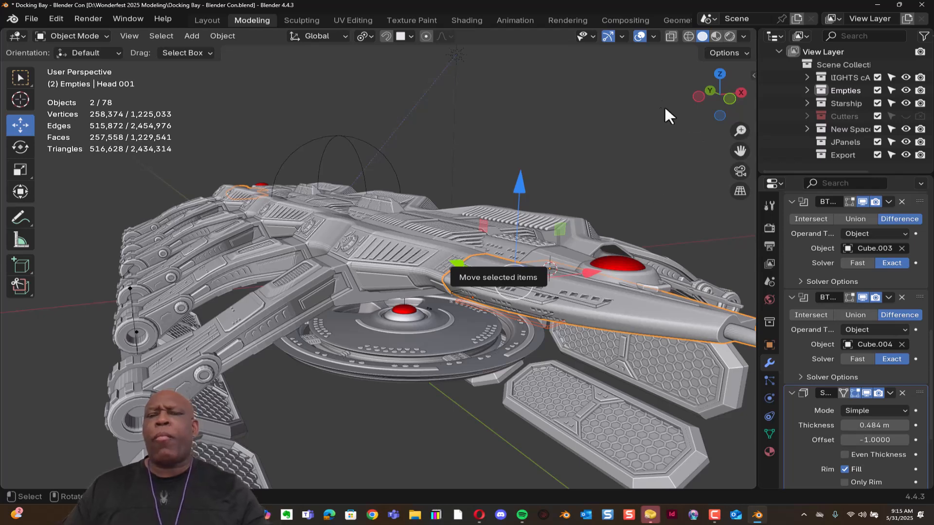
{"action": "double_click", "coordinate": [850, 3]}
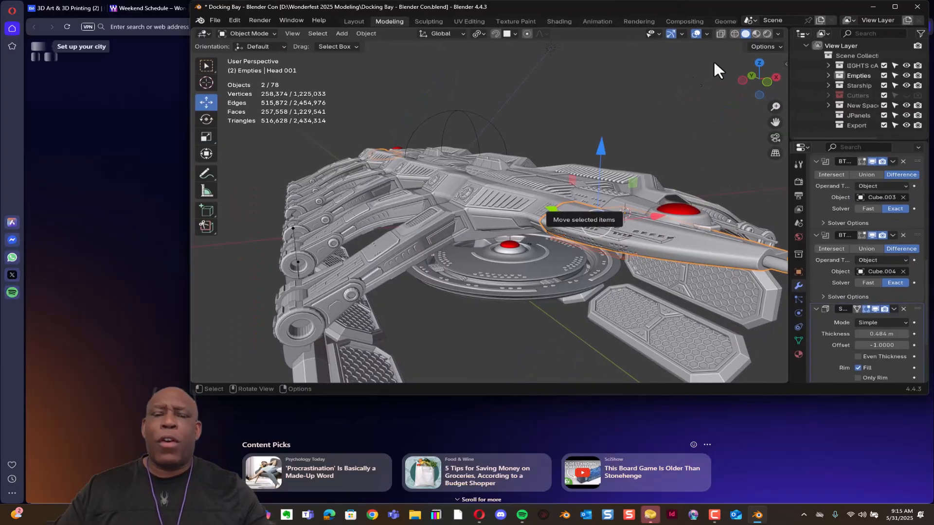
{"action": "left_click", "coordinate": [893, 7]}
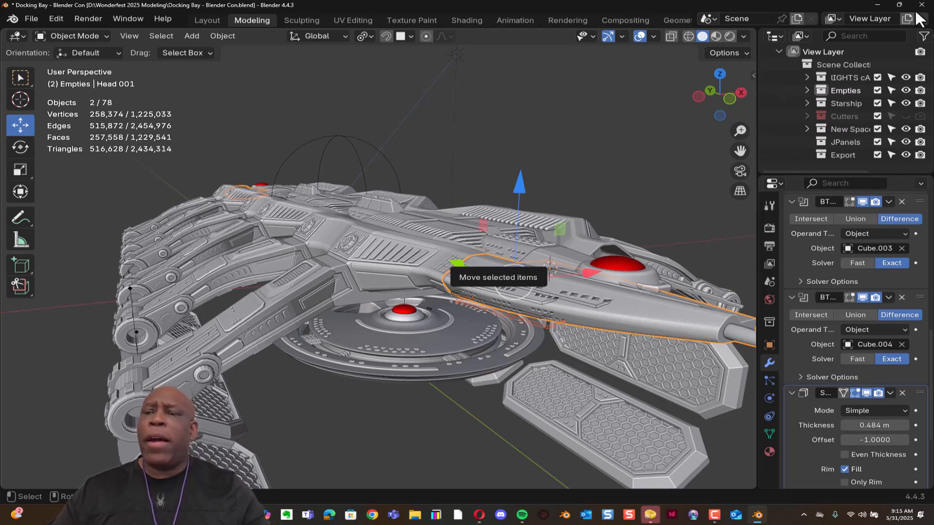
{"action": "left_click", "coordinate": [899, 5]}
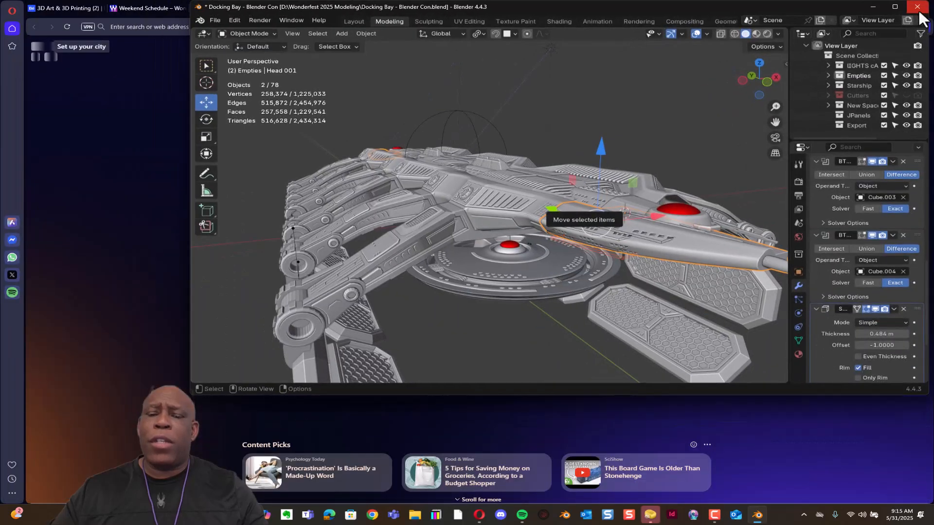
{"action": "left_click_drag", "start_coordinate": [628, 6], "coordinate": [525, 63]}
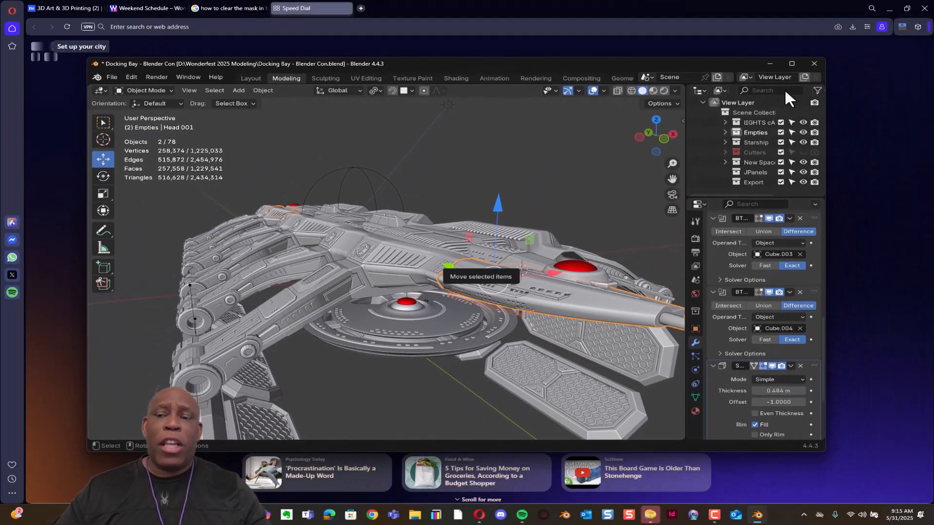
{"action": "left_click", "coordinate": [770, 64]}
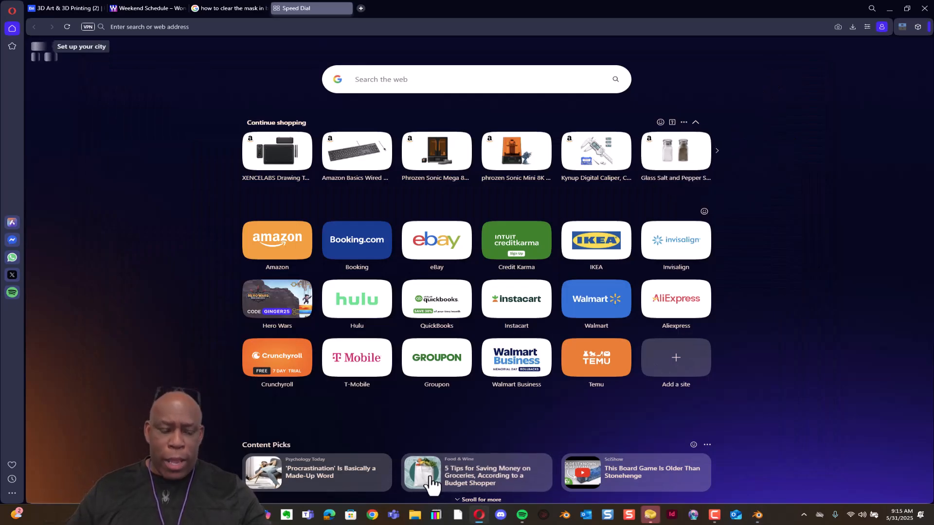
{"action": "key", "text": "alt+Tab"}
{"action": "left_click", "coordinate": [502, 218]}
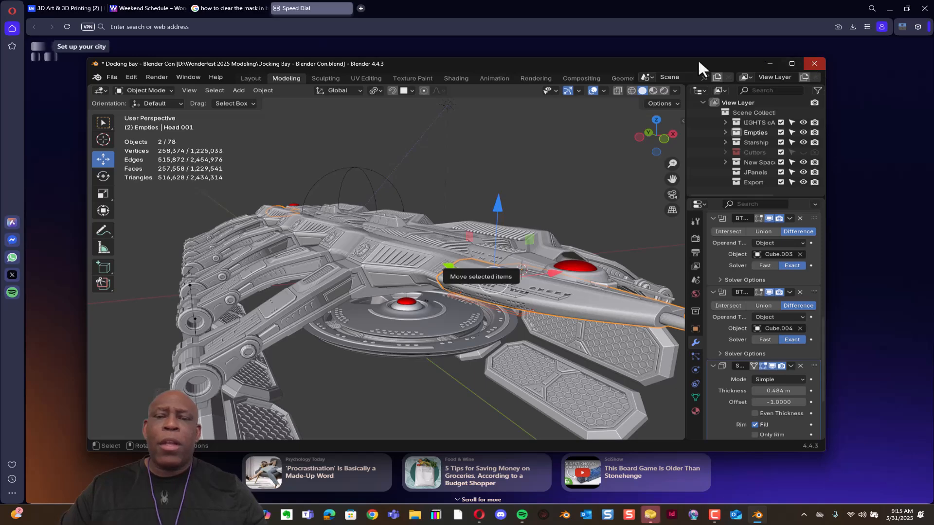
{"action": "left_click_drag", "start_coordinate": [591, 62], "coordinate": [632, 66]}
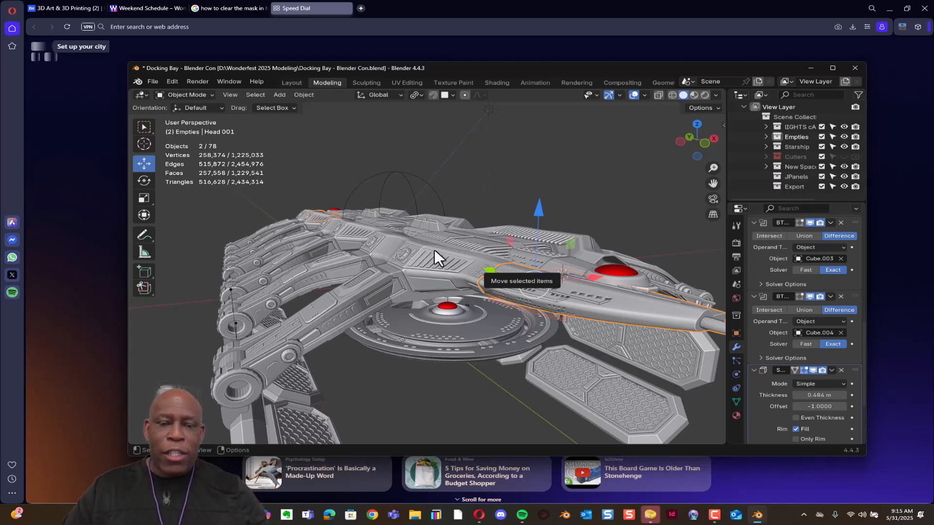
- Switch to Task Manager and end the Blender task
{"action": "key", "text": "ctrl+shift+Escape"}
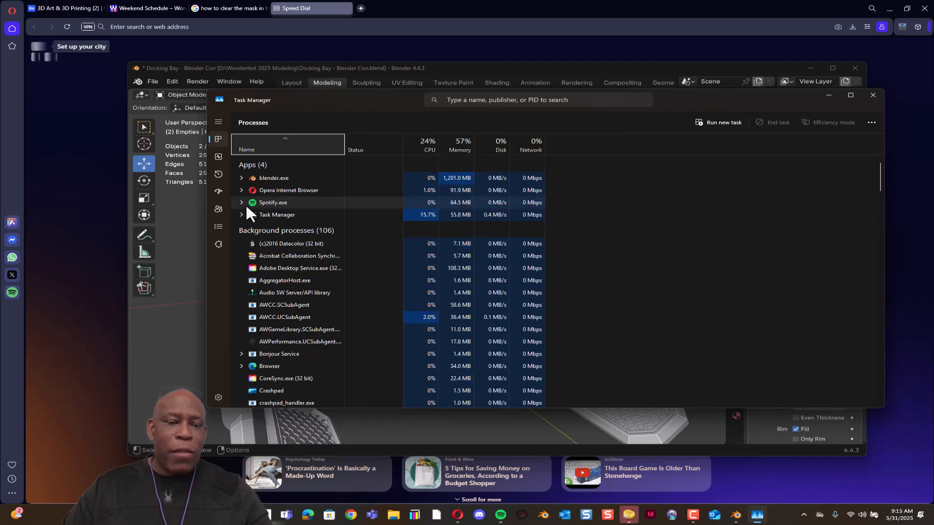
{"action": "left_click", "coordinate": [278, 178]}
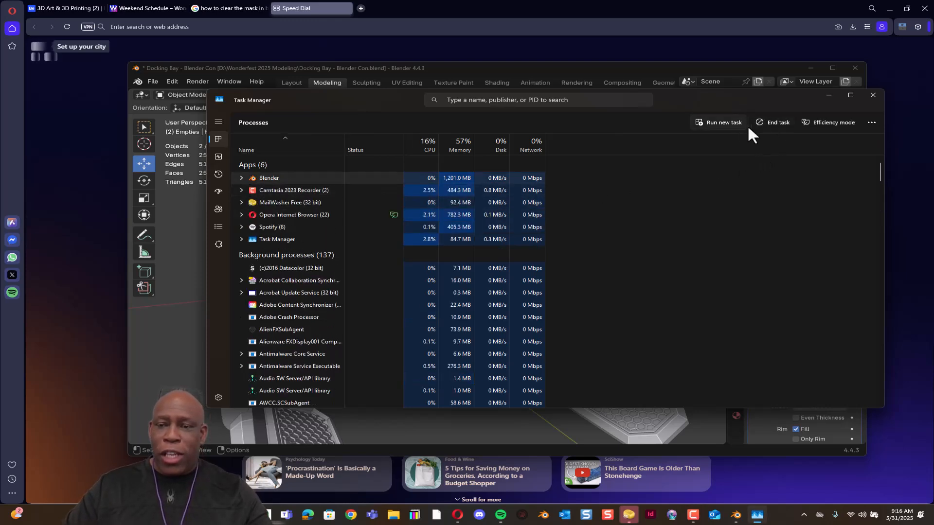
{"action": "left_click", "coordinate": [774, 122]}
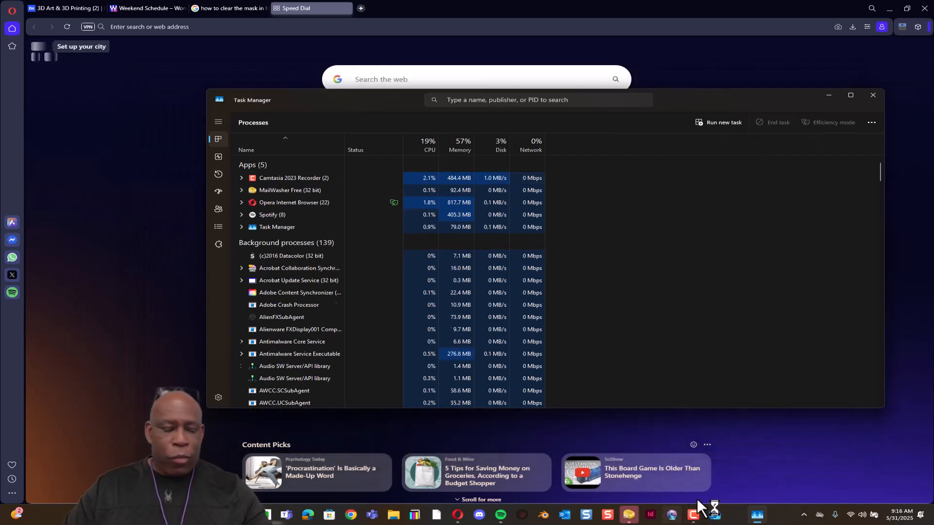
{"action": "key", "text": "alt+Tab"}
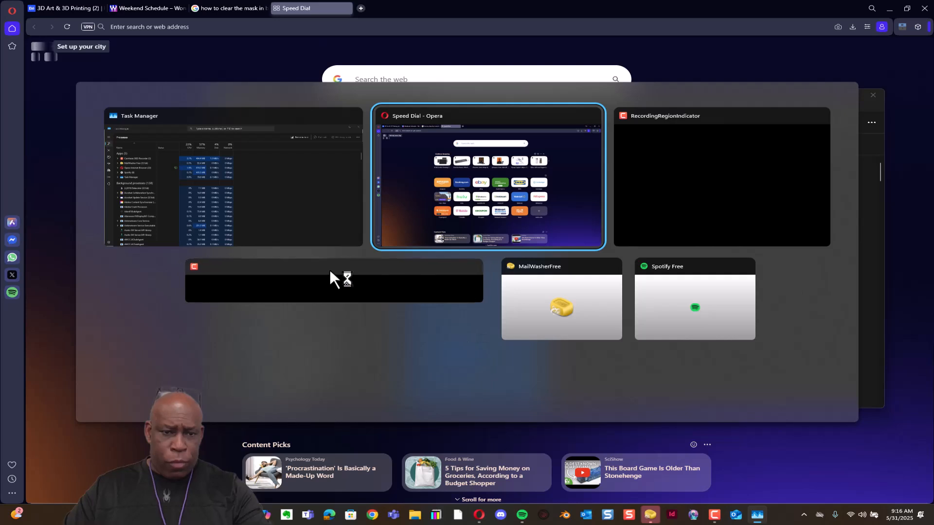
{"action": "left_click", "coordinate": [328, 268]}
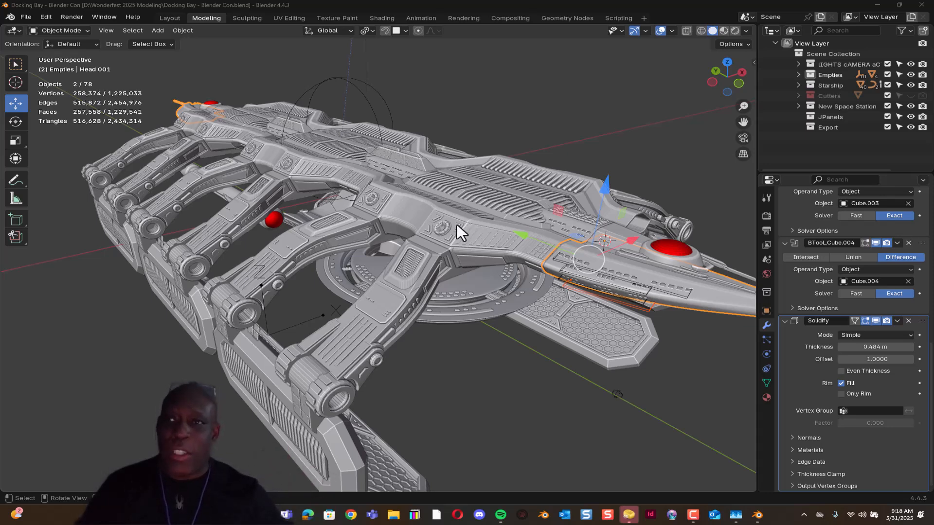
{"action": "middle_click_drag", "start_coordinate": [459, 183], "coordinate": [381, 226]}
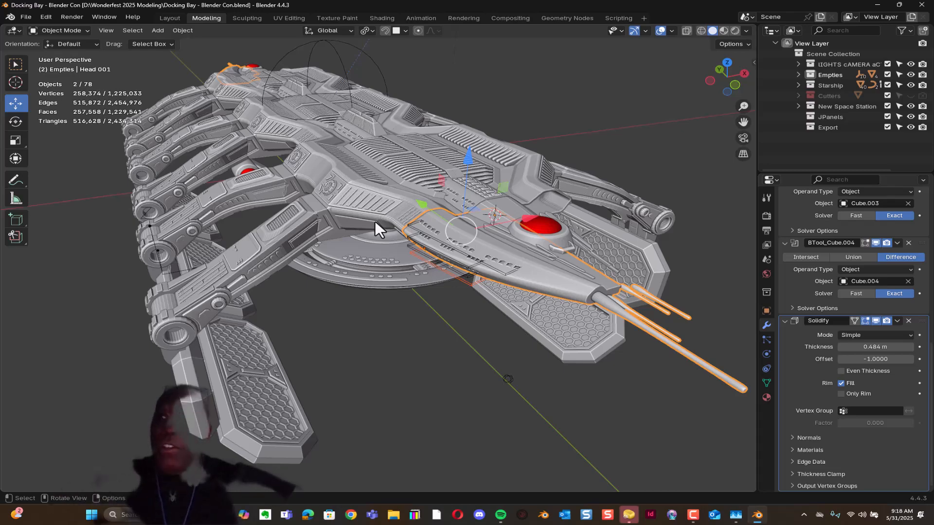
{"action": "middle_click_drag", "start_coordinate": [317, 165], "coordinate": [253, 346]}
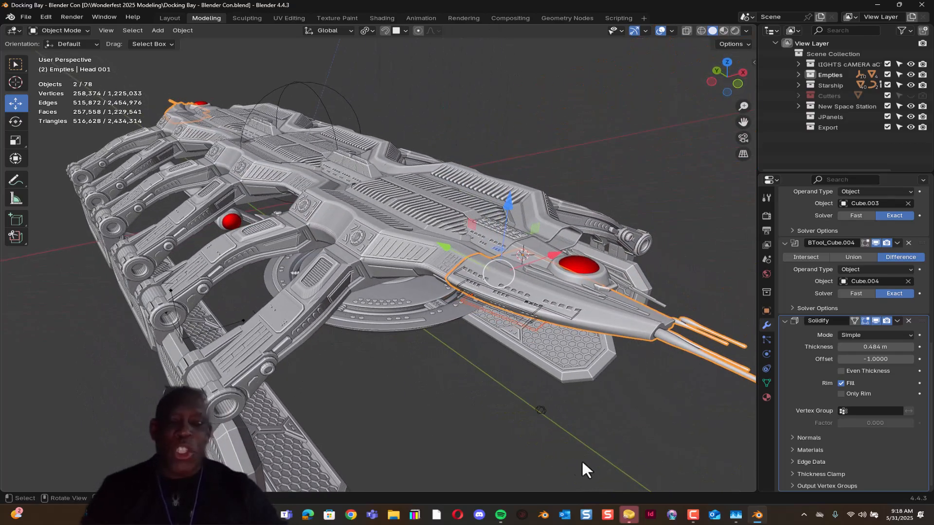
- Switch to Chrome, maximize its window and load chromeallusion.com/books2.htm
{"action": "left_click", "coordinate": [351, 516]}
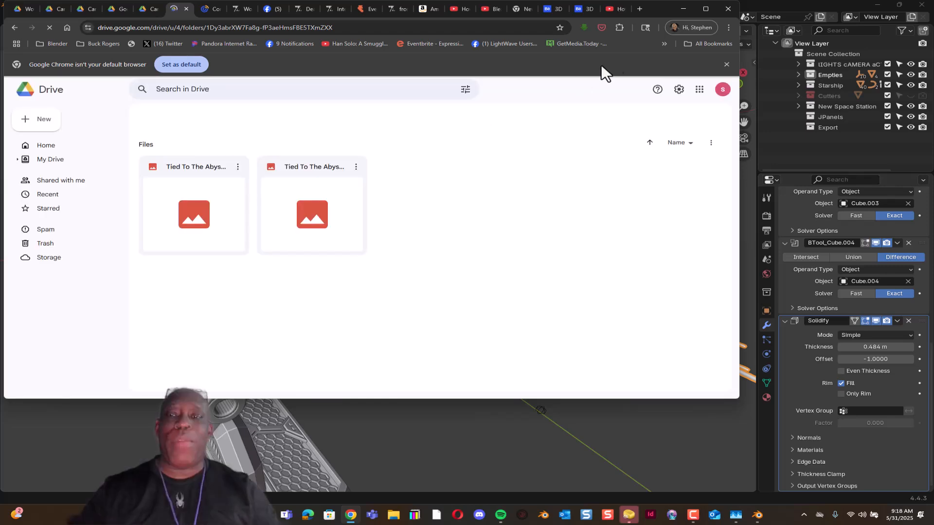
{"action": "left_click", "coordinate": [705, 9]}
{"action": "left_click", "coordinate": [398, 29]}
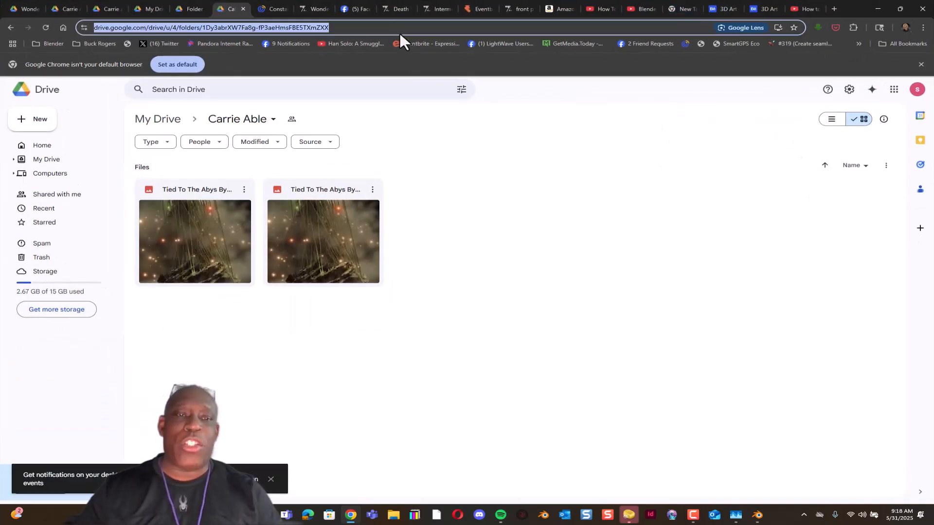
{"action": "type", "text": "WWW."}
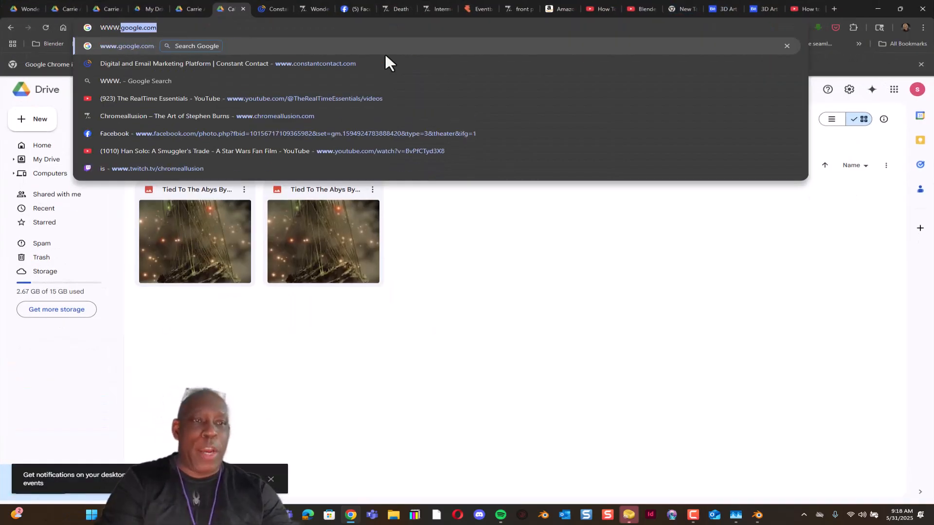
{"action": "type", "text": "CH"}
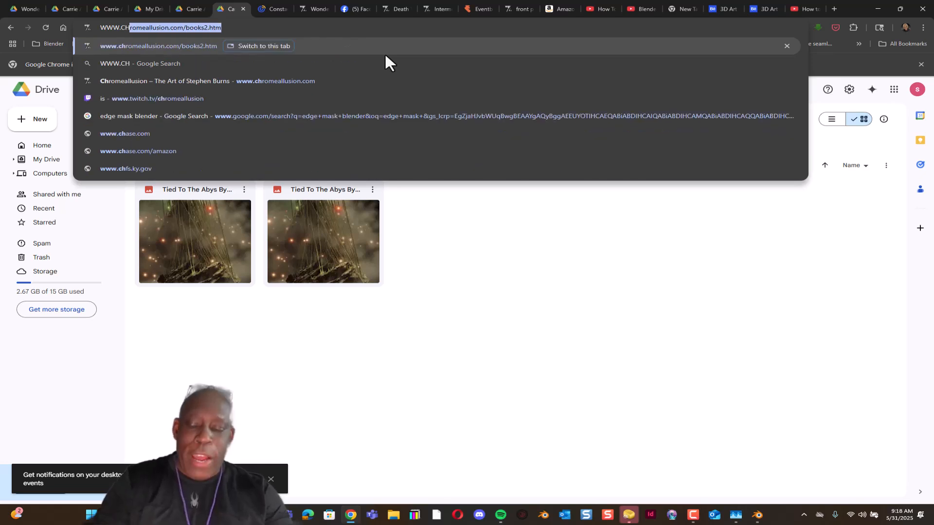
{"action": "key", "text": "Return"}
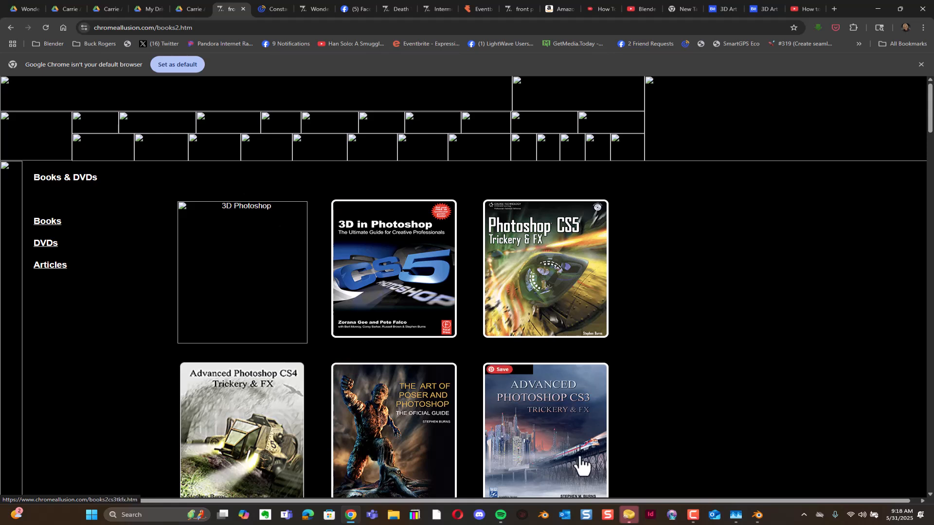
- Connect the computer to the IHG ONE REWARDS Free WI-FI network
{"action": "left_click", "coordinate": [850, 517]}
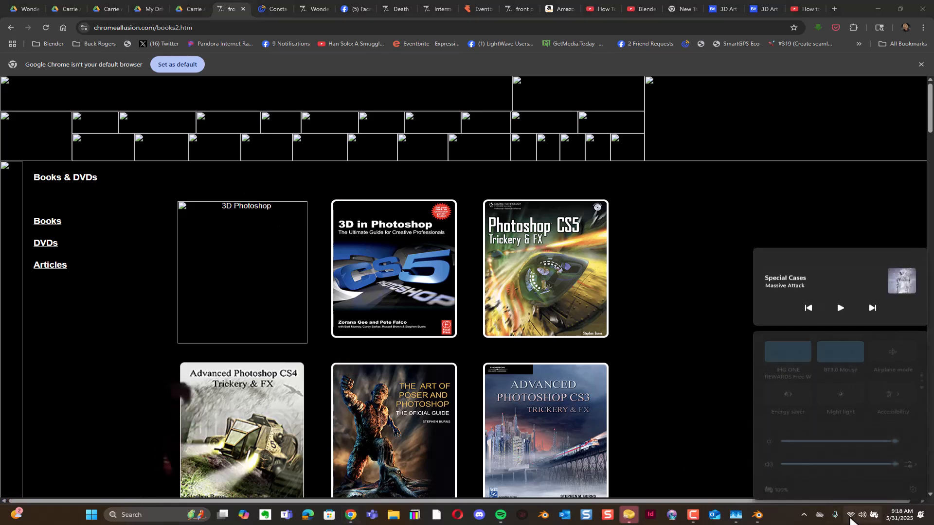
{"action": "left_click", "coordinate": [805, 348]}
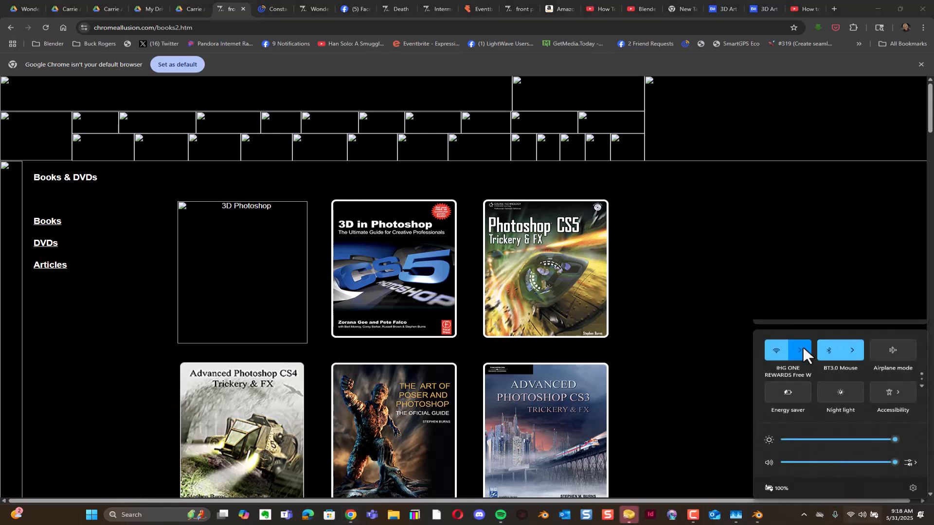
{"action": "left_click", "coordinate": [804, 351]}
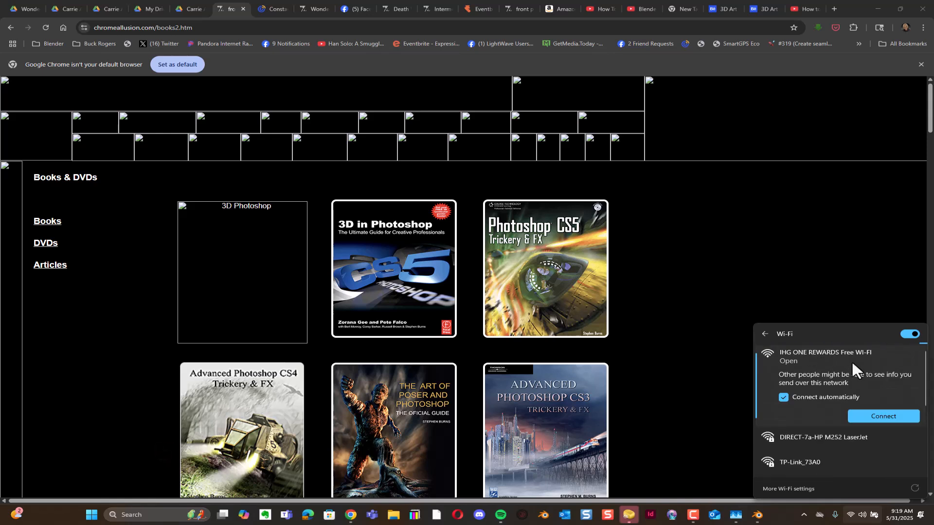
{"action": "left_click", "coordinate": [876, 417]}
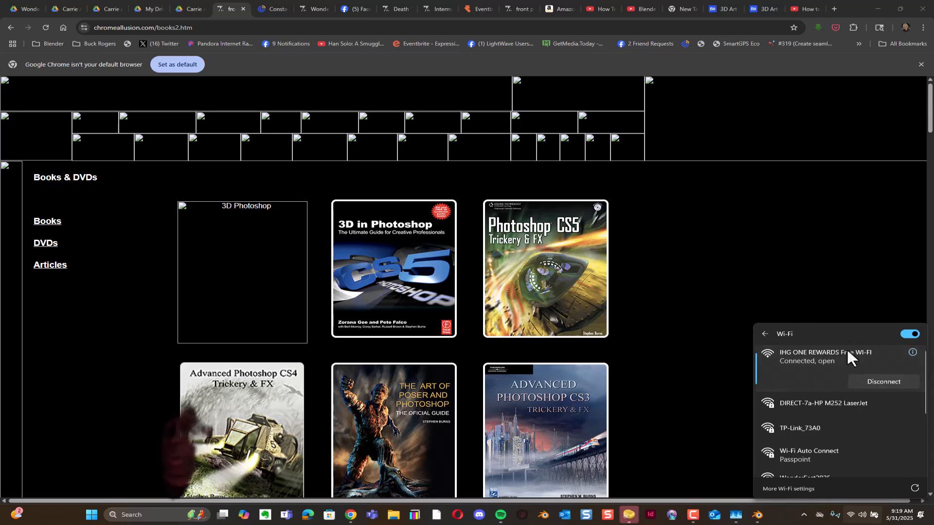
- Load chromeallusion.com/index.html and open the site's Speaking Schedule page
{"action": "left_click", "coordinate": [192, 29]}
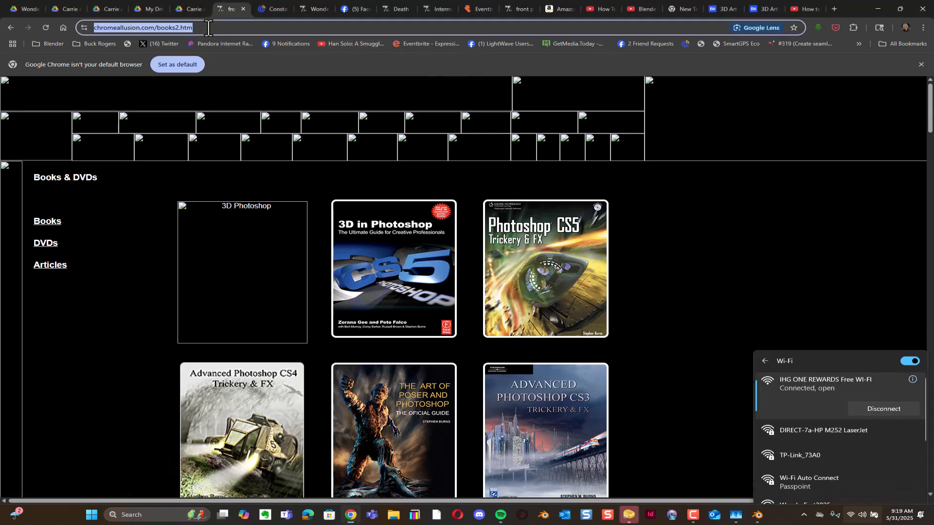
{"action": "key", "text": "Return"}
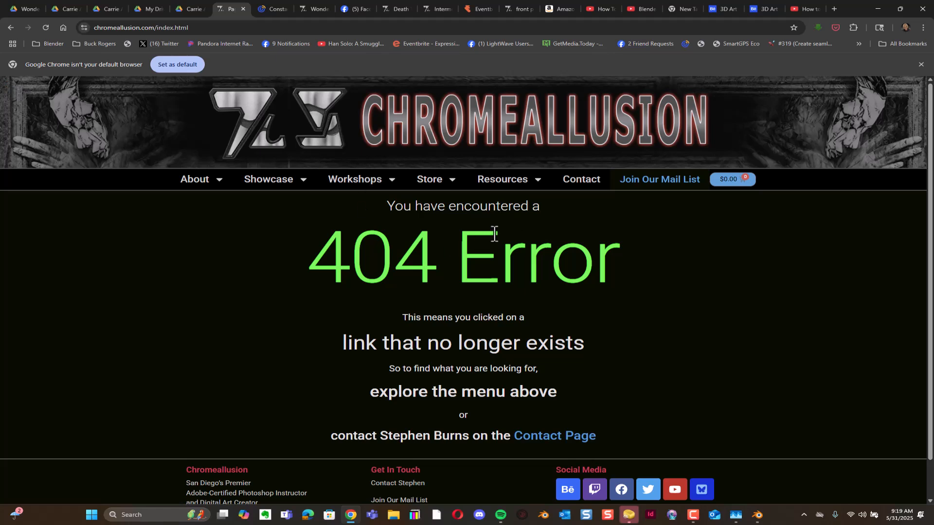
{"action": "left_click", "coordinate": [46, 27]}
{"action": "mouse_move", "coordinate": [210, 185]}
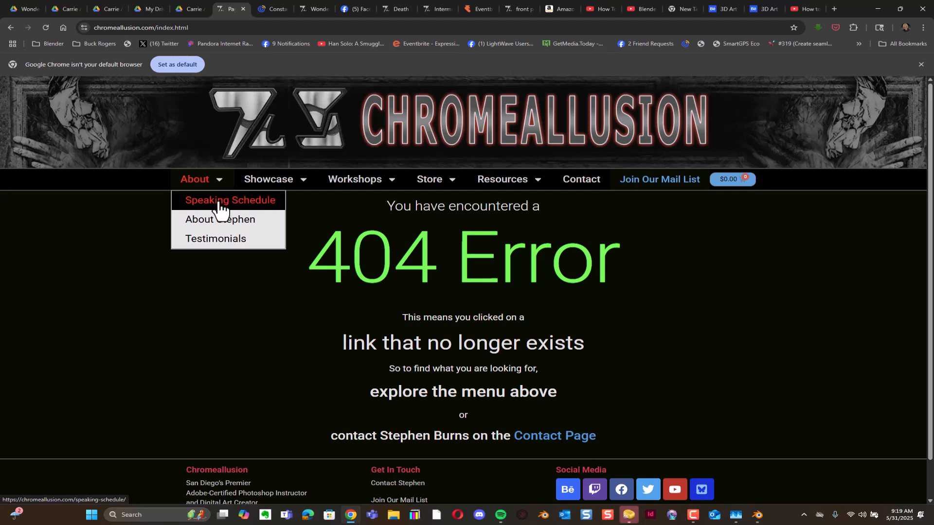
{"action": "left_click", "coordinate": [218, 204]}
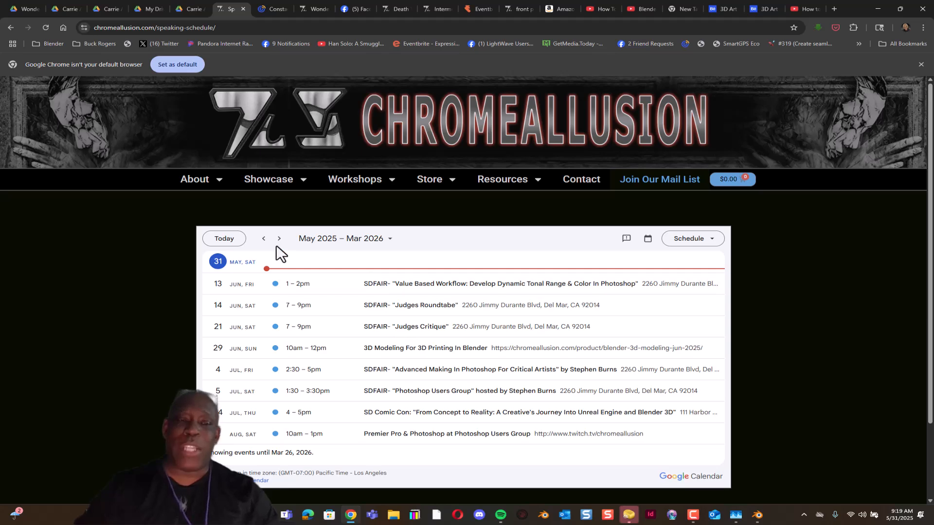
- Open the website's Digital Art showcase and enlarge the first painting in the gallery
{"action": "left_click", "coordinate": [303, 189]}
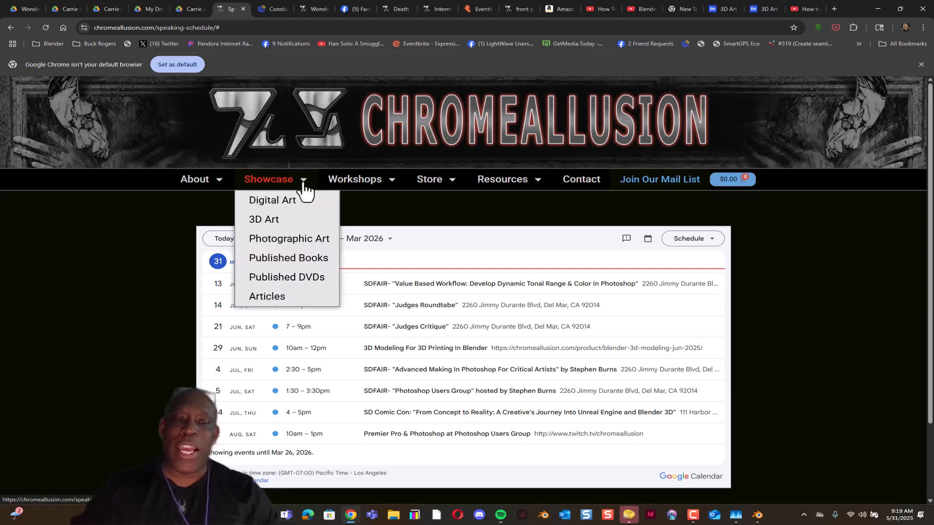
{"action": "left_click", "coordinate": [298, 202]}
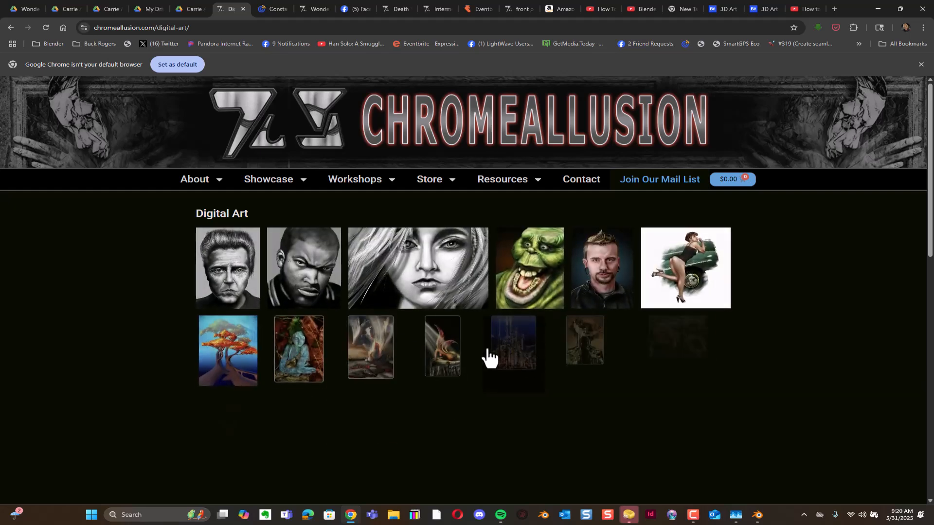
{"action": "left_click", "coordinate": [241, 291]}
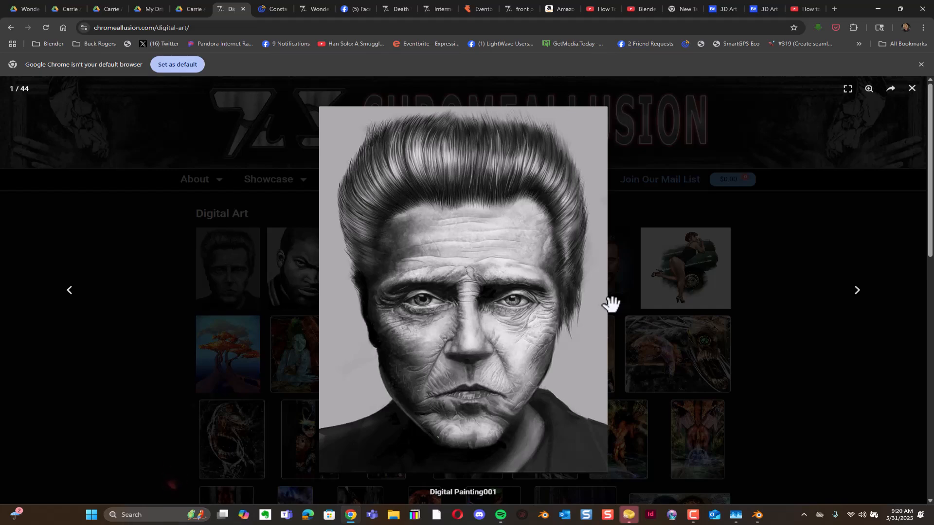
- Page through the enlarged artworks up to Digital Painting006, close the viewer and enlarge the Gallery1a artwork
{"action": "left_click", "coordinate": [306, 283]}
{"action": "left_click", "coordinate": [305, 285]}
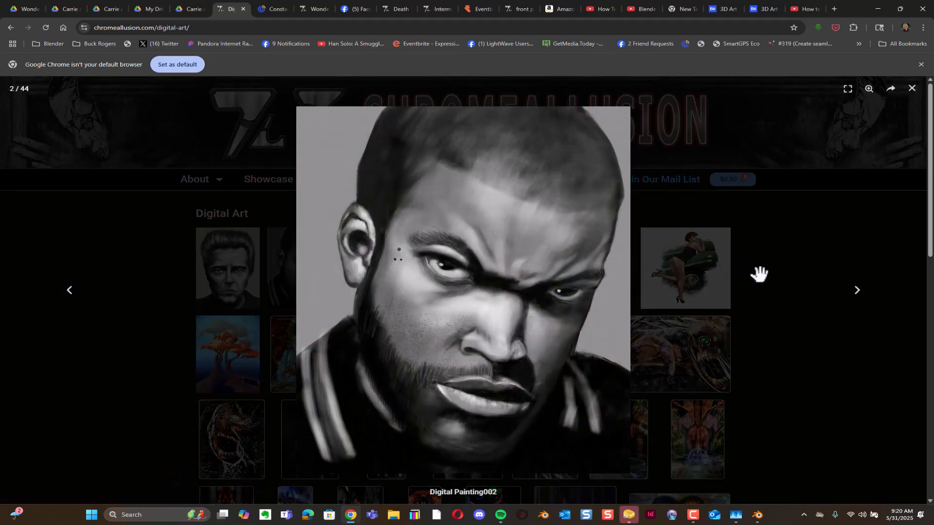
{"action": "left_click_drag", "start_coordinate": [761, 273], "coordinate": [462, 254]}
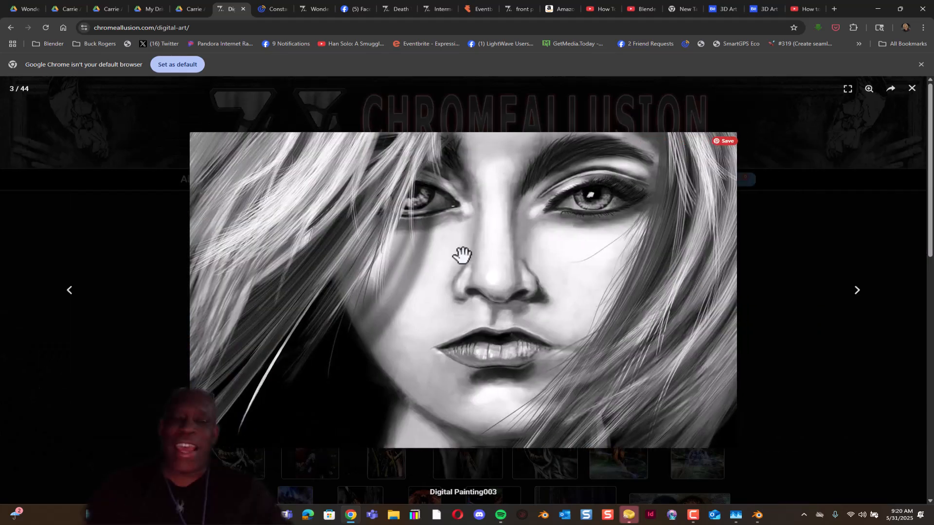
{"action": "left_click", "coordinate": [856, 291]}
{"action": "left_click", "coordinate": [851, 299]}
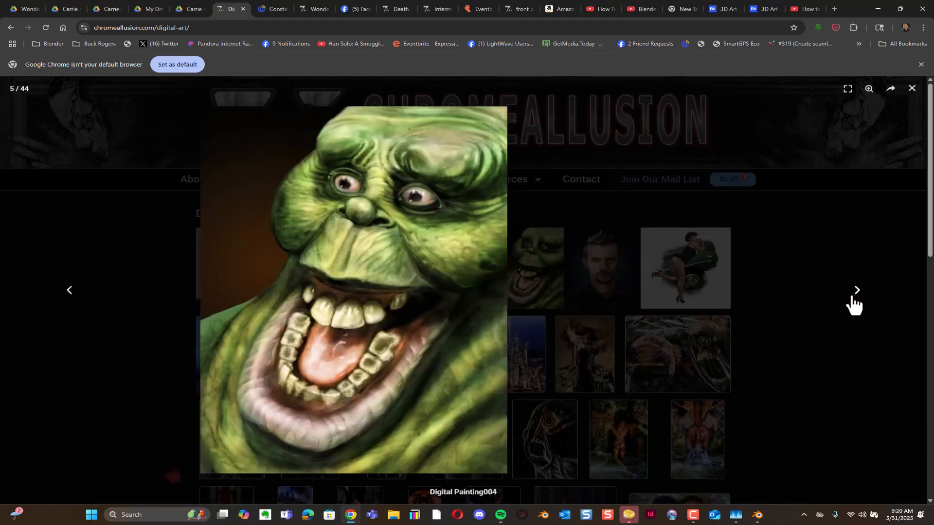
{"action": "left_click", "coordinate": [844, 311]}
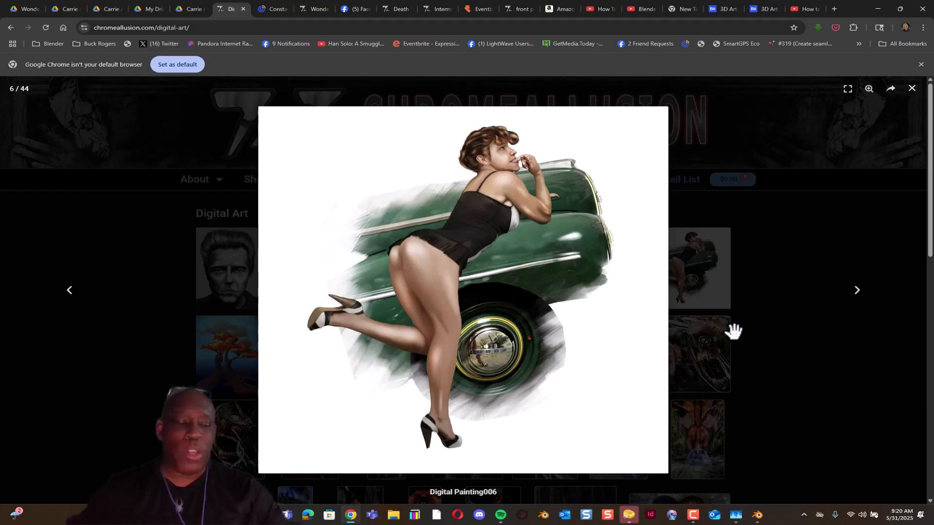
{"action": "left_click", "coordinate": [911, 89]}
{"action": "left_click", "coordinate": [308, 378]}
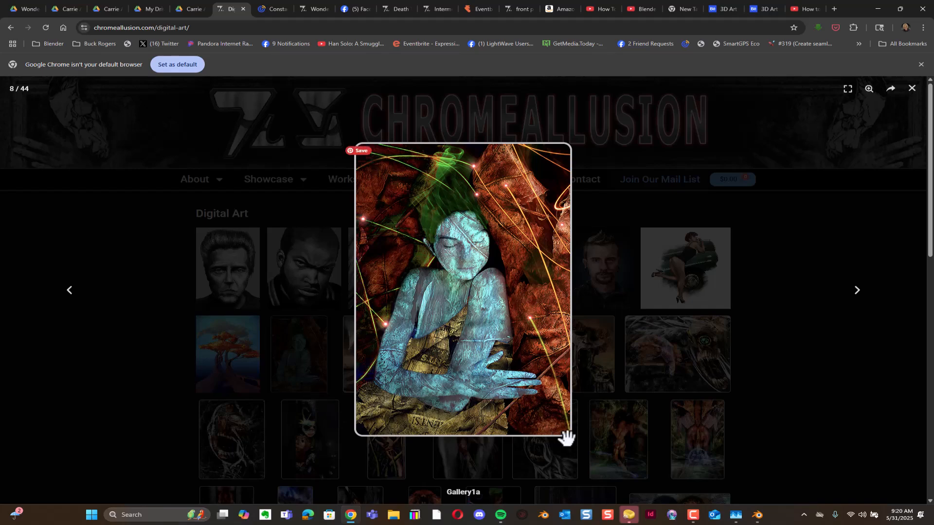
- Close the enlarged Gallery1a artwork, view Gallery7a and Gallery6f enlarged, return to Gallery7a and close the viewer
{"action": "left_click", "coordinate": [669, 379]}
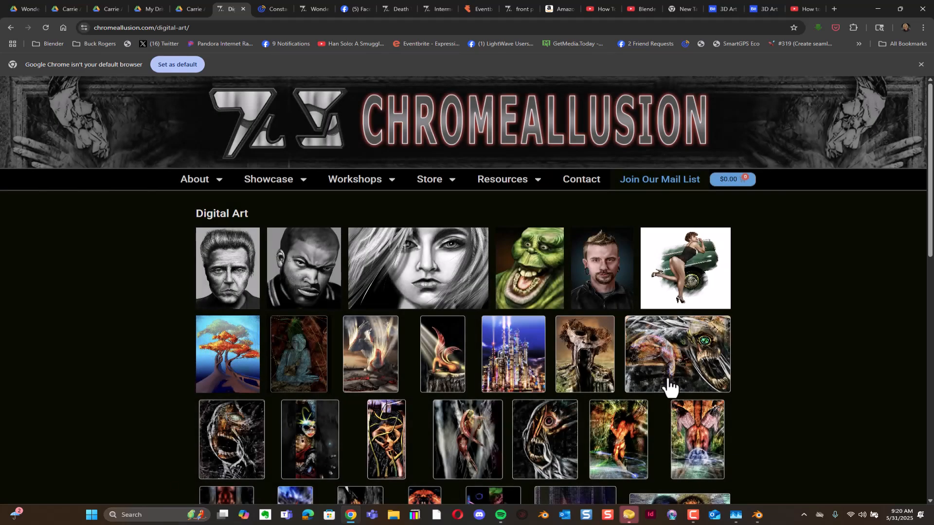
{"action": "left_click", "coordinate": [665, 379]}
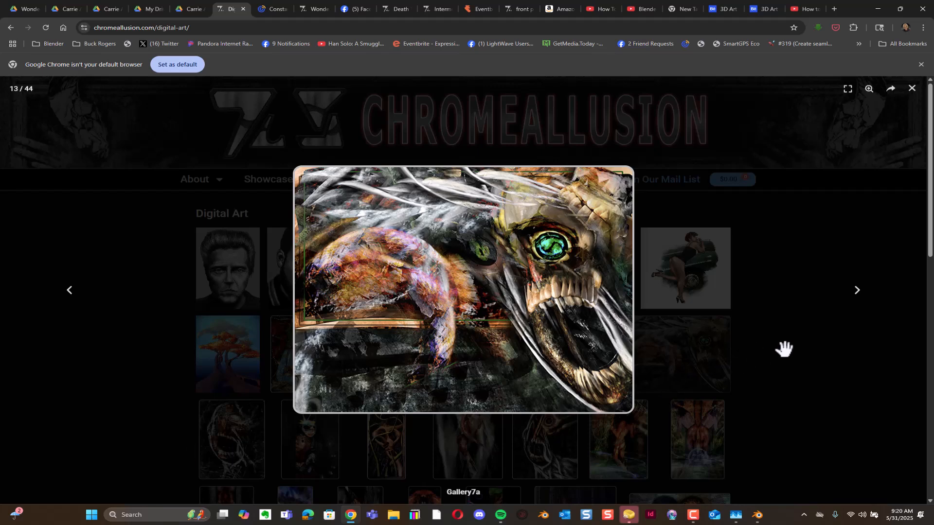
{"action": "left_click", "coordinate": [822, 360]}
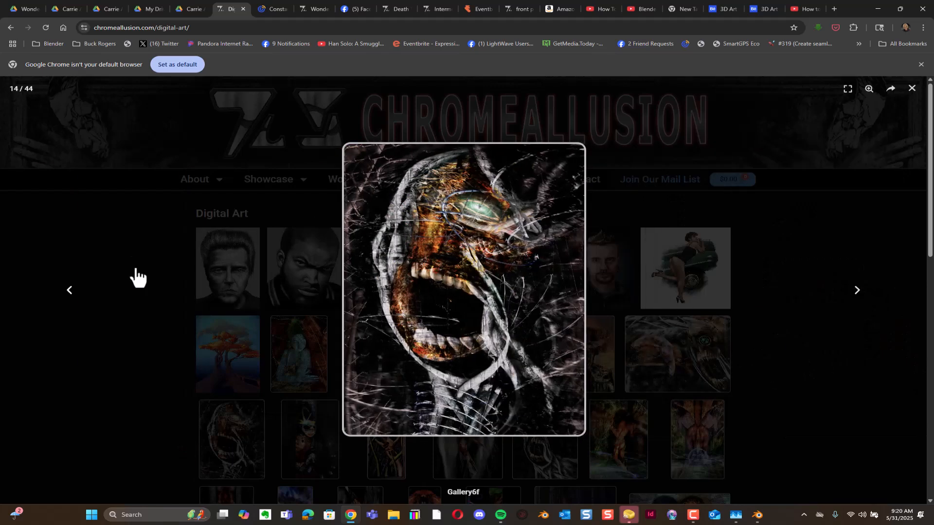
{"action": "left_click", "coordinate": [137, 270]}
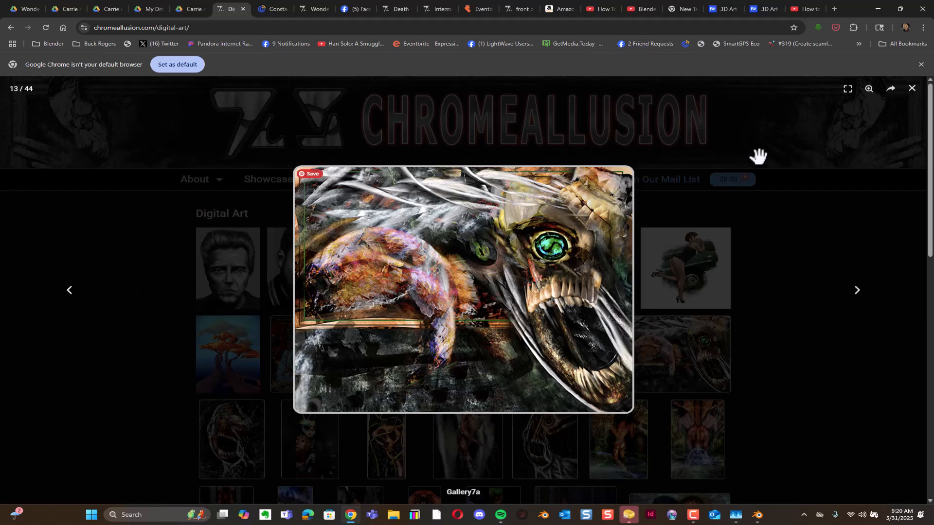
{"action": "left_click", "coordinate": [912, 89]}
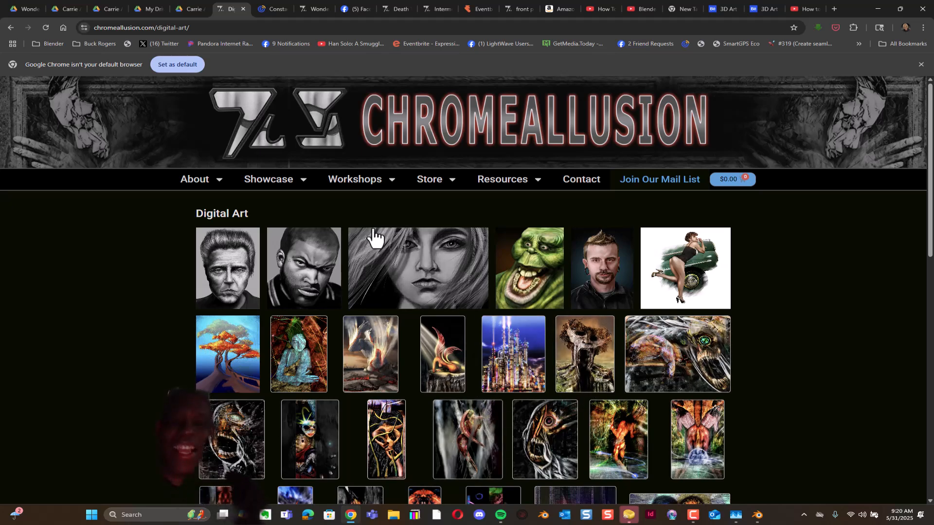
- Open the website's Blender 3D workshops page and look through the listed classes down to Introduction To Blender 3D
{"action": "mouse_move", "coordinate": [393, 181]}
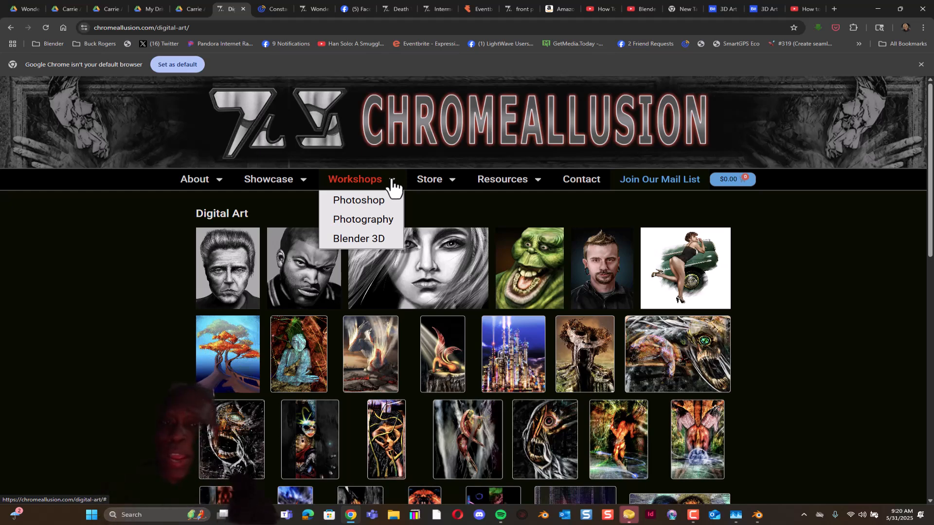
{"action": "left_click", "coordinate": [376, 239]}
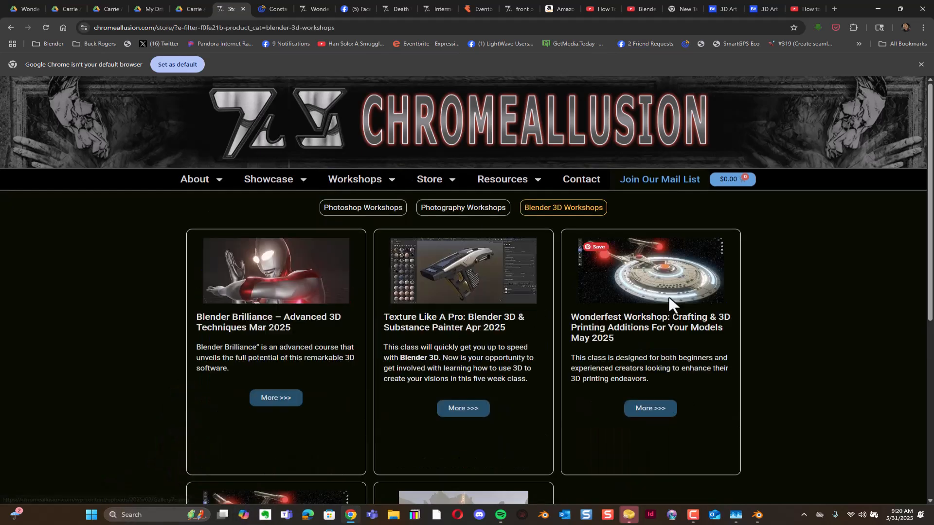
{"action": "scroll", "coordinate": [906, 263], "scroll_direction": "down", "scroll_amount": 3}
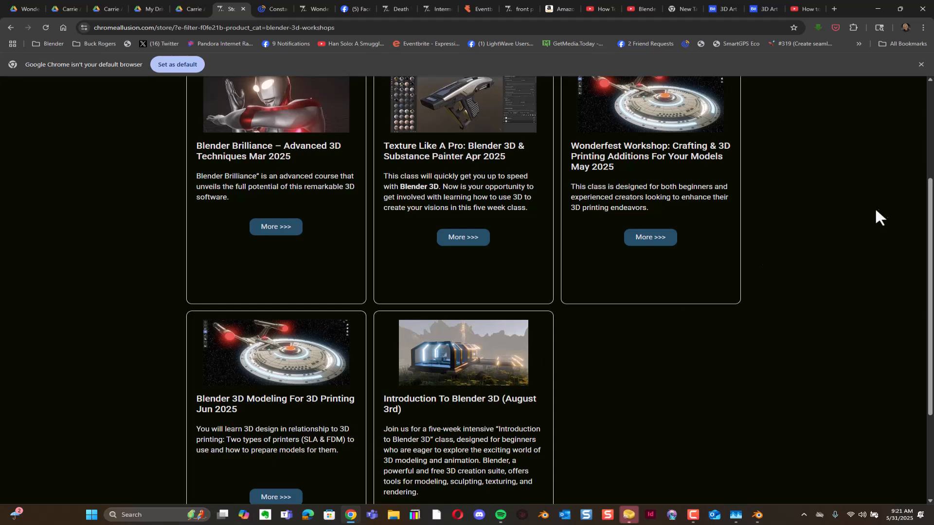
{"action": "scroll", "coordinate": [917, 229], "scroll_direction": "down", "scroll_amount": 2}
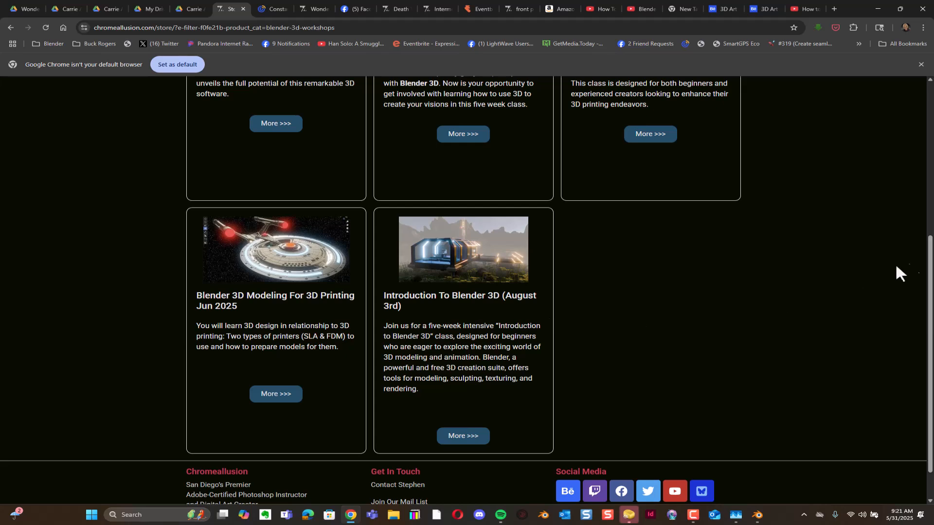
{"action": "left_click_drag", "start_coordinate": [929, 262], "coordinate": [930, 119]}
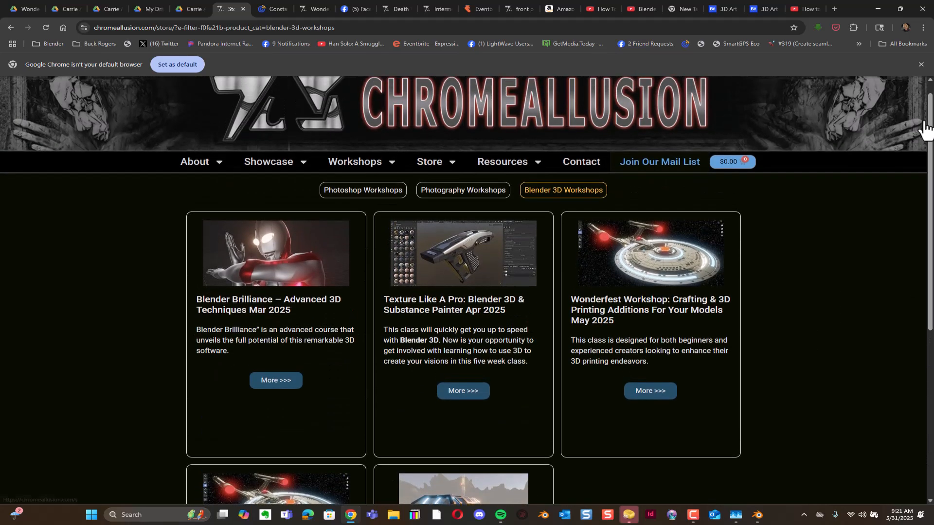
- Switch to Blender's Docking Bay scene and hide the Starship collection in the viewport
{"action": "left_click", "coordinate": [878, 9]}
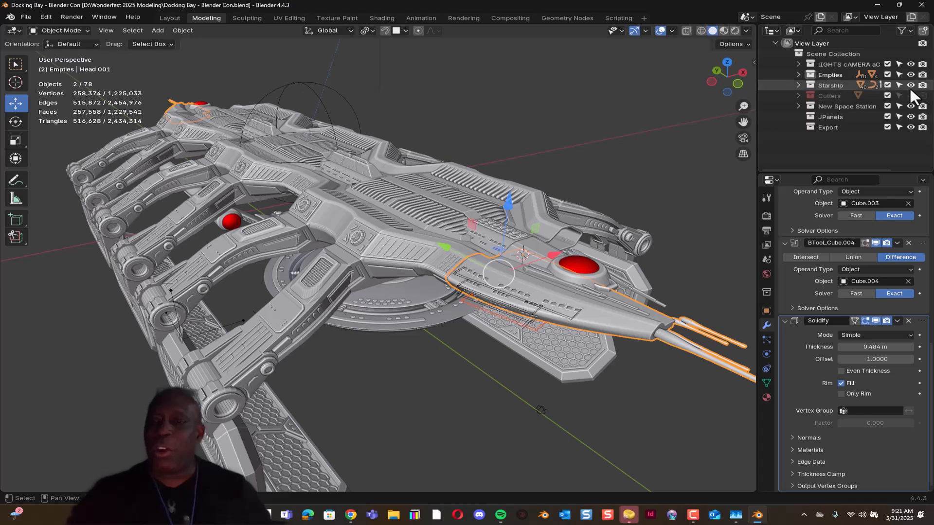
{"action": "middle_click_drag", "start_coordinate": [416, 280], "coordinate": [431, 244]}
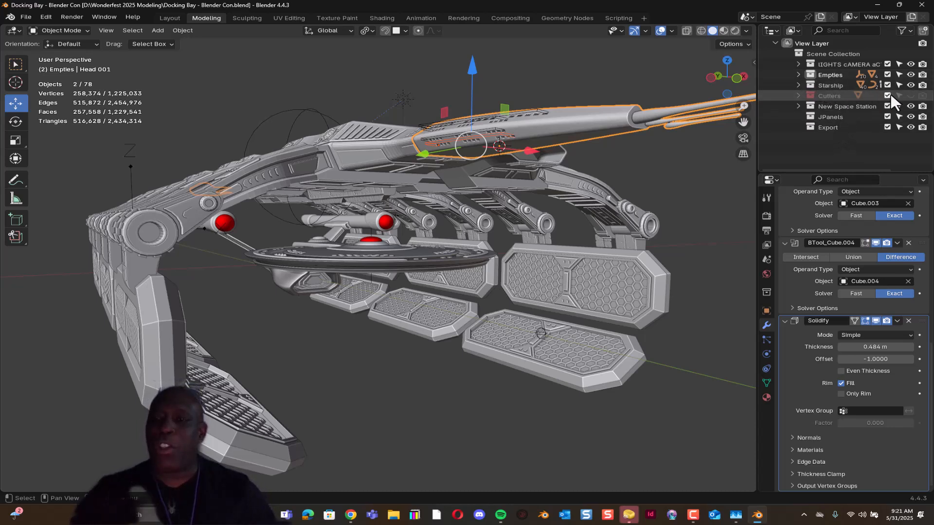
{"action": "left_click", "coordinate": [910, 85]}
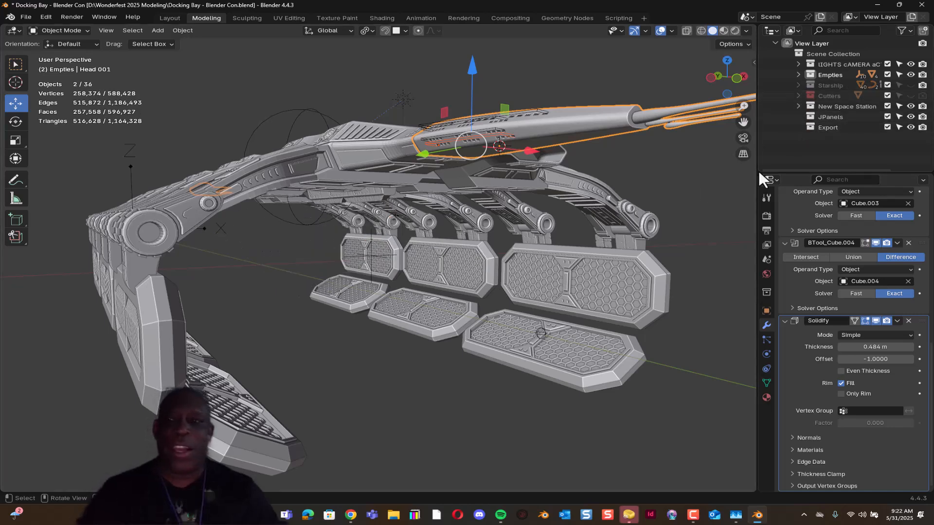
{"action": "left_click", "coordinate": [909, 85]}
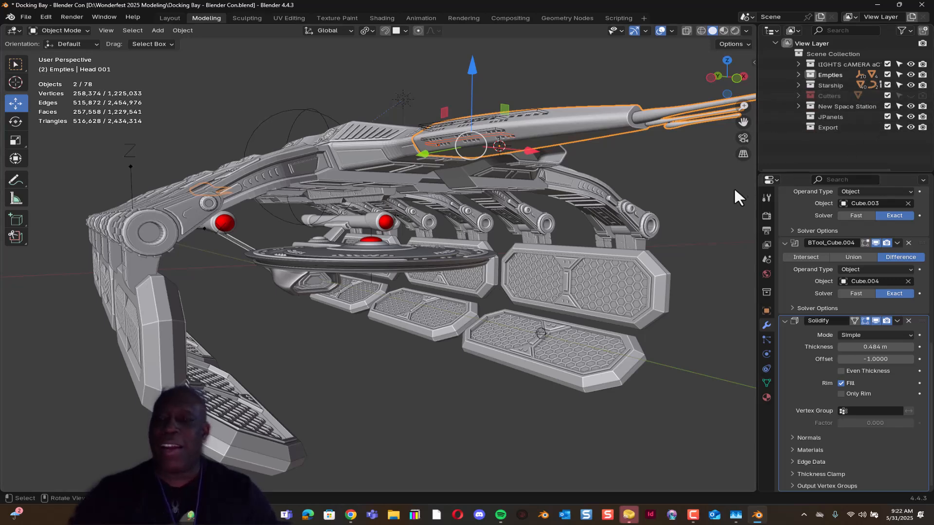
{"action": "left_click", "coordinate": [909, 85]}
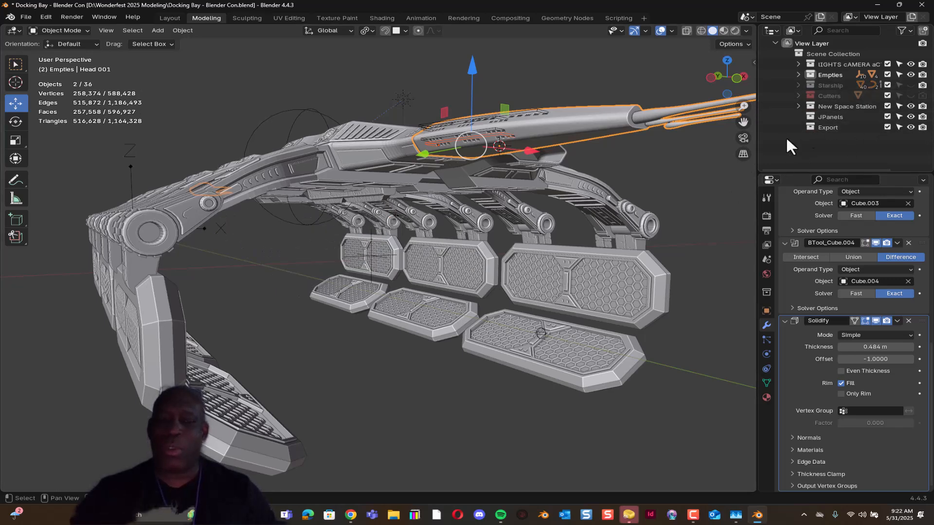
- Display the docking bay in Material Preview shading and view it at an angle from above
{"action": "middle_click_drag", "start_coordinate": [466, 314], "coordinate": [433, 311]}
{"action": "mouse_move", "coordinate": [454, 292]}
{"action": "middle_mouse_down"}
{"action": "mouse_move", "coordinate": [437, 279]}
{"action": "mouse_move", "coordinate": [474, 262]}
{"action": "mouse_move", "coordinate": [454, 260]}
{"action": "mouse_move", "coordinate": [457, 269]}
{"action": "mouse_move", "coordinate": [432, 255]}
{"action": "mouse_move", "coordinate": [438, 291]}
{"action": "middle_mouse_up"}
{"action": "key", "text": "z"}
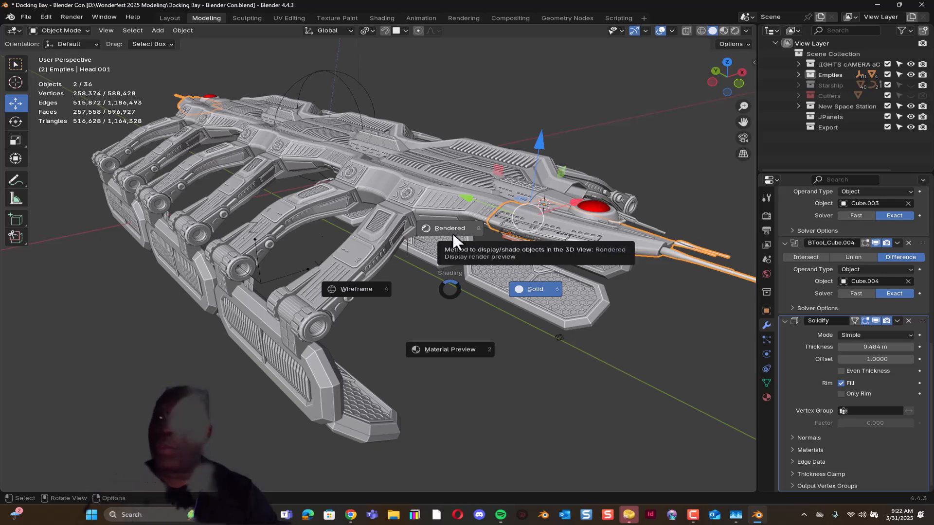
{"action": "left_click", "coordinate": [454, 350]}
{"action": "mouse_move", "coordinate": [449, 364]}
{"action": "middle_mouse_down"}
{"action": "mouse_move", "coordinate": [443, 279]}
{"action": "mouse_move", "coordinate": [391, 306]}
{"action": "mouse_move", "coordinate": [411, 388]}
{"action": "mouse_move", "coordinate": [451, 376]}
{"action": "mouse_move", "coordinate": [459, 340]}
{"action": "mouse_move", "coordinate": [464, 357]}
{"action": "mouse_move", "coordinate": [452, 300]}
{"action": "mouse_move", "coordinate": [426, 317]}
{"action": "mouse_move", "coordinate": [427, 289]}
{"action": "mouse_move", "coordinate": [436, 302]}
{"action": "mouse_move", "coordinate": [446, 292]}
{"action": "middle_mouse_up"}
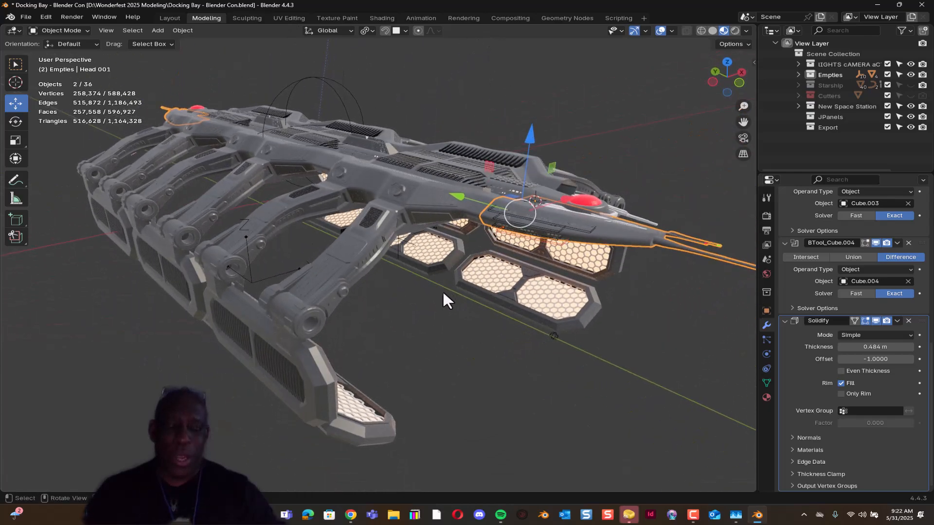
- Display the docking bay in Rendered shading and examine its underside, ceiling lights and glowing side panels
{"action": "key", "text": "z"}
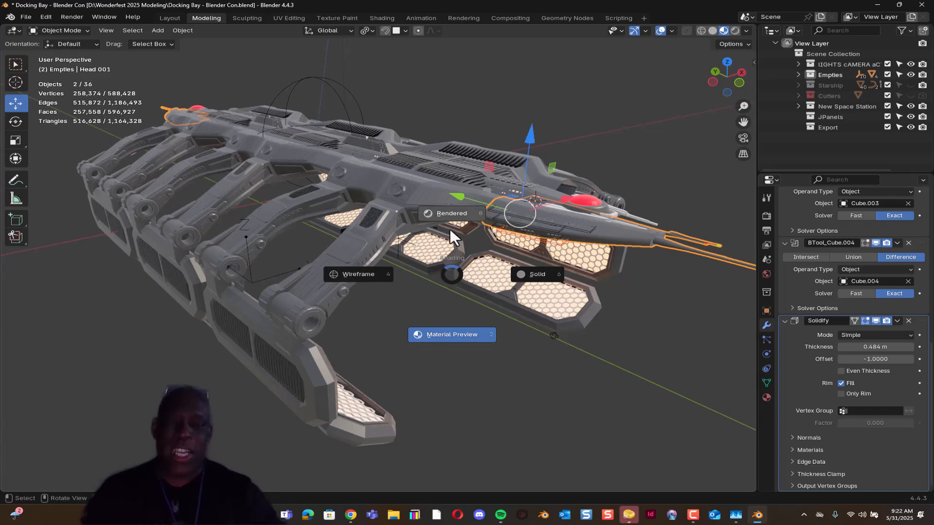
{"action": "left_click", "coordinate": [452, 214]}
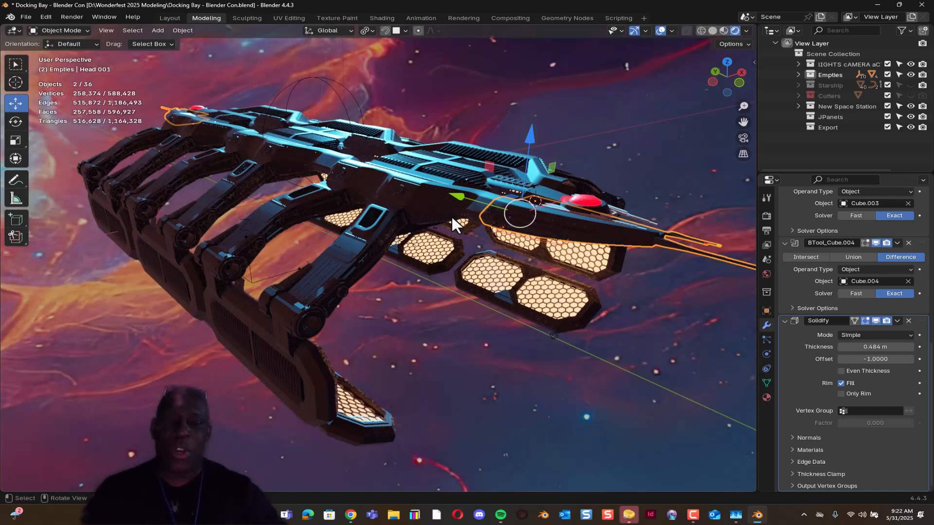
{"action": "middle_click_drag", "start_coordinate": [435, 281], "coordinate": [496, 201]}
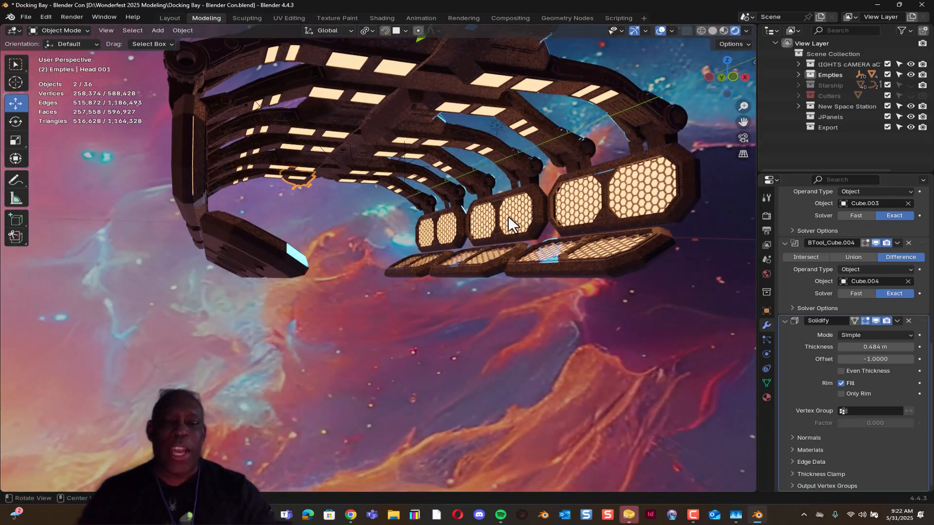
{"action": "middle_click_drag", "start_coordinate": [579, 213], "coordinate": [636, 190]}
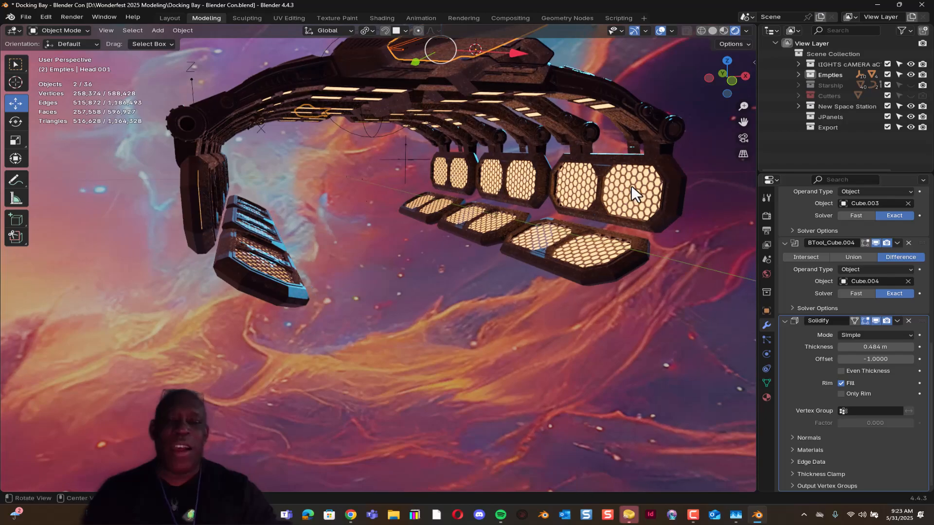
{"action": "middle_click_drag", "start_coordinate": [535, 168], "coordinate": [503, 260]}
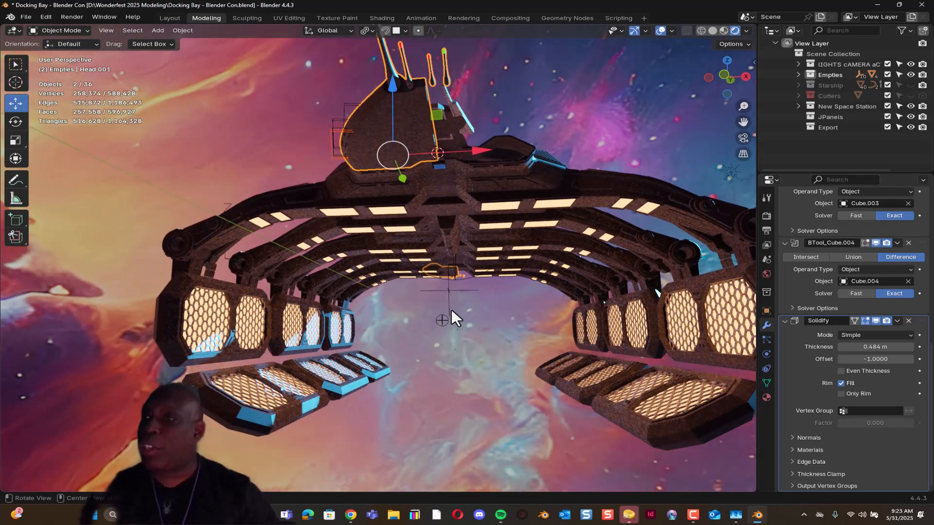
{"action": "middle_click_drag", "start_coordinate": [438, 291], "coordinate": [404, 249]}
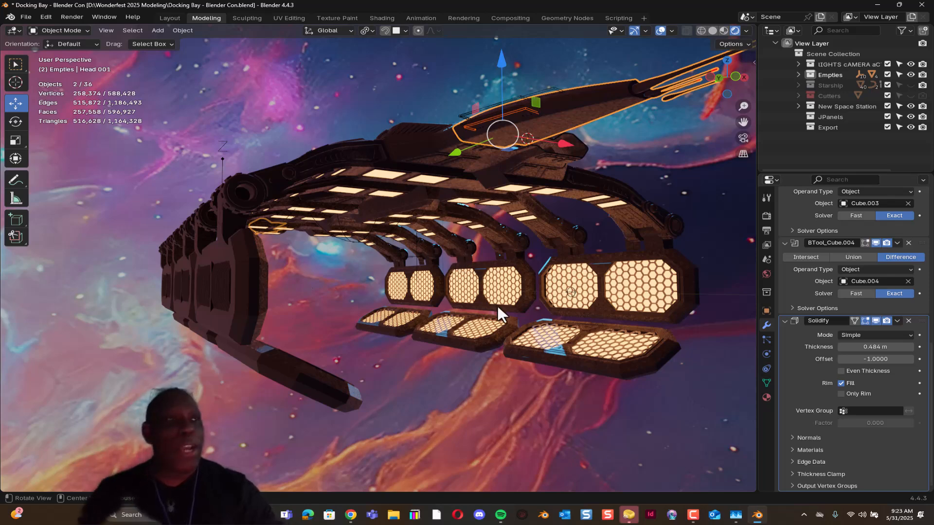
{"action": "middle_click_drag", "start_coordinate": [454, 274], "coordinate": [448, 241]}
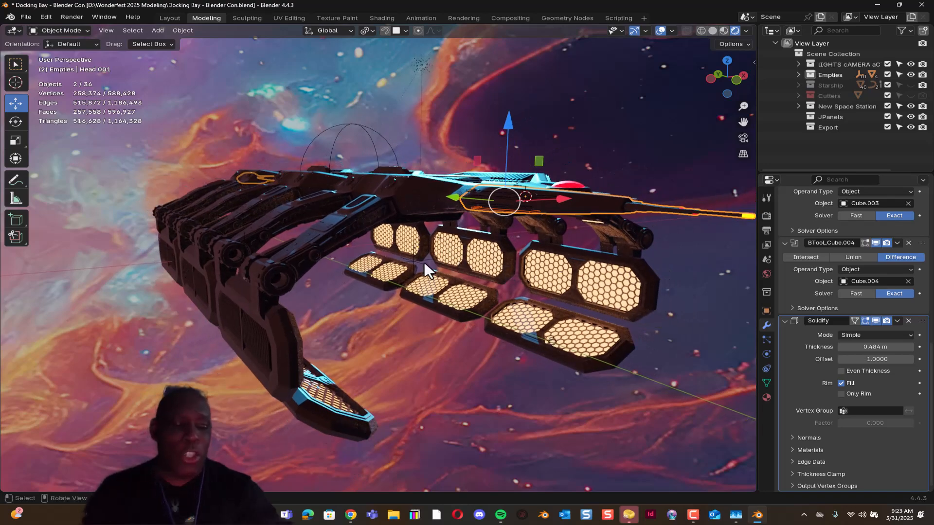
- Return the viewport to Solid shading and examine the docking bay's upper hull and arms
{"action": "key", "text": "z"}
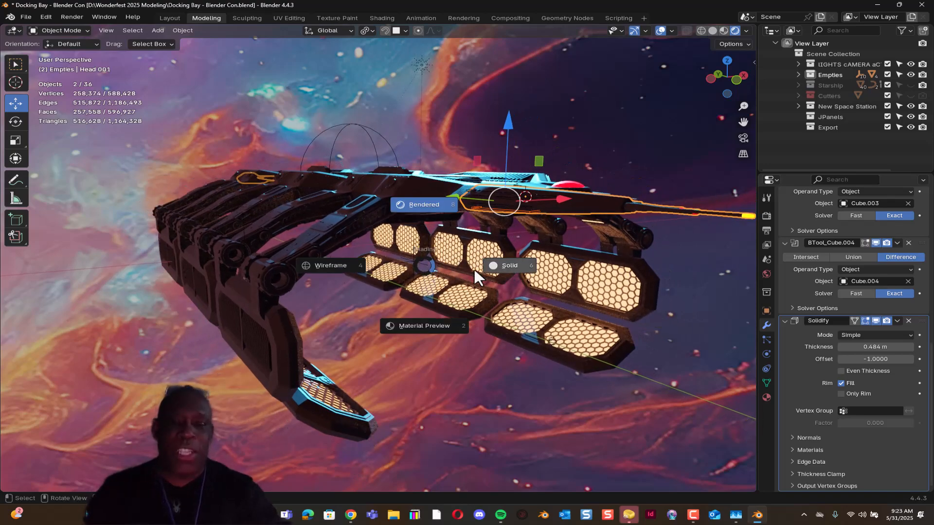
{"action": "left_click", "coordinate": [506, 263]}
{"action": "mouse_move", "coordinate": [437, 240]}
{"action": "middle_mouse_down"}
{"action": "mouse_move", "coordinate": [460, 287]}
{"action": "mouse_move", "coordinate": [466, 267]}
{"action": "mouse_move", "coordinate": [477, 288]}
{"action": "mouse_move", "coordinate": [495, 265]}
{"action": "mouse_move", "coordinate": [491, 281]}
{"action": "mouse_move", "coordinate": [506, 267]}
{"action": "mouse_move", "coordinate": [473, 258]}
{"action": "mouse_move", "coordinate": [568, 182]}
{"action": "mouse_move", "coordinate": [541, 114]}
{"action": "mouse_move", "coordinate": [439, 210]}
{"action": "mouse_move", "coordinate": [366, 215]}
{"action": "mouse_move", "coordinate": [361, 203]}
{"action": "mouse_move", "coordinate": [424, 215]}
{"action": "mouse_move", "coordinate": [372, 227]}
{"action": "mouse_move", "coordinate": [436, 238]}
{"action": "mouse_move", "coordinate": [440, 264]}
{"action": "mouse_move", "coordinate": [400, 273]}
{"action": "mouse_move", "coordinate": [448, 240]}
{"action": "mouse_move", "coordinate": [469, 247]}
{"action": "middle_mouse_up"}
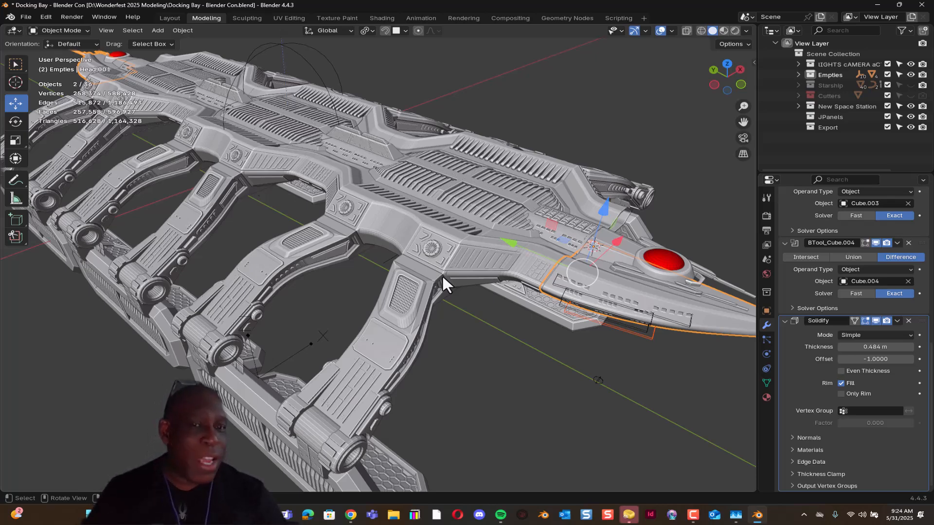
{"action": "mouse_move", "coordinate": [392, 276]}
{"action": "middle_mouse_down"}
{"action": "mouse_move", "coordinate": [387, 250]}
{"action": "mouse_move", "coordinate": [397, 276]}
{"action": "mouse_move", "coordinate": [388, 286]}
{"action": "middle_mouse_up"}
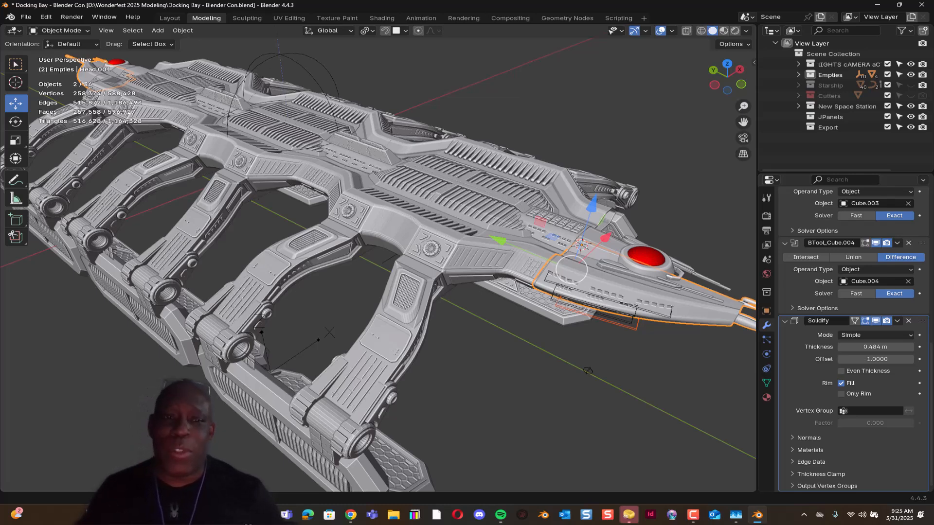
- Select the arm connectors object and collapse its Array and Auto Smooth modifiers
{"action": "middle_click_drag", "start_coordinate": [369, 312], "coordinate": [454, 267]}
{"action": "left_click", "coordinate": [457, 254]}
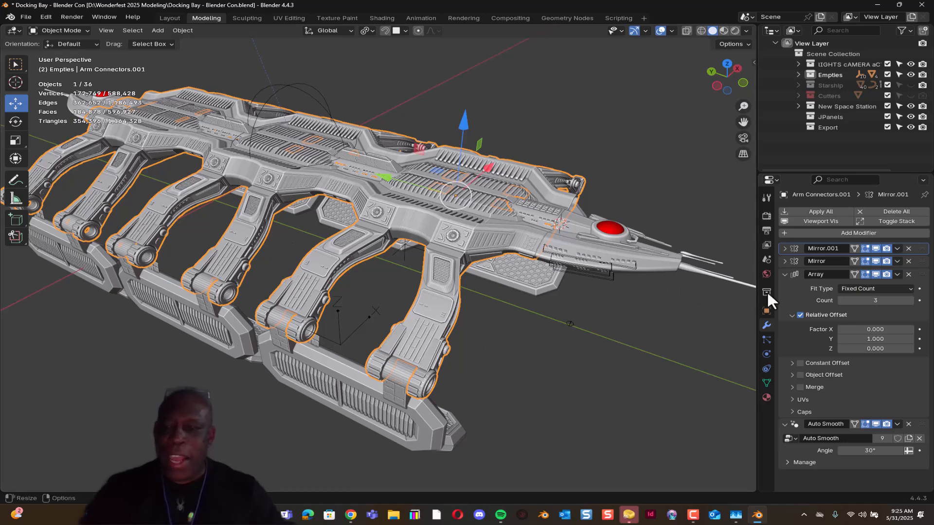
{"action": "left_click", "coordinate": [784, 274]}
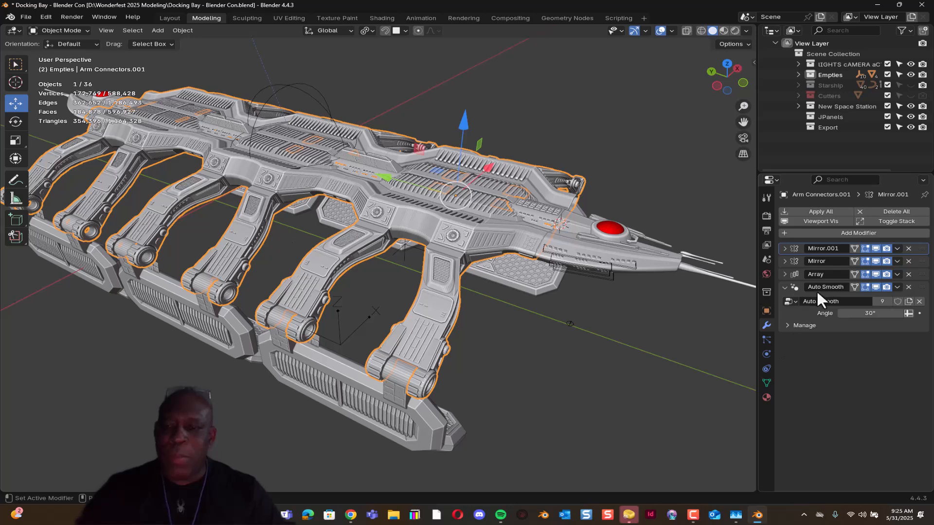
{"action": "left_click", "coordinate": [784, 288]}
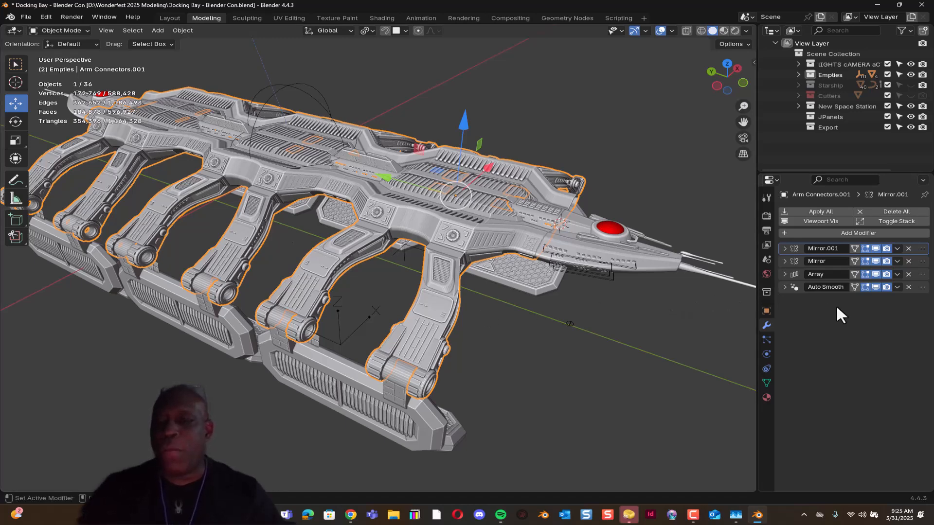
- Toggle the viewport display of the arm connectors' Mirror.001 modifier repeatedly to compare the station with and without it
{"action": "left_click", "coordinate": [876, 249]}
{"action": "left_click", "coordinate": [876, 248]}
{"action": "left_click", "coordinate": [876, 248]}
{"action": "left_click", "coordinate": [876, 248]}
{"action": "left_click", "coordinate": [875, 249]}
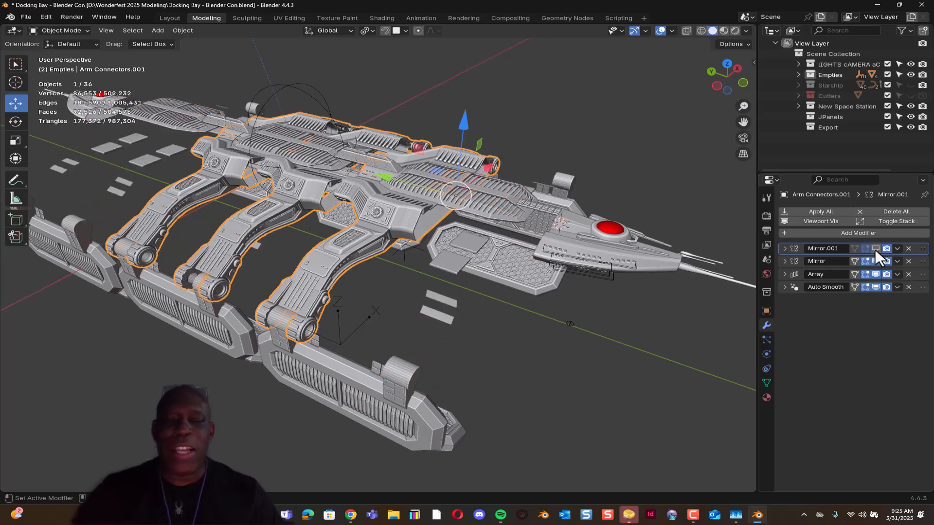
{"action": "left_click", "coordinate": [875, 250]}
{"action": "left_click", "coordinate": [875, 249]}
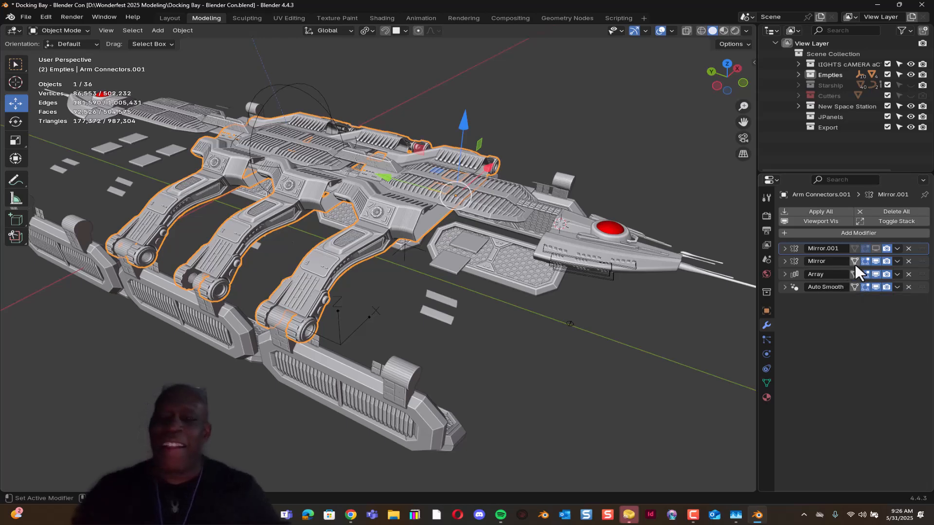
{"action": "left_click", "coordinate": [875, 248]}
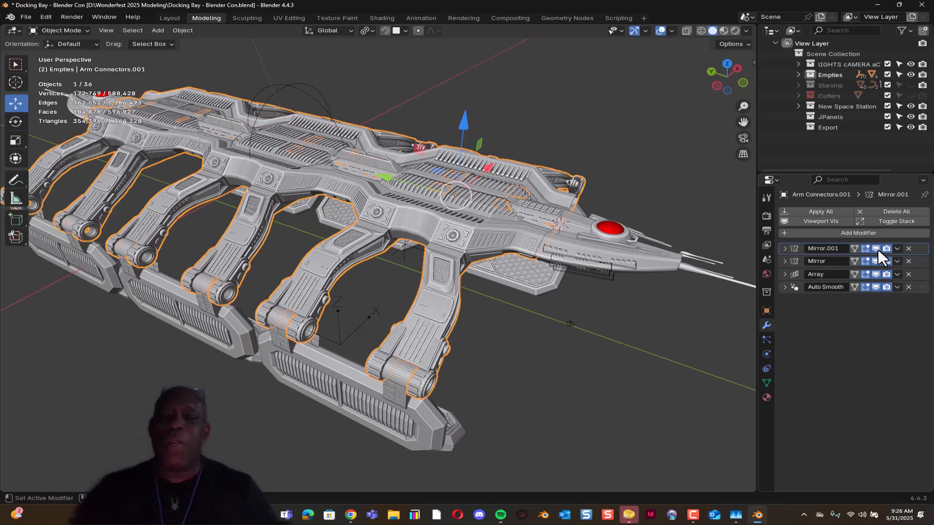
{"action": "left_click", "coordinate": [876, 250]}
{"action": "left_click", "coordinate": [876, 250]}
{"action": "left_click", "coordinate": [876, 250]}
{"action": "left_click", "coordinate": [876, 250]}
{"action": "left_click", "coordinate": [876, 249]}
{"action": "left_click", "coordinate": [876, 250]}
{"action": "left_click", "coordinate": [876, 251]}
- Compare the arm connectors from above with Mirror.001 on and off, ending with its viewport display turned off
{"action": "middle_click_drag", "start_coordinate": [546, 308], "coordinate": [486, 245]}
{"action": "left_click", "coordinate": [876, 249]}
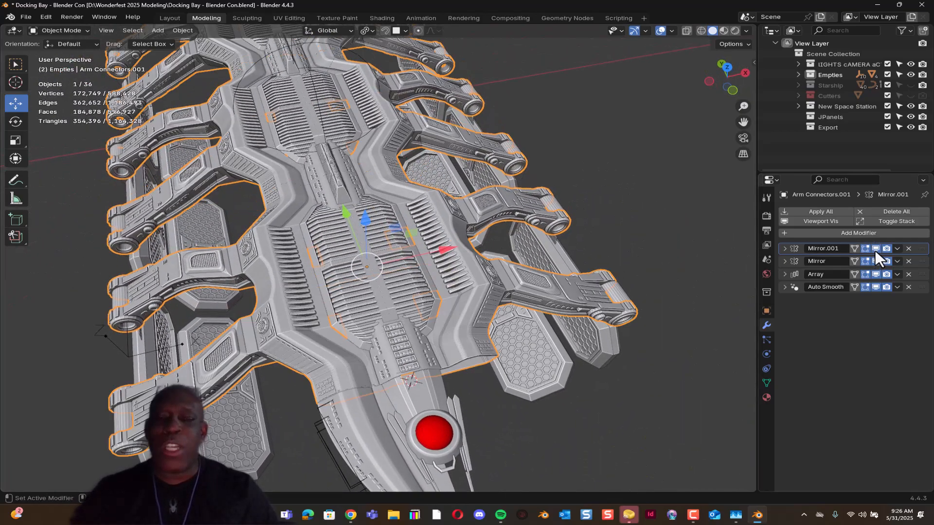
{"action": "left_click", "coordinate": [875, 250]}
{"action": "left_click", "coordinate": [875, 250]}
{"action": "left_click", "coordinate": [875, 251]}
{"action": "left_click", "coordinate": [874, 251]}
{"action": "left_click", "coordinate": [874, 251]}
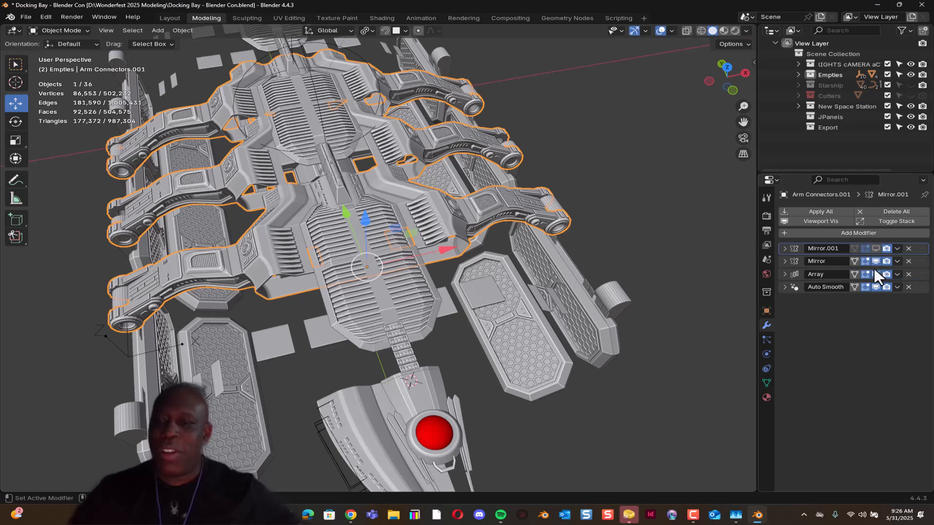
- Compare the arm connectors with the Mirror modifier on and off, ending with its viewport display turned off
{"action": "left_click", "coordinate": [875, 261]}
{"action": "left_click", "coordinate": [875, 261]}
{"action": "left_click", "coordinate": [875, 261]}
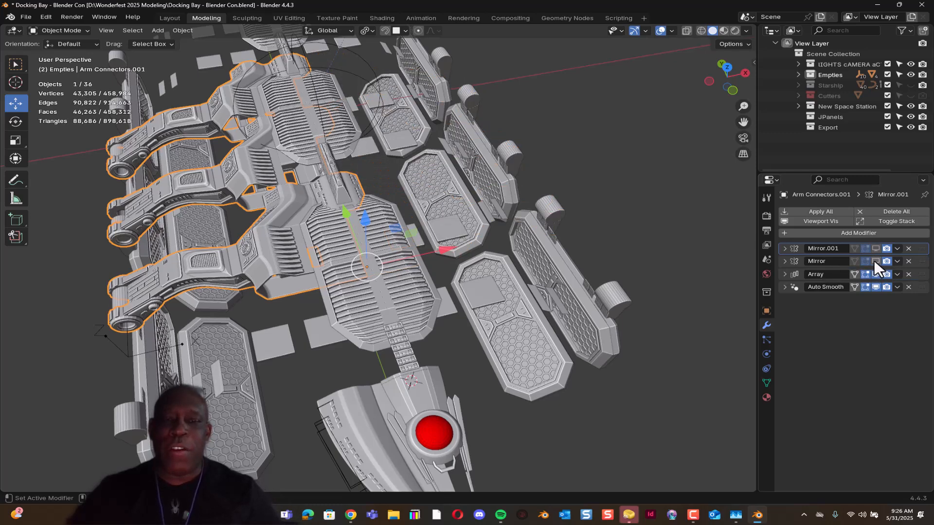
{"action": "left_click", "coordinate": [874, 262]}
{"action": "left_click", "coordinate": [875, 262]}
{"action": "left_click", "coordinate": [874, 261]}
{"action": "left_click", "coordinate": [874, 261]}
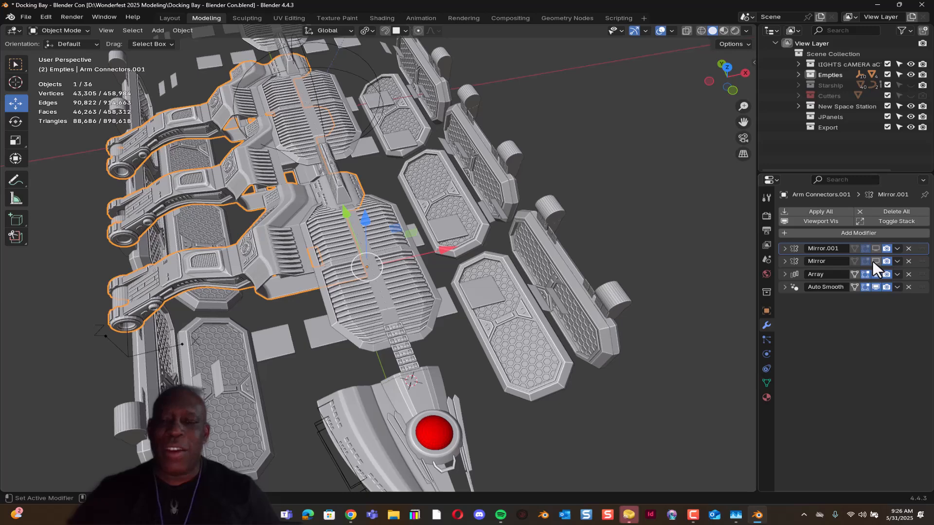
- Select the ribbed central hull, collapse its Array modifier, and turn off viewport display of its Array and Auto Smooth modifiers
{"action": "left_click", "coordinate": [411, 283]}
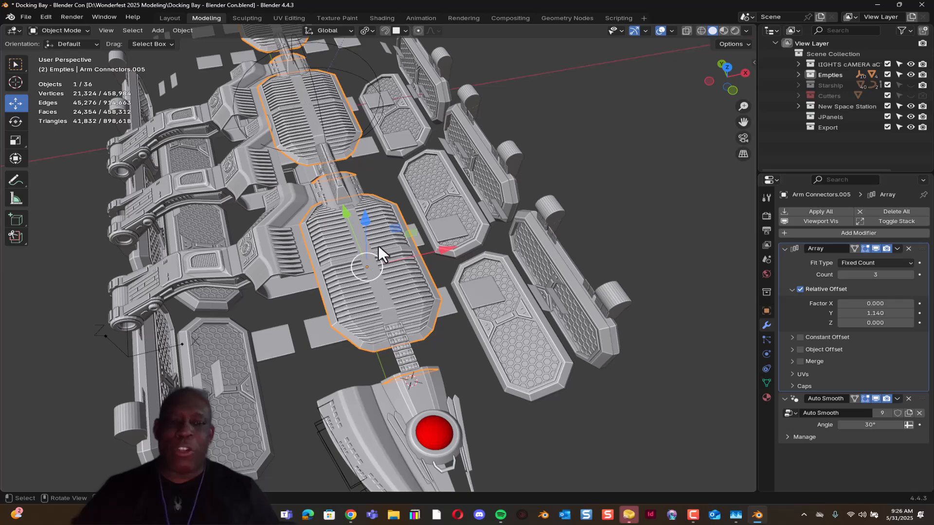
{"action": "left_click", "coordinate": [785, 248]}
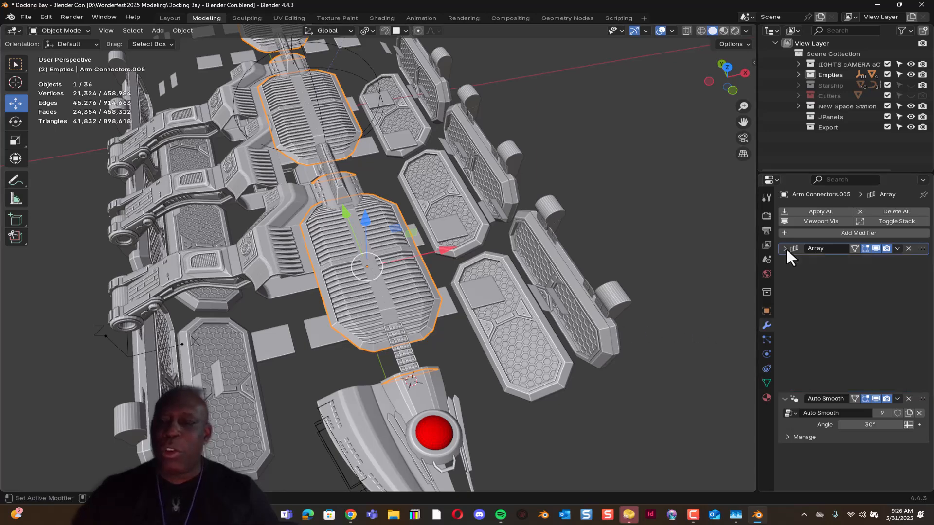
{"action": "left_click_drag", "start_coordinate": [876, 248], "coordinate": [874, 263]}
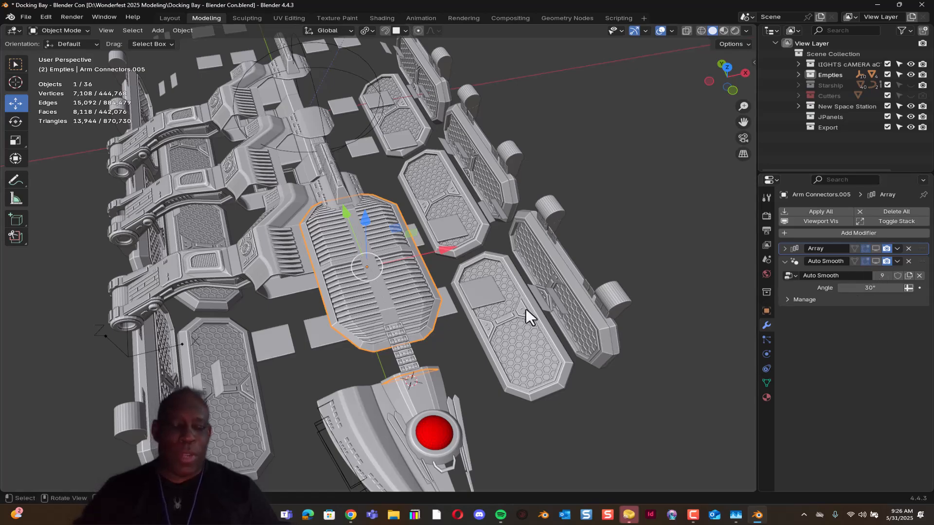
- Select the arm connectors and turn off their Array modifier in the viewport to reduce them to a single arm
{"action": "middle_click_drag", "start_coordinate": [497, 314], "coordinate": [504, 293]}
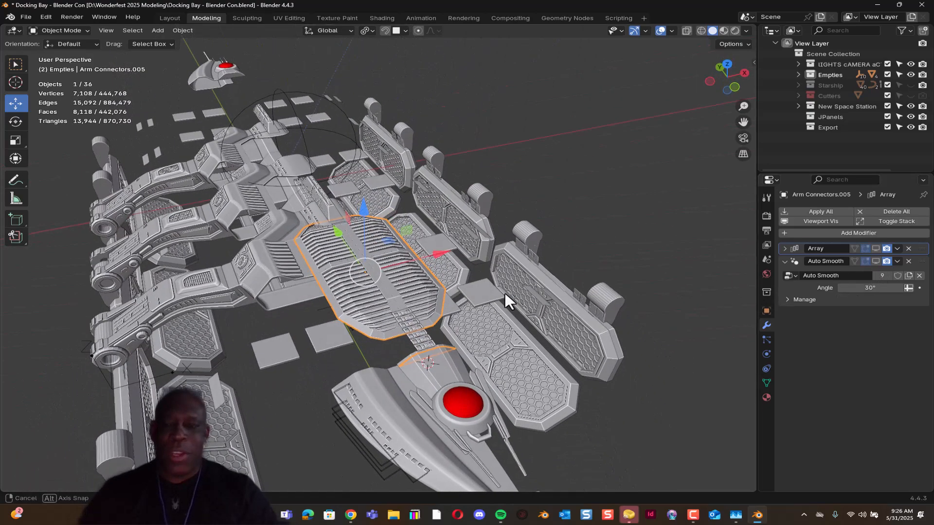
{"action": "left_click", "coordinate": [269, 282]}
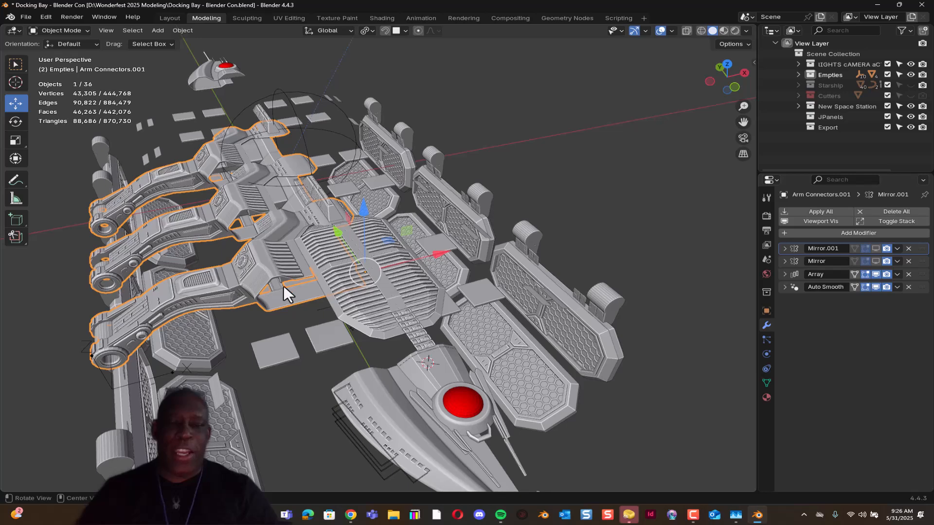
{"action": "middle_click_drag", "start_coordinate": [281, 285], "coordinate": [319, 294]}
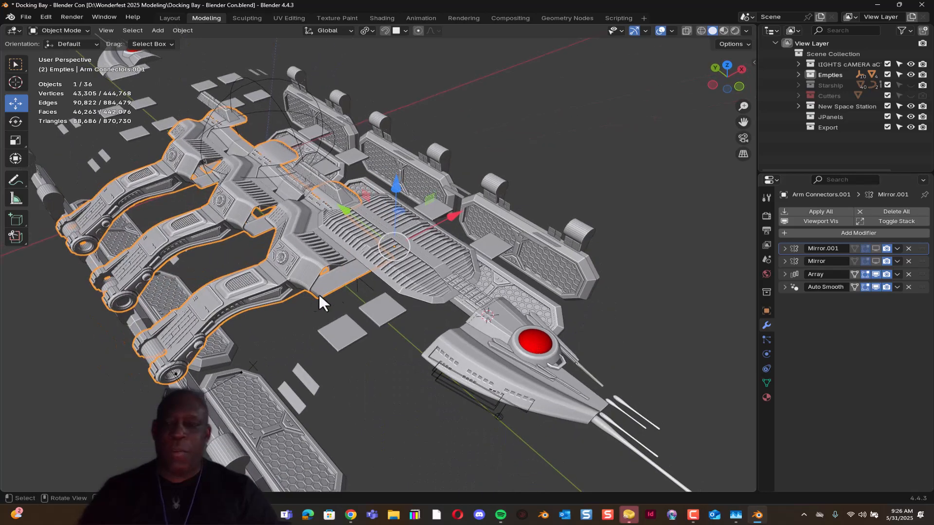
{"action": "left_click", "coordinate": [876, 275]}
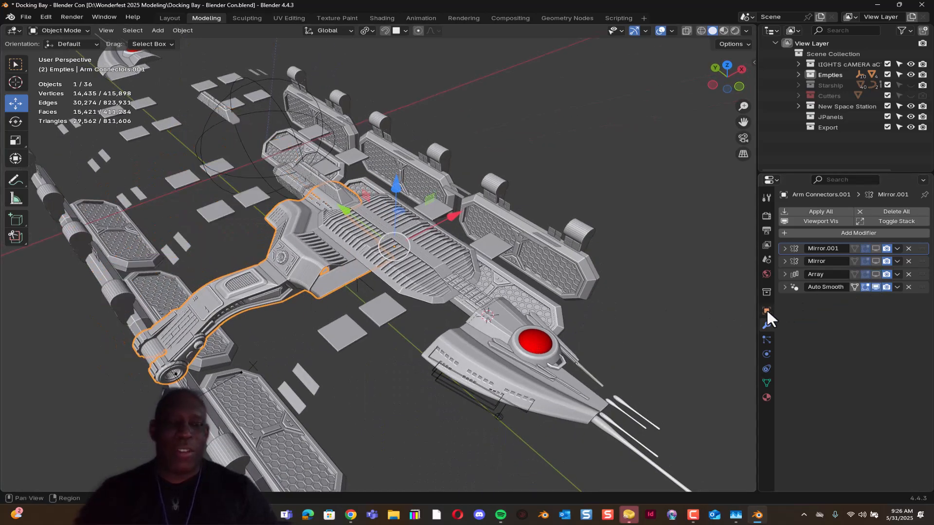
{"action": "middle_click_drag", "start_coordinate": [505, 308], "coordinate": [567, 275]}
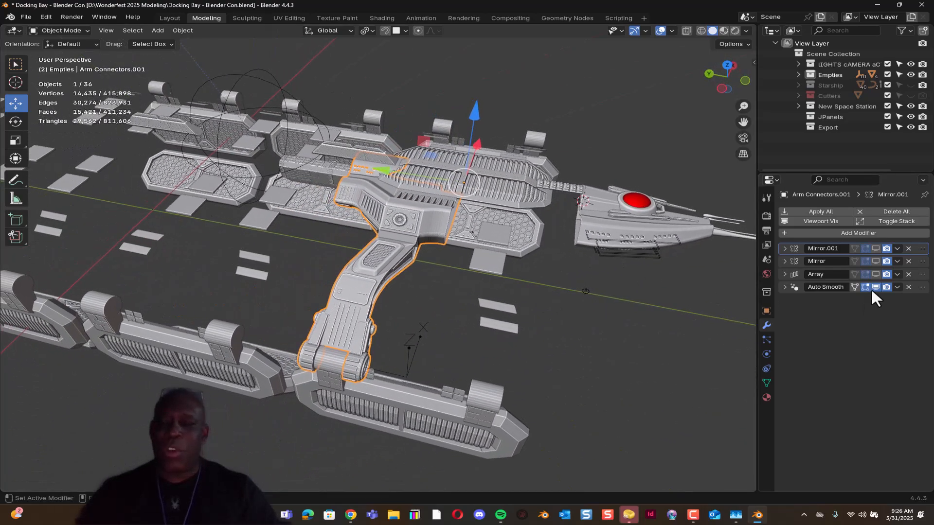
- Hide the square Lighting Panels object and the small rectangular light strips beside the arm
{"action": "middle_click_drag", "start_coordinate": [453, 244], "coordinate": [470, 266]}
{"action": "left_click", "coordinate": [497, 284]}
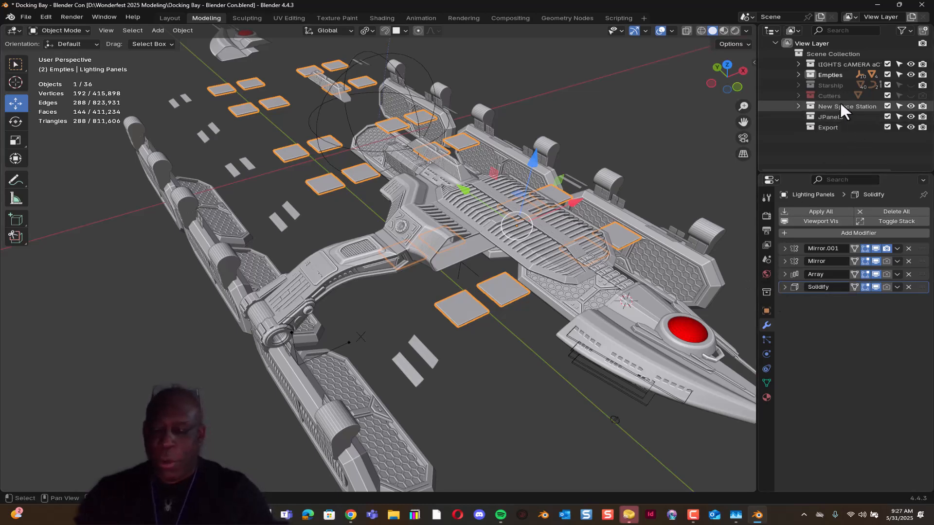
{"action": "key", "text": "KP_Decimal"}
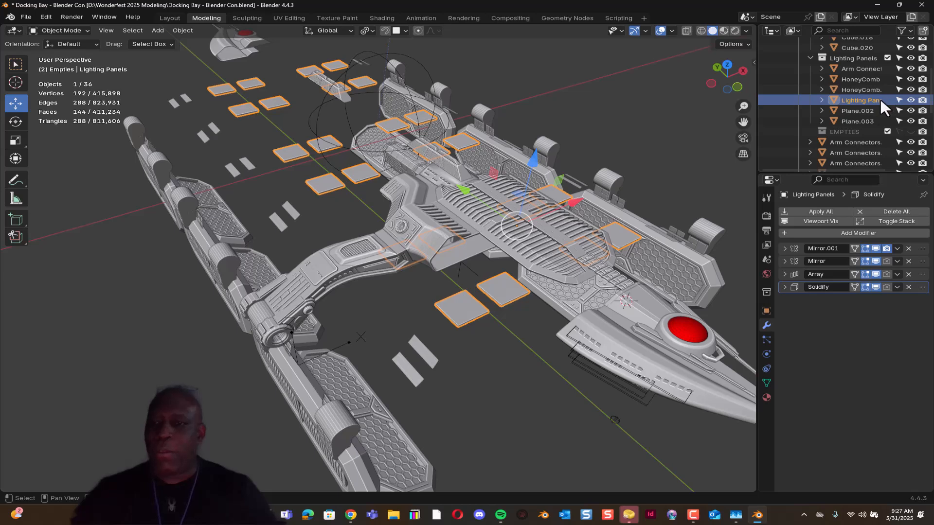
{"action": "left_click", "coordinate": [910, 99]}
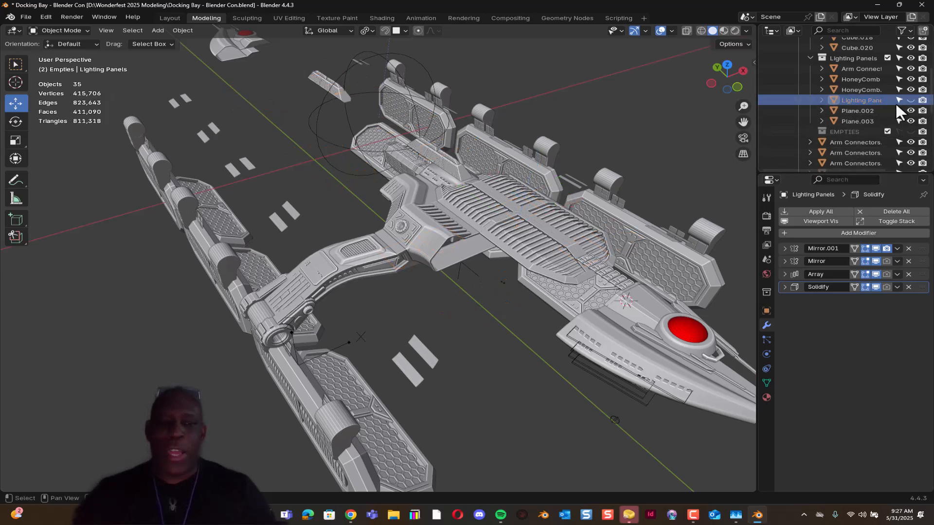
{"action": "left_click", "coordinate": [435, 355]}
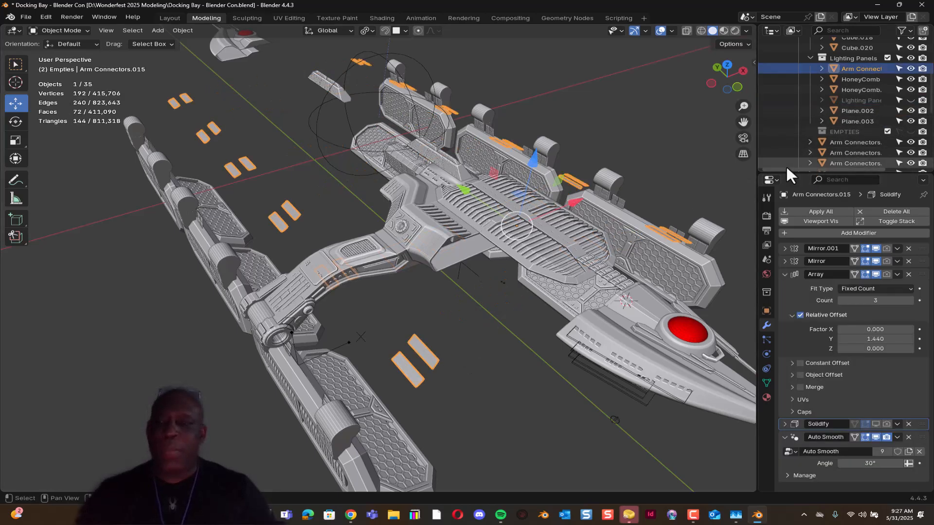
{"action": "left_click", "coordinate": [910, 68]}
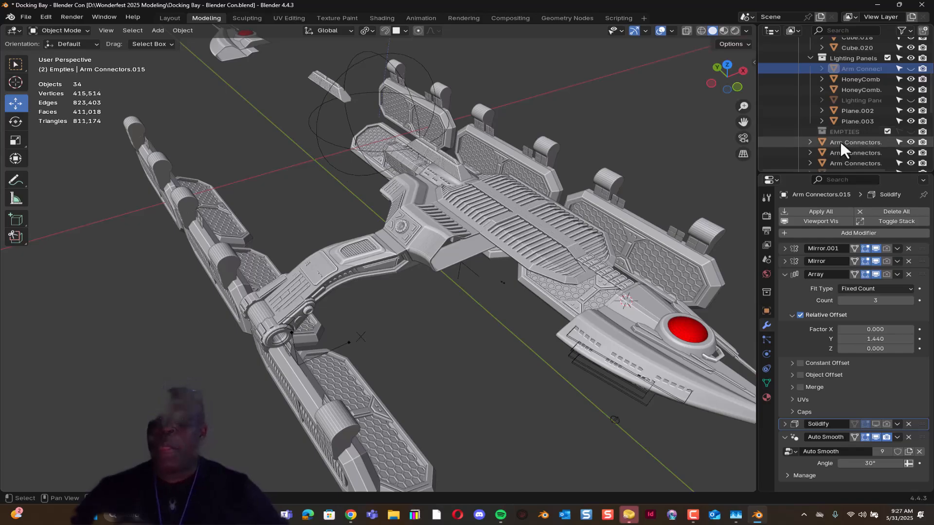
- Select the ribbed outer side panels and turn off viewport display of their Mirror, Array and Mirror.001 modifiers
{"action": "middle_click_drag", "start_coordinate": [508, 265], "coordinate": [441, 253]}
{"action": "left_click", "coordinate": [351, 338]}
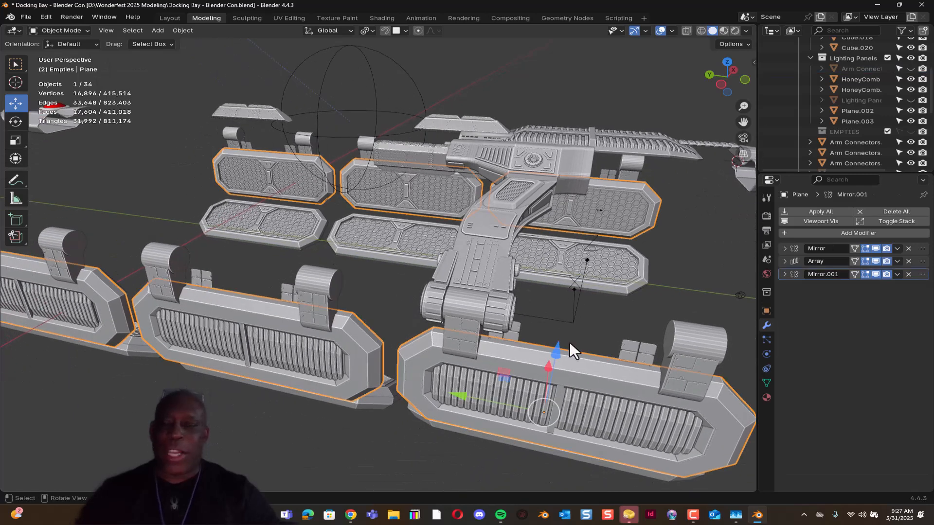
{"action": "left_click", "coordinate": [875, 249]}
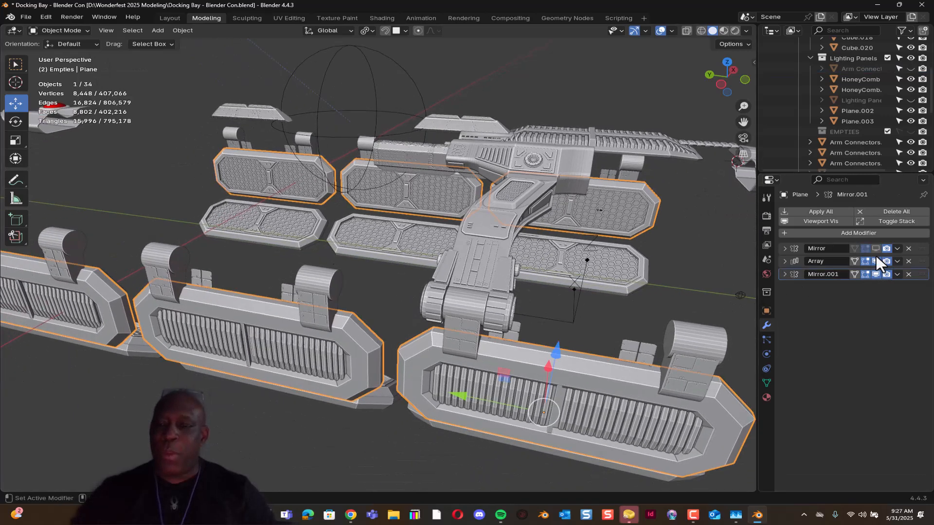
{"action": "left_click", "coordinate": [876, 261]}
{"action": "left_click", "coordinate": [875, 274]}
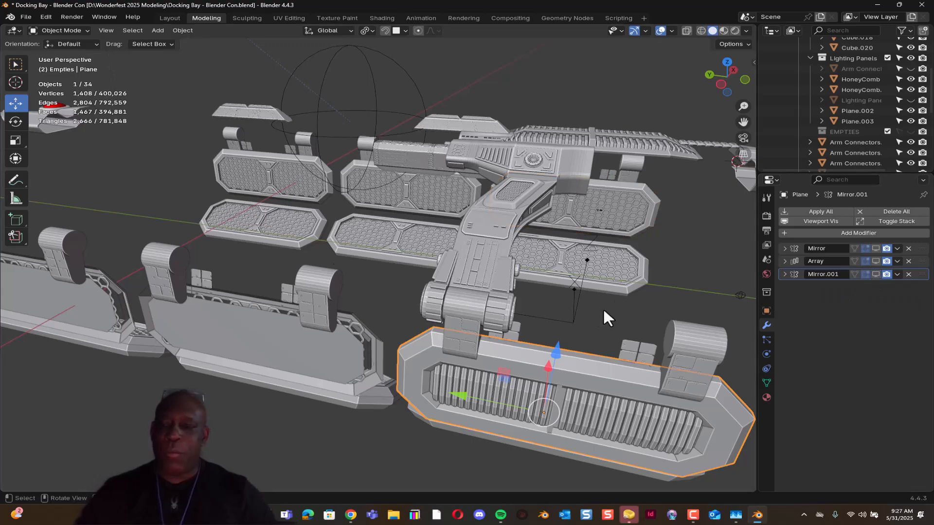
- Select the flat light plane covering the honeycomb side panels and hide it
{"action": "middle_click_drag", "start_coordinate": [560, 295], "coordinate": [369, 244]}
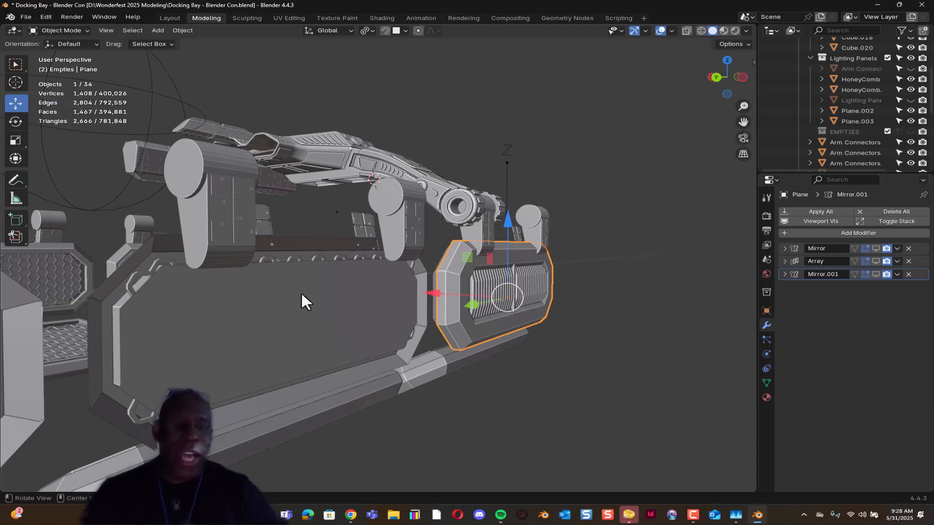
{"action": "middle_click_drag", "start_coordinate": [276, 296], "coordinate": [304, 302]}
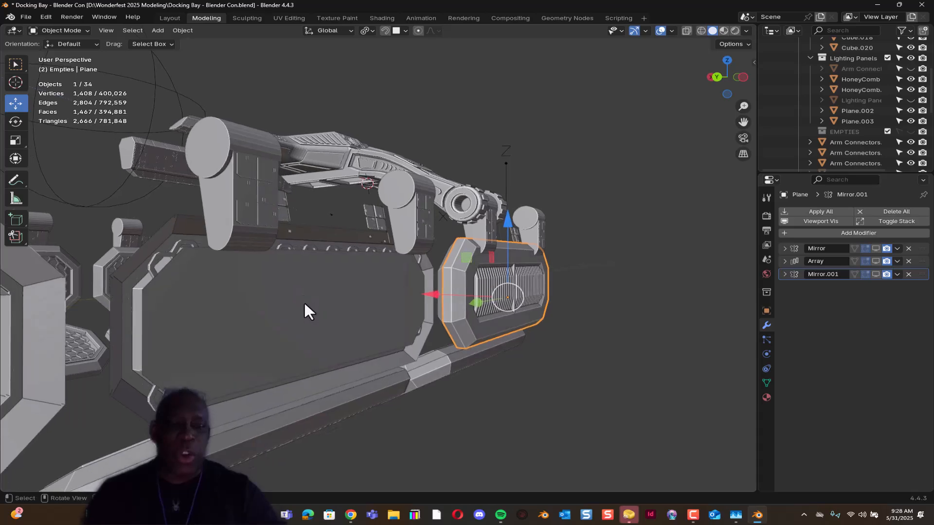
{"action": "left_click", "coordinate": [303, 305]}
{"action": "left_click", "coordinate": [910, 111]}
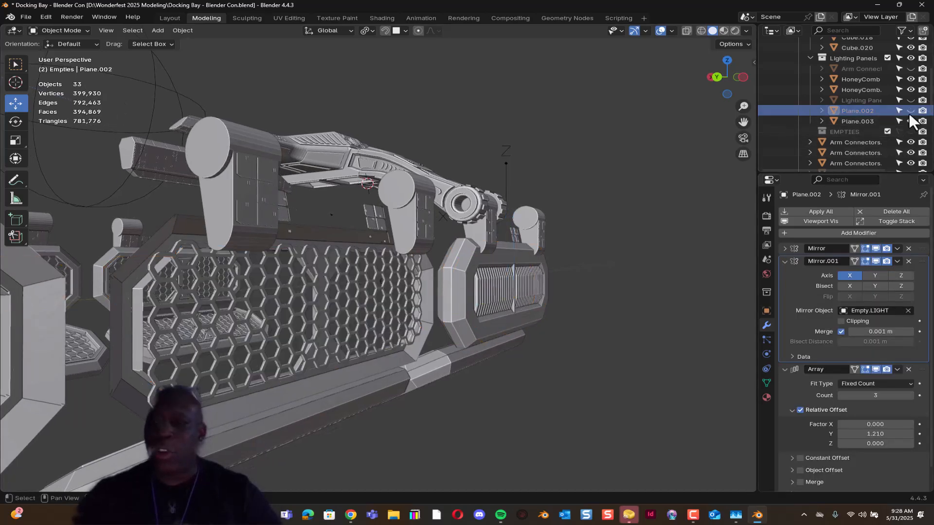
- Select the station's head and turn off viewport display of its Subdivision, Mirror.001, Mirror and Auto Smooth modifiers
{"action": "middle_click_drag", "start_coordinate": [307, 334], "coordinate": [409, 253]}
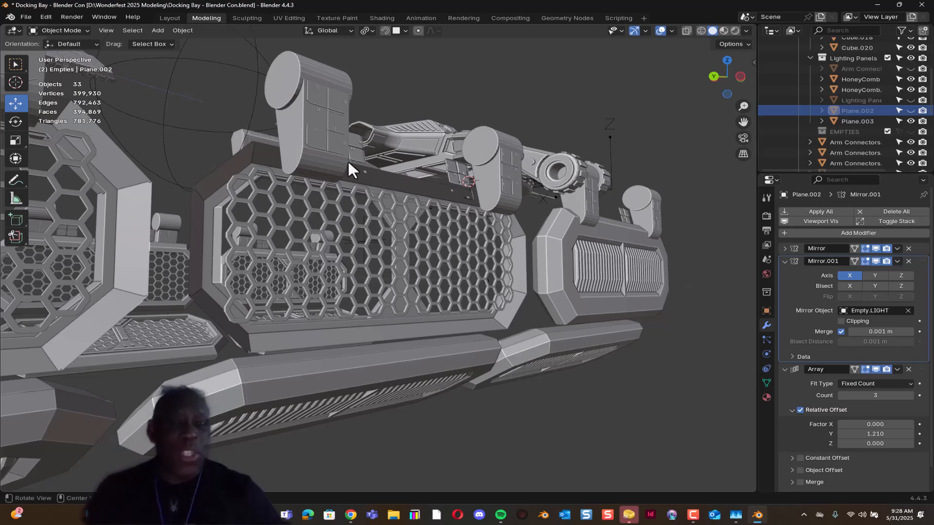
{"action": "middle_click_drag", "start_coordinate": [480, 186], "coordinate": [383, 196]}
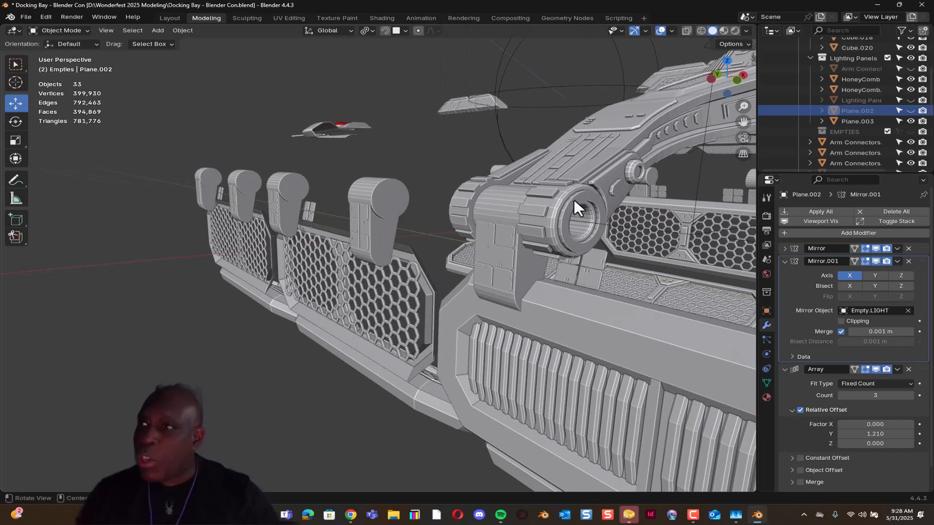
{"action": "middle_click_drag", "start_coordinate": [538, 226], "coordinate": [573, 267]}
{"action": "left_click", "coordinate": [539, 284]}
{"action": "left_click_drag", "start_coordinate": [876, 250], "coordinate": [875, 275]}
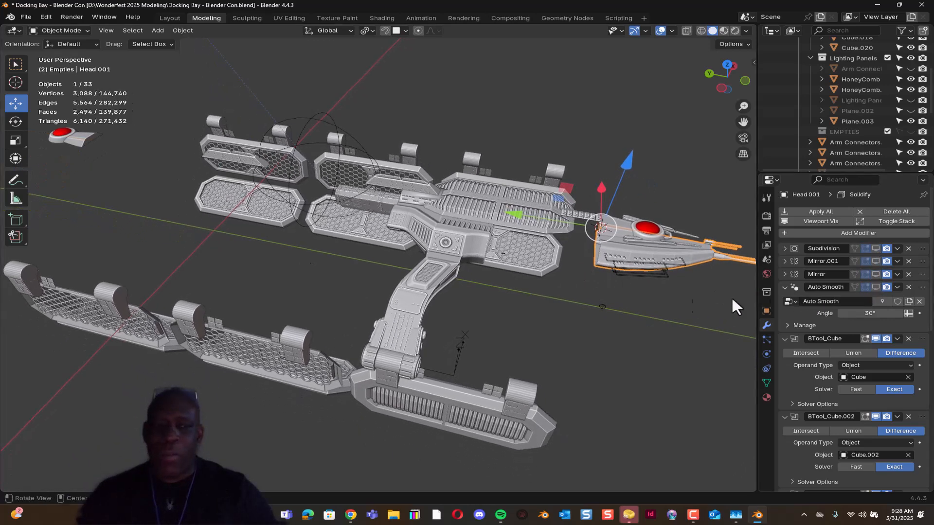
- Turn off viewport display of the head's BTool_Cube modifier and collapse its Auto Smooth, BTool Boolean and Solidify modifiers
{"action": "scroll", "coordinate": [525, 265], "scroll_direction": "down", "scroll_amount": 4}
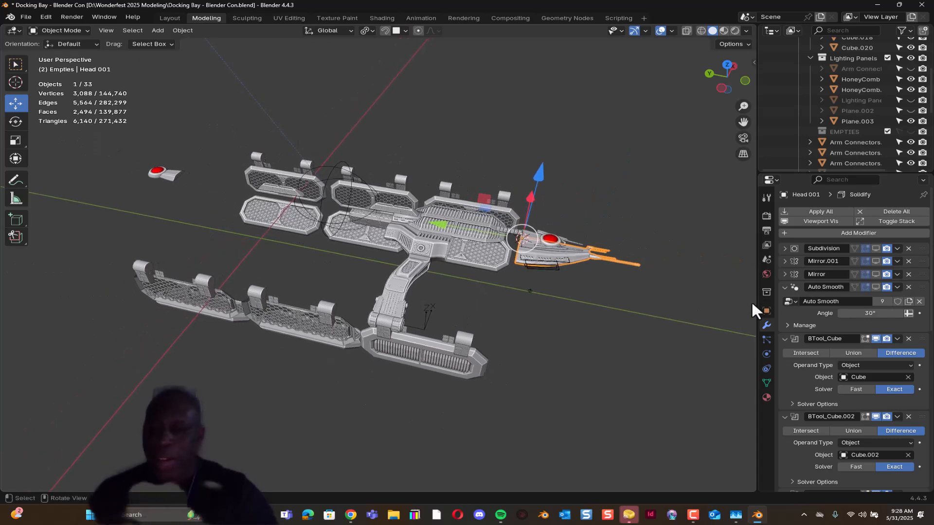
{"action": "left_click", "coordinate": [784, 287]}
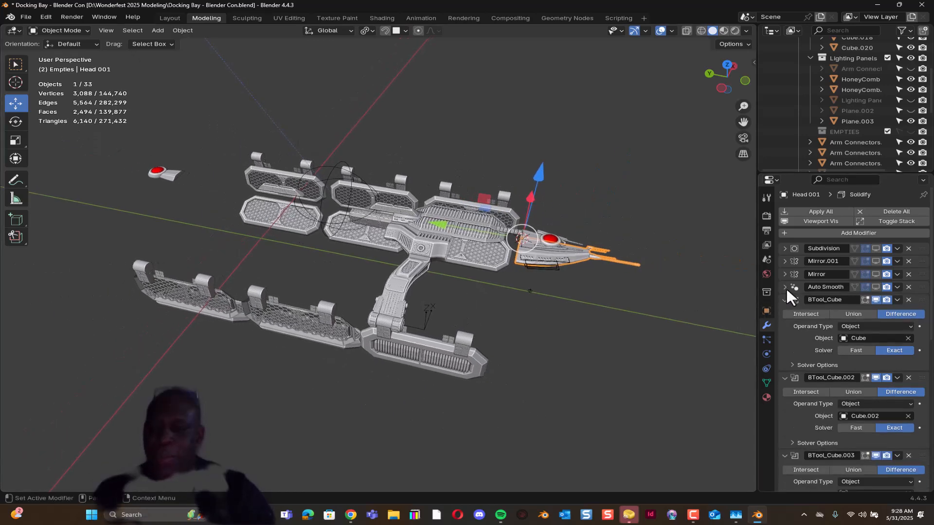
{"action": "left_click", "coordinate": [875, 300]}
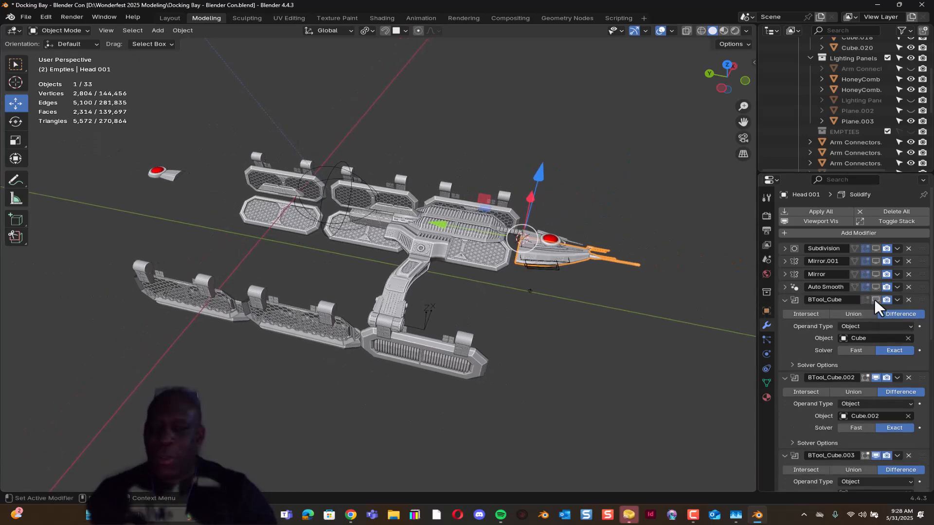
{"action": "left_click", "coordinate": [783, 300]}
{"action": "left_click", "coordinate": [784, 313]}
{"action": "left_click", "coordinate": [784, 325]}
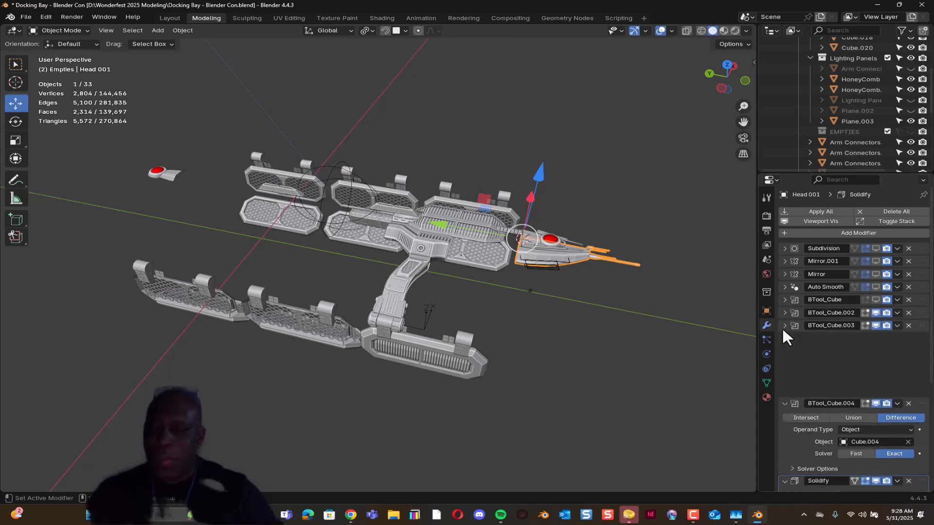
{"action": "left_click", "coordinate": [785, 338]}
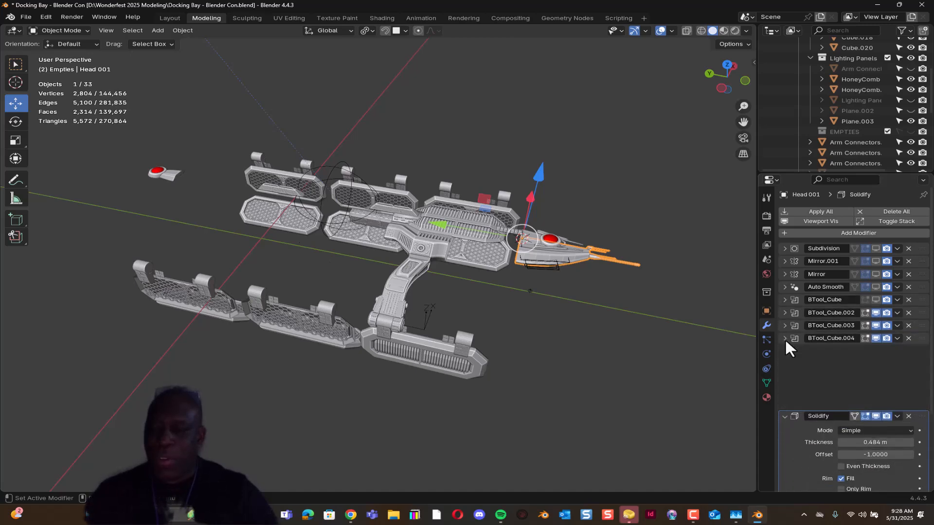
{"action": "left_click", "coordinate": [784, 351]}
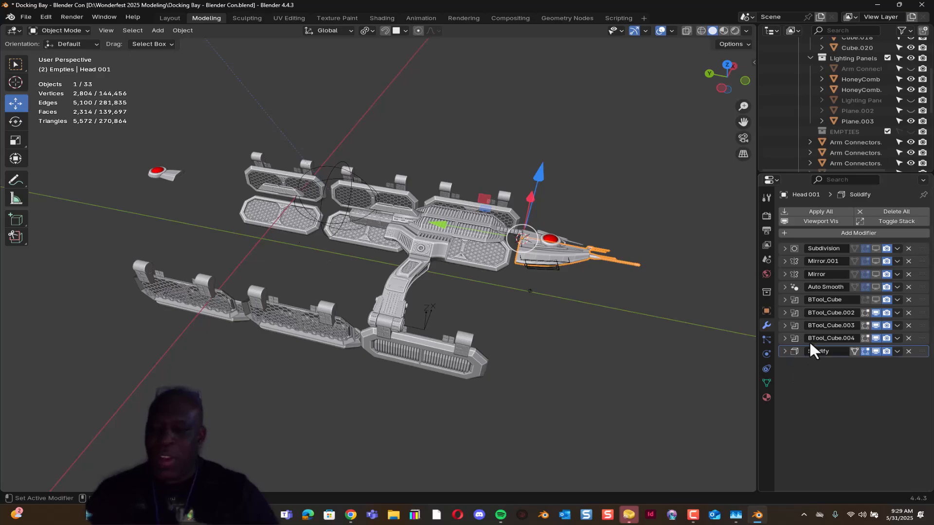
- Select the single remaining arm connector and examine its surface detail from above and up close
{"action": "scroll", "coordinate": [561, 244], "scroll_direction": "up", "scroll_amount": 6}
{"action": "middle_click_drag", "start_coordinate": [500, 261], "coordinate": [487, 238]}
{"action": "left_click", "coordinate": [382, 232]}
{"action": "middle_click_drag", "start_coordinate": [390, 243], "coordinate": [358, 243]}
{"action": "middle_click_drag", "start_coordinate": [384, 277], "coordinate": [443, 289], "text": "ctrl"}
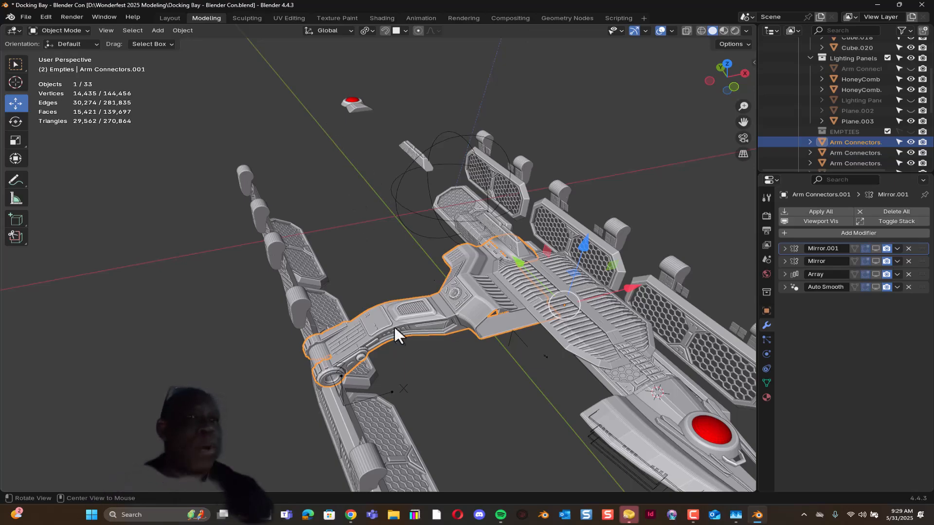
{"action": "middle_click_drag", "start_coordinate": [403, 314], "coordinate": [309, 340]}
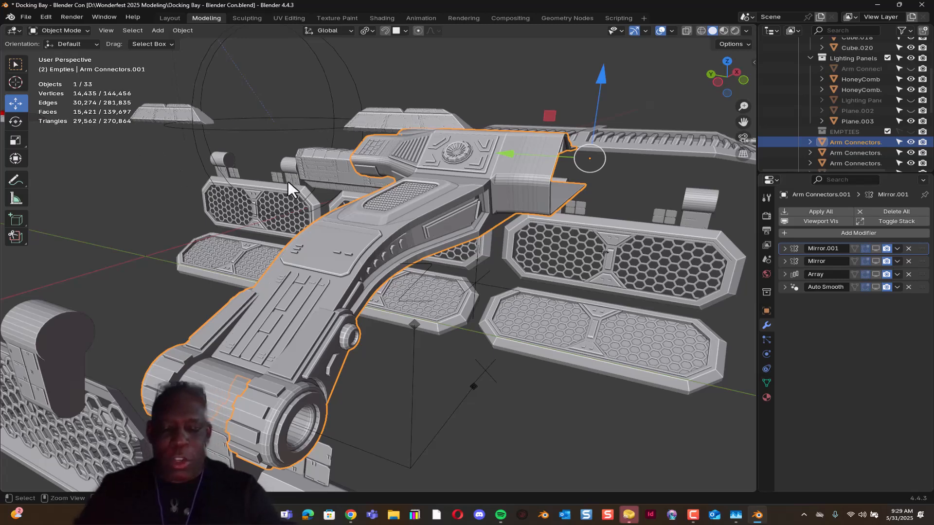
- Open P_lanetary Living Pod E.blend from the Wonderfest 2025 Modeling folder without saving the docking bay changes
{"action": "key", "text": "ctrl+q"}
{"action": "left_click", "coordinate": [483, 275]}
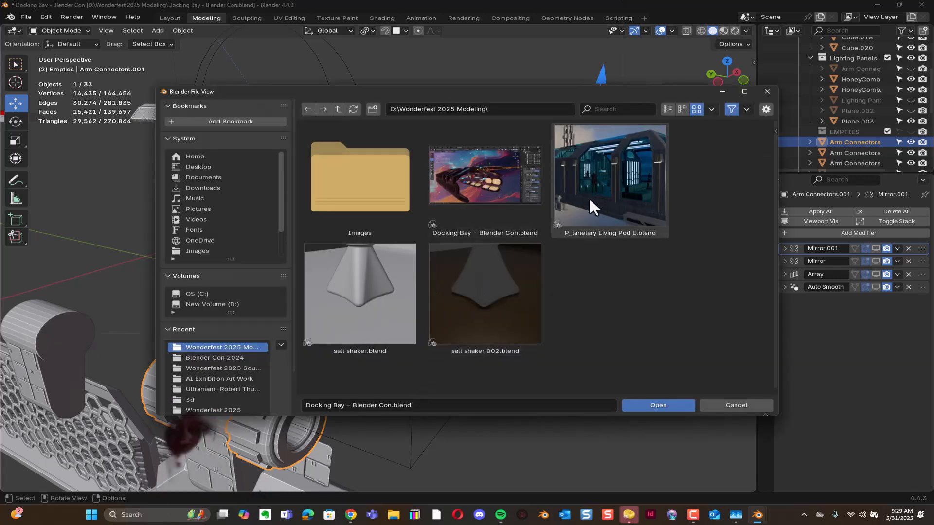
{"action": "double_click", "coordinate": [602, 189]}
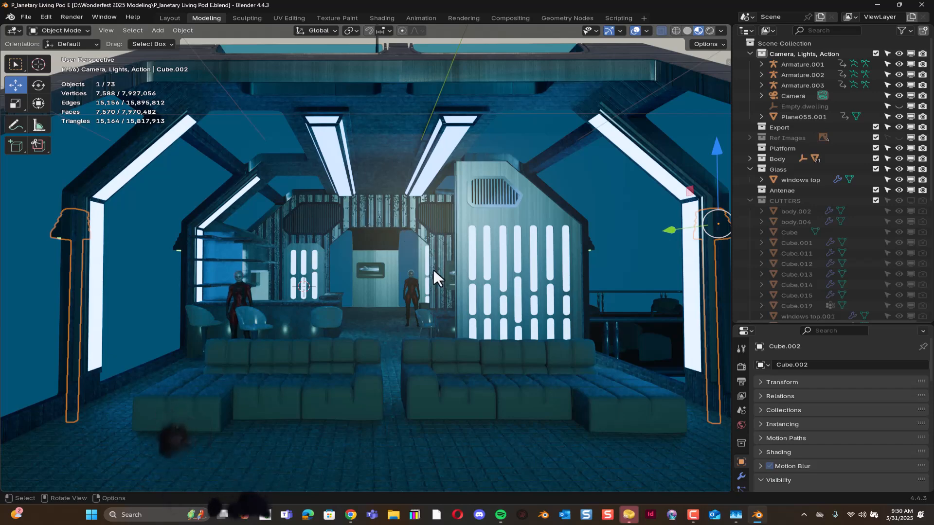
- Examine the living pod from its lounge interior out to its full exterior
{"action": "middle_click_drag", "start_coordinate": [448, 203], "coordinate": [374, 268], "text": "ctrl"}
{"action": "left_click_drag", "start_coordinate": [373, 266], "coordinate": [398, 297], "text": "ctrl+alt"}
{"action": "middle_click_drag", "start_coordinate": [399, 299], "coordinate": [582, 253], "text": "ctrl"}
{"action": "middle_click_drag", "start_coordinate": [425, 223], "coordinate": [529, 248]}
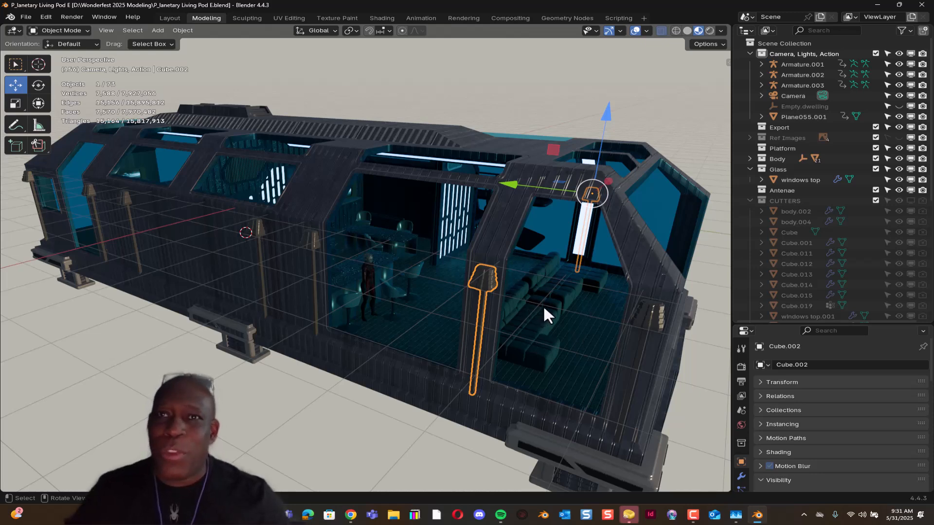
- Examine the living pod's lounge, from the sofas toward the bar counter and the doorway behind it
{"action": "middle_click_drag", "start_coordinate": [512, 306], "coordinate": [390, 281]}
{"action": "scroll", "coordinate": [480, 264], "scroll_direction": "up", "scroll_amount": 4}
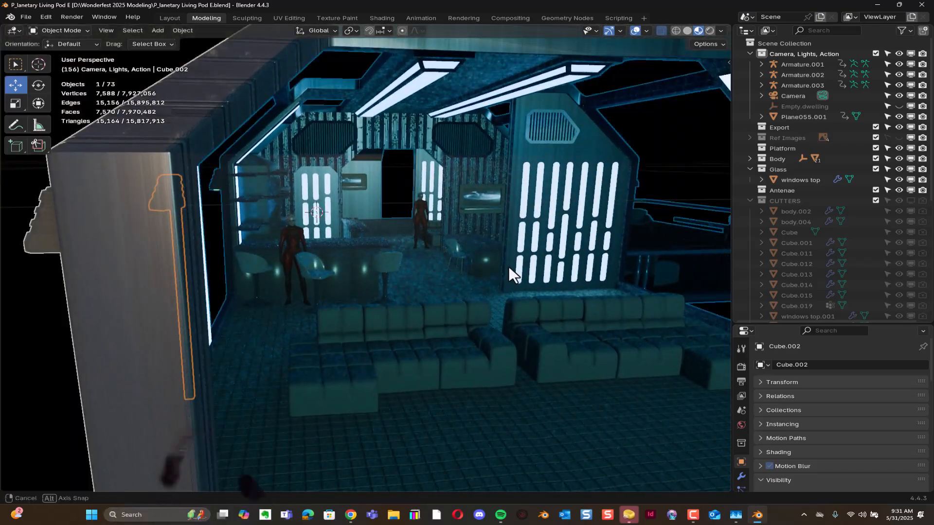
{"action": "middle_click_drag", "start_coordinate": [510, 269], "coordinate": [459, 292]}
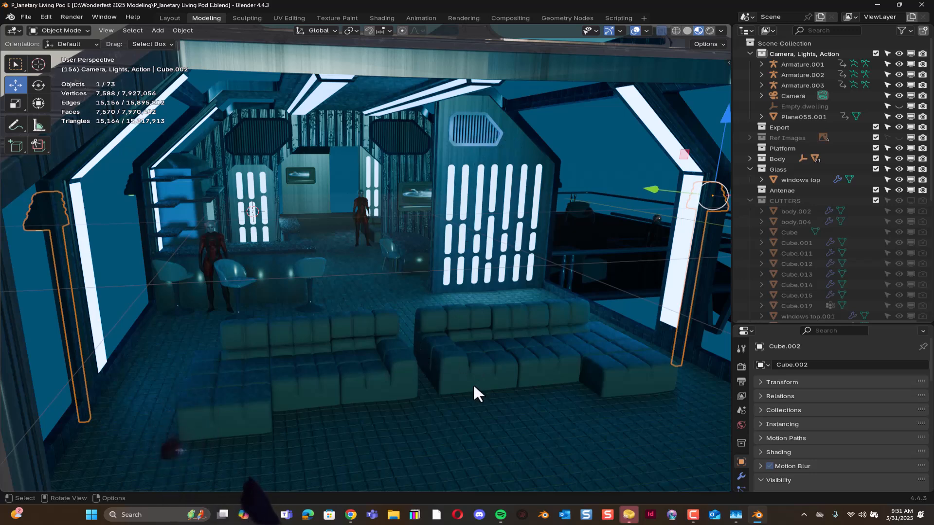
{"action": "middle_click_drag", "start_coordinate": [342, 291], "coordinate": [308, 270]}
- Select the end section of the bar counter, frame it, and examine the surrounding bar and dining area
{"action": "left_click", "coordinate": [293, 237]}
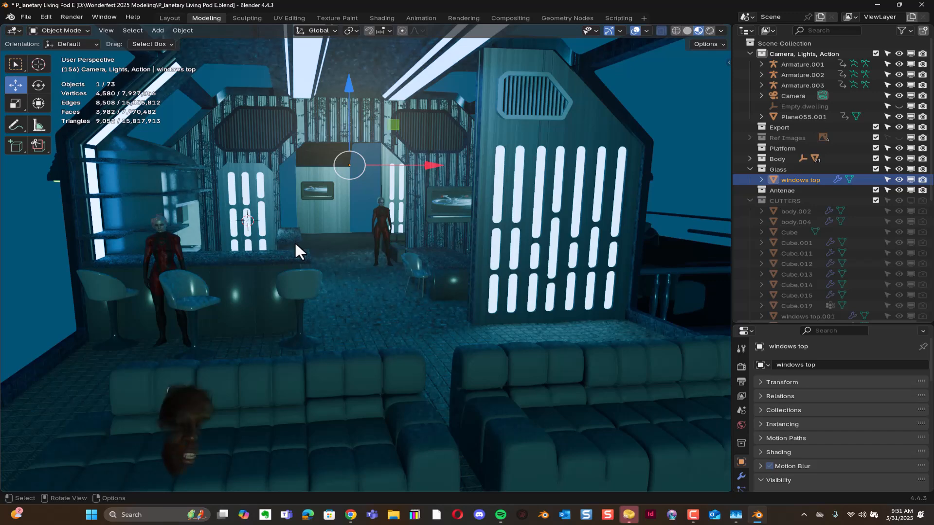
{"action": "left_click", "coordinate": [294, 241]}
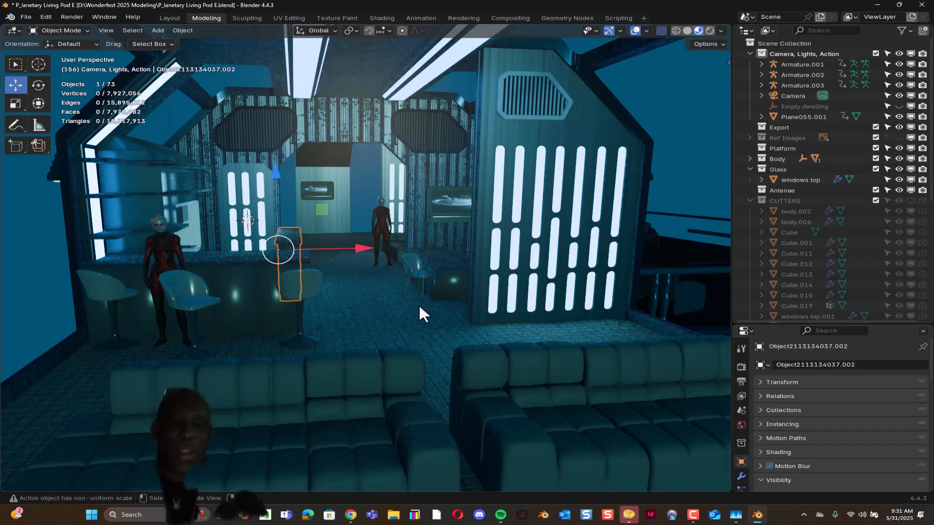
{"action": "key", "text": "KP_Decimal"}
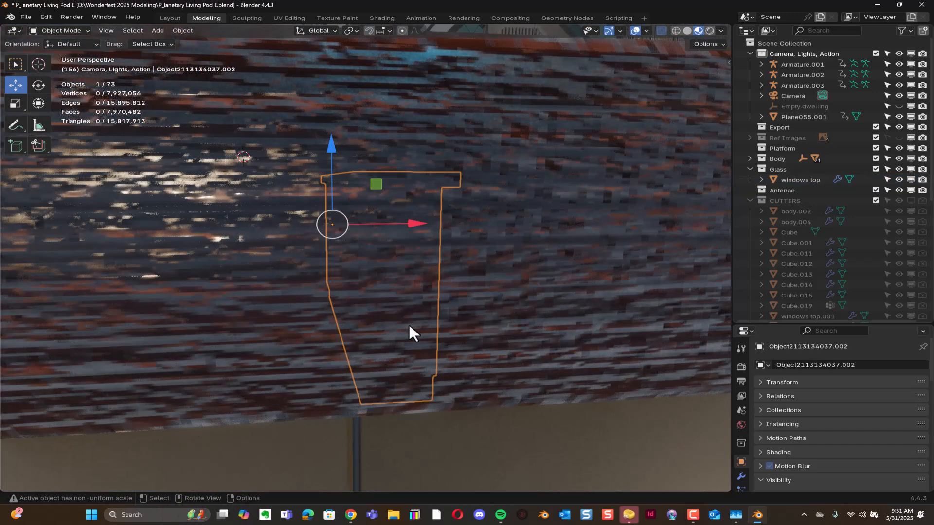
{"action": "mouse_move", "coordinate": [417, 291]}
{"action": "middle_mouse_down"}
{"action": "mouse_move", "coordinate": [423, 287]}
{"action": "mouse_move", "coordinate": [396, 338]}
{"action": "mouse_move", "coordinate": [456, 257]}
{"action": "mouse_move", "coordinate": [459, 213]}
{"action": "mouse_move", "coordinate": [433, 305]}
{"action": "mouse_move", "coordinate": [430, 266]}
{"action": "mouse_move", "coordinate": [404, 261]}
{"action": "mouse_move", "coordinate": [310, 264]}
{"action": "mouse_move", "coordinate": [359, 263]}
{"action": "mouse_move", "coordinate": [320, 275]}
{"action": "mouse_move", "coordinate": [332, 280]}
{"action": "mouse_move", "coordinate": [329, 295]}
{"action": "mouse_move", "coordinate": [352, 246]}
{"action": "mouse_move", "coordinate": [334, 275]}
{"action": "mouse_move", "coordinate": [282, 265]}
{"action": "mouse_move", "coordinate": [297, 270]}
{"action": "mouse_move", "coordinate": [293, 250]}
{"action": "mouse_move", "coordinate": [270, 272]}
{"action": "mouse_move", "coordinate": [344, 302]}
{"action": "mouse_move", "coordinate": [422, 271]}
{"action": "mouse_move", "coordinate": [501, 273]}
{"action": "mouse_move", "coordinate": [544, 255]}
{"action": "mouse_move", "coordinate": [615, 263]}
{"action": "mouse_move", "coordinate": [404, 282]}
{"action": "mouse_move", "coordinate": [465, 275]}
{"action": "mouse_move", "coordinate": [450, 292]}
{"action": "mouse_move", "coordinate": [461, 292]}
{"action": "mouse_move", "coordinate": [422, 290]}
{"action": "mouse_move", "coordinate": [419, 306]}
{"action": "mouse_move", "coordinate": [441, 310]}
{"action": "mouse_move", "coordinate": [431, 310]}
{"action": "mouse_move", "coordinate": [437, 281]}
{"action": "mouse_move", "coordinate": [428, 295]}
{"action": "middle_mouse_up"}
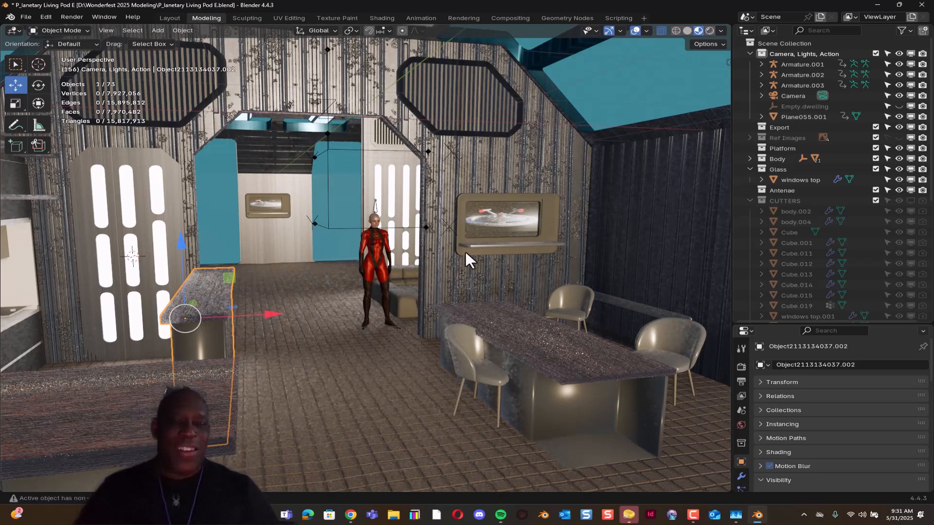
{"action": "scroll", "coordinate": [474, 245], "scroll_direction": "down", "scroll_amount": 5}
{"action": "middle_click_drag", "start_coordinate": [454, 279], "coordinate": [433, 287]}
{"action": "scroll", "coordinate": [439, 304], "scroll_direction": "down", "scroll_amount": 1}
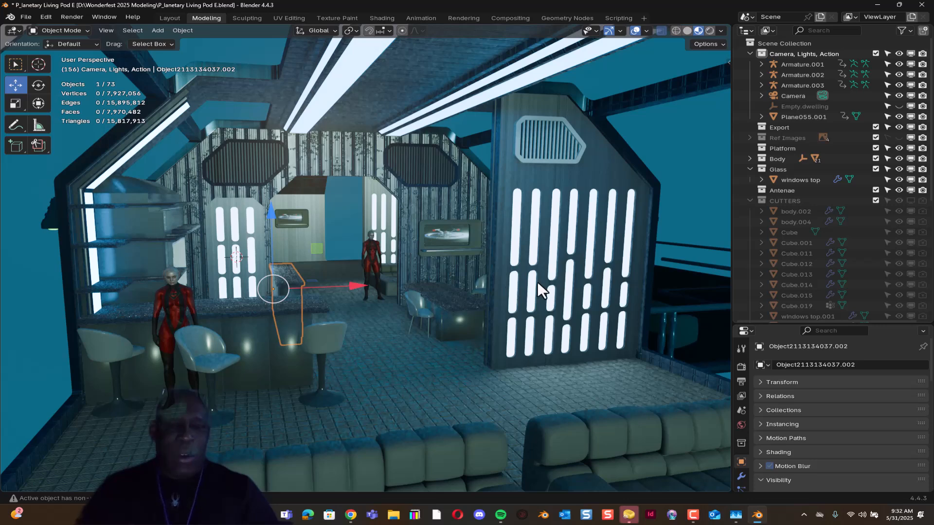
{"action": "left_click", "coordinate": [463, 299]}
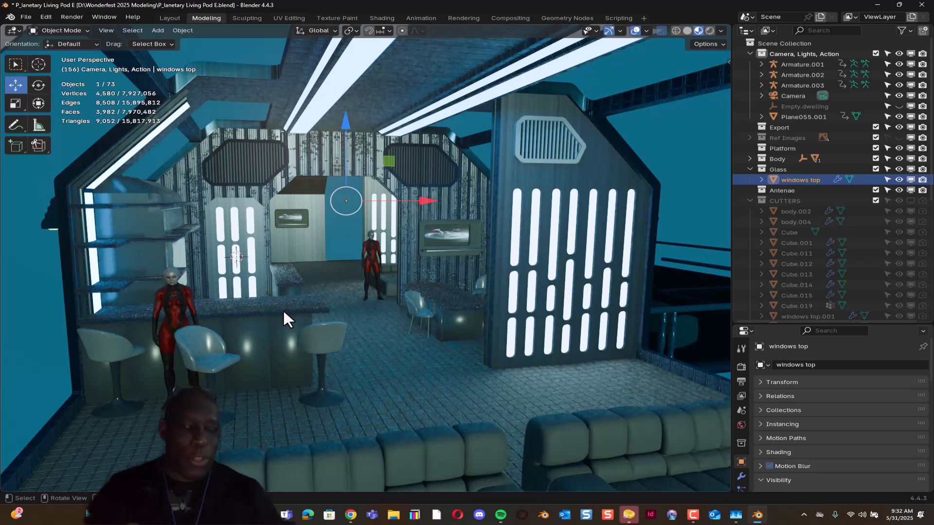
- Start a new General file without saving the changes to P_lanetary Living Pod E.blend
{"action": "left_click", "coordinate": [28, 19]}
{"action": "mouse_move", "coordinate": [48, 27]}
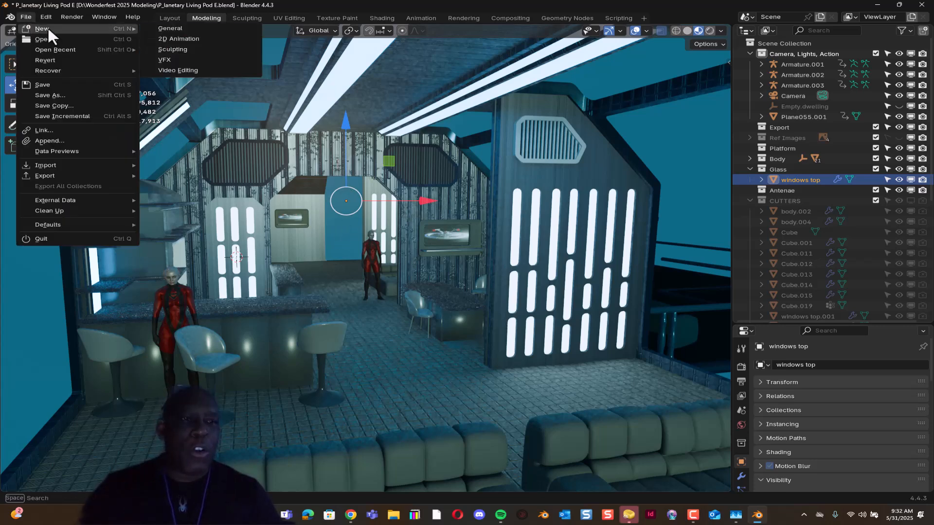
{"action": "left_click", "coordinate": [170, 28]}
{"action": "left_click", "coordinate": [491, 276]}
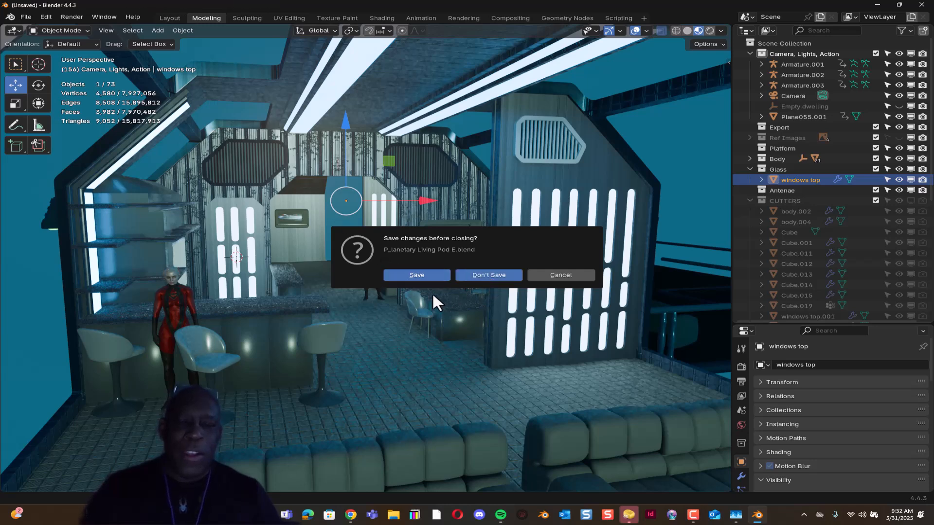
{"action": "middle_click_drag", "start_coordinate": [390, 315], "coordinate": [436, 304]}
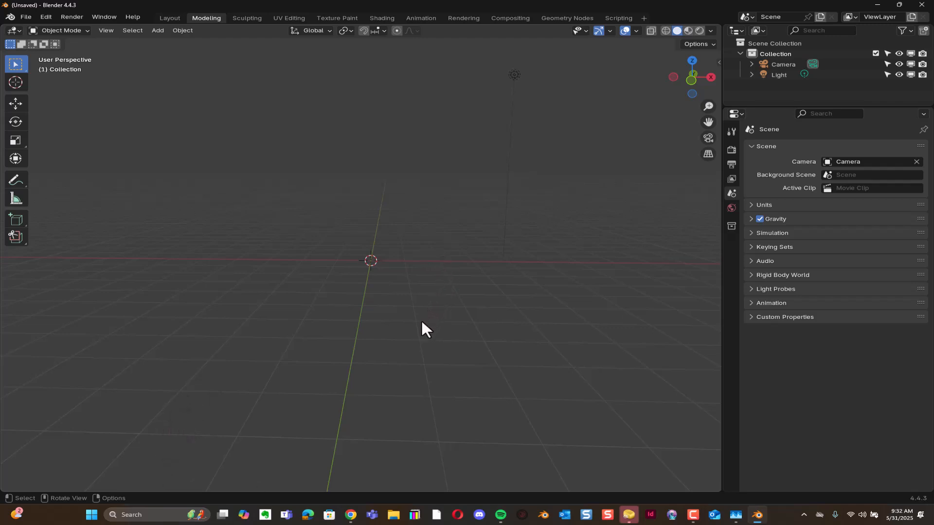
- Switch to File Explorer and open the Images folder inside Wonderfest 2025 Modeling on New Volume (D:)
{"action": "left_click", "coordinate": [393, 517]}
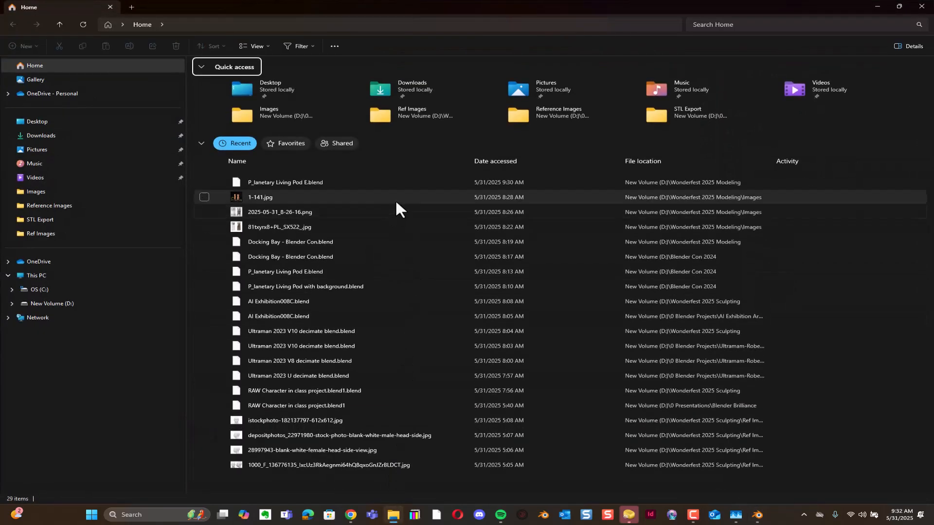
{"action": "left_click", "coordinate": [53, 304]}
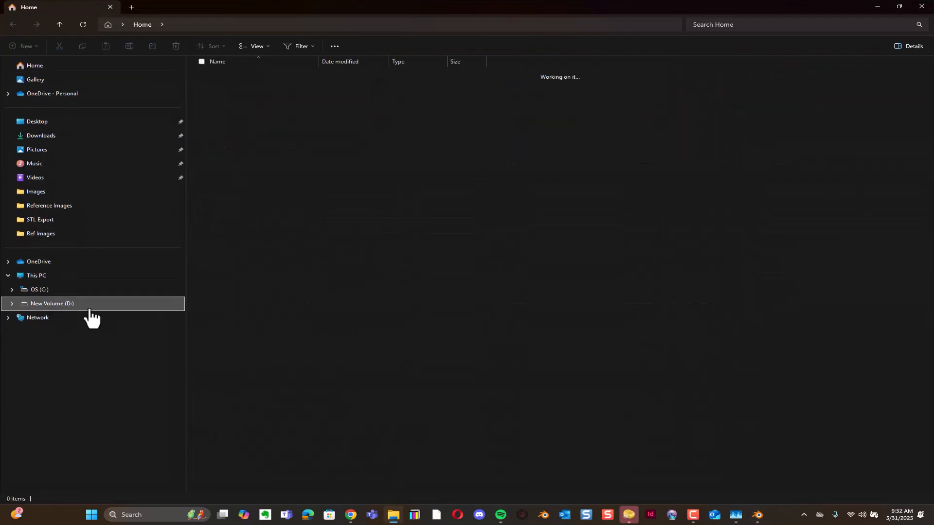
{"action": "scroll", "coordinate": [915, 256], "scroll_direction": "down", "scroll_amount": 8}
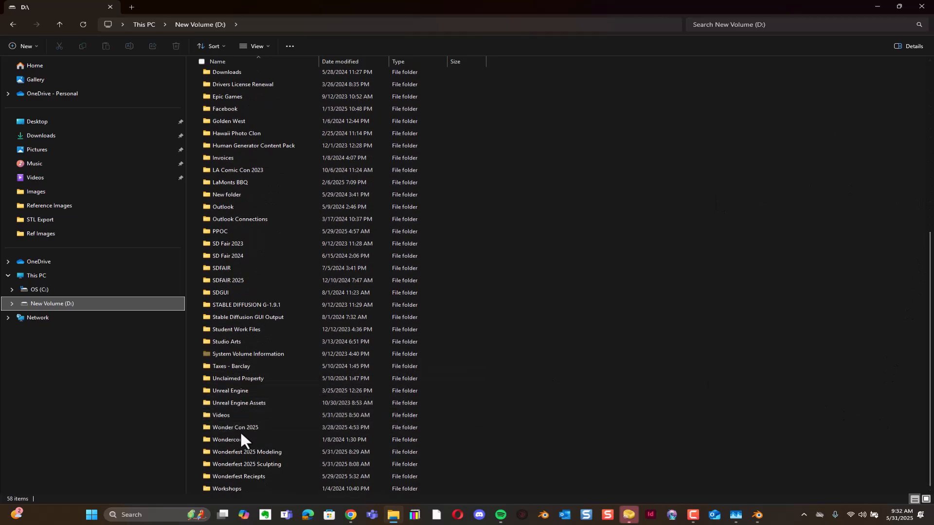
{"action": "double_click", "coordinate": [264, 452]}
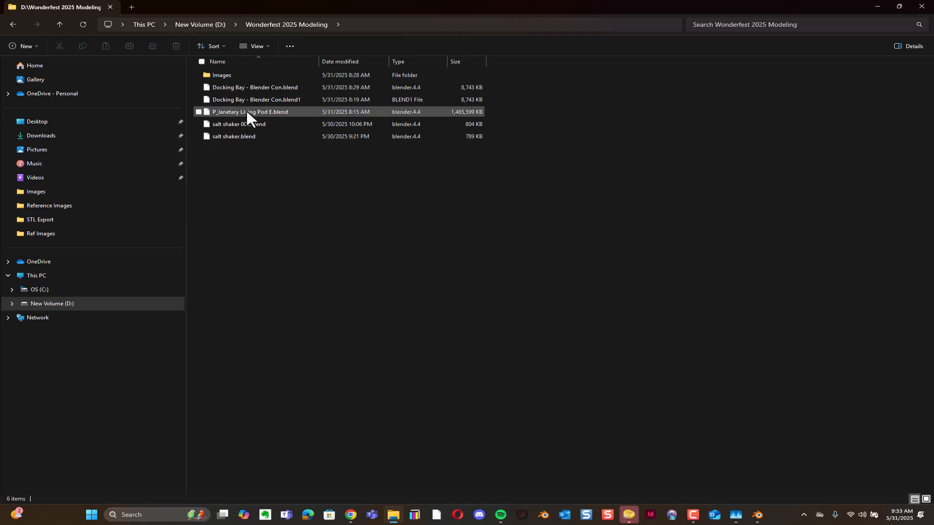
{"action": "double_click", "coordinate": [226, 76]}
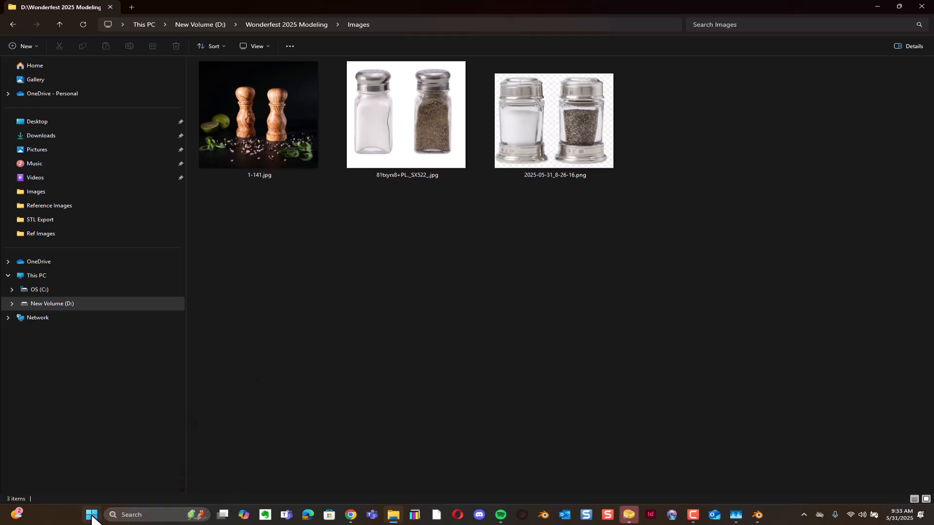
- Launch Adobe Bridge 2024 in a maximized window and browse to the Images folder inside Wonderfest 2025 Modeling on New Volume (D:)
{"action": "left_click", "coordinate": [124, 514]}
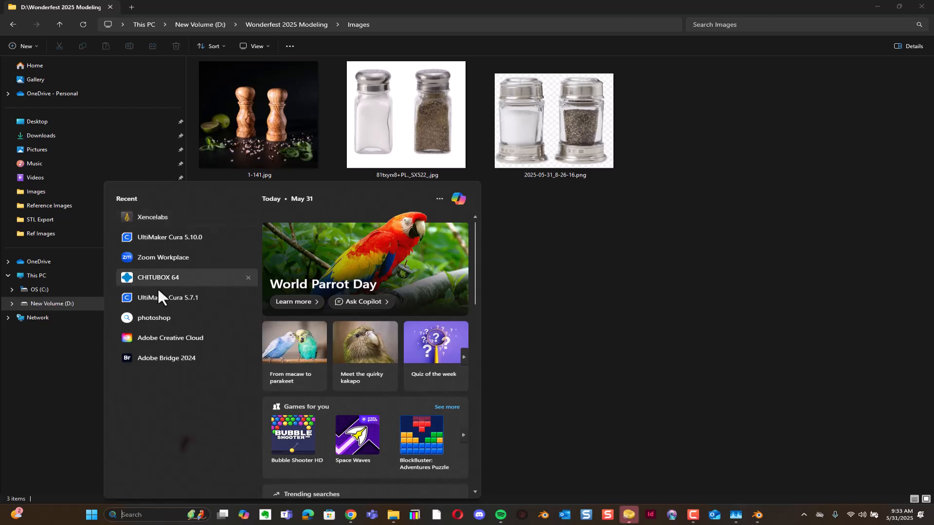
{"action": "left_click", "coordinate": [162, 357]}
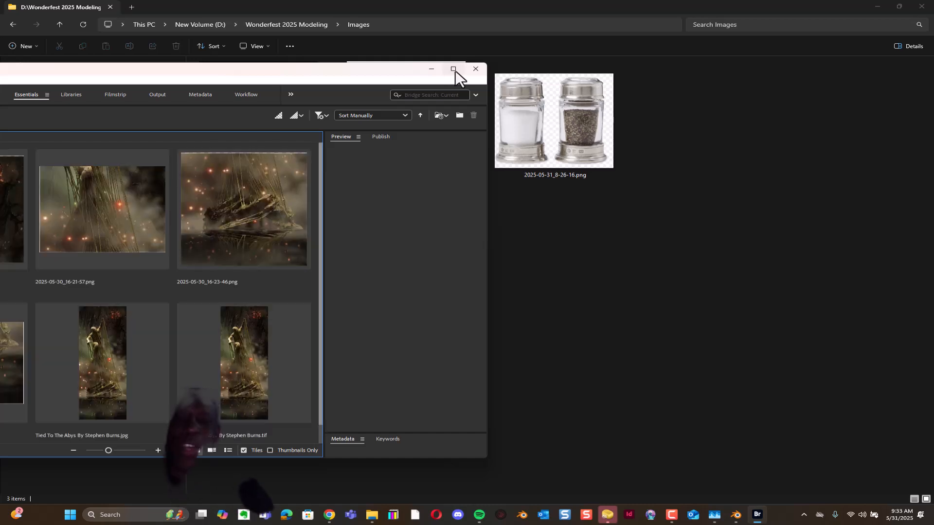
{"action": "left_click", "coordinate": [453, 69]}
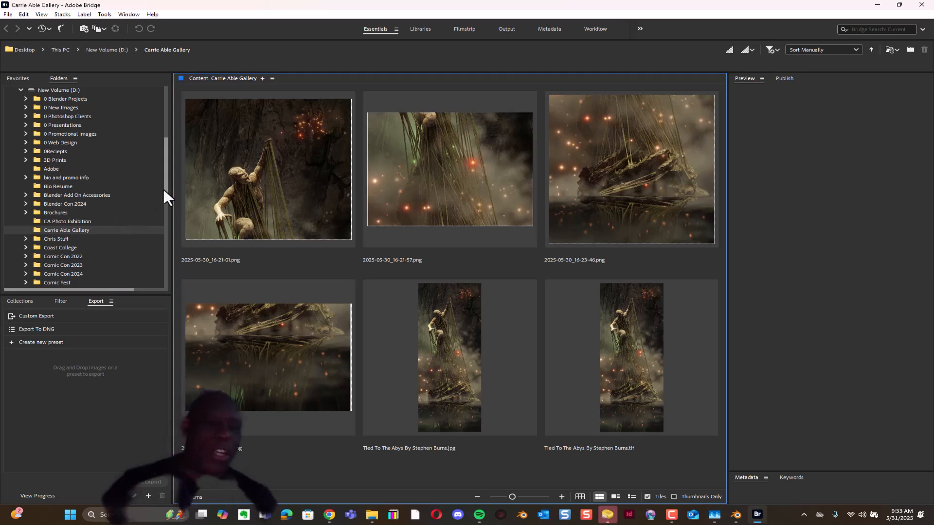
{"action": "left_click", "coordinate": [168, 162]}
{"action": "left_click_drag", "start_coordinate": [165, 183], "coordinate": [144, 290]}
{"action": "left_click", "coordinate": [86, 239]}
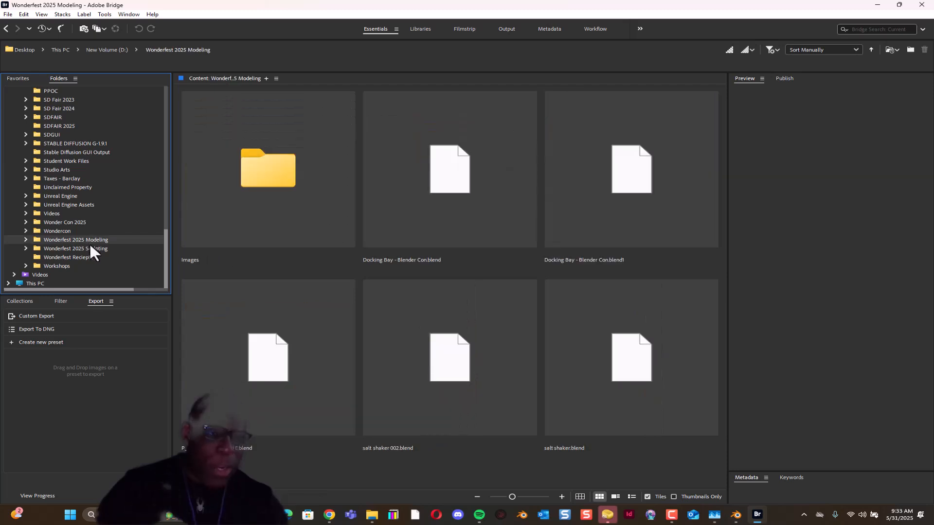
{"action": "left_click", "coordinate": [269, 185]}
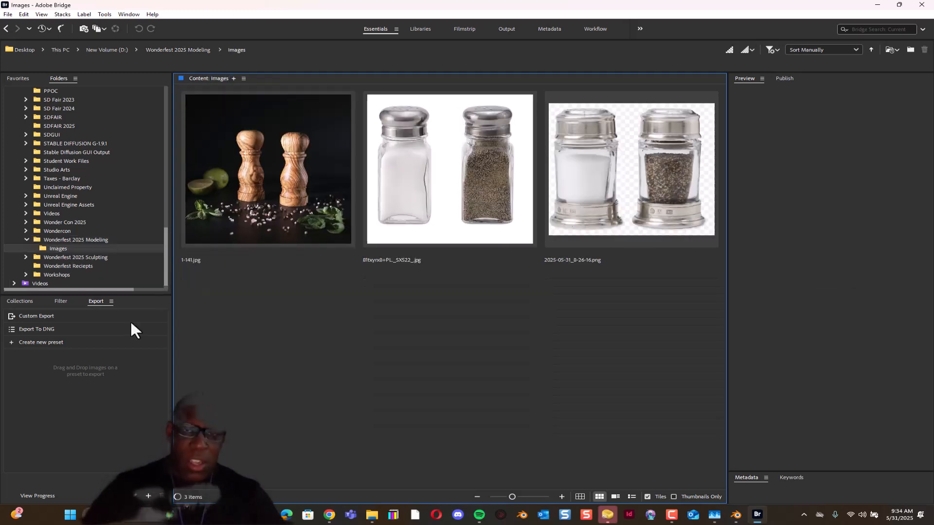
- Preview the wooden shakers in 1-141.jpg and the square glass salt and pepper shakers image at full screen
{"action": "left_click", "coordinate": [311, 193]}
{"action": "key", "text": "space"}
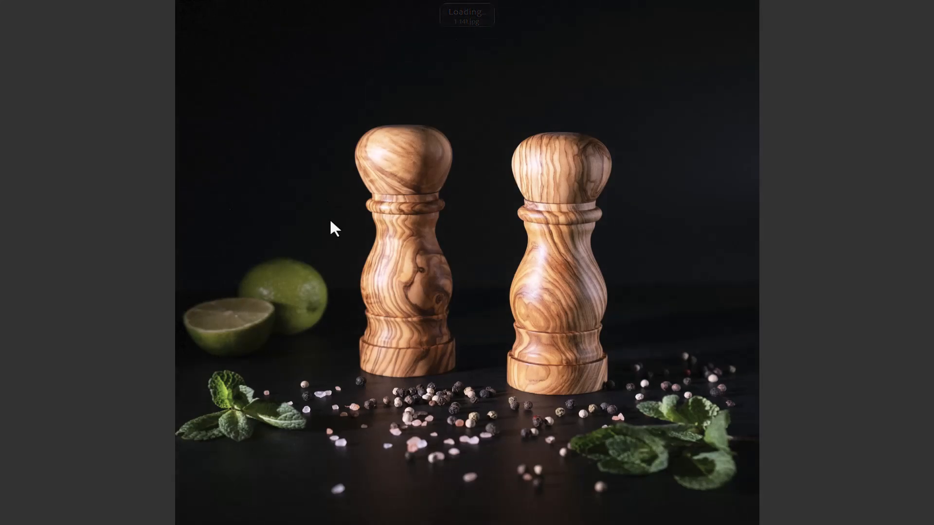
{"action": "key", "text": "space"}
{"action": "left_click", "coordinate": [433, 214]}
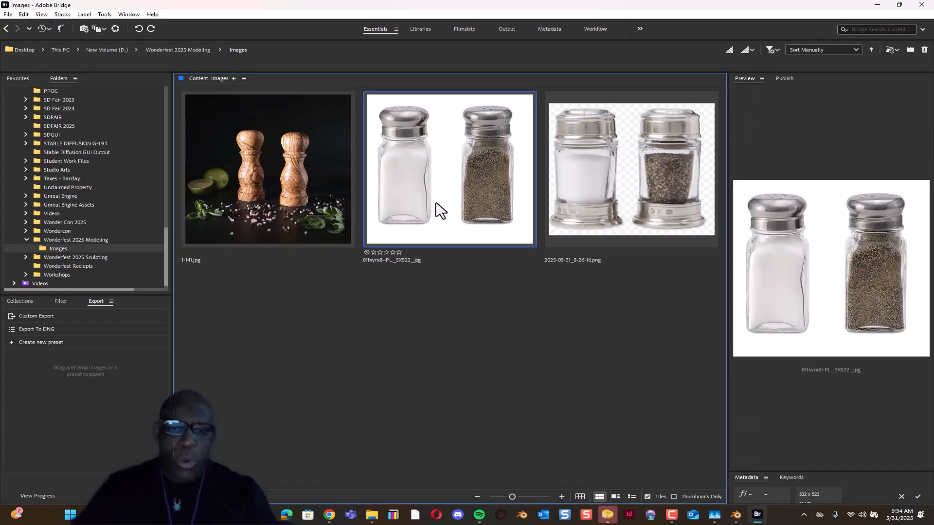
{"action": "key", "text": "space"}
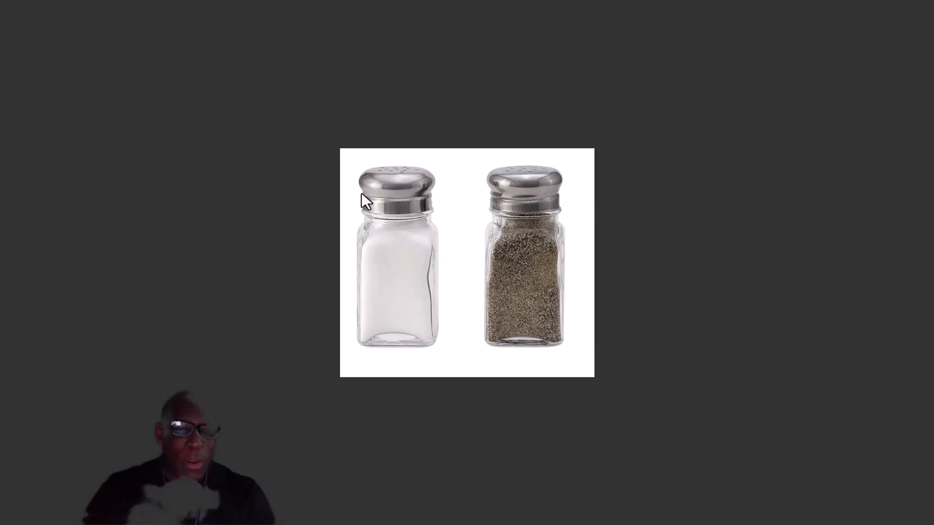
{"action": "key", "text": "space"}
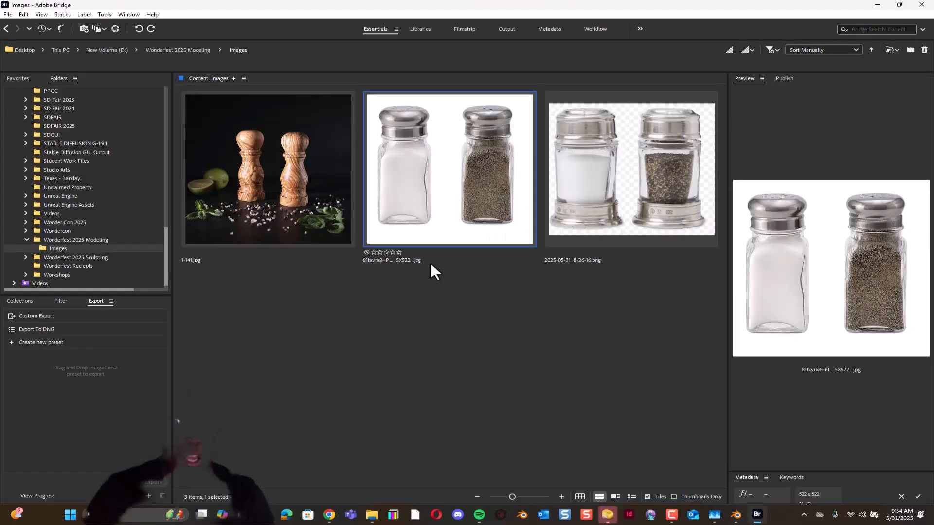
- Close Adobe Bridge, lower the File Explorer window out of the way, and return to the empty Blender scene
{"action": "left_click", "coordinate": [541, 86]}
{"action": "left_click_drag", "start_coordinate": [565, 8], "coordinate": [456, 176]}
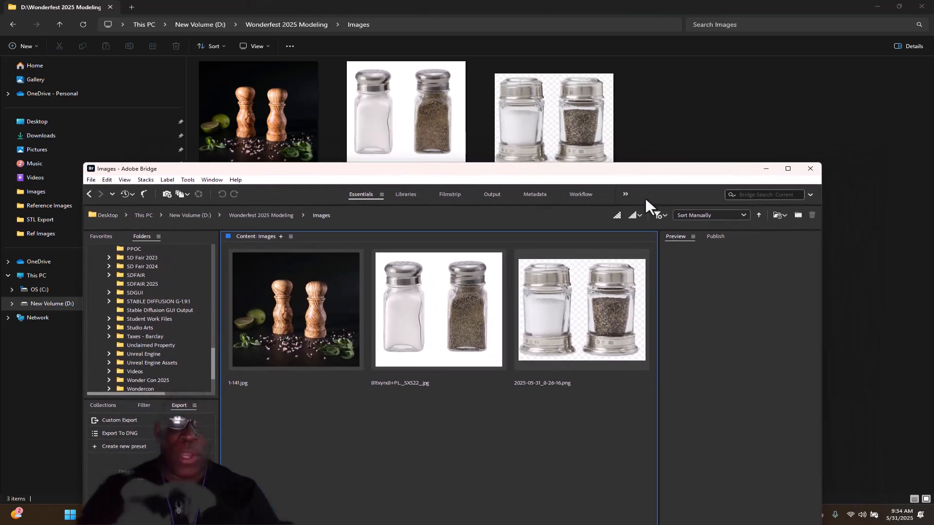
{"action": "left_click", "coordinate": [813, 169]}
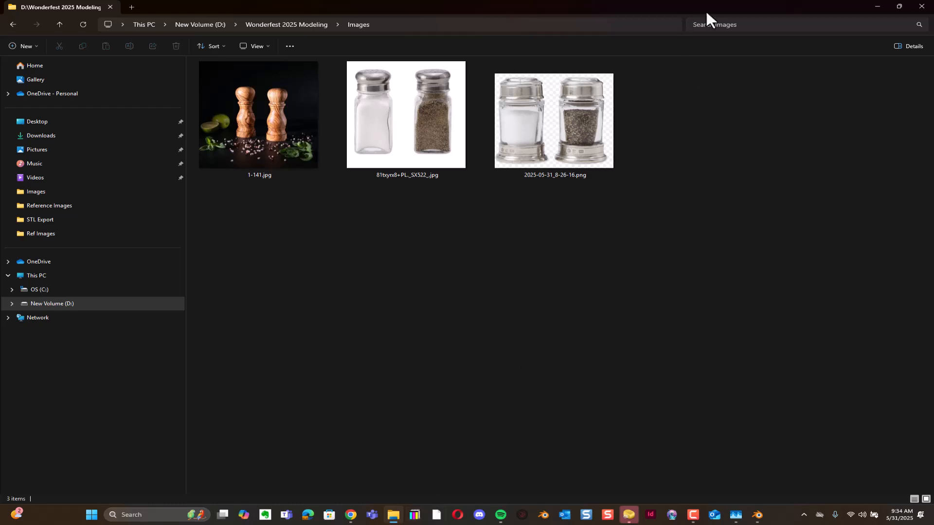
{"action": "left_click_drag", "start_coordinate": [710, 11], "coordinate": [609, 392]}
{"action": "left_click", "coordinate": [684, 8]}
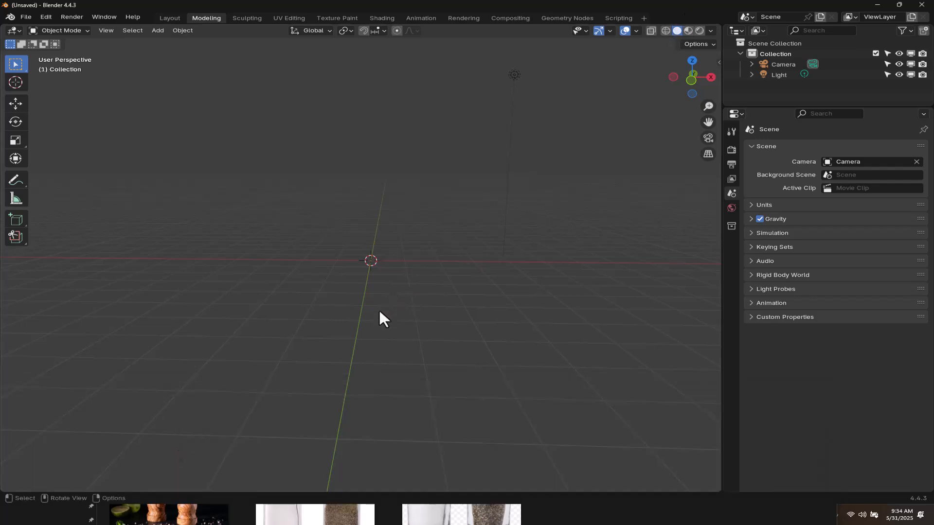
- Add a cylinder mesh at the centre of the empty scene
{"action": "key", "text": "shift+a"}
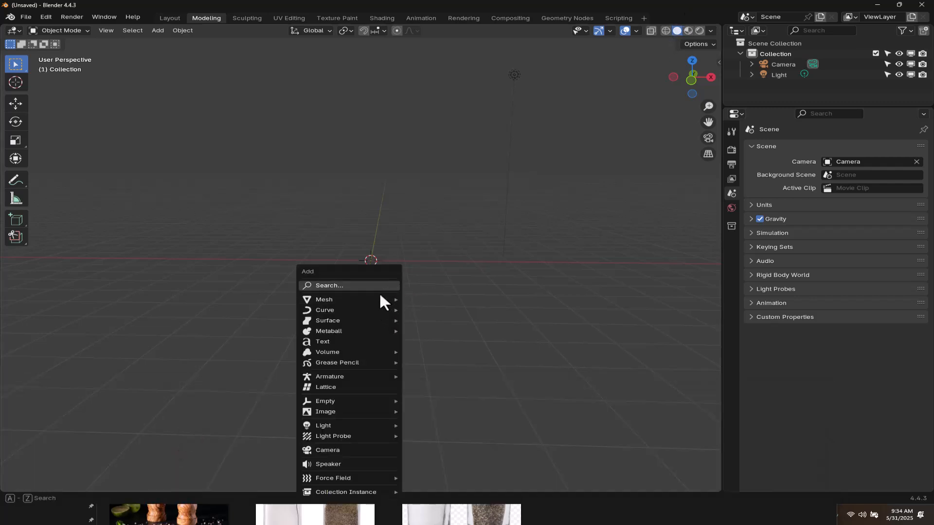
{"action": "mouse_move", "coordinate": [375, 296]}
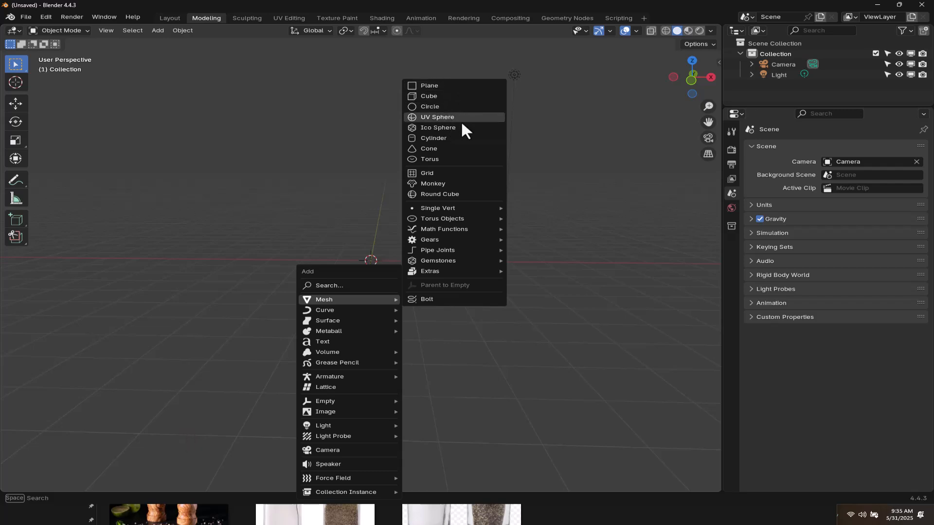
{"action": "left_click", "coordinate": [439, 138]}
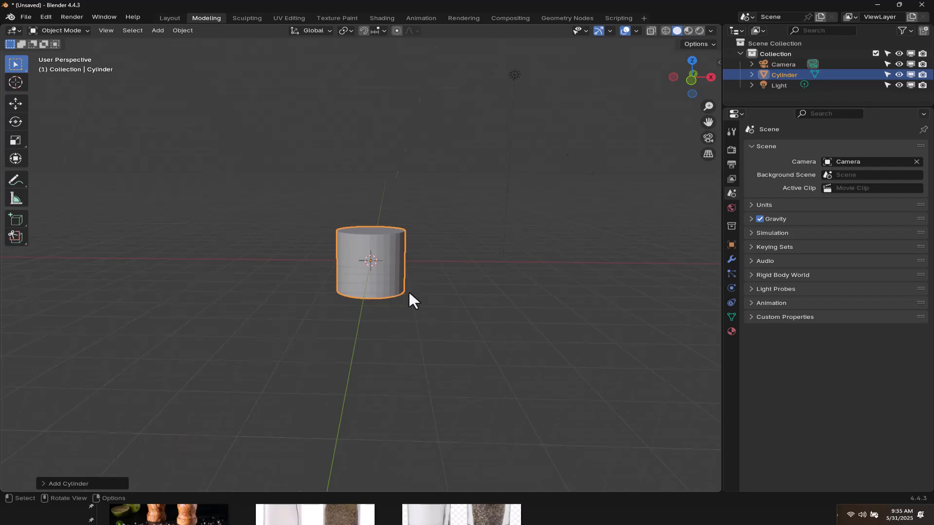
- Inspect the cylinder in the front, right and top orthographic views
{"action": "key", "text": "KP_1"}
{"action": "middle_click_drag", "start_coordinate": [401, 305], "coordinate": [515, 205], "text": "ctrl"}
{"action": "middle_click_drag", "start_coordinate": [514, 213], "coordinate": [518, 215], "text": "ctrl"}
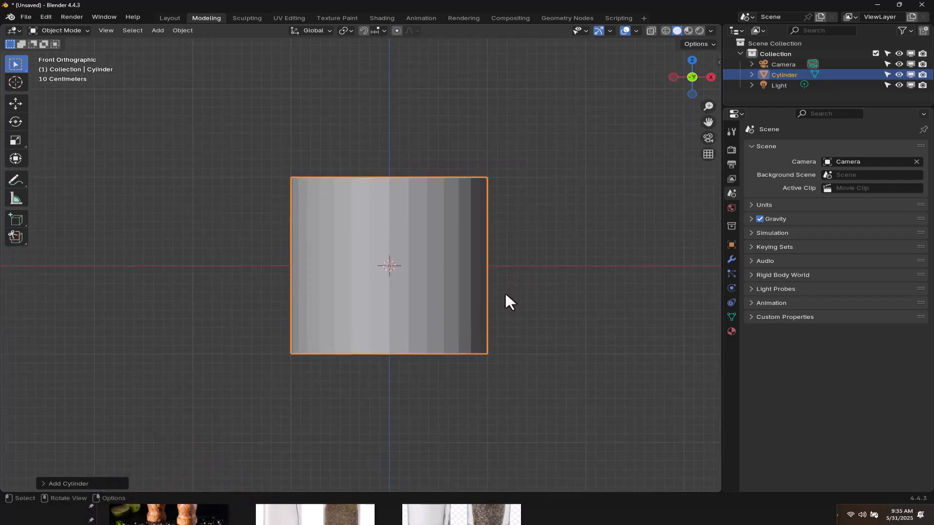
{"action": "key", "text": "KP_3"}
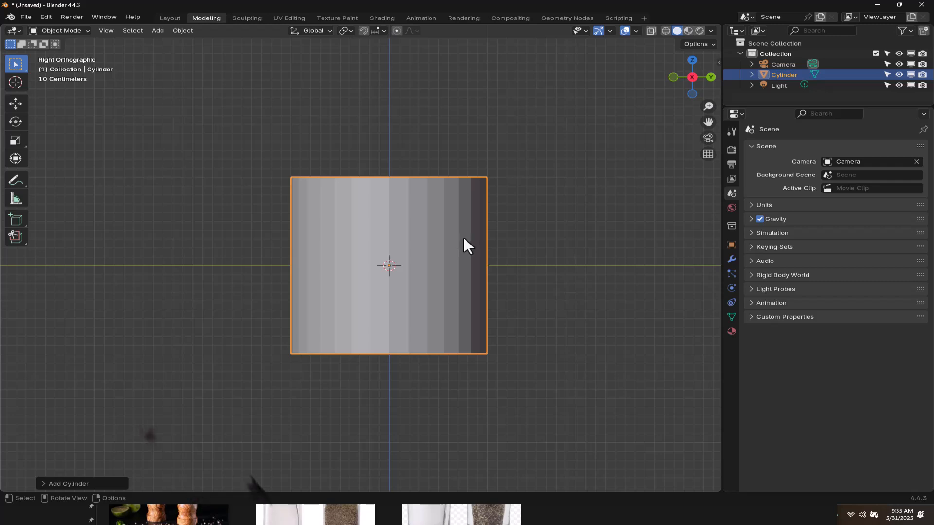
{"action": "key", "text": "KP_7"}
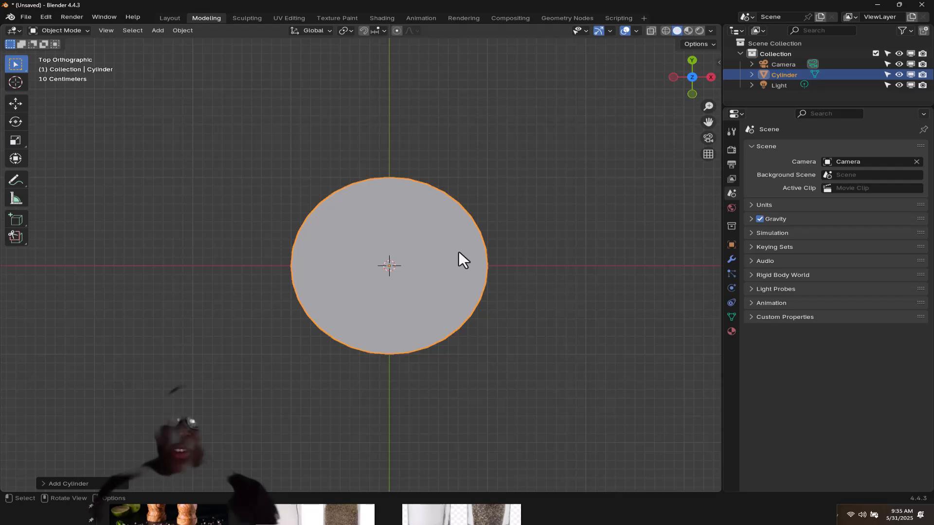
{"action": "scroll", "coordinate": [454, 294], "scroll_direction": "down", "scroll_amount": 2}
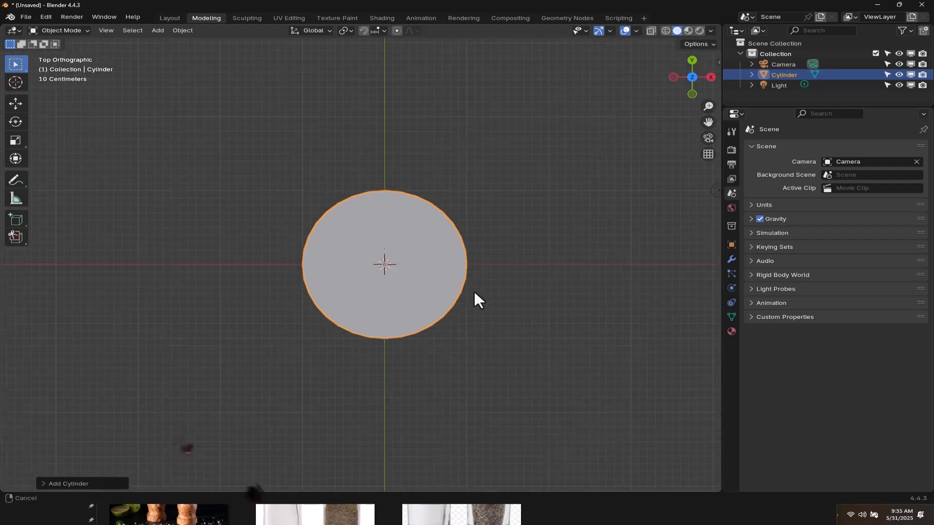
- Delete the cylinder from the scene
{"action": "scroll", "coordinate": [454, 323], "scroll_direction": "up", "scroll_amount": 1}
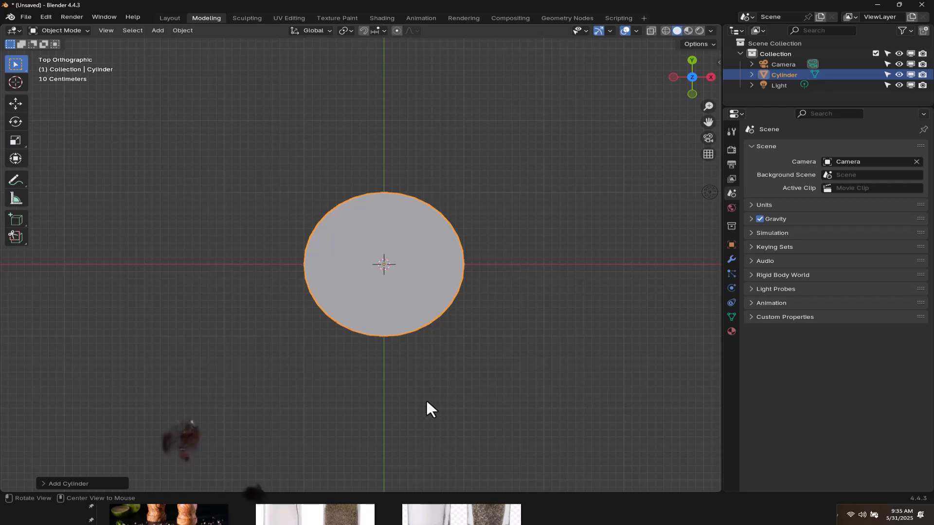
{"action": "middle_click_drag", "start_coordinate": [416, 432], "coordinate": [414, 336]}
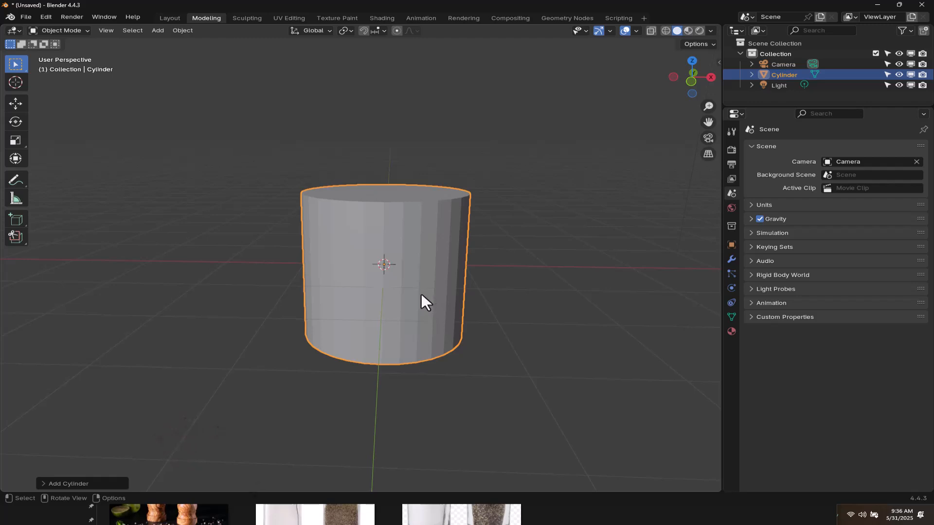
{"action": "left_click", "coordinate": [425, 223]}
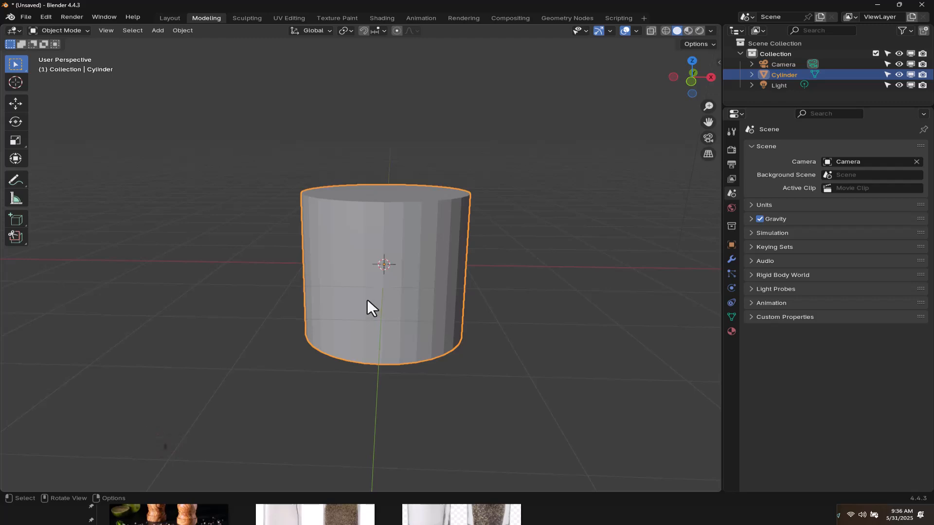
{"action": "key", "text": "Delete"}
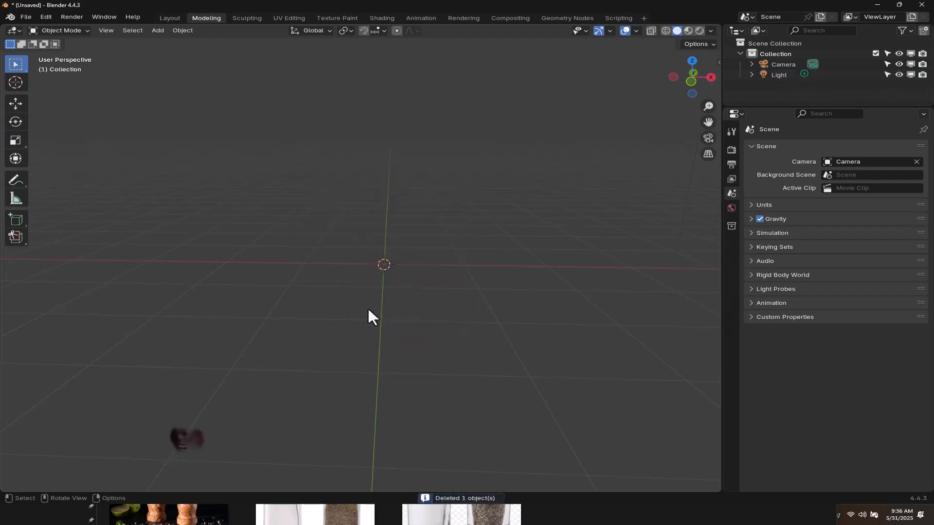
- Bring 2025-05-31_8-26-16.png from the Images folder into the front orthographic view as a reference image
{"action": "key", "text": "KP_1"}
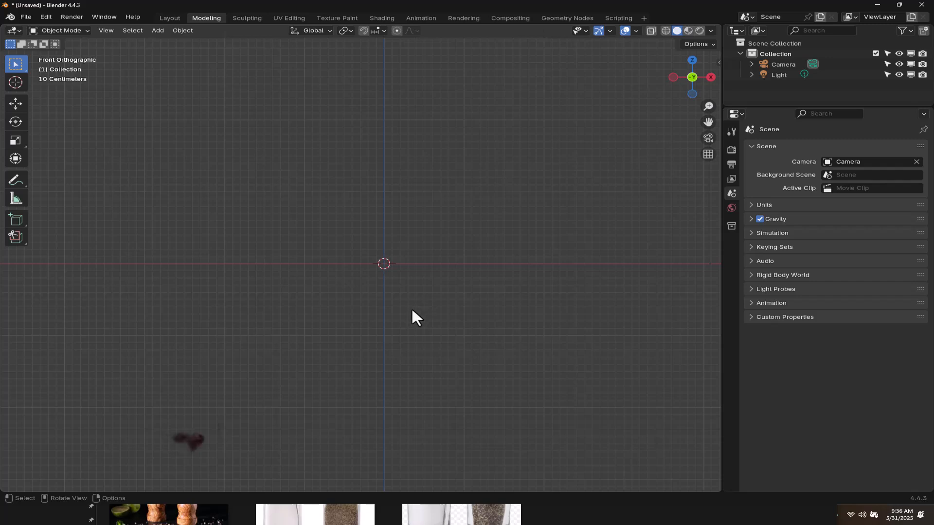
{"action": "key", "text": "alt+Tab"}
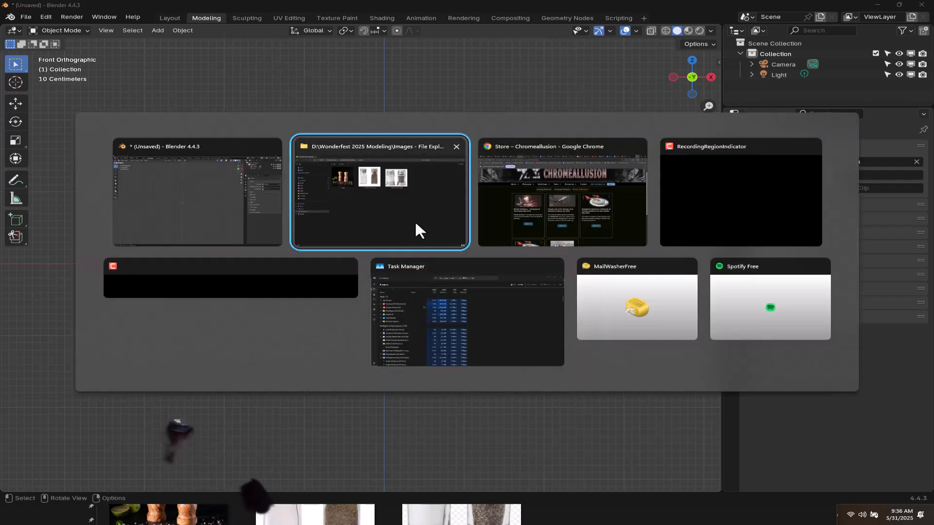
{"action": "left_click", "coordinate": [414, 222]}
{"action": "left_click_drag", "start_coordinate": [386, 395], "coordinate": [310, 245]}
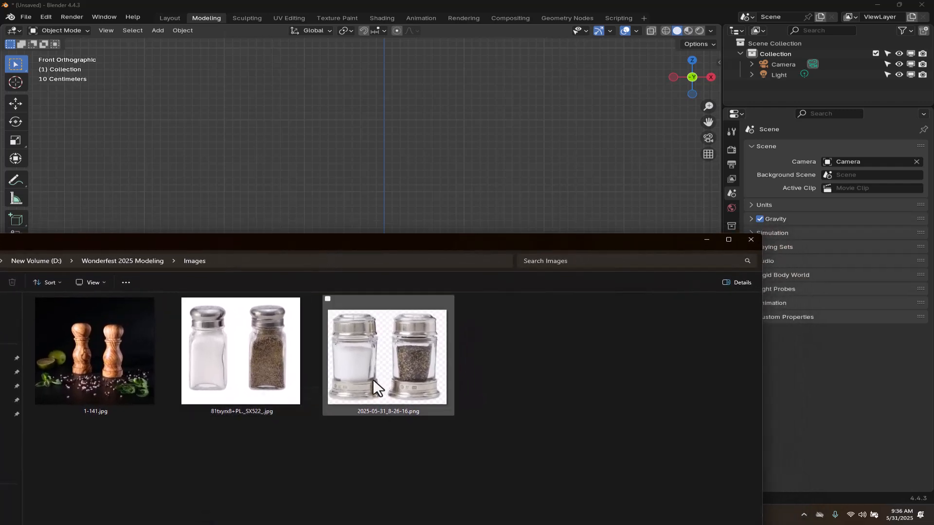
{"action": "left_click_drag", "start_coordinate": [358, 364], "coordinate": [370, 224]}
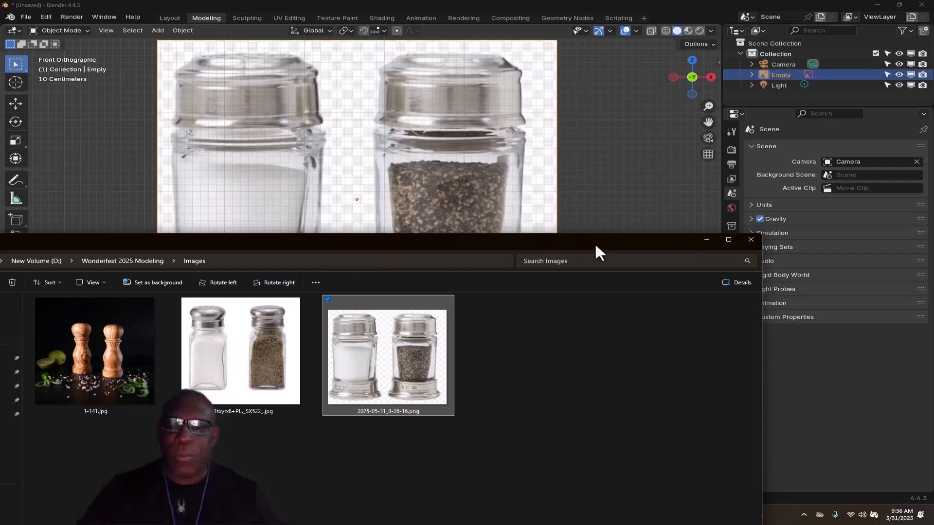
{"action": "left_click", "coordinate": [627, 233]}
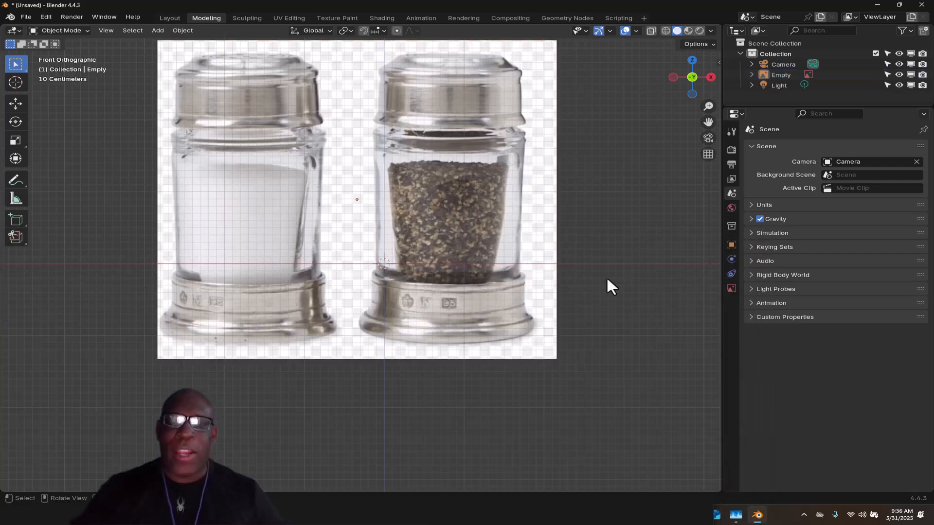
{"action": "left_click", "coordinate": [517, 369]}
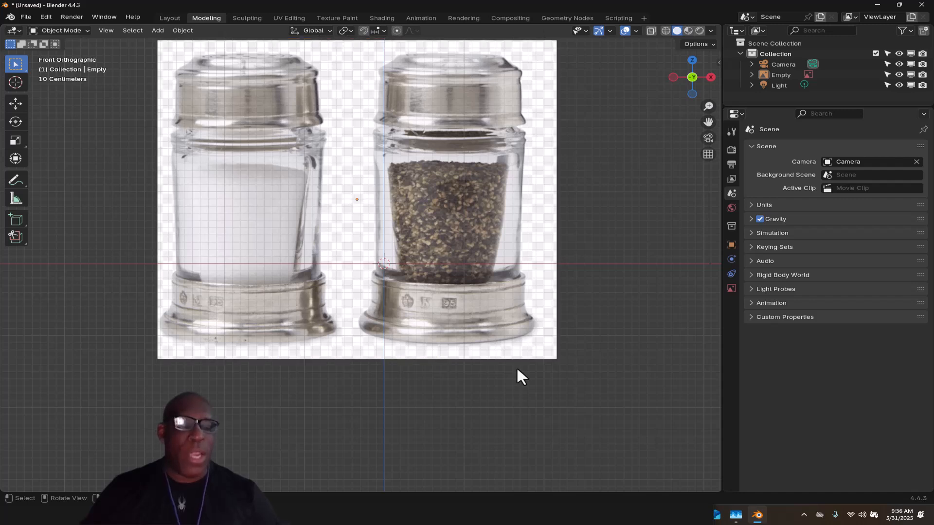
{"action": "middle_click_drag", "start_coordinate": [559, 286], "coordinate": [507, 327], "text": "ctrl"}
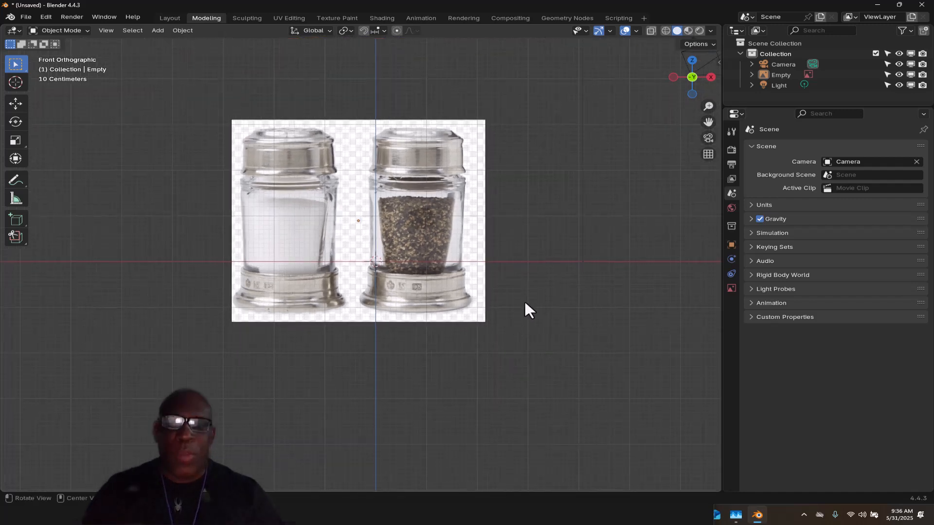
{"action": "left_click", "coordinate": [487, 214]}
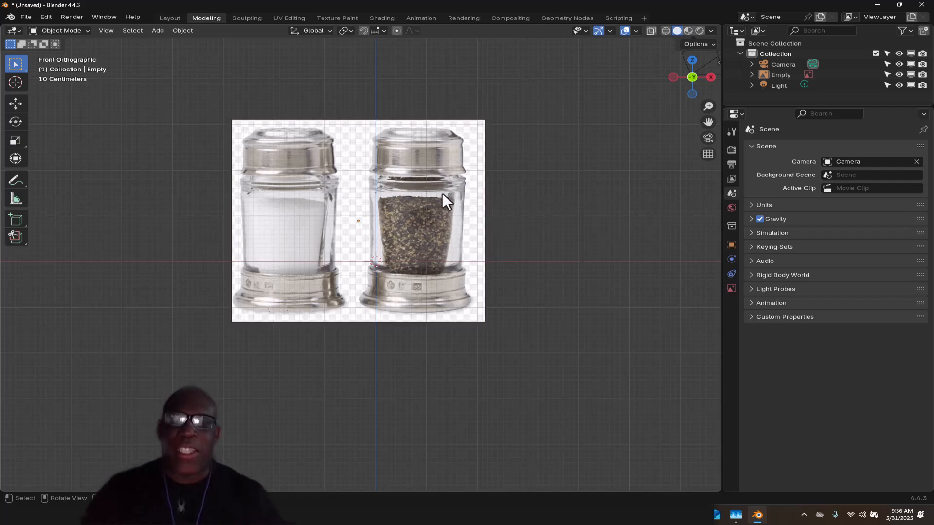
{"action": "mouse_move", "coordinate": [479, 214]}
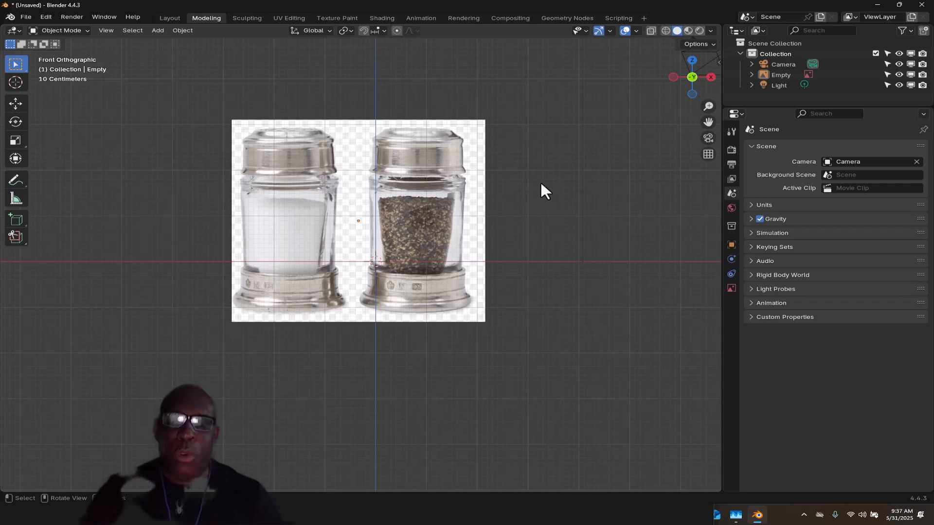
- Make the reference image display in perspective views as well as orthographic ones
{"action": "middle_click_drag", "start_coordinate": [548, 171], "coordinate": [375, 325]}
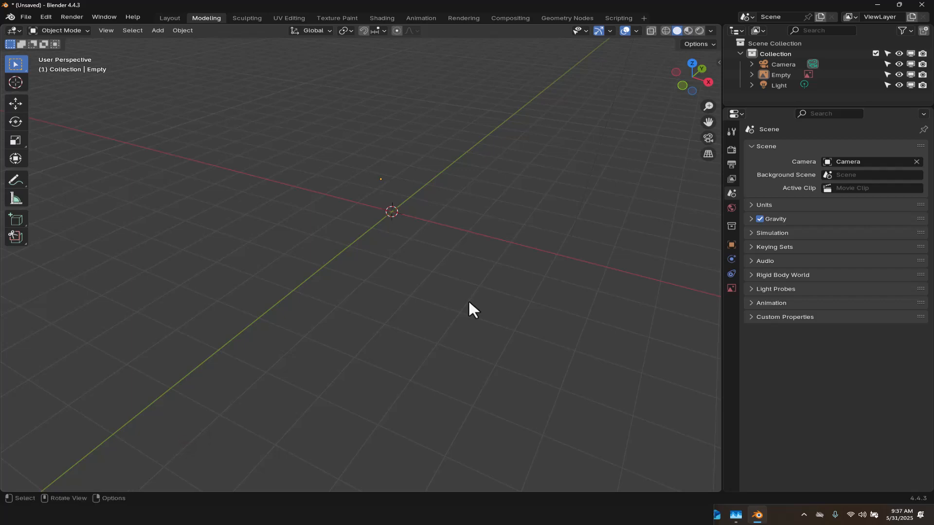
{"action": "key", "text": "KP_1"}
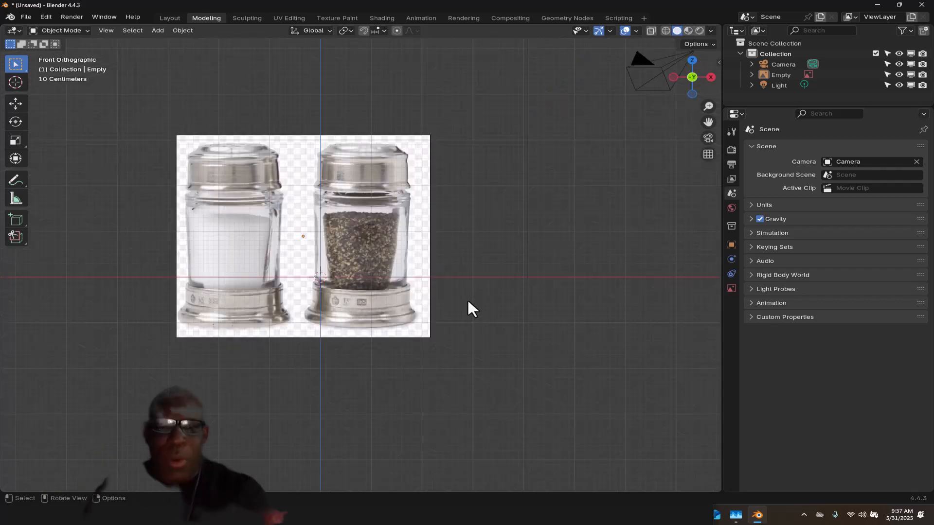
{"action": "left_click", "coordinate": [731, 288]}
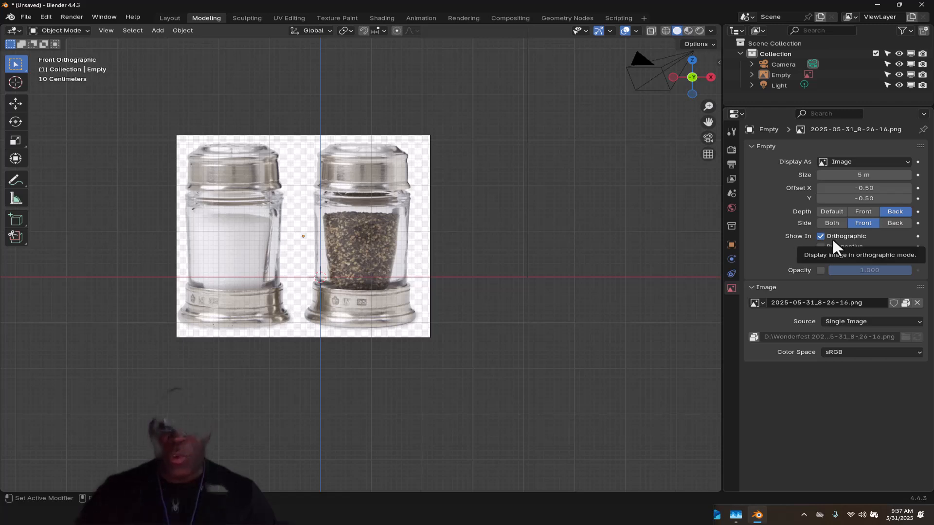
{"action": "left_click", "coordinate": [820, 246]}
{"action": "middle_click_drag", "start_coordinate": [517, 270], "coordinate": [517, 229]}
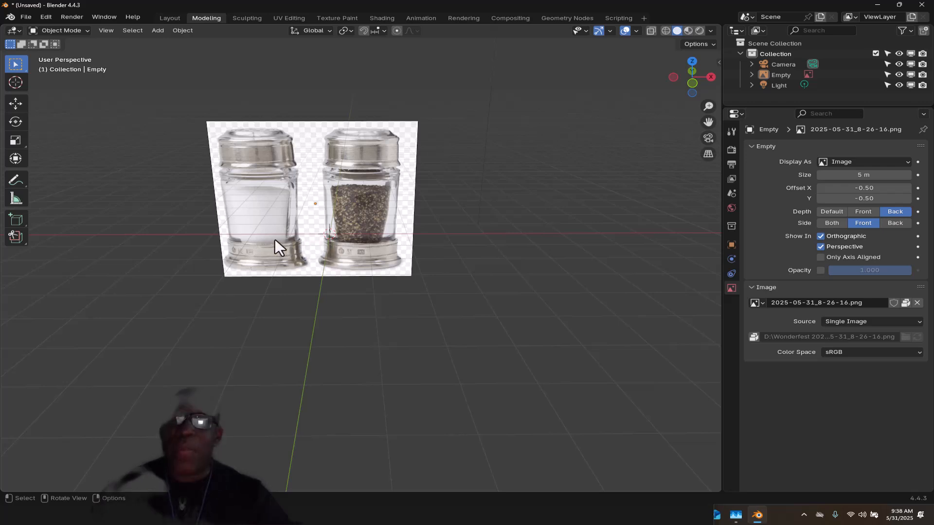
{"action": "left_click", "coordinate": [402, 253]}
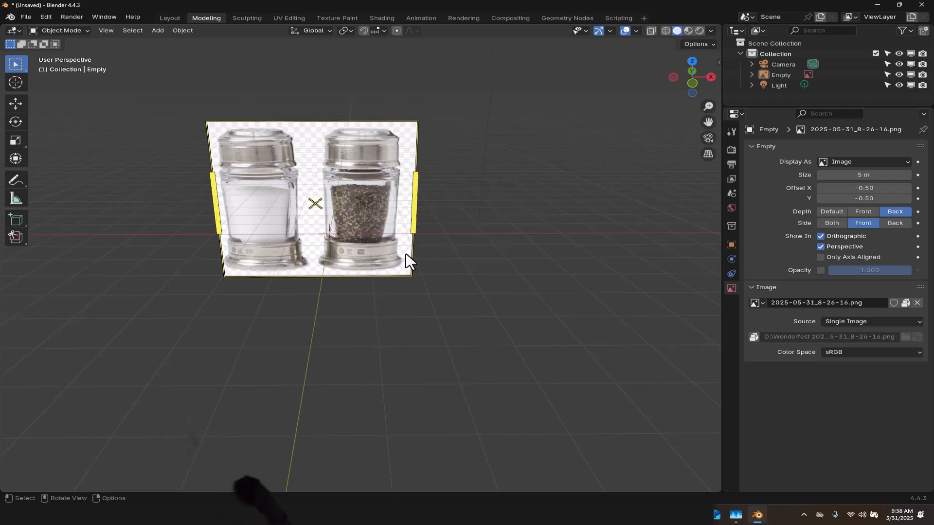
{"action": "left_click", "coordinate": [519, 289]}
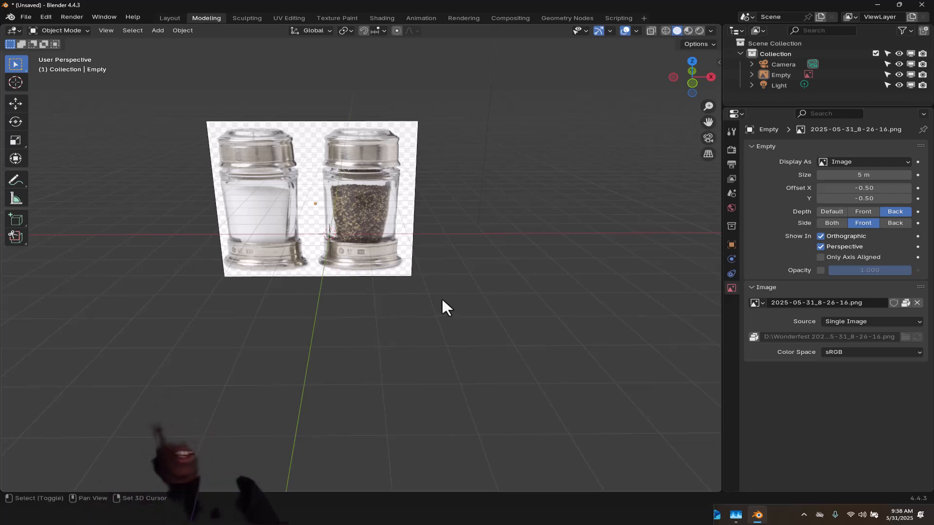
- Add a cylinder mesh at the scene centre and turn on X-ray display to see the reference image through it
{"action": "key", "text": "shift+a"}
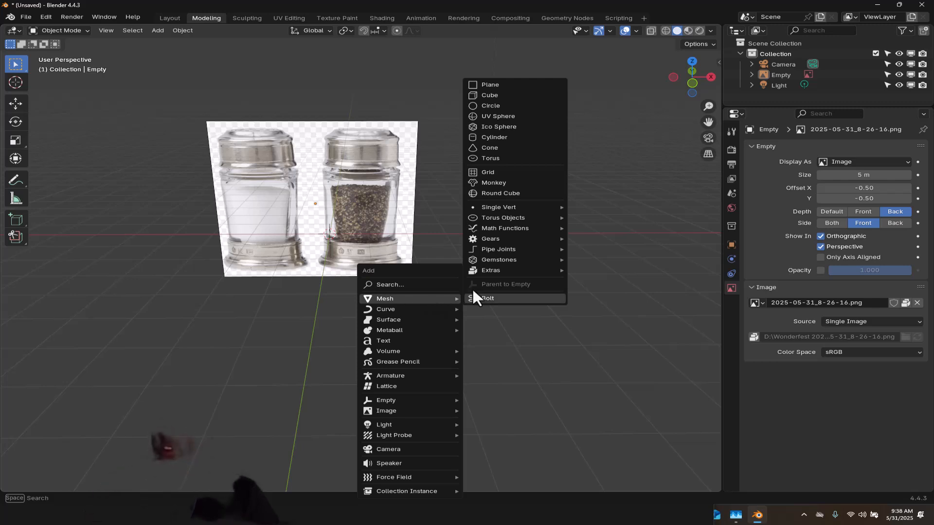
{"action": "left_click", "coordinate": [501, 137]}
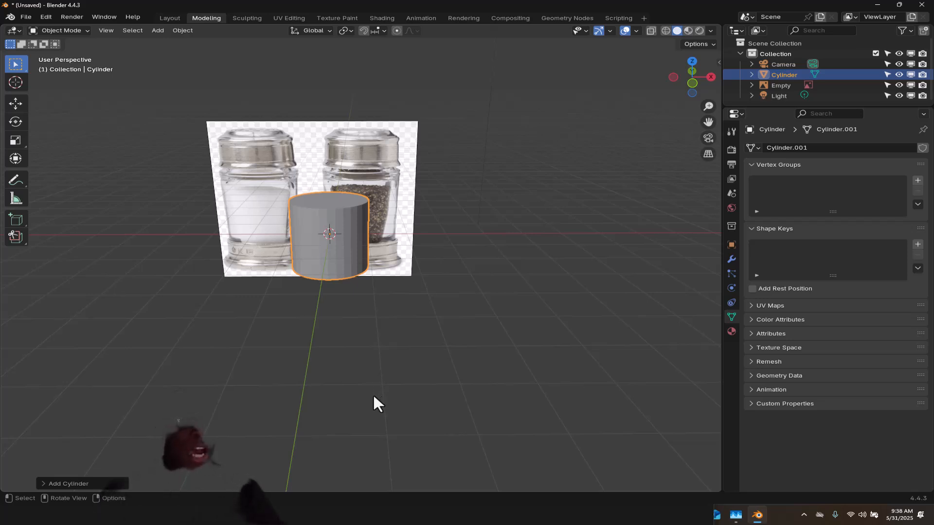
{"action": "middle_click_drag", "start_coordinate": [388, 309], "coordinate": [412, 286], "text": "ctrl"}
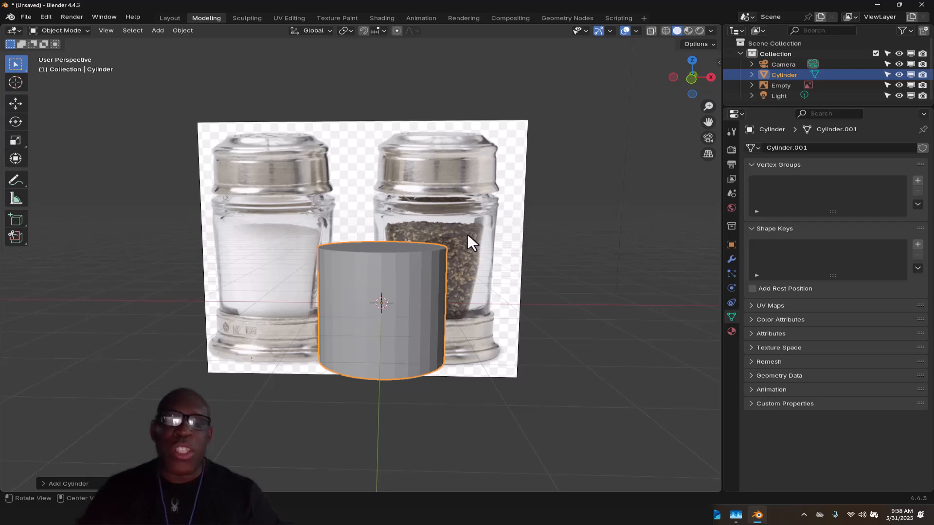
{"action": "key", "text": "alt+z"}
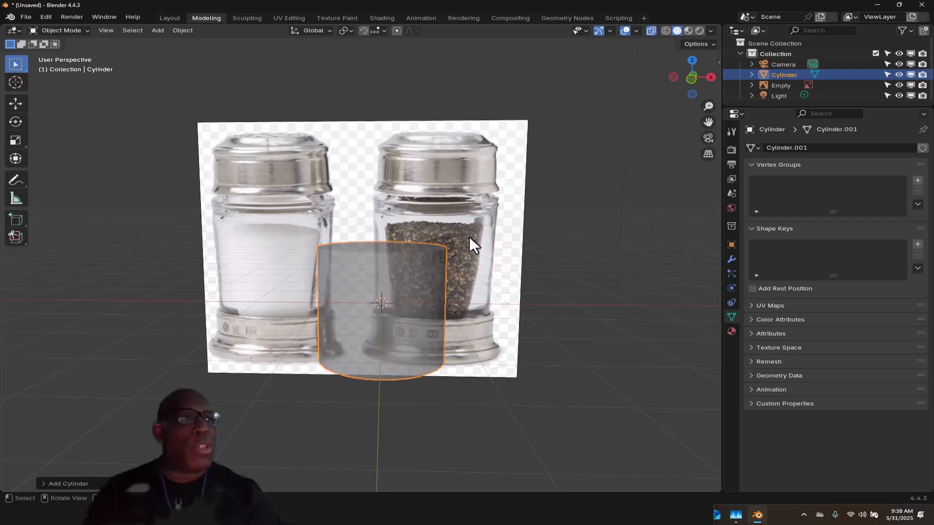
{"action": "mouse_move", "coordinate": [479, 250]}
{"action": "middle_mouse_down"}
{"action": "mouse_move", "coordinate": [457, 316]}
{"action": "mouse_move", "coordinate": [407, 262]}
{"action": "mouse_move", "coordinate": [273, 284]}
{"action": "mouse_move", "coordinate": [434, 292]}
{"action": "mouse_move", "coordinate": [486, 258]}
{"action": "mouse_move", "coordinate": [478, 268]}
{"action": "middle_mouse_up"}
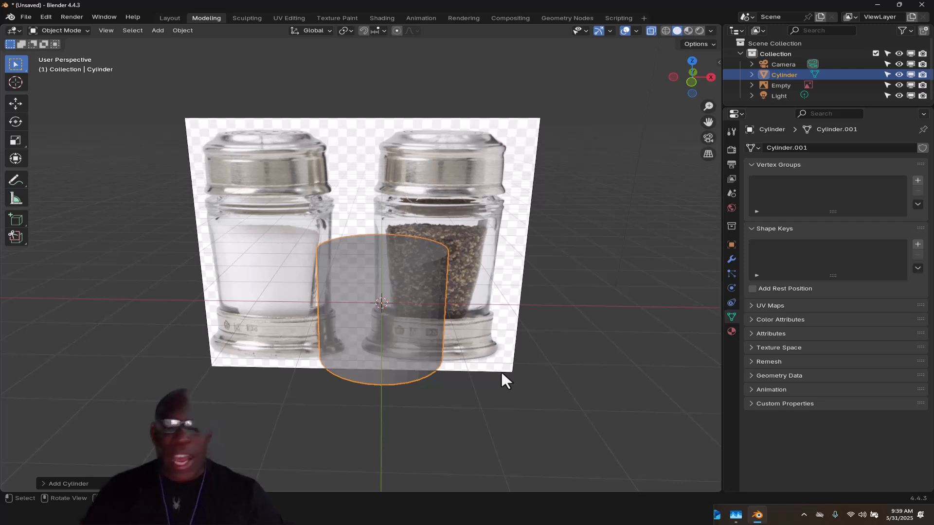
{"action": "key", "text": "KP_1"}
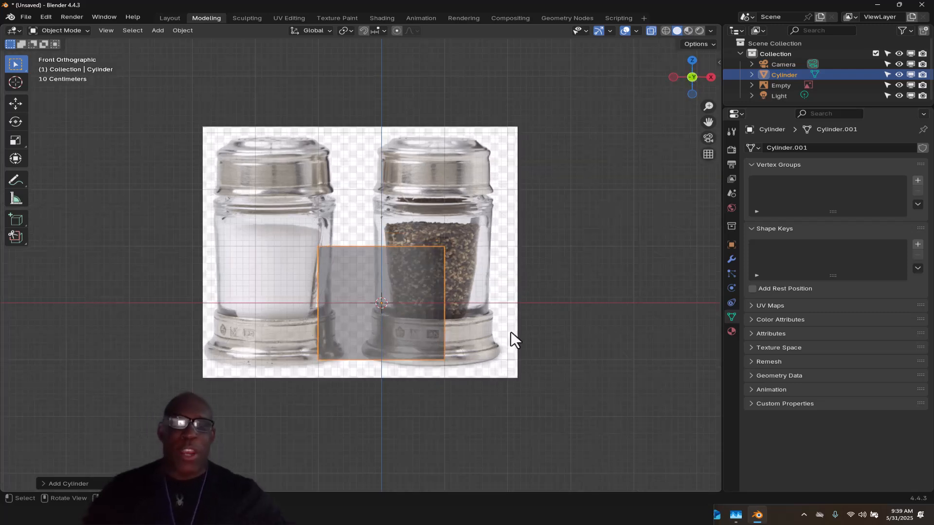
- Move the reference image along X and Z so the salt shaker is centred on the Z axis with its base at the X axis
{"action": "left_click", "coordinate": [378, 128]}
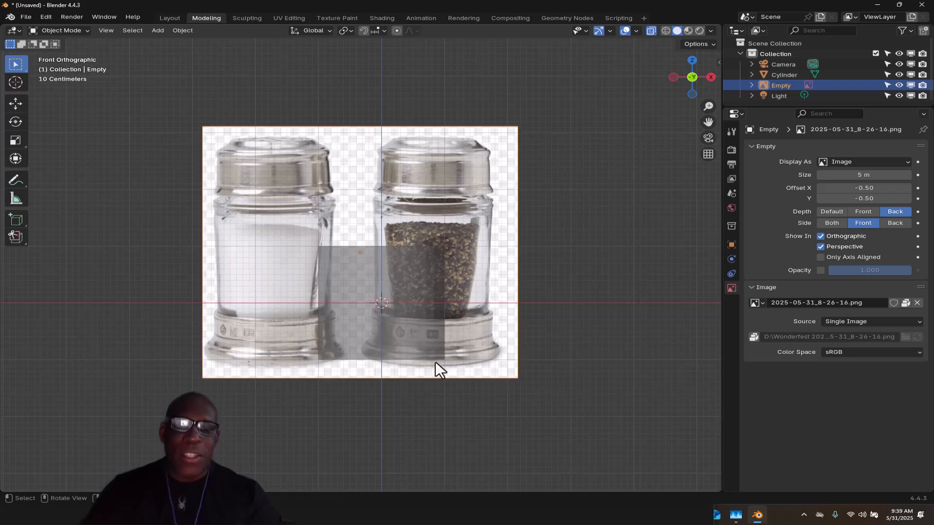
{"action": "left_click", "coordinate": [16, 102]}
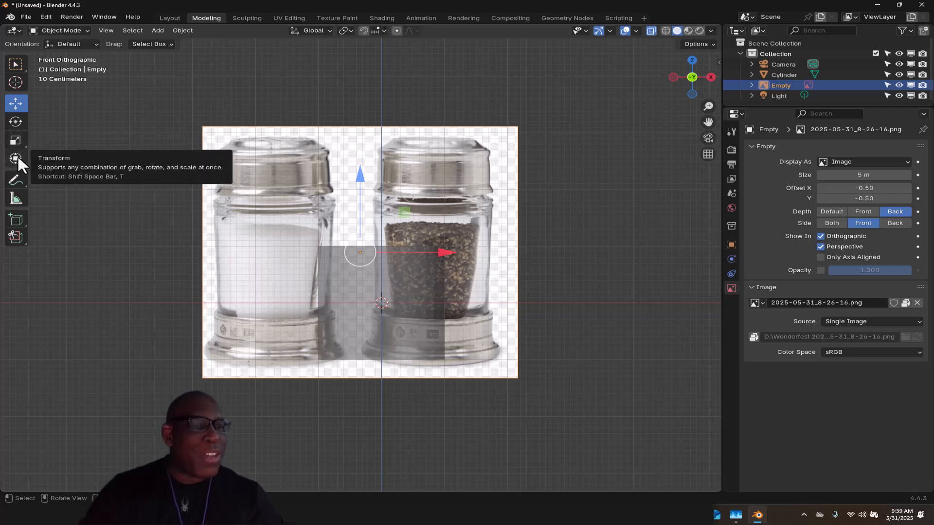
{"action": "left_click_drag", "start_coordinate": [448, 253], "coordinate": [562, 270]}
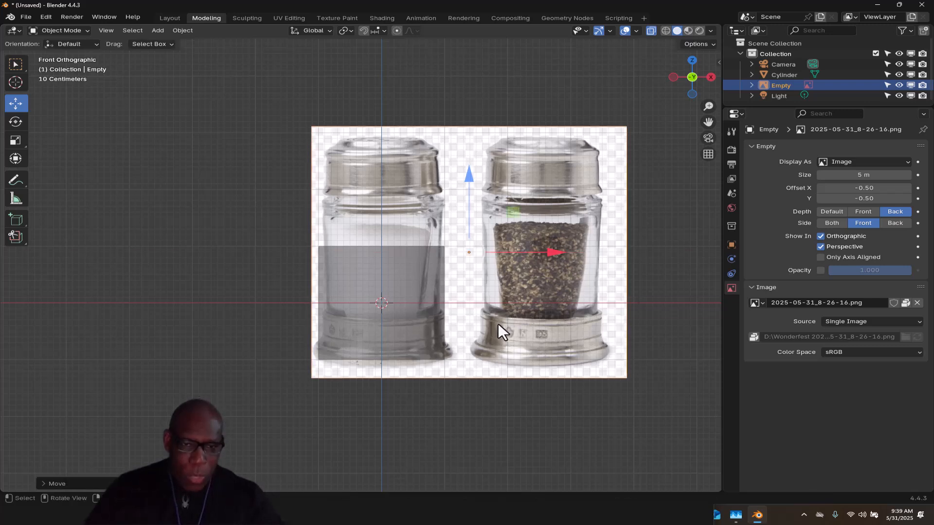
{"action": "left_click_drag", "start_coordinate": [470, 176], "coordinate": [474, 127]}
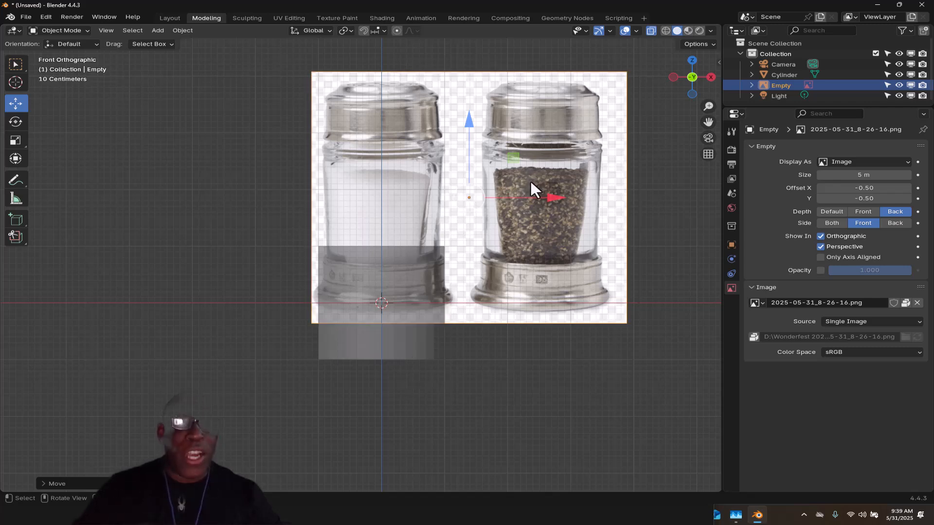
- Enlarge the Outliner and rename the reference image object as REF IMAGE
{"action": "left_click_drag", "start_coordinate": [805, 106], "coordinate": [789, 212]}
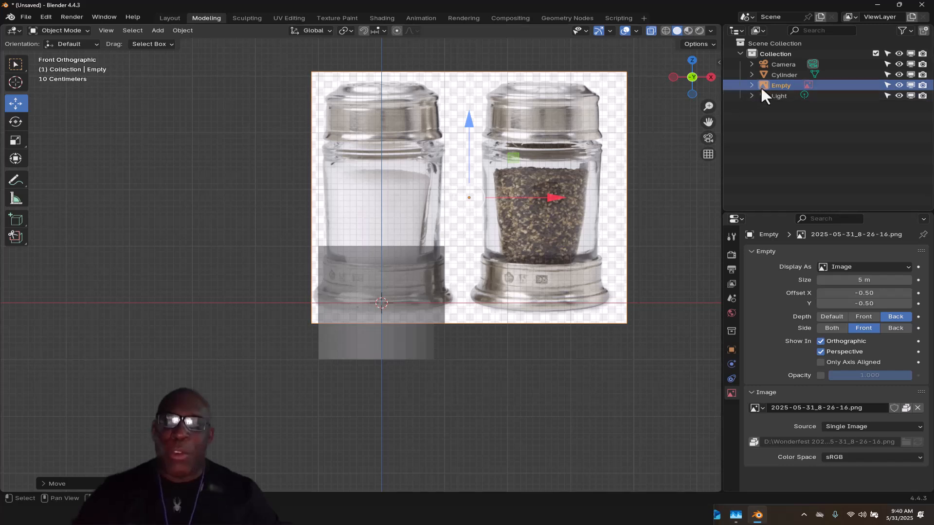
{"action": "double_click", "coordinate": [781, 85]}
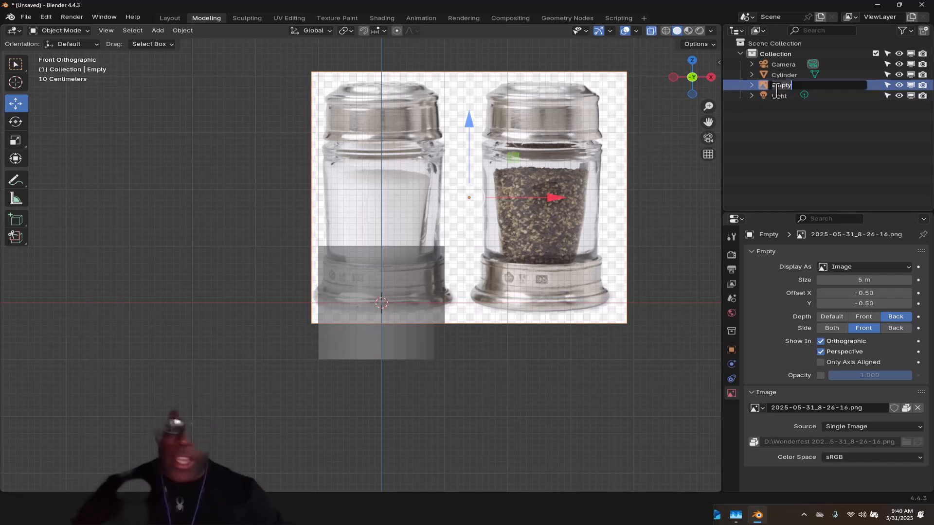
{"action": "type", "text": "REF IMAGE"}
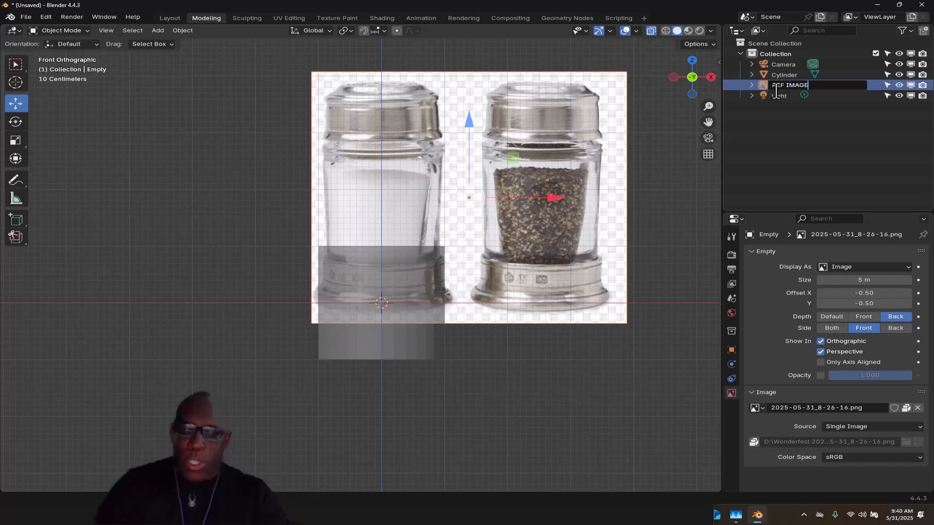
{"action": "key", "text": "Return"}
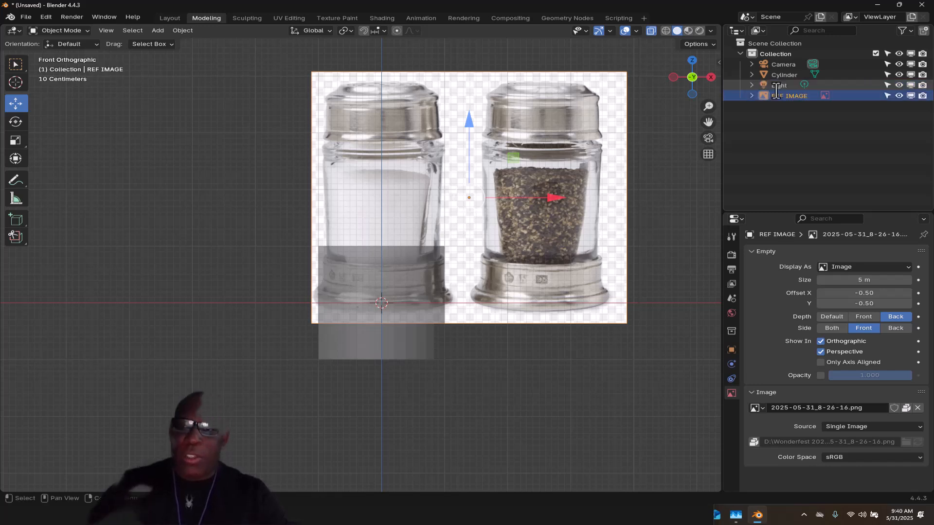
- Rename the cylinder object as SALT SHAKER
{"action": "left_click", "coordinate": [393, 345]}
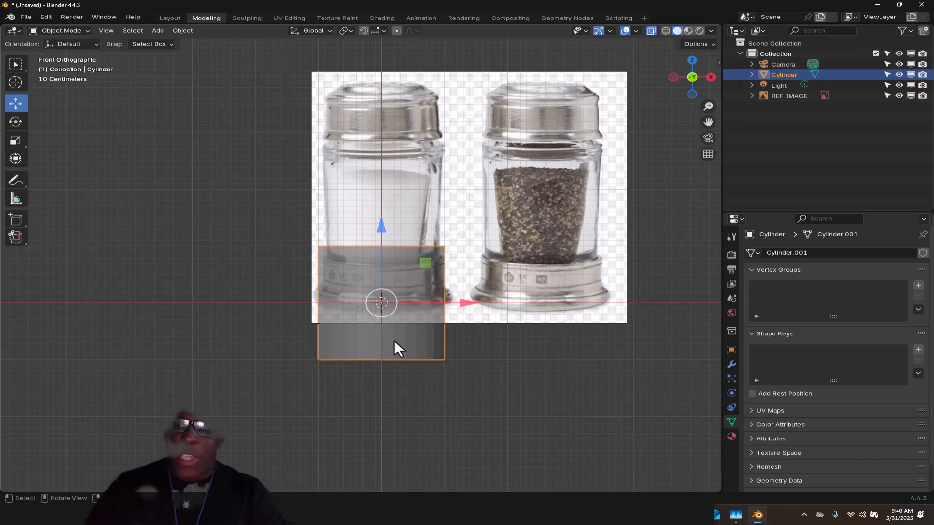
{"action": "double_click", "coordinate": [783, 74]}
{"action": "type", "text": "SALT SHAKER"}
{"action": "key", "text": "Return"}
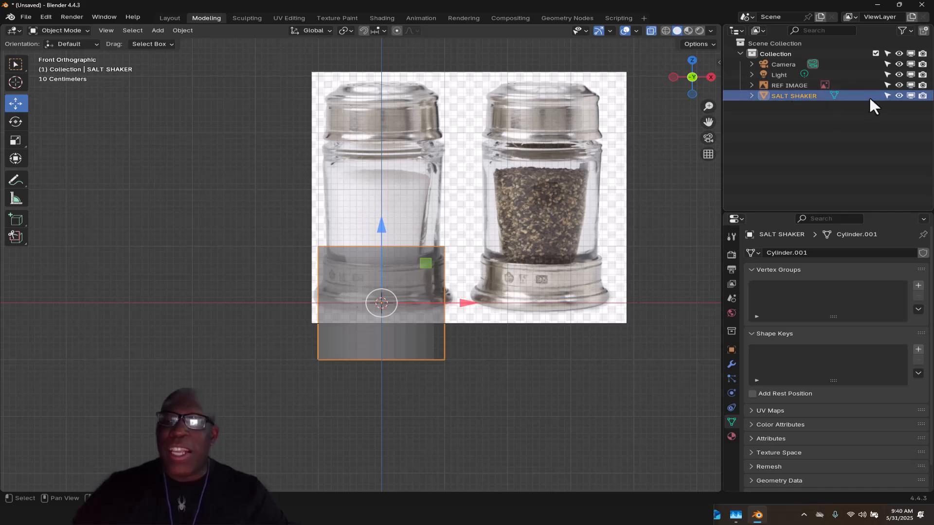
- Make the REF IMAGE object unselectable in the viewport and reselect the SALT SHAKER cylinder
{"action": "left_click", "coordinate": [886, 86]}
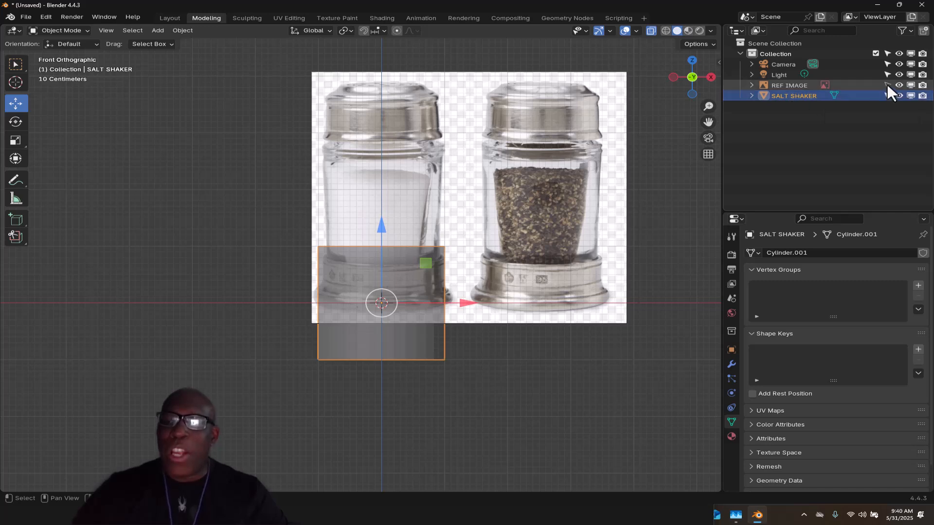
{"action": "left_click_drag", "start_coordinate": [572, 100], "coordinate": [531, 198]}
{"action": "left_click_drag", "start_coordinate": [510, 288], "coordinate": [510, 288]}
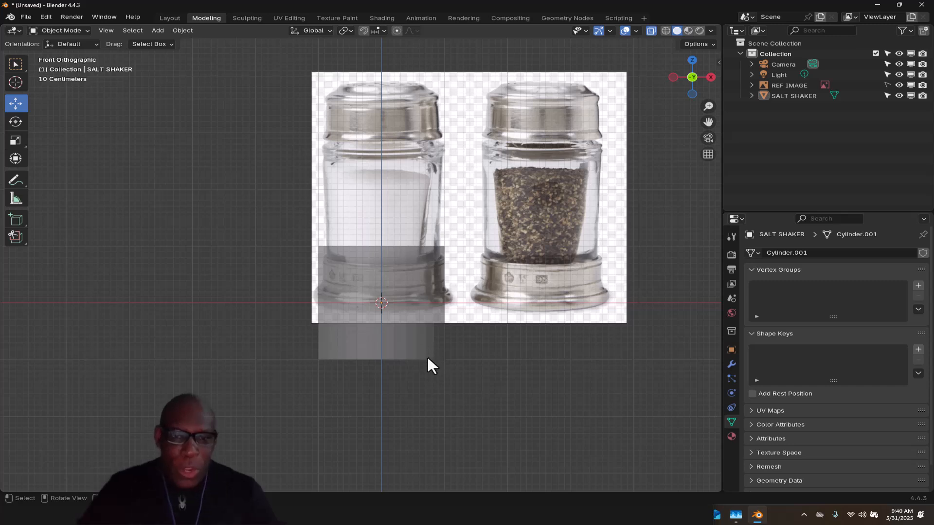
{"action": "left_click", "coordinate": [414, 356]}
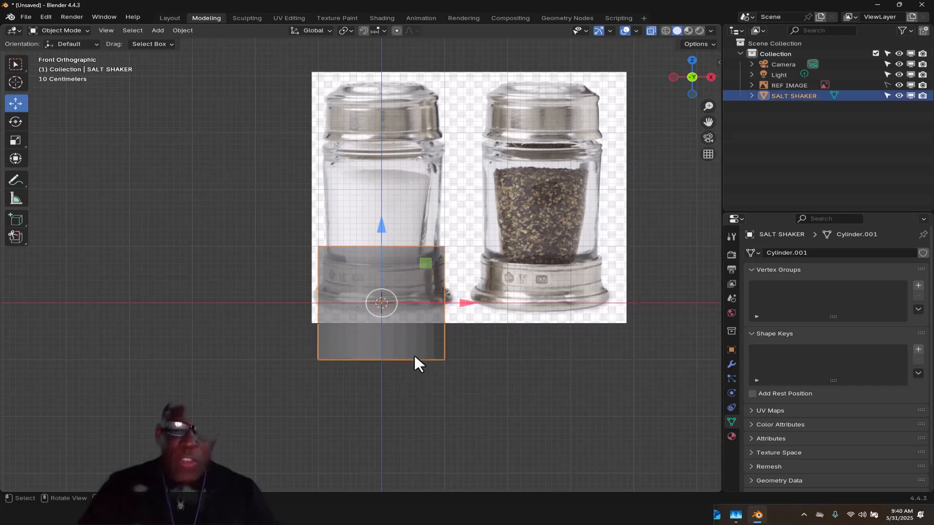
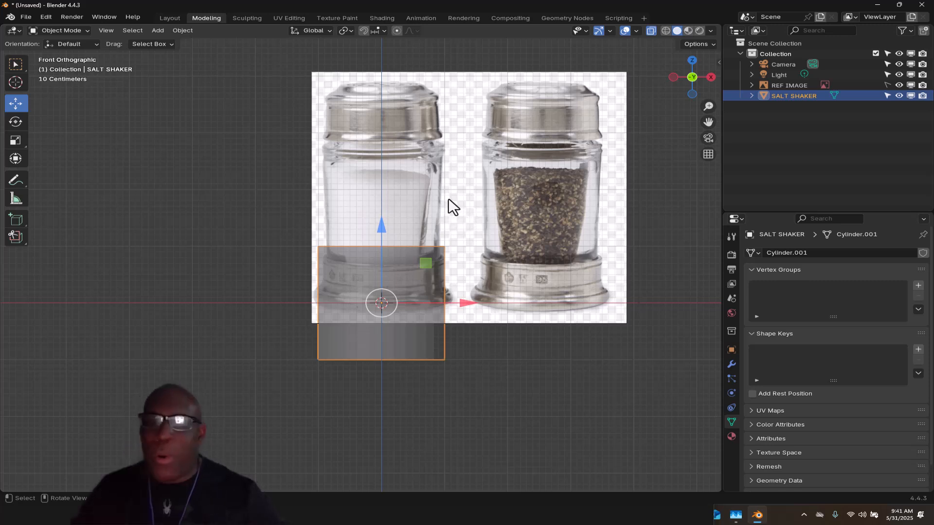
- Enter Edit Mode on the cylinder and move its whole mesh up along Z over the shaker's glass body
{"action": "key", "text": "ctrl+Tab"}
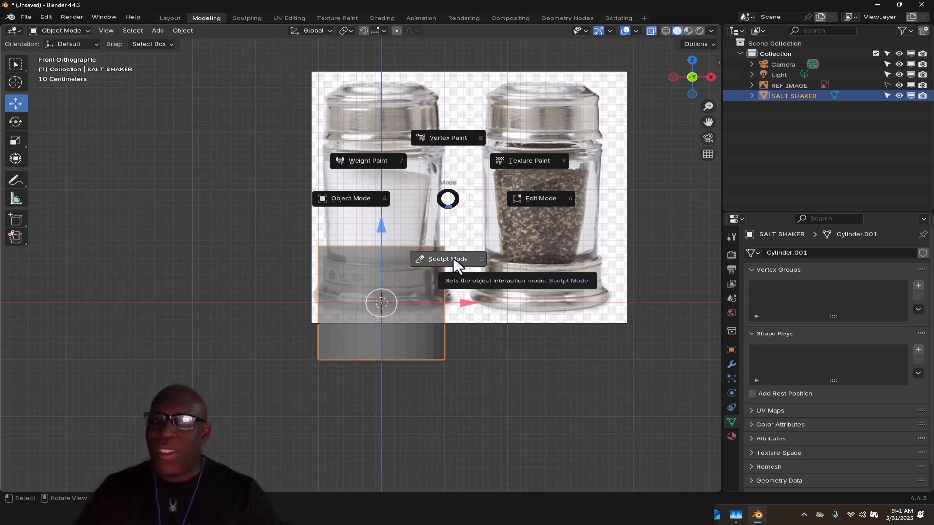
{"action": "left_click", "coordinate": [541, 200]}
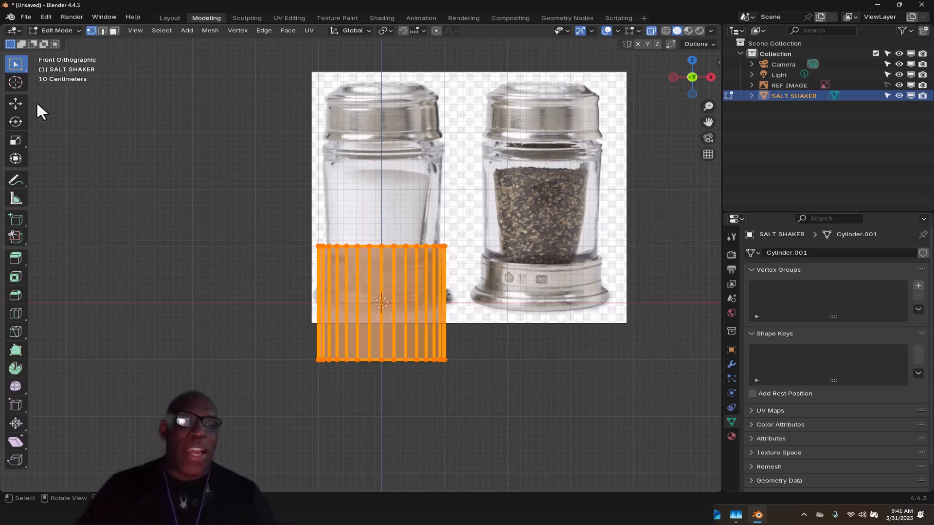
{"action": "left_click", "coordinate": [16, 104]}
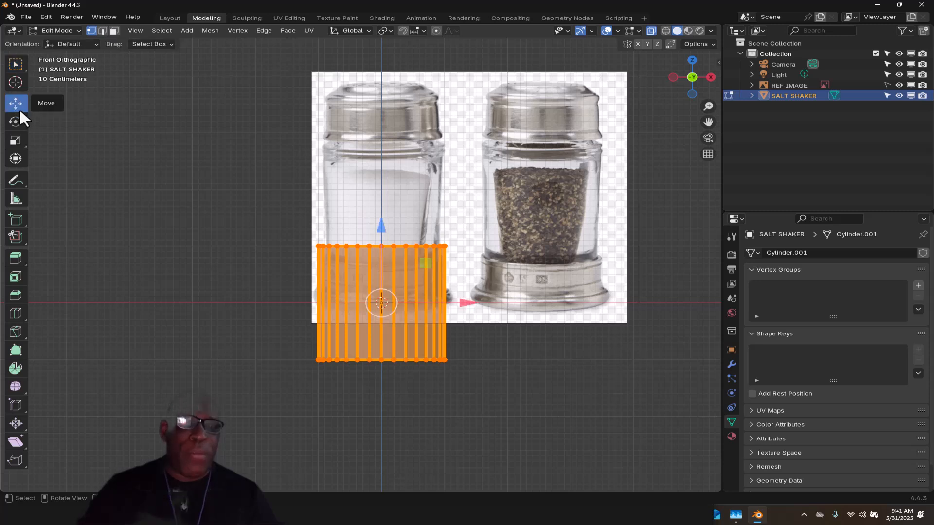
{"action": "left_click_drag", "start_coordinate": [384, 228], "coordinate": [403, 148]}
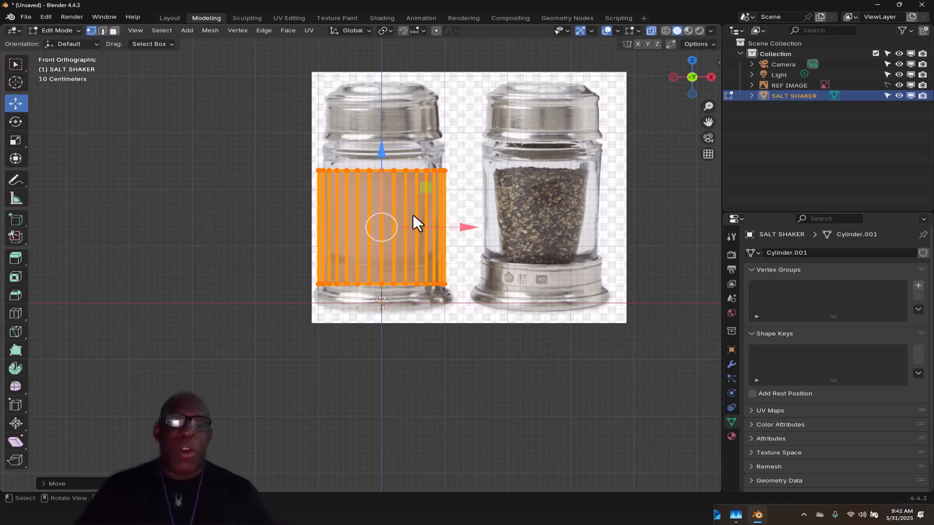
- Try moving a single vertex of the cylinder's upper rim and undo the move
{"action": "middle_click_drag", "start_coordinate": [389, 211], "coordinate": [416, 173], "text": "ctrl"}
{"action": "left_click", "coordinate": [428, 173]}
{"action": "key", "text": "g"}
{"action": "left_click", "coordinate": [380, 215]}
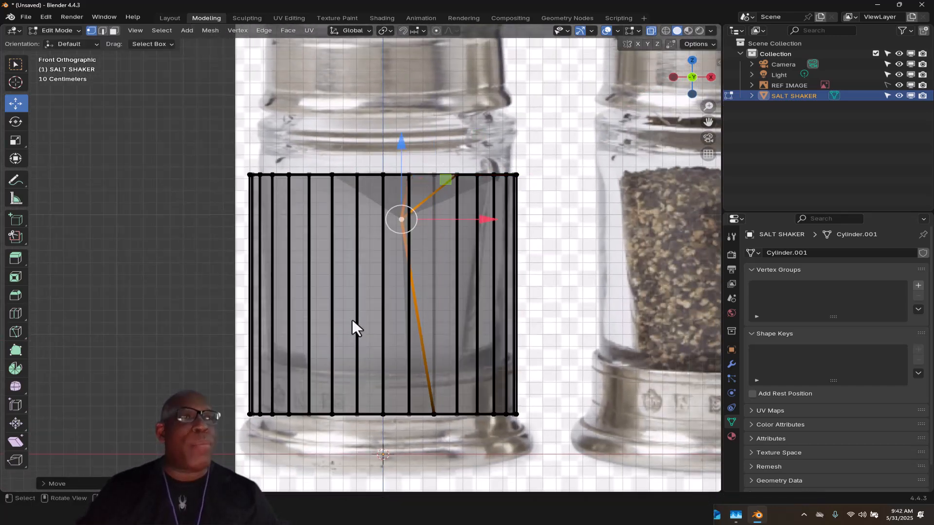
{"action": "mouse_move", "coordinate": [476, 223]}
{"action": "middle_mouse_down"}
{"action": "mouse_move", "coordinate": [507, 195]}
{"action": "mouse_move", "coordinate": [480, 264]}
{"action": "mouse_move", "coordinate": [496, 214]}
{"action": "mouse_move", "coordinate": [483, 223]}
{"action": "middle_mouse_up"}
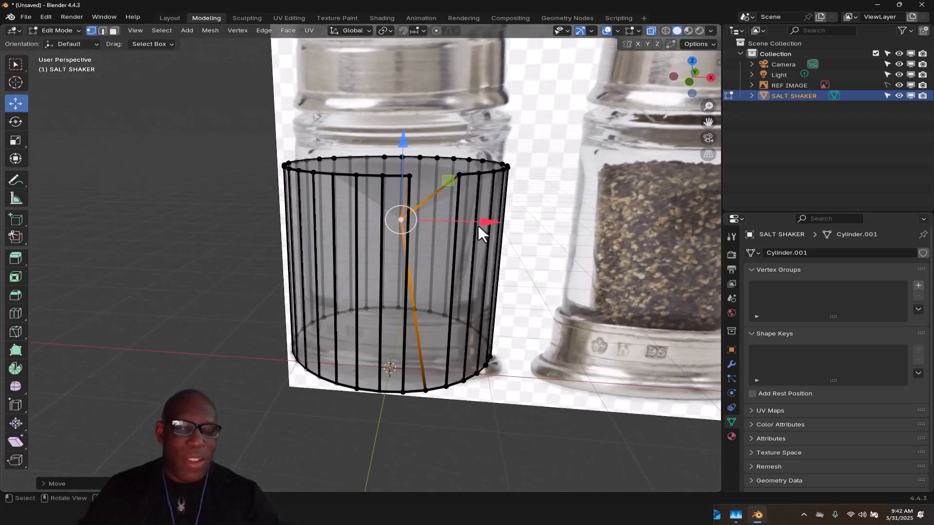
{"action": "key", "text": "ctrl+z"}
{"action": "mouse_move", "coordinate": [510, 239]}
{"action": "middle_mouse_down"}
{"action": "mouse_move", "coordinate": [514, 231]}
{"action": "mouse_move", "coordinate": [506, 243]}
{"action": "middle_mouse_up"}
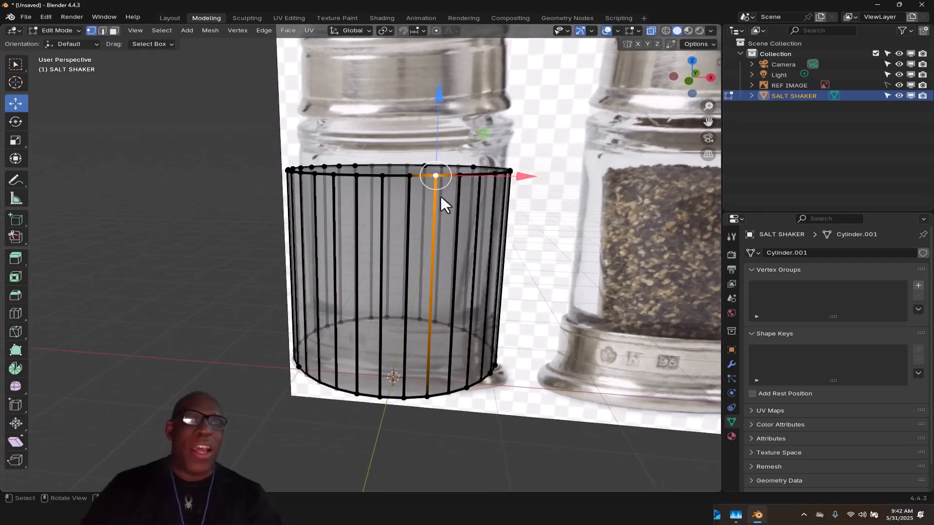
- Switch to edge selection and select individual side edges, finishing with the cylinder's upper edge loop
{"action": "left_click", "coordinate": [103, 31]}
{"action": "left_click", "coordinate": [381, 244]}
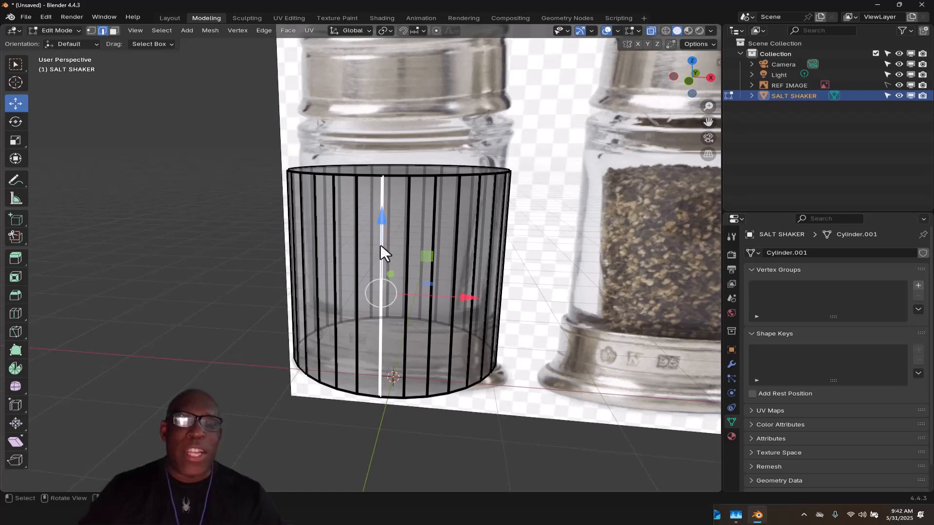
{"action": "left_click", "coordinate": [355, 263]}
{"action": "left_click", "coordinate": [340, 268]}
{"action": "left_click", "coordinate": [390, 178]}
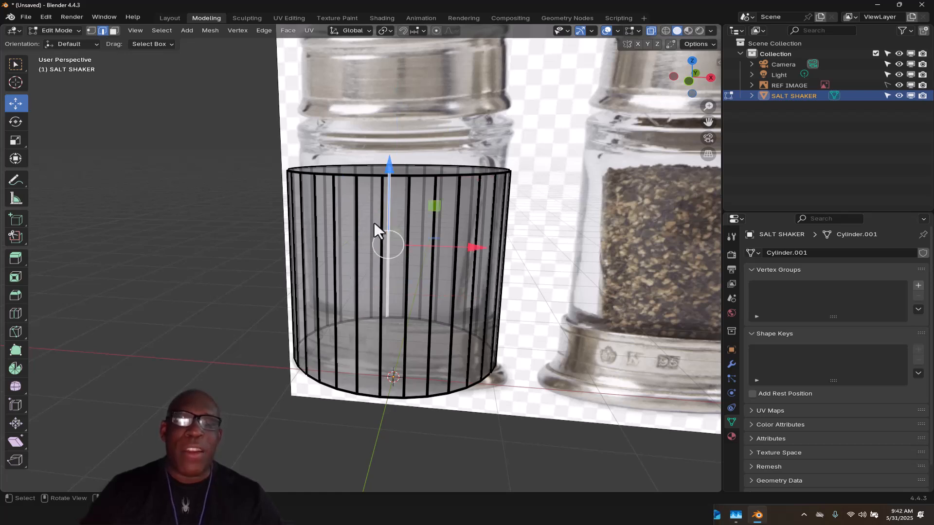
{"action": "left_click", "coordinate": [418, 174], "text": "alt"}
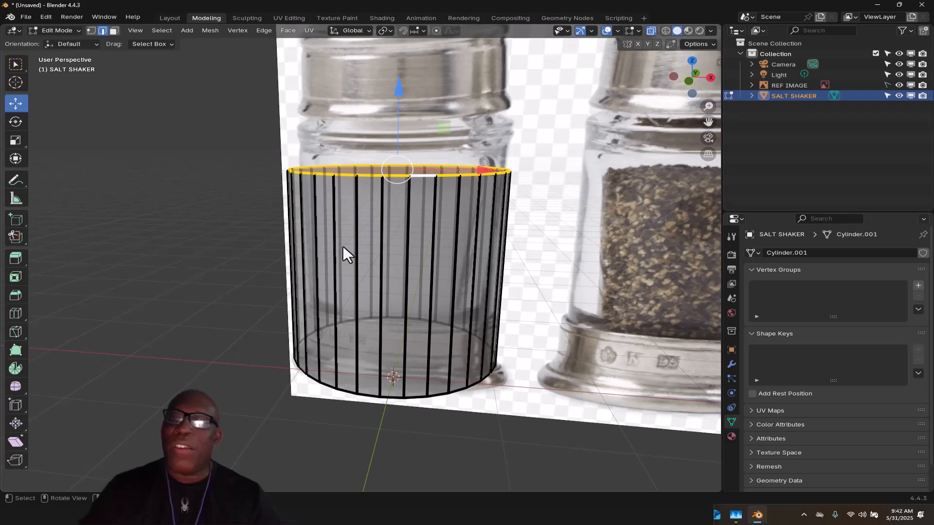
- Switch to face selection and select single side faces of the cylinder
{"action": "left_click", "coordinate": [114, 30]}
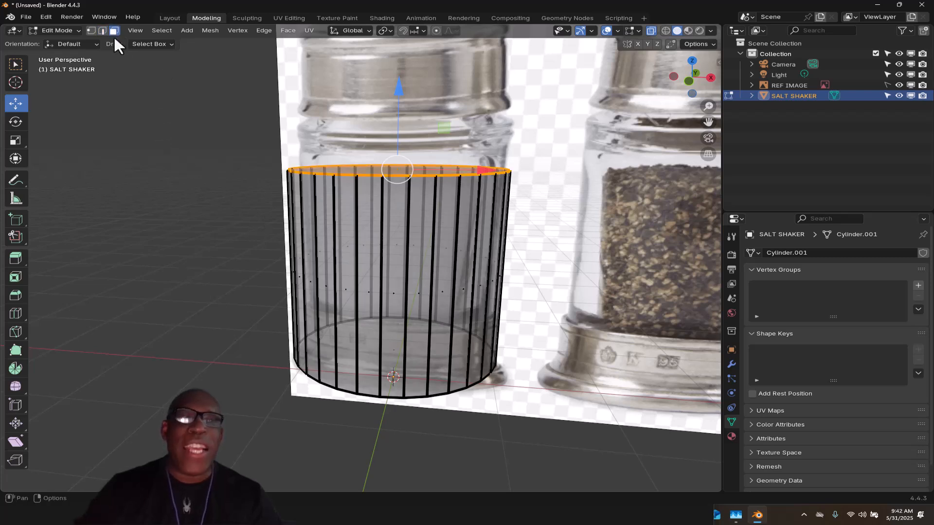
{"action": "left_click", "coordinate": [391, 293]}
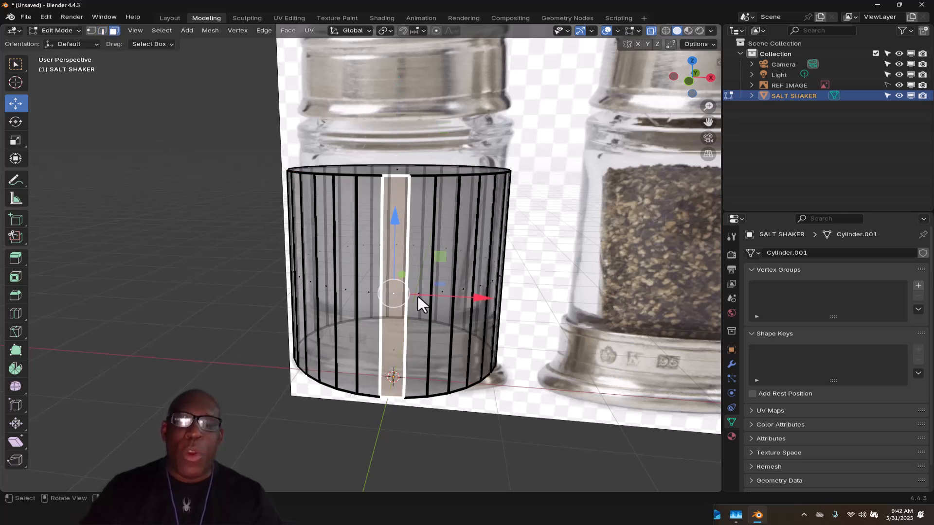
{"action": "left_click", "coordinate": [346, 293]}
{"action": "left_click", "coordinate": [308, 285]}
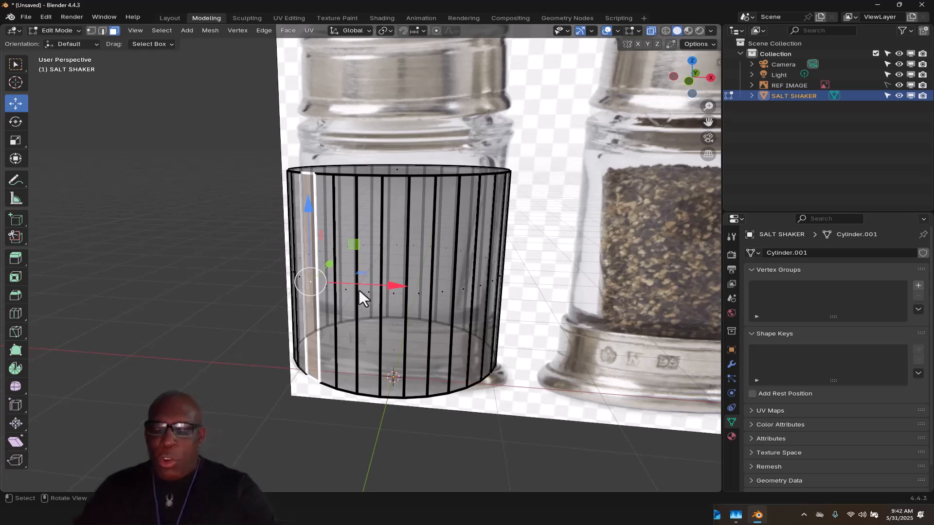
- Compare the cylinder with the reference in front view and raise the whole mesh along Z until its underside meets the bottom of the glass
{"action": "key", "text": "KP_1"}
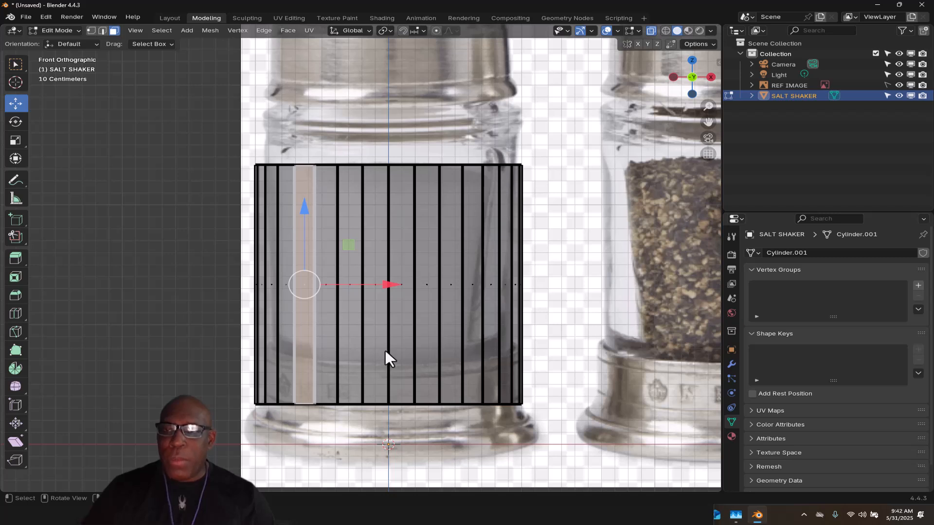
{"action": "left_click", "coordinate": [911, 95]}
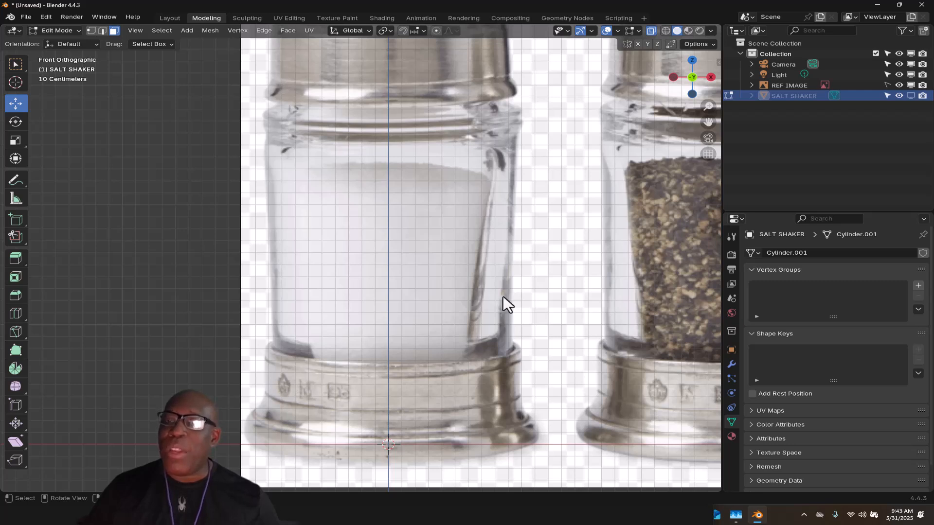
{"action": "left_click", "coordinate": [911, 95]}
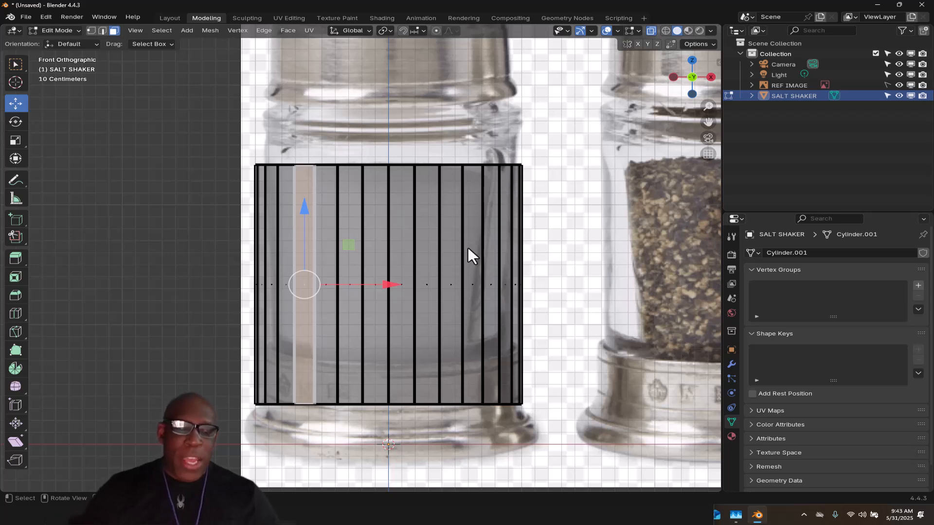
{"action": "key", "text": "a"}
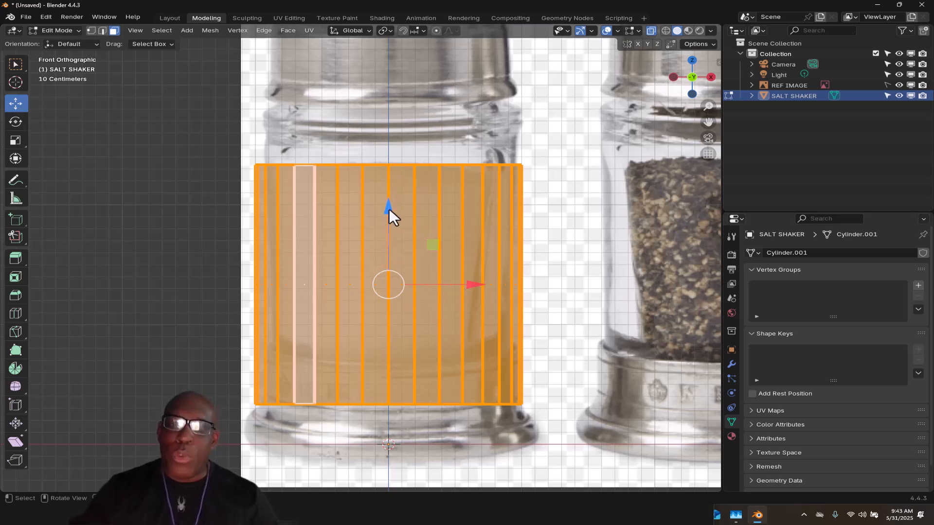
{"action": "left_click_drag", "start_coordinate": [389, 210], "coordinate": [407, 154]}
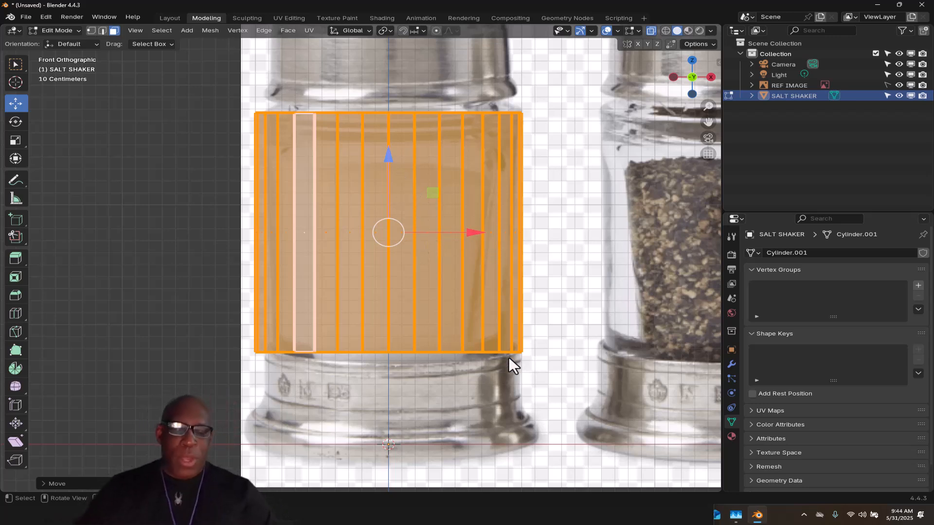
- Select the cylinder's bottom face and scale it down to about 0.9 to match the width of the glass bottom
{"action": "middle_click_drag", "start_coordinate": [481, 321], "coordinate": [433, 308]}
{"action": "left_click", "coordinate": [431, 345]}
{"action": "middle_click_drag", "start_coordinate": [430, 346], "coordinate": [503, 395]}
{"action": "left_click_drag", "start_coordinate": [516, 391], "coordinate": [248, 298]}
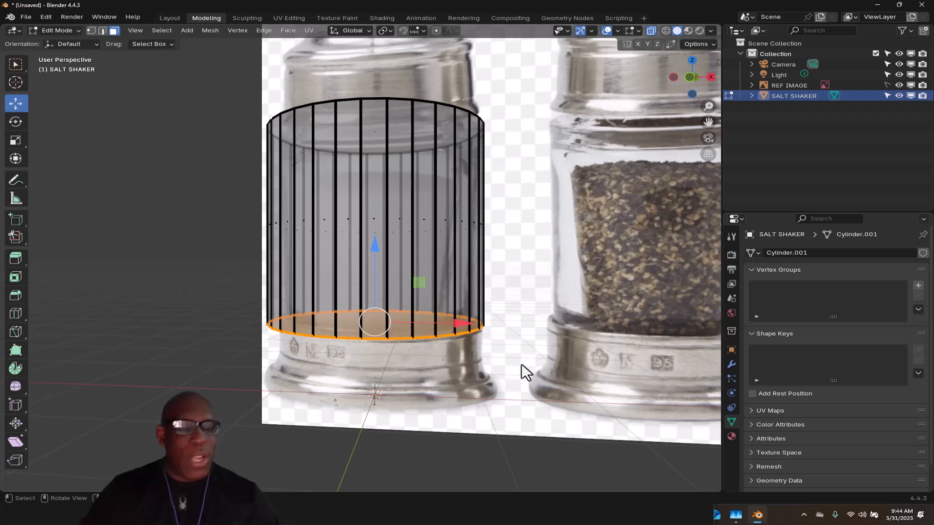
{"action": "key", "text": "KP_1"}
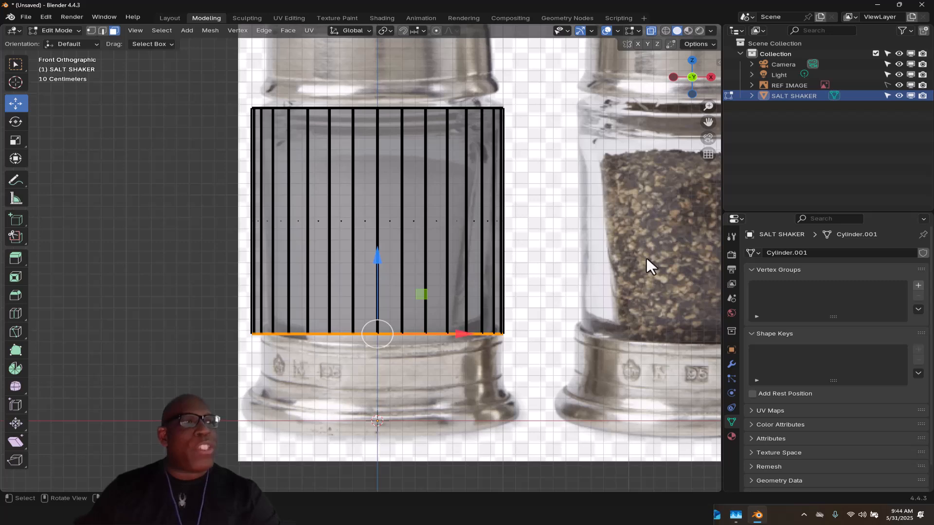
{"action": "key", "text": "s"}
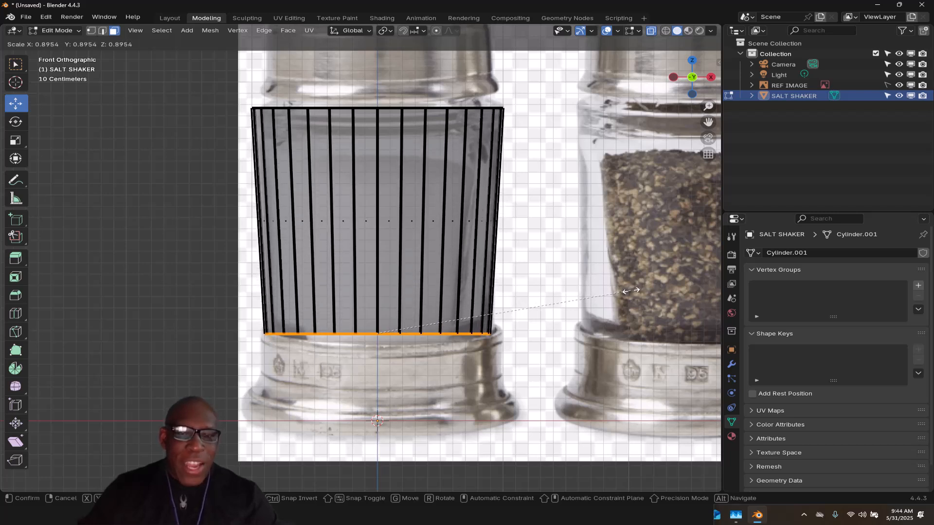
{"action": "left_click", "coordinate": [623, 301]}
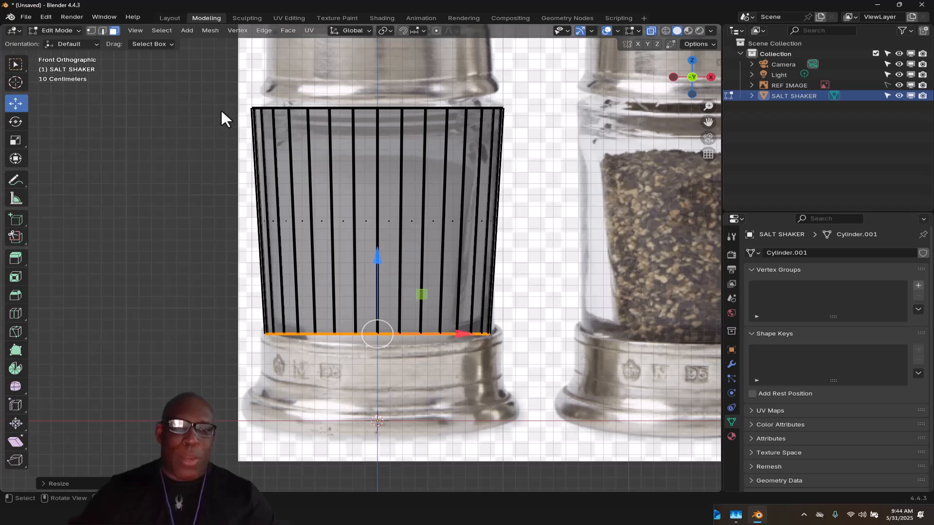
- Lower the cylinder's top face along Z to just below the glass neck and scale it to about 0.96
{"action": "left_click_drag", "start_coordinate": [224, 79], "coordinate": [542, 171]}
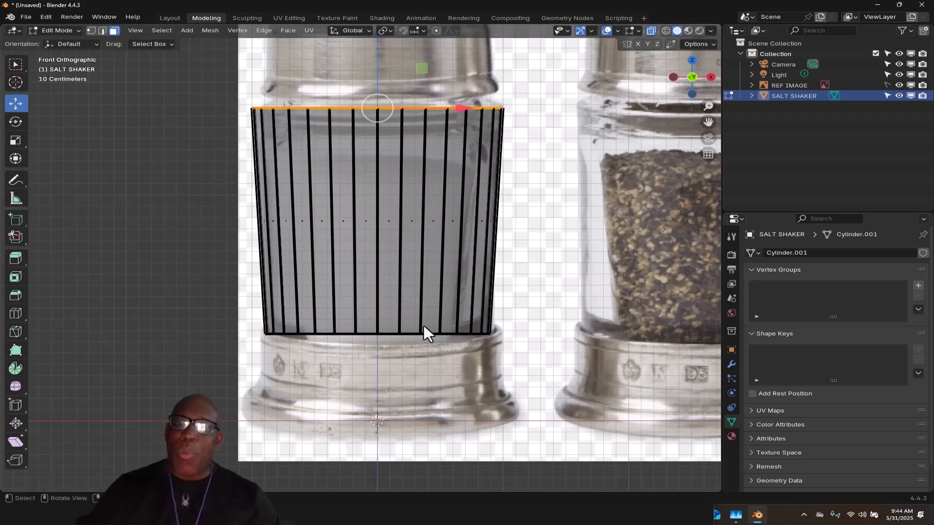
{"action": "key", "text": "s"}
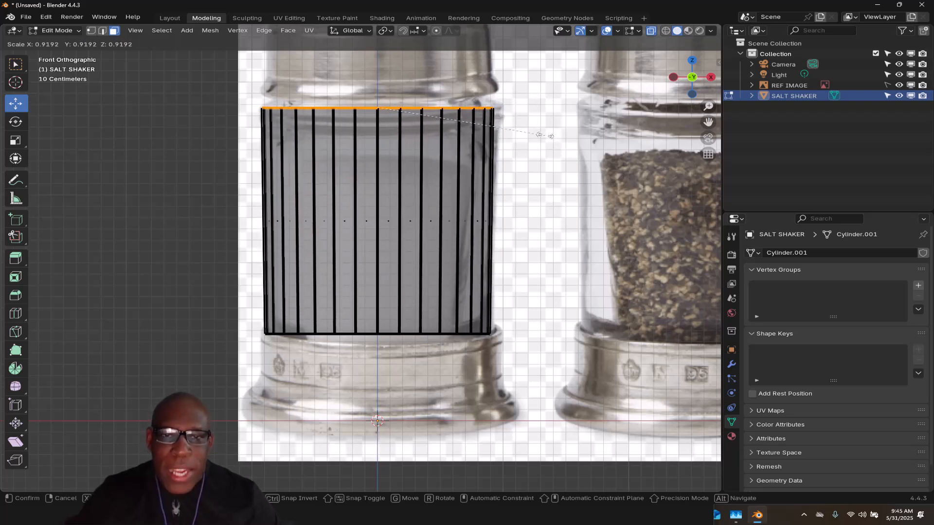
{"action": "left_click", "coordinate": [558, 144]}
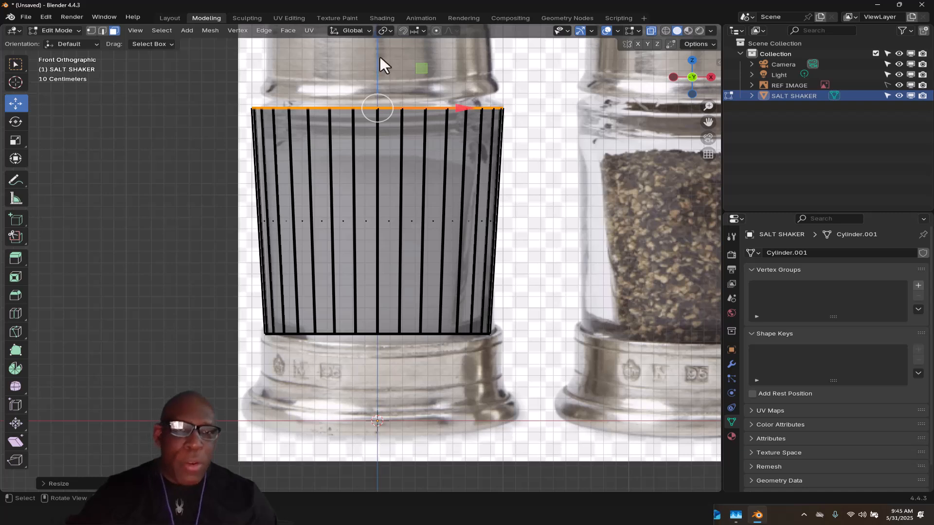
{"action": "left_click_drag", "start_coordinate": [377, 49], "coordinate": [379, 80]}
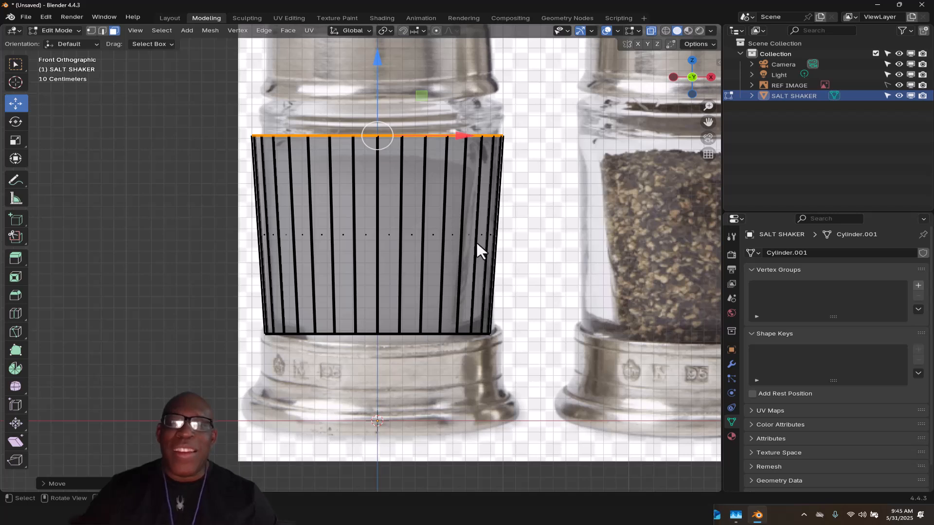
{"action": "key", "text": "s"}
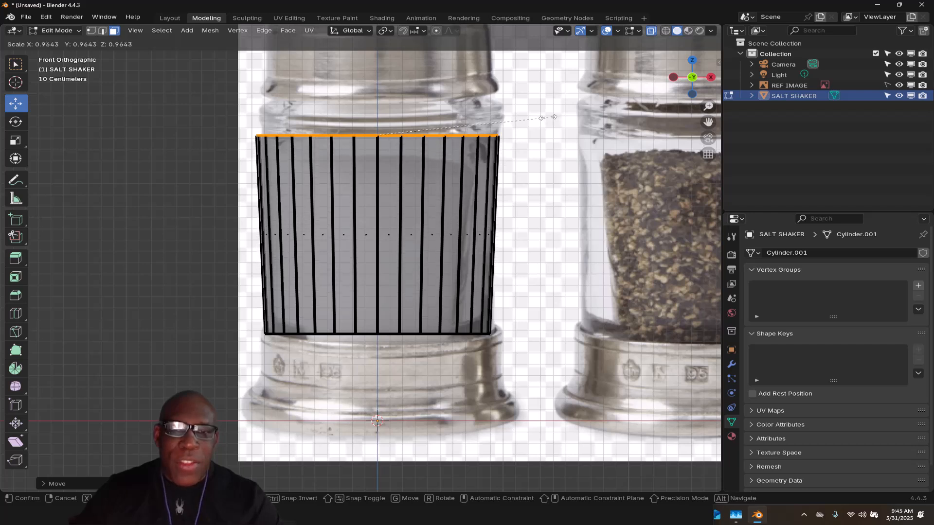
{"action": "left_click", "coordinate": [521, 179]}
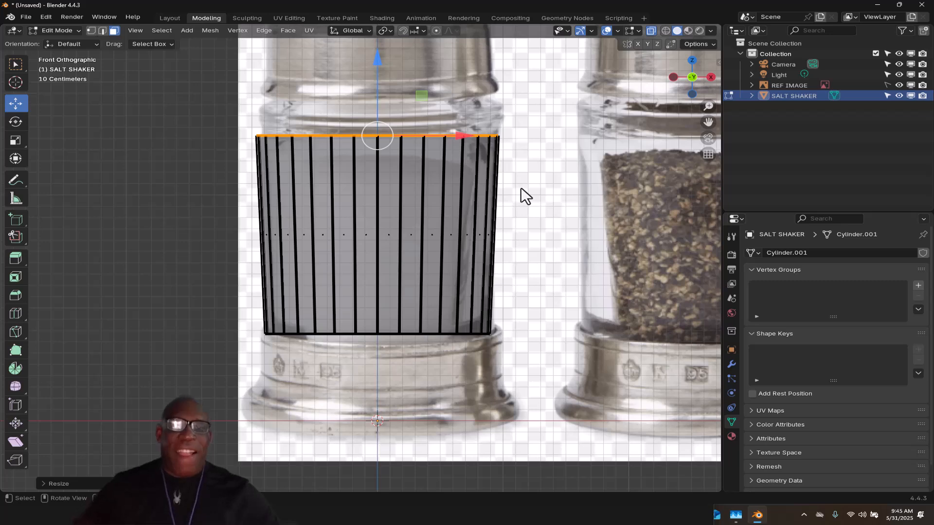
- Inspect how the cylinder's top face lines up with the glass shoulder, in perspective and front view
{"action": "middle_click_drag", "start_coordinate": [342, 183], "coordinate": [346, 261], "text": "shift"}
{"action": "scroll", "coordinate": [346, 261], "scroll_direction": "up", "scroll_amount": 2}
{"action": "middle_click_drag", "start_coordinate": [419, 205], "coordinate": [521, 206], "text": "ctrl"}
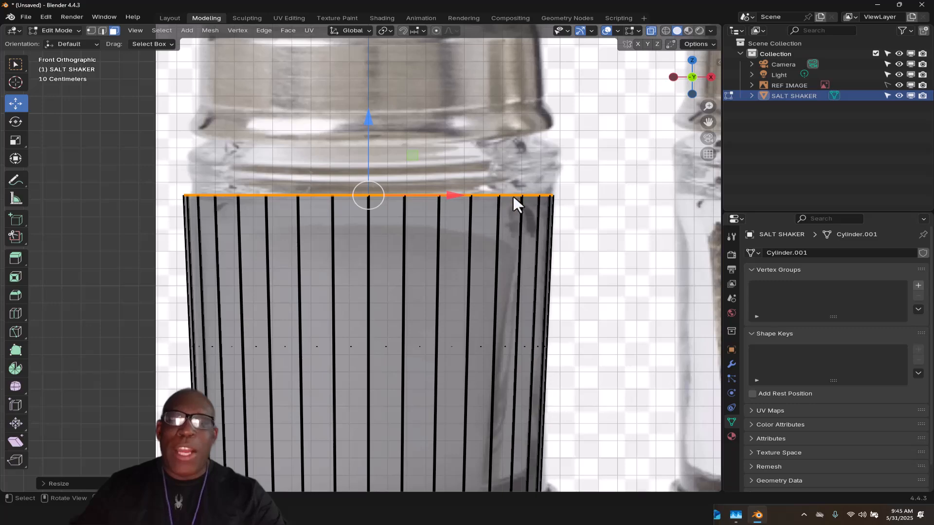
{"action": "mouse_move", "coordinate": [514, 186]}
{"action": "middle_mouse_down"}
{"action": "mouse_move", "coordinate": [507, 235]}
{"action": "mouse_move", "coordinate": [513, 193]}
{"action": "middle_mouse_up"}
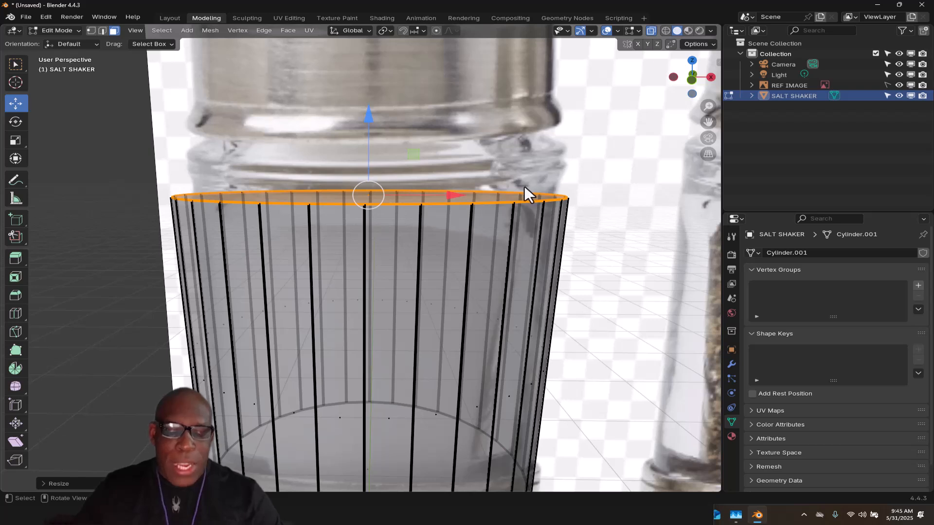
{"action": "key", "text": "KP_1"}
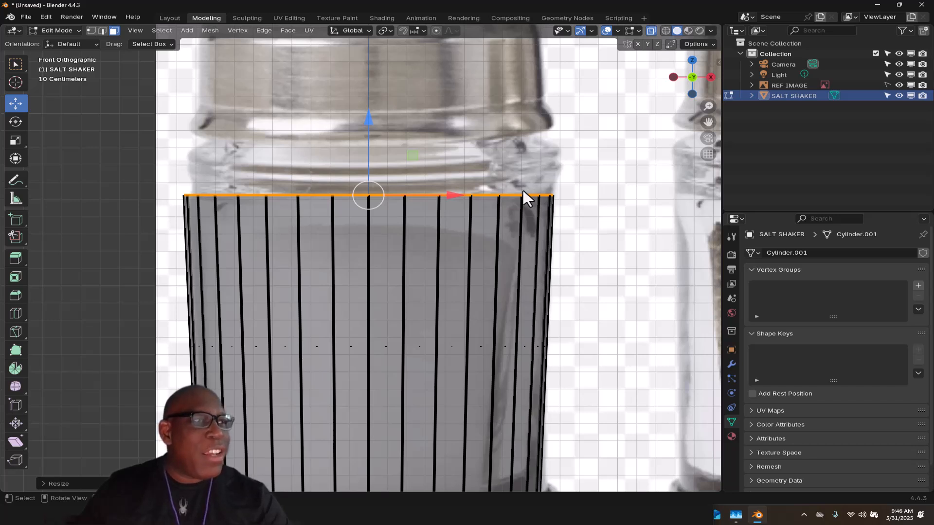
- Extrude the cylinder's top face slightly upward and scale it out to about 1.1 to flare the base of the neck's first ridge
{"action": "key", "text": "e"}
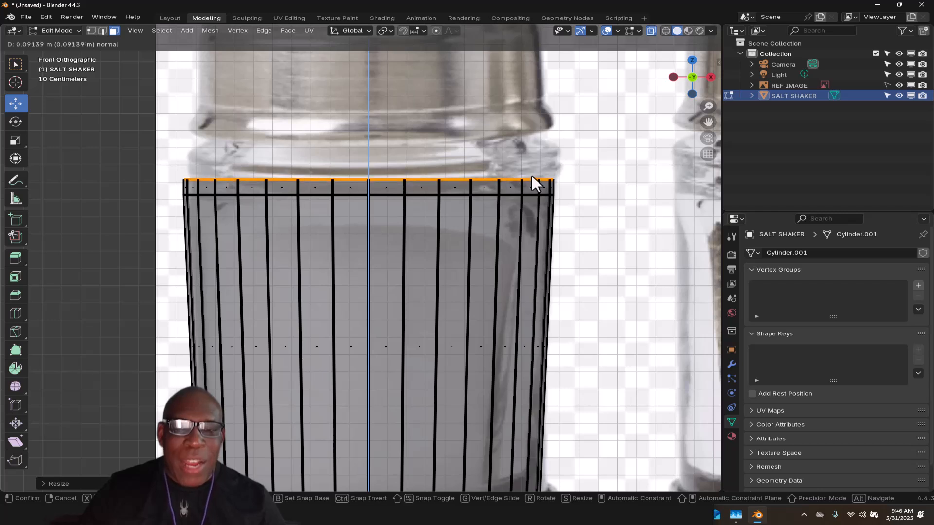
{"action": "left_click", "coordinate": [533, 178]}
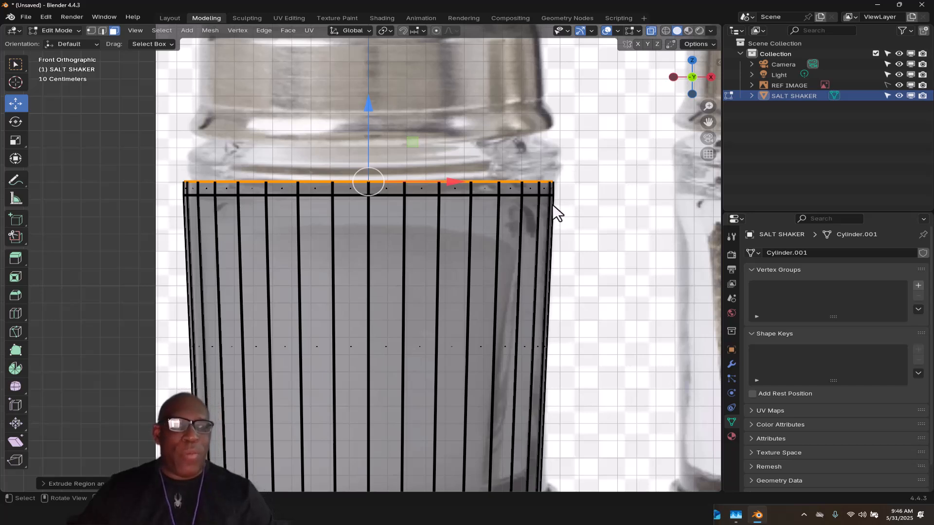
{"action": "key", "text": "s"}
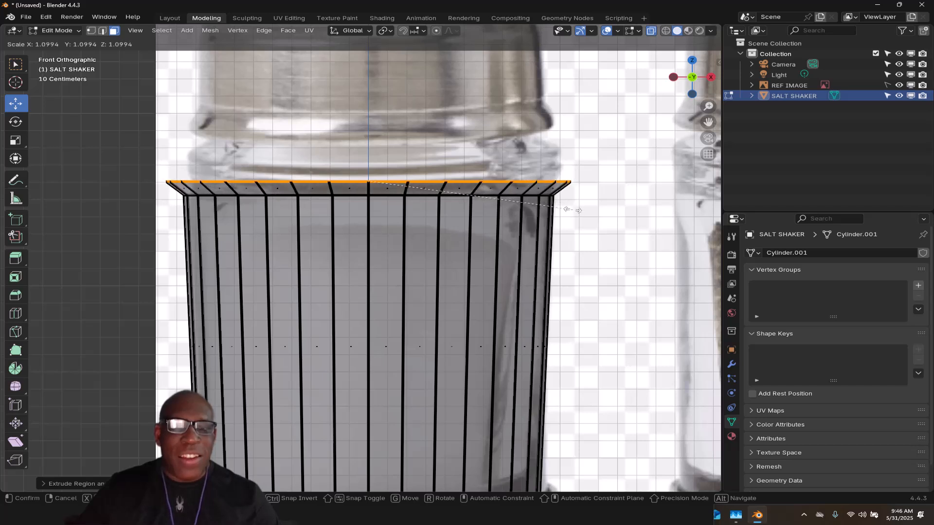
{"action": "left_click", "coordinate": [572, 211]}
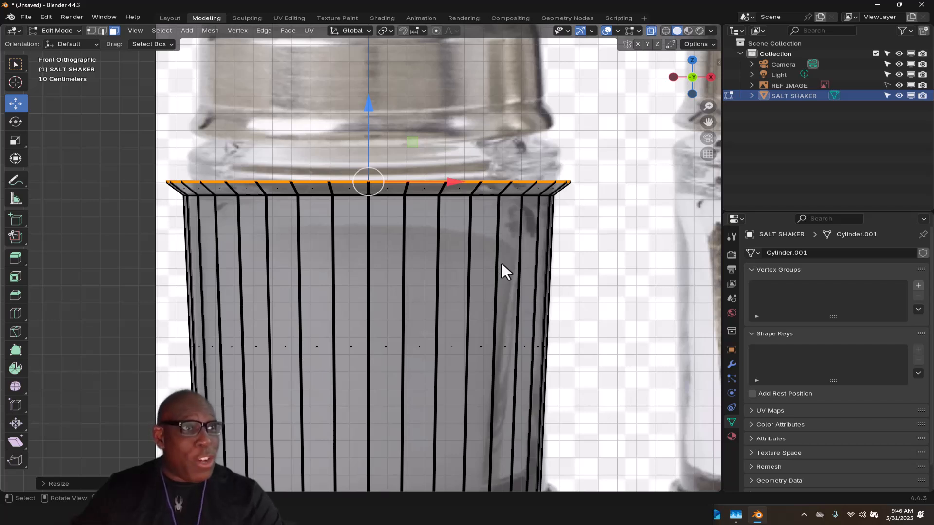
- Extrude the flared face up about 0.11 m and scale it in to about 0.9, refining its fit with the lower rim in top view
{"action": "key", "text": "e"}
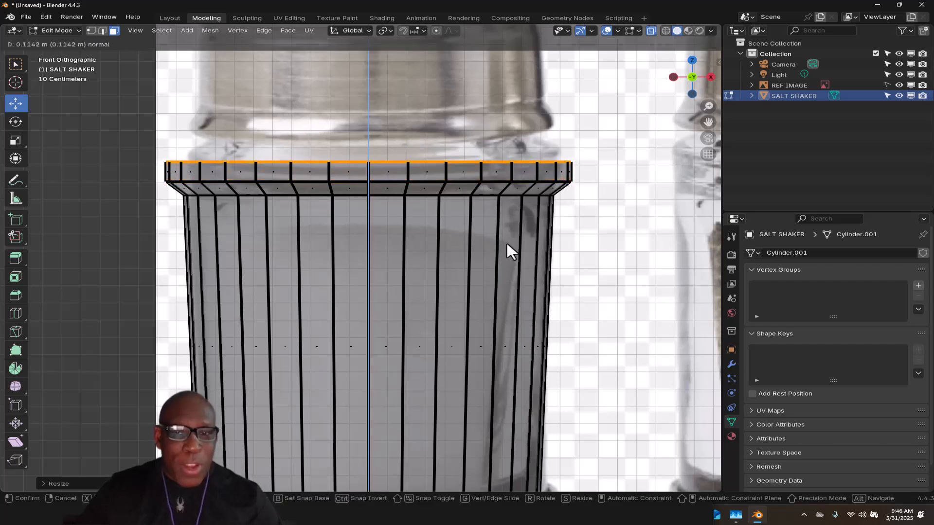
{"action": "left_click", "coordinate": [507, 243]}
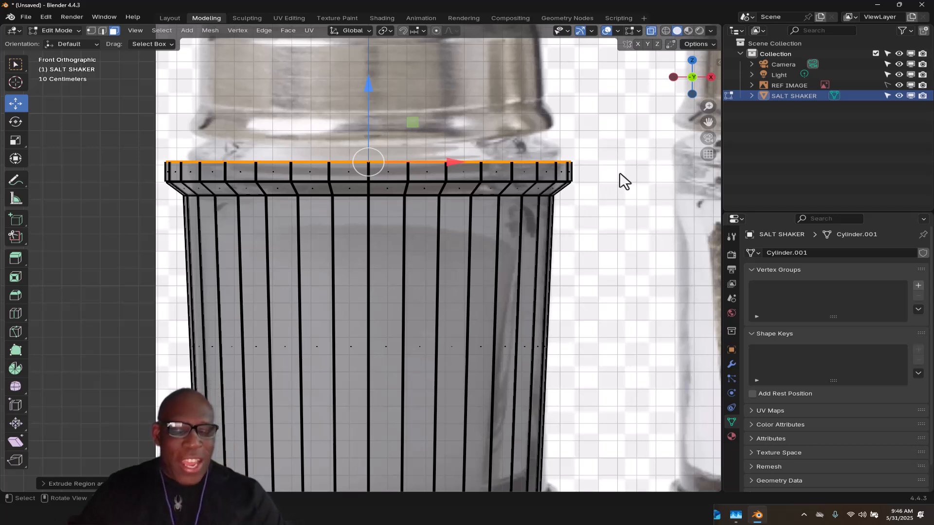
{"action": "key", "text": "s"}
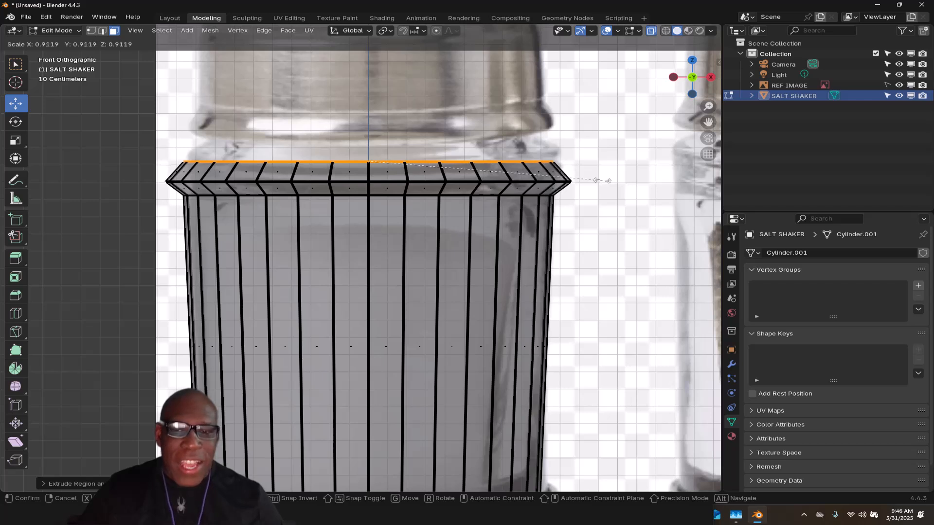
{"action": "left_click", "coordinate": [602, 181]}
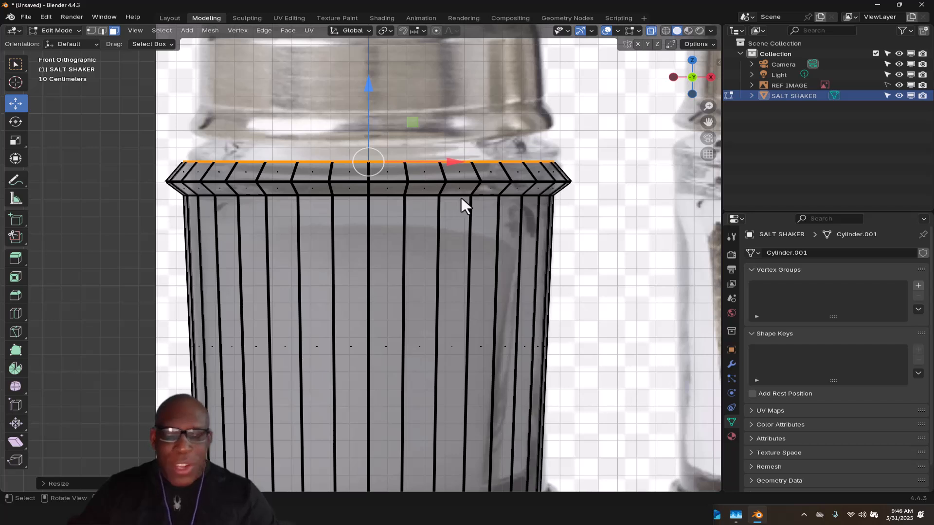
{"action": "key", "text": "KP_7"}
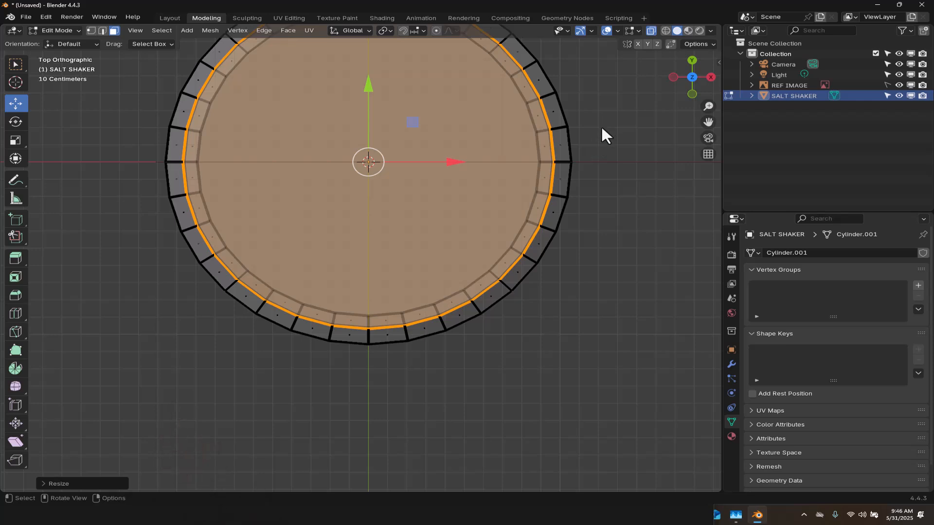
{"action": "key", "text": "s"}
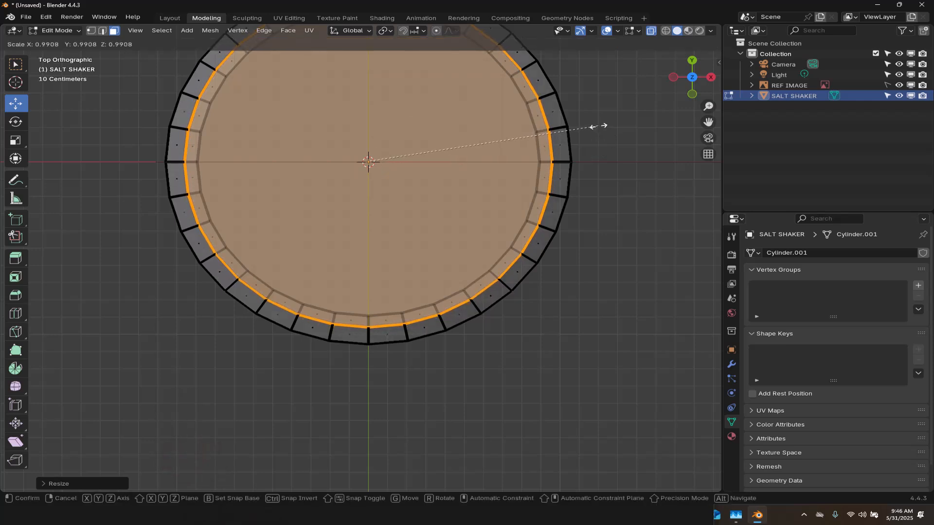
{"action": "left_click", "coordinate": [598, 126]}
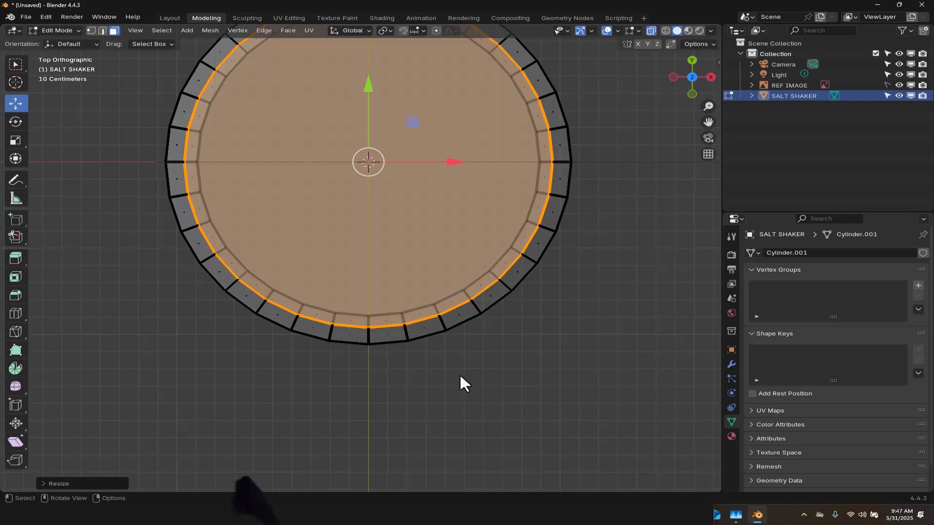
- In front view, extrude the top face up about 0.1 m and scale it out to about 1.11 to flare the second ridge
{"action": "key", "text": "KP_1"}
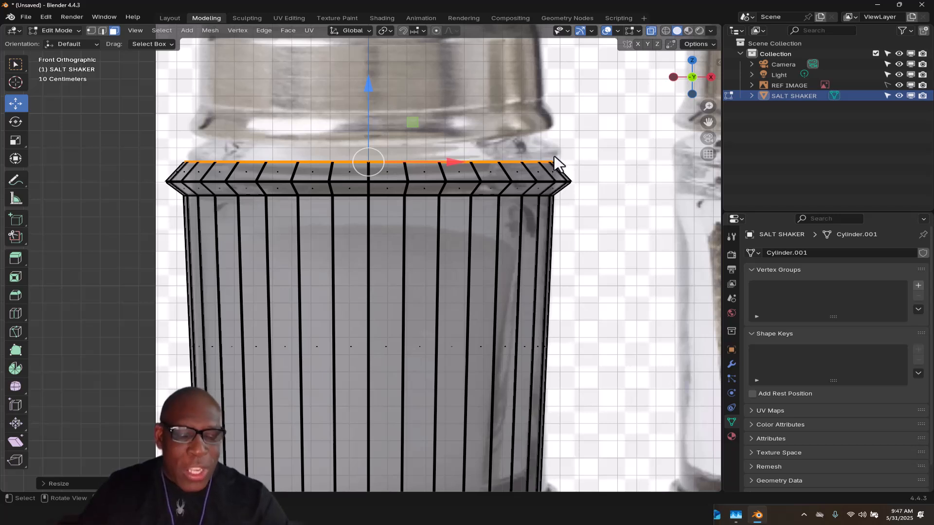
{"action": "key", "text": "e"}
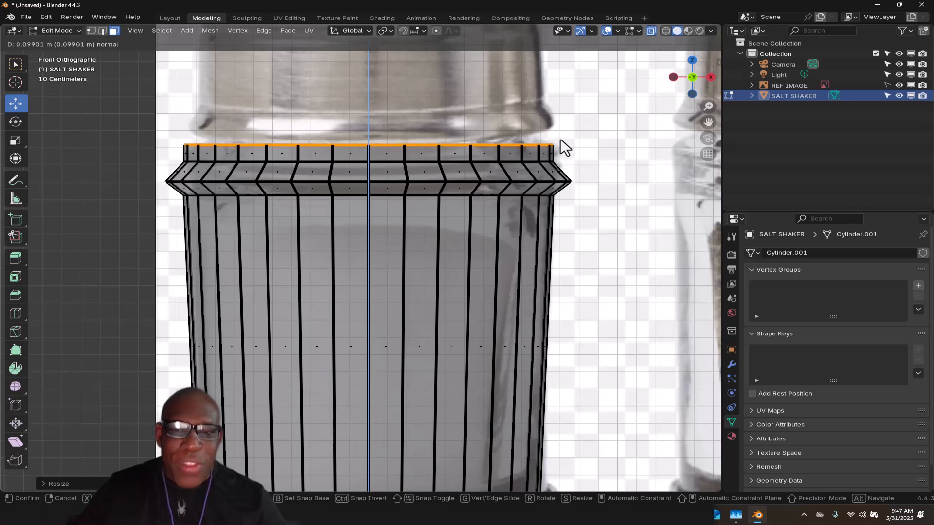
{"action": "left_click", "coordinate": [561, 139]}
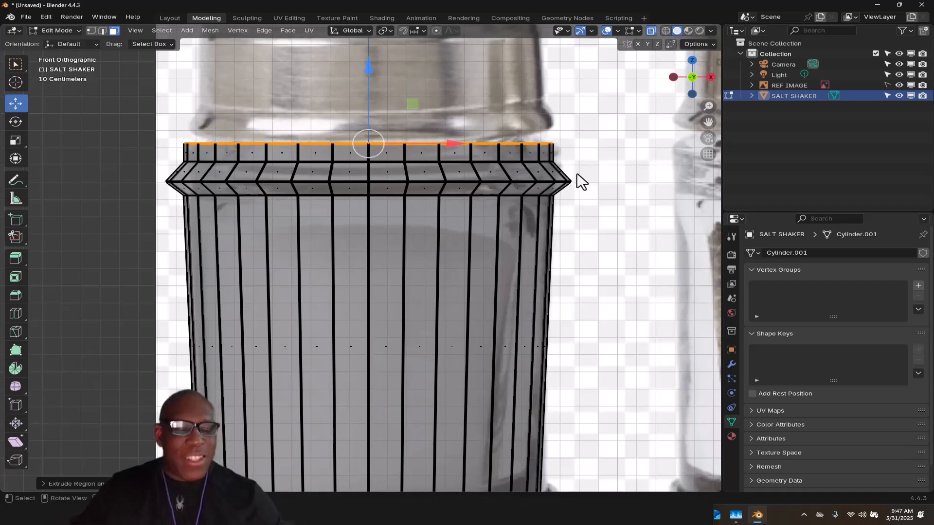
{"action": "key", "text": "s"}
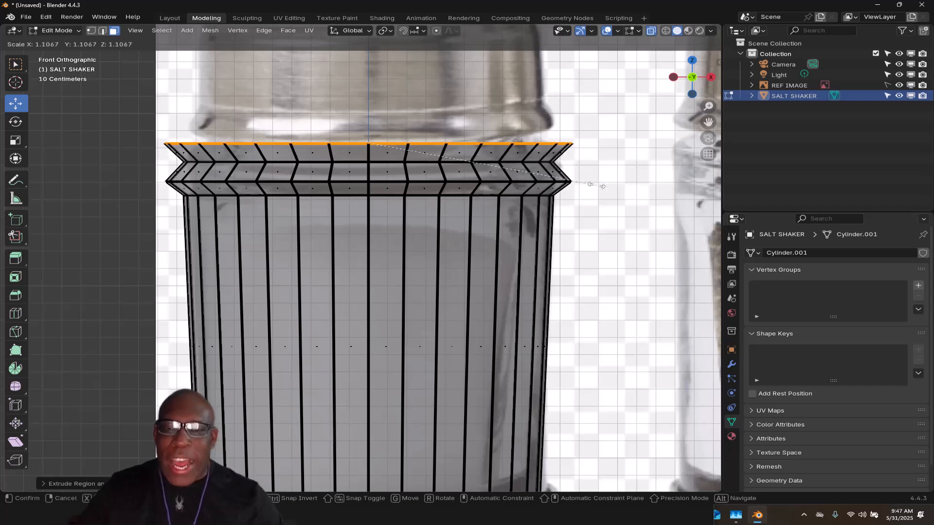
{"action": "left_click", "coordinate": [595, 187]}
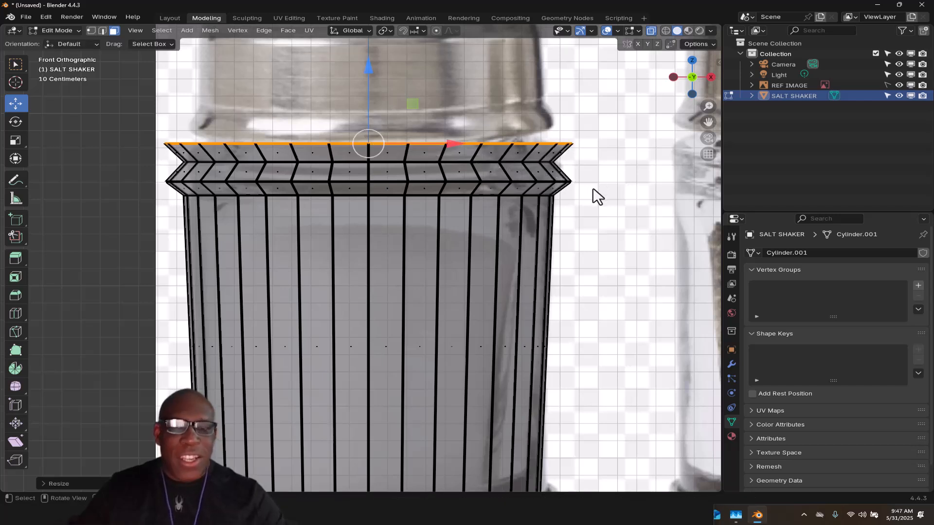
- Close the second ridge by extruding its top face up slightly over 0.11 m and scaling it in to about 0.9, checking it in top view
{"action": "key", "text": "e"}
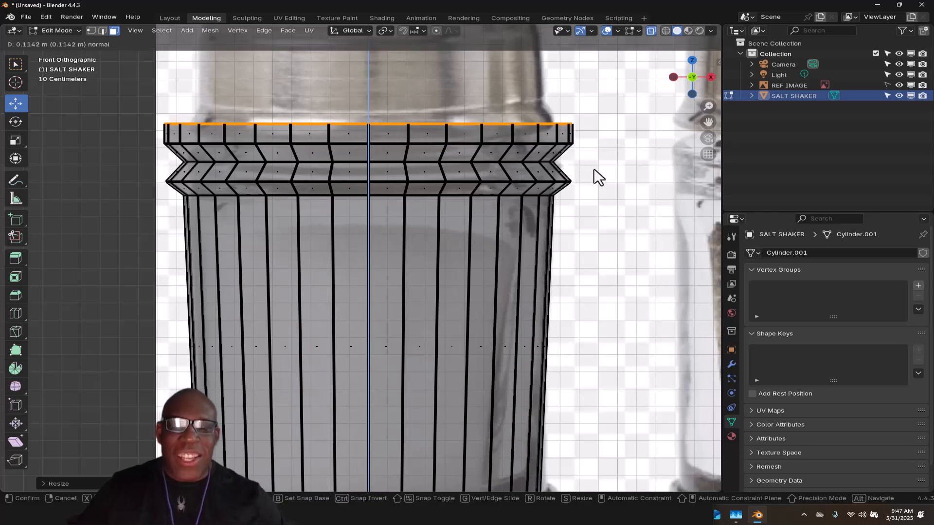
{"action": "left_click", "coordinate": [593, 169]}
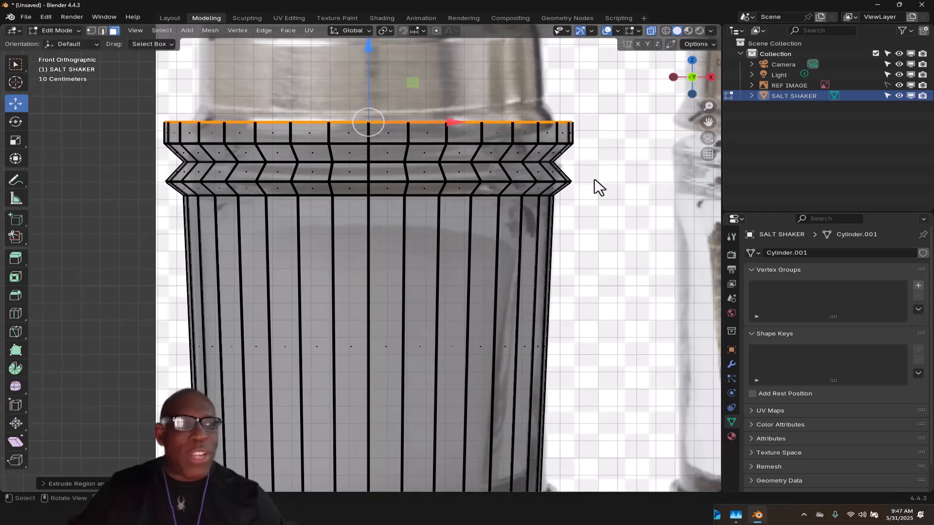
{"action": "key", "text": "s"}
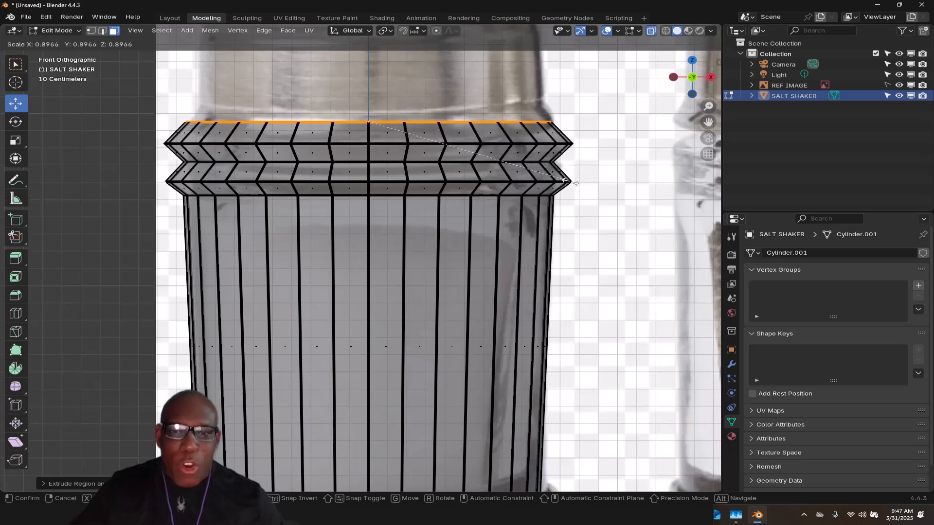
{"action": "left_click", "coordinate": [569, 185]}
{"action": "key", "text": "KP_7"}
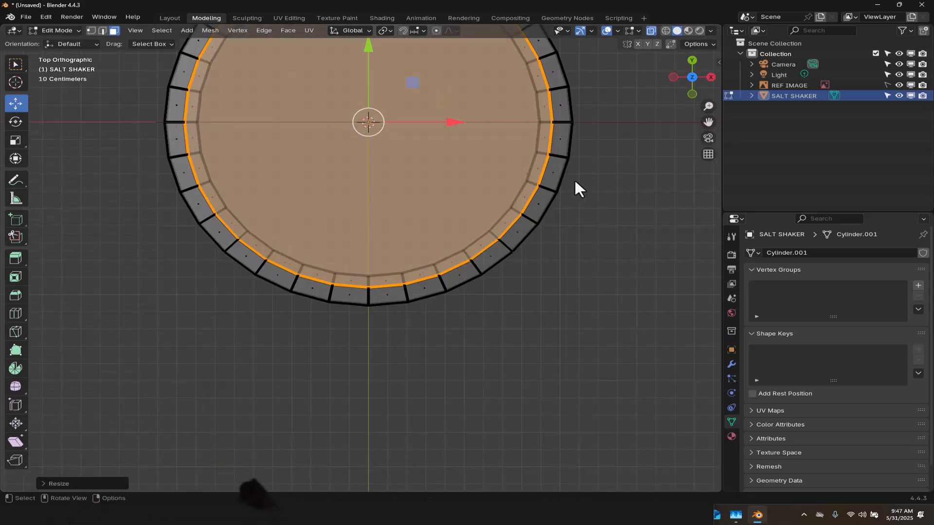
{"action": "key", "text": "s"}
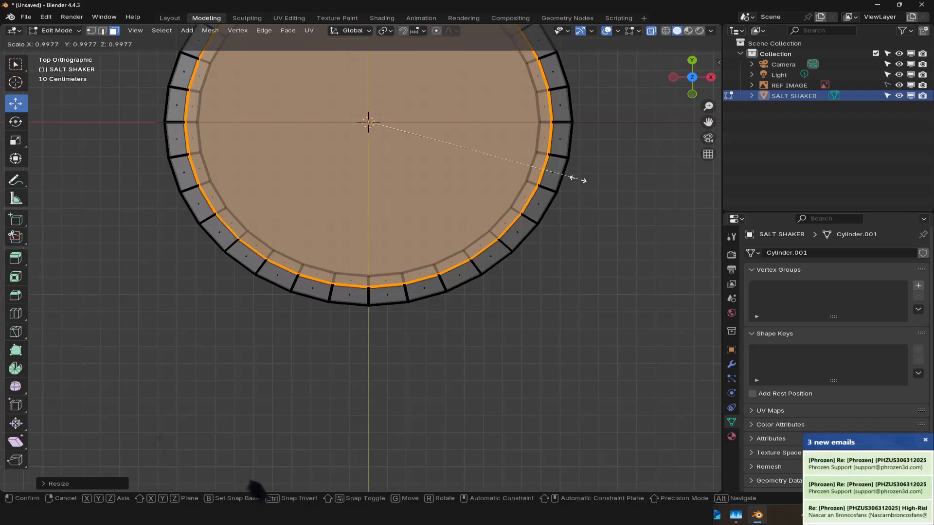
{"action": "left_click", "coordinate": [579, 177]}
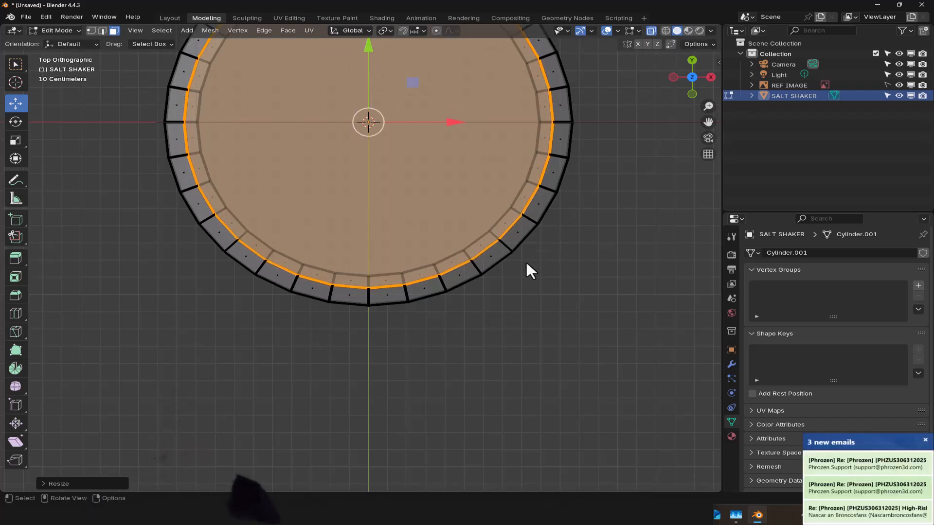
- Extrude the top face straight up to form a collar above the two ridges, ending partway up the metal cap
{"action": "middle_click_drag", "start_coordinate": [493, 297], "coordinate": [405, 296]}
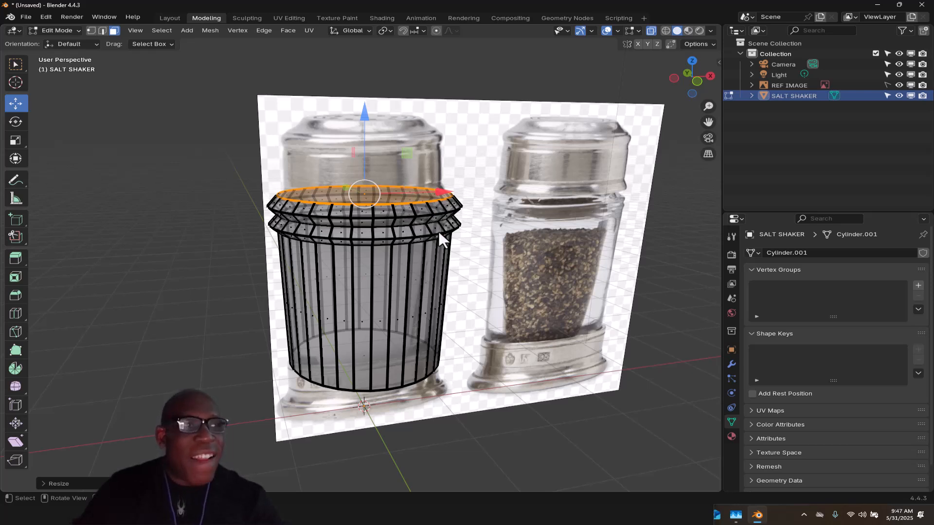
{"action": "key", "text": "e"}
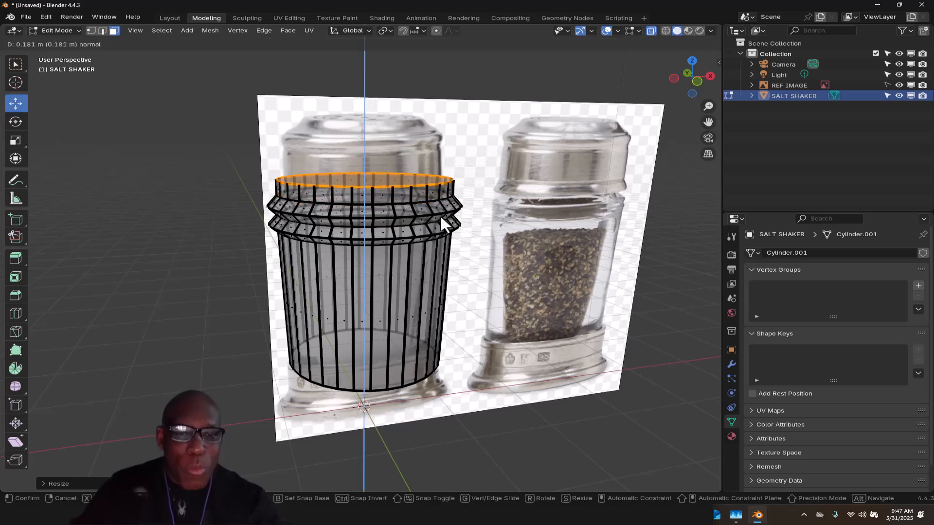
{"action": "left_click", "coordinate": [442, 198]}
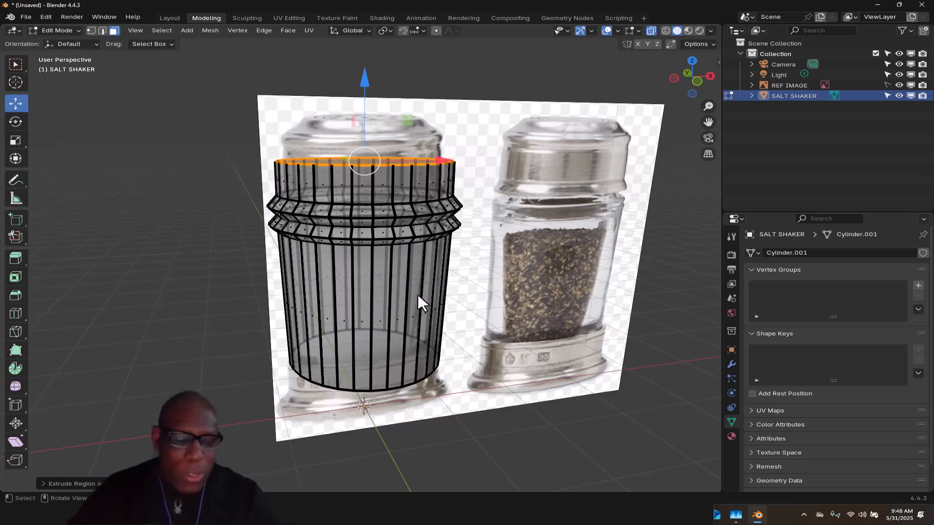
- Check the ridges in solid shading, then box-select the upper ridge and collar in front-view X-ray and lower them slightly along Z
{"action": "scroll", "coordinate": [467, 250], "scroll_direction": "up", "scroll_amount": 3}
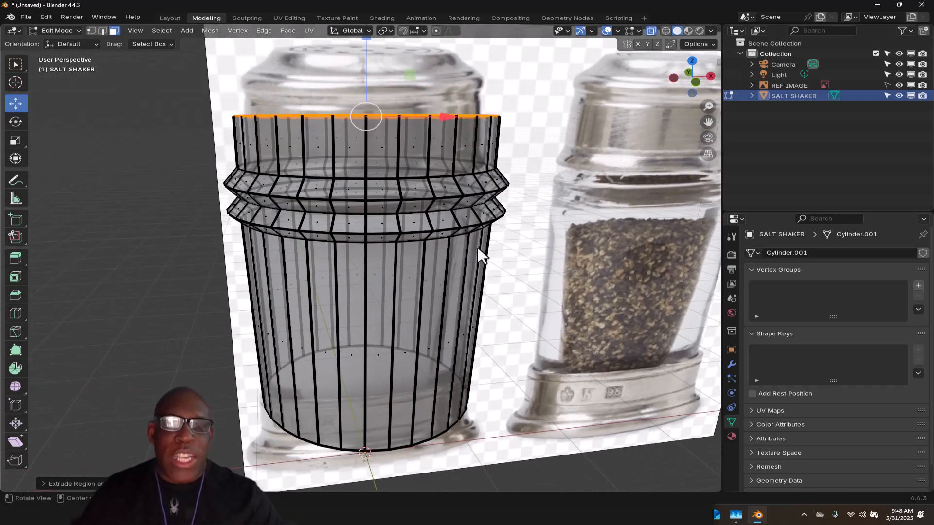
{"action": "key", "text": "alt+z"}
{"action": "middle_click_drag", "start_coordinate": [467, 267], "coordinate": [436, 262]}
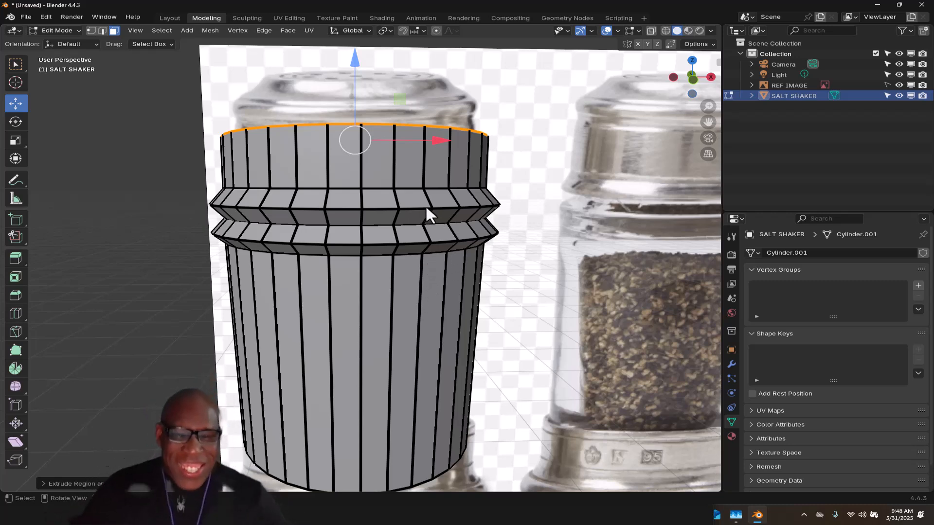
{"action": "middle_click_drag", "start_coordinate": [432, 243], "coordinate": [453, 234]}
{"action": "key", "text": "alt+z"}
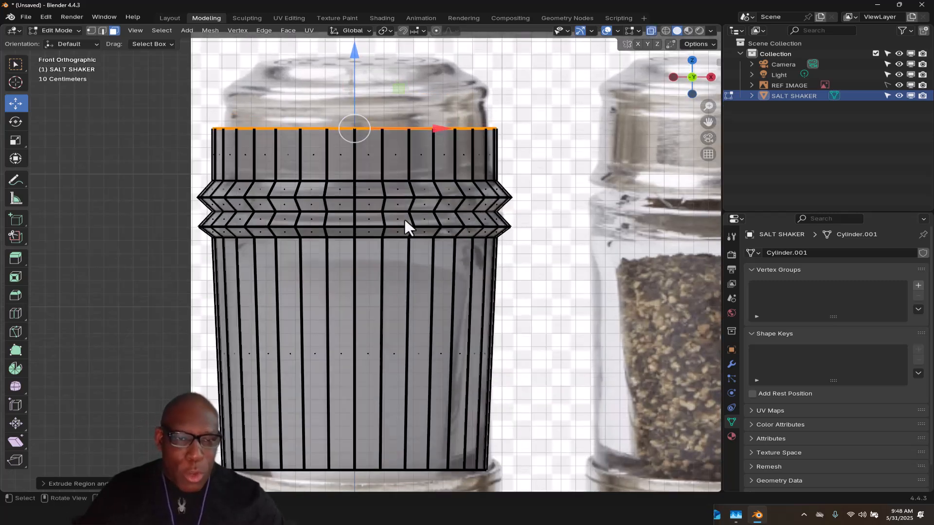
{"action": "left_click_drag", "start_coordinate": [190, 102], "coordinate": [534, 225]}
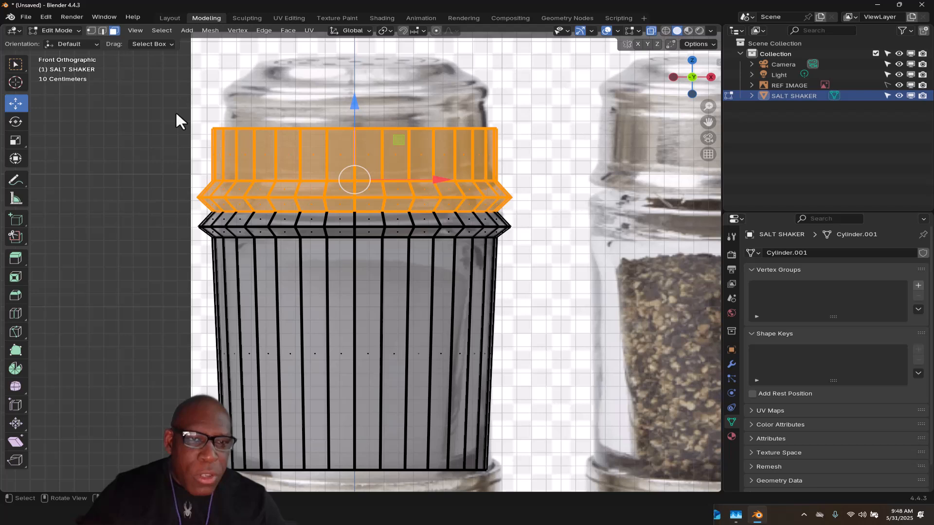
{"action": "left_click_drag", "start_coordinate": [355, 108], "coordinate": [353, 119]}
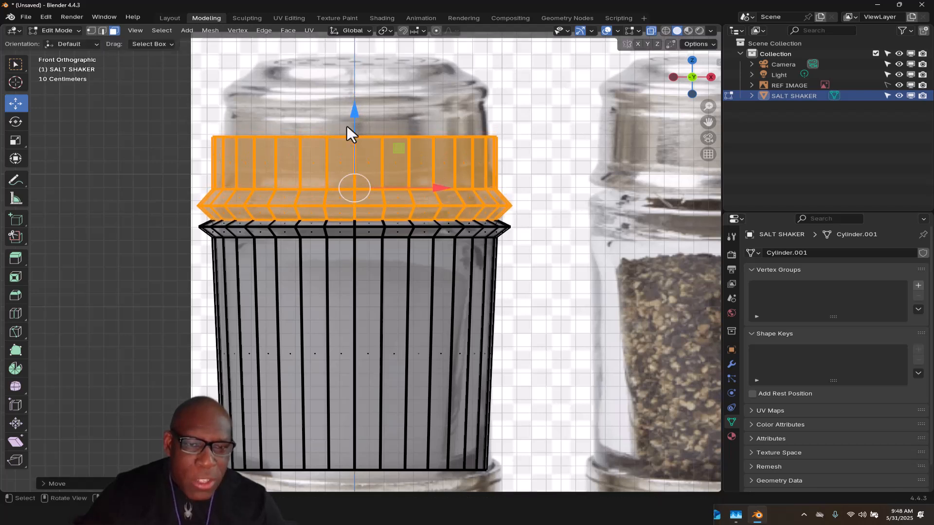
- Select the outer edge loop of the lower ridge and lower it slightly along Z
{"action": "key", "text": "2"}
{"action": "left_click", "coordinate": [309, 225], "text": "alt"}
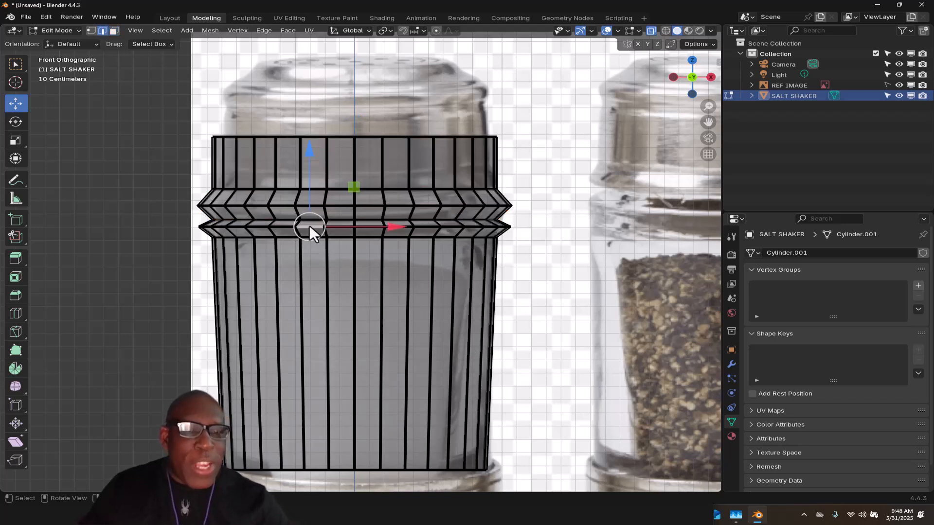
{"action": "left_click_drag", "start_coordinate": [355, 157], "coordinate": [357, 158]}
- Select all faces of the collar section above the upper ridge in face select mode
{"action": "left_click_drag", "start_coordinate": [197, 119], "coordinate": [511, 201]}
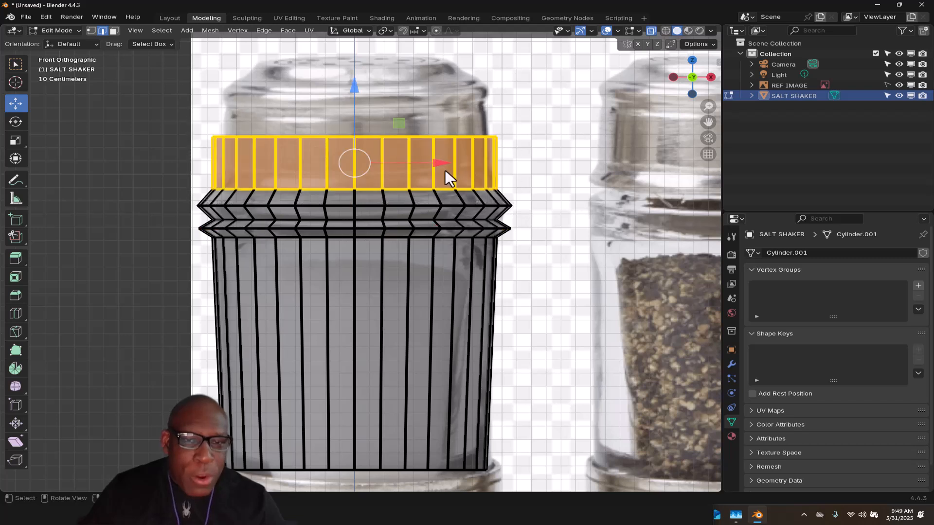
{"action": "key", "text": "3"}
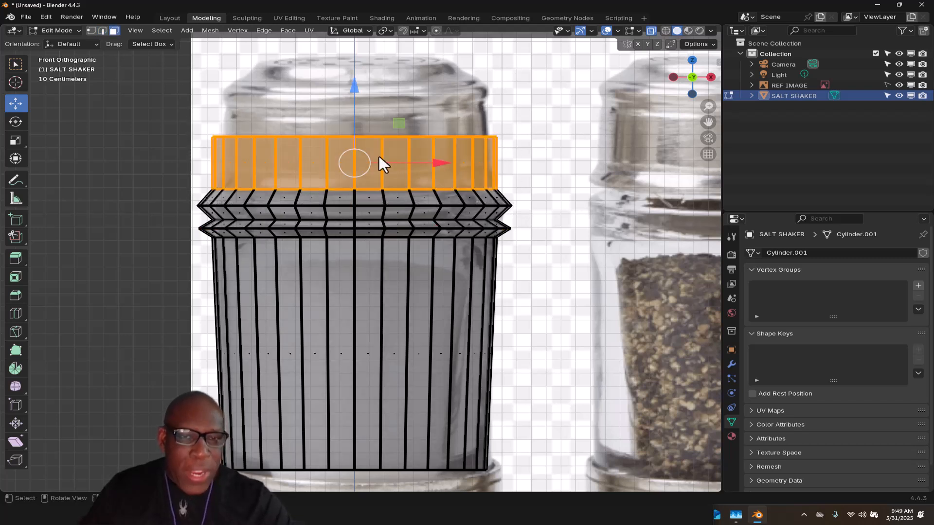
- Lower the upper ridge with the section above it slightly, and lower the top section alone a little more to flatten the ridge
{"action": "left_click_drag", "start_coordinate": [149, 90], "coordinate": [526, 210]}
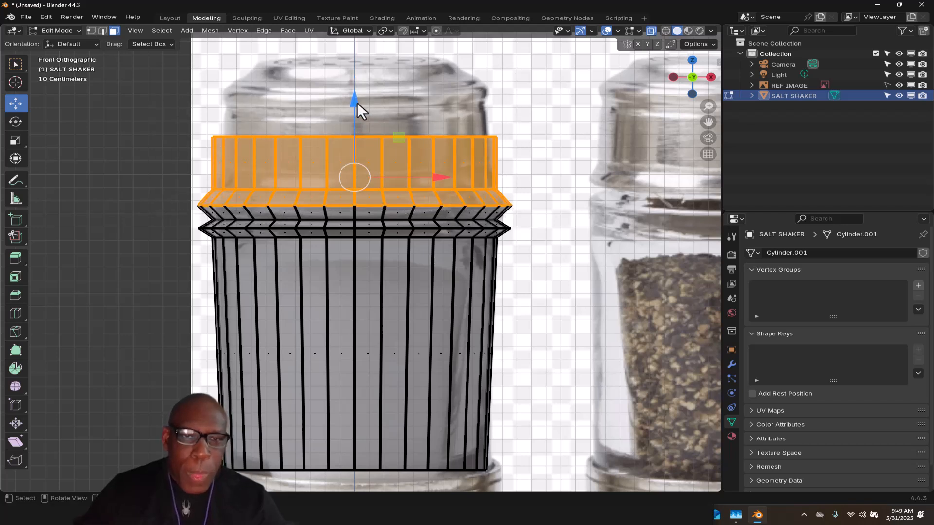
{"action": "left_click_drag", "start_coordinate": [356, 104], "coordinate": [355, 110]}
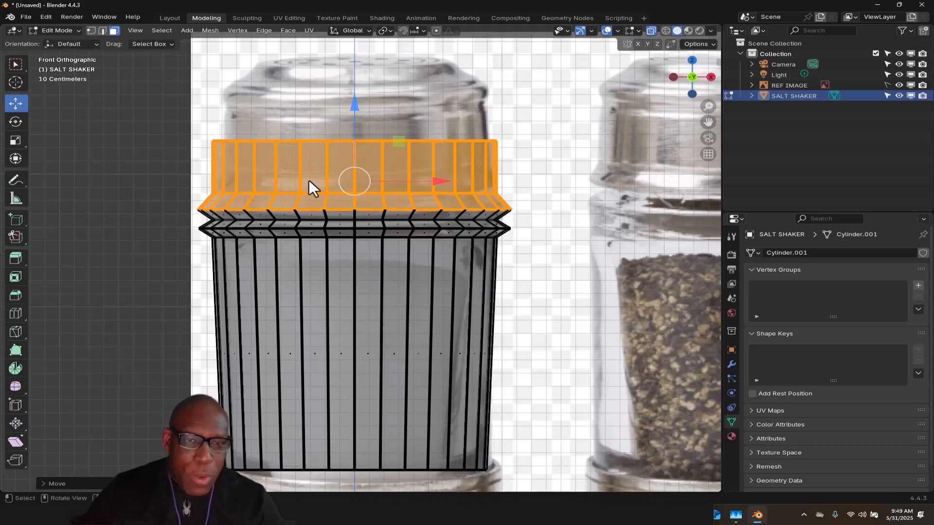
{"action": "left_click_drag", "start_coordinate": [180, 122], "coordinate": [529, 200]}
{"action": "mouse_move", "coordinate": [357, 96]}
{"action": "left_mouse_down"}
{"action": "mouse_move", "coordinate": [355, 114]}
{"action": "mouse_move", "coordinate": [357, 105]}
{"action": "left_mouse_up"}
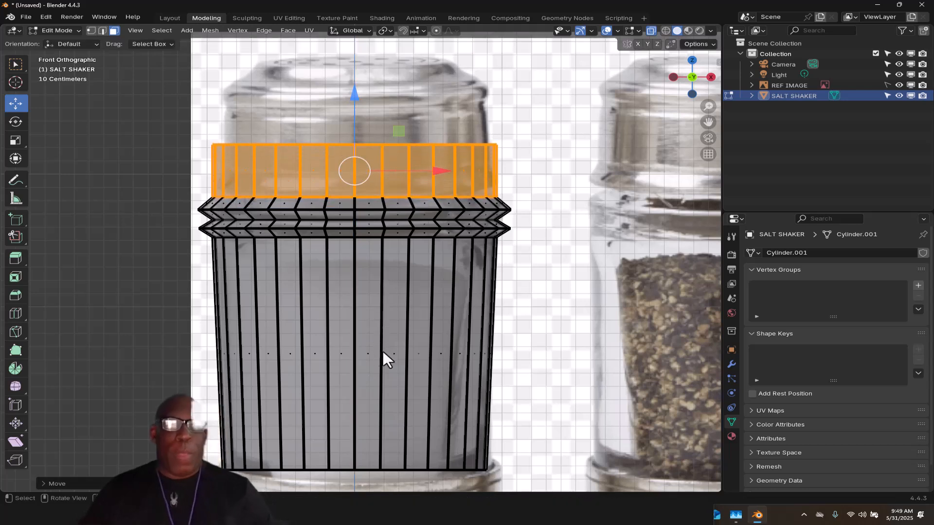
- Try out vertex, edge and face selection on the shaker body, picking an upper ridge edge and a side face
{"action": "middle_click_drag", "start_coordinate": [400, 229], "coordinate": [396, 156]}
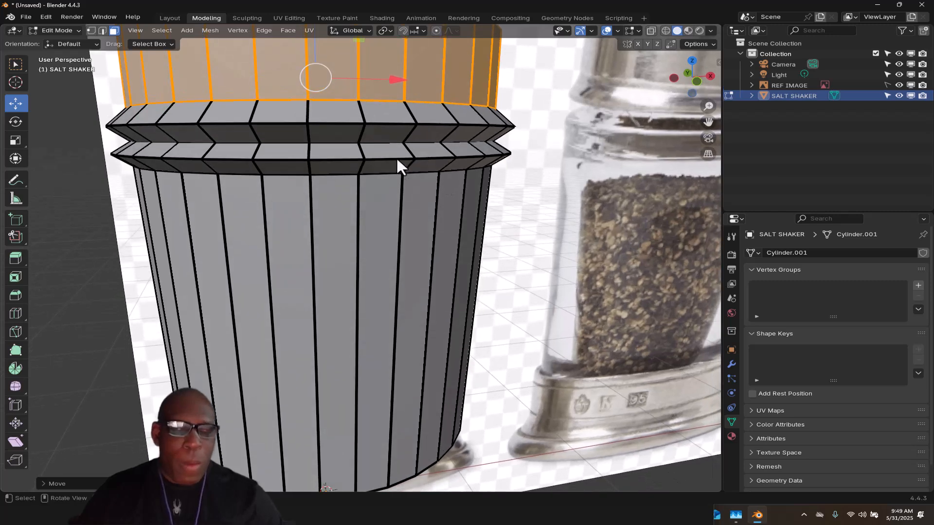
{"action": "key", "text": "1"}
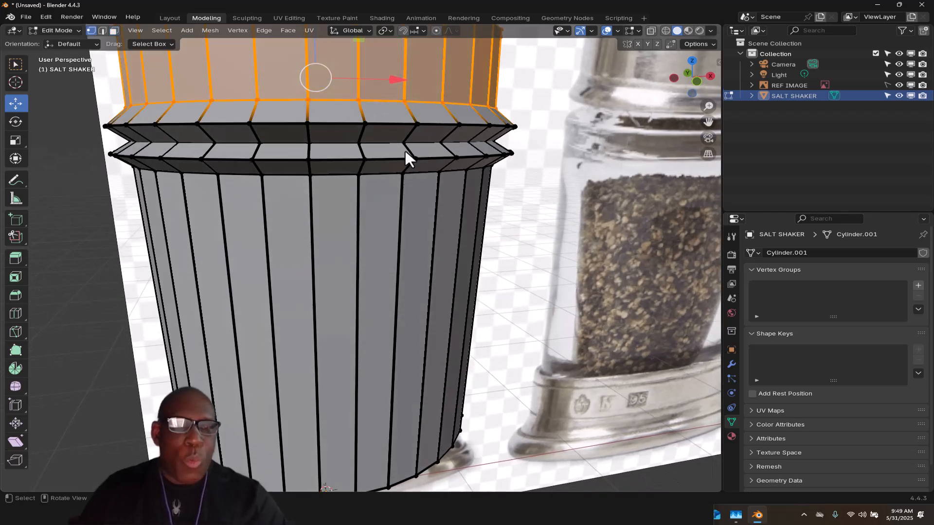
{"action": "left_click", "coordinate": [378, 104]}
{"action": "key", "text": "2"}
{"action": "left_click", "coordinate": [352, 125]}
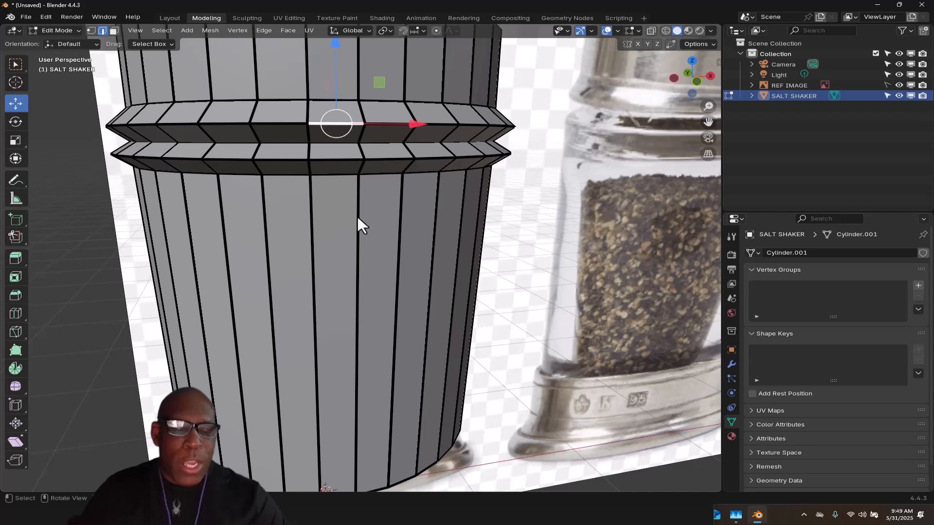
{"action": "key", "text": "3"}
{"action": "left_click", "coordinate": [332, 239]}
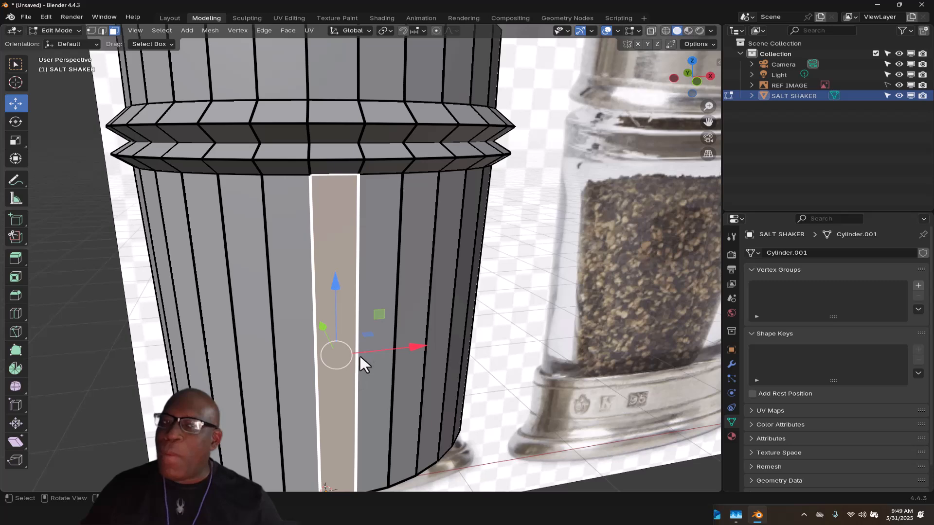
- Bevel the edge loop around the lower ridge with 4 segments and an offset of about 0.075 m
{"action": "key", "text": "2"}
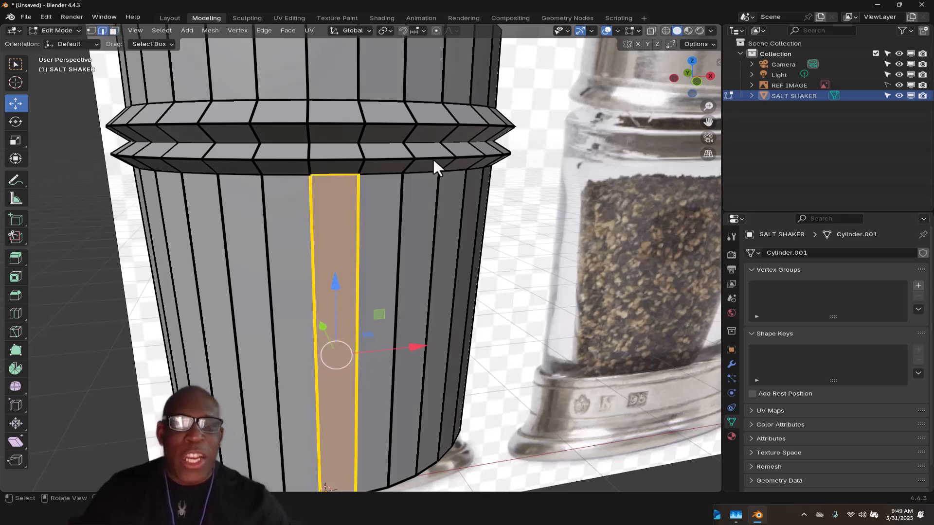
{"action": "left_click", "coordinate": [430, 155], "text": "alt"}
{"action": "middle_click_drag", "start_coordinate": [449, 190], "coordinate": [550, 183]}
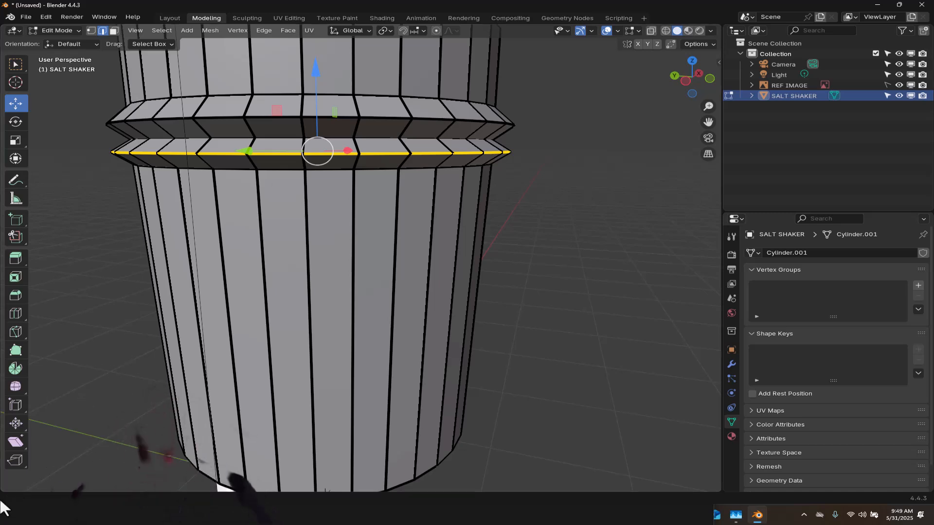
{"action": "middle_click_drag", "start_coordinate": [460, 240], "coordinate": [536, 259]}
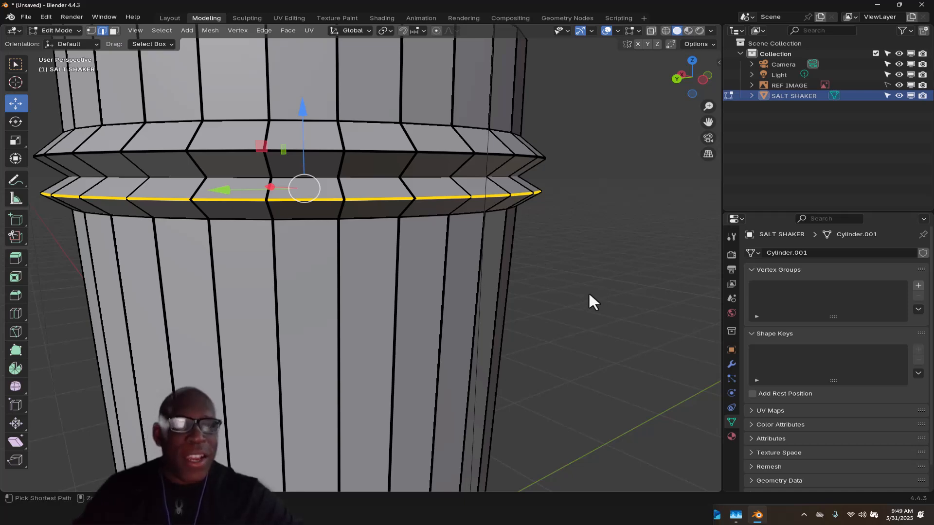
{"action": "key", "text": "ctrl+b"}
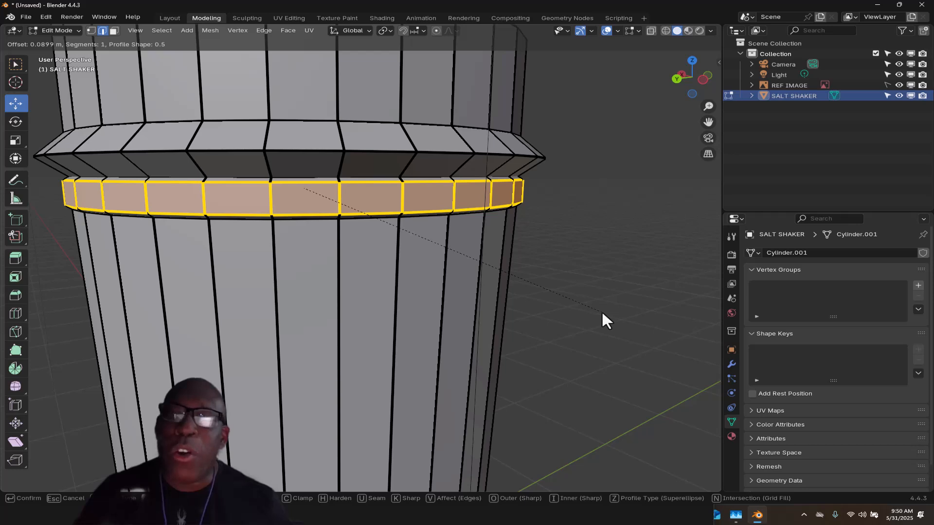
{"action": "scroll", "coordinate": [599, 304], "scroll_direction": "up", "scroll_amount": 3}
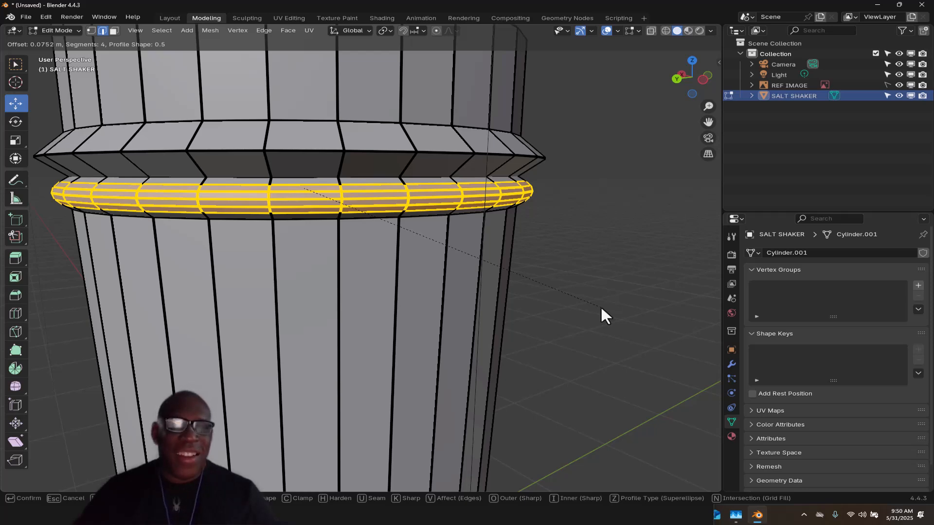
{"action": "left_click", "coordinate": [601, 308]}
- Bevel the edge loop around the upper ridge with 4 segments and an offset of about 0.079 m
{"action": "middle_click_drag", "start_coordinate": [462, 331], "coordinate": [539, 314]}
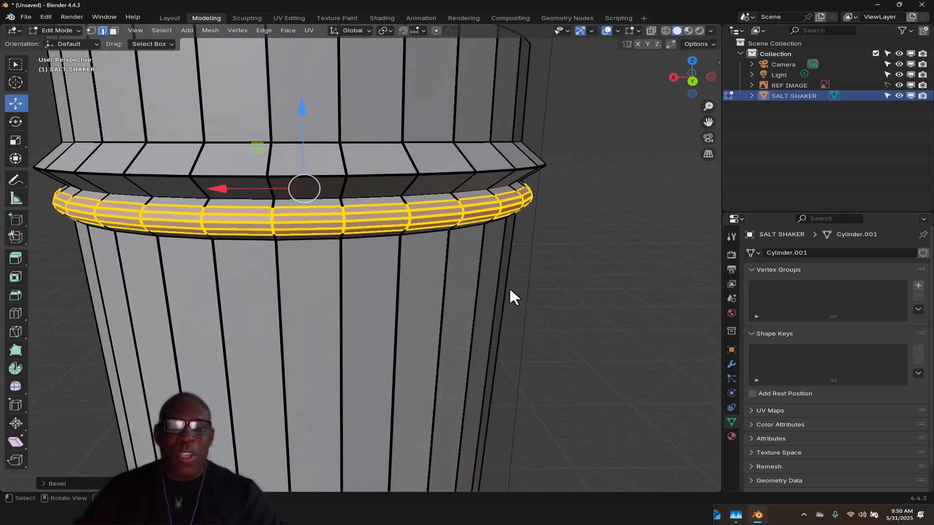
{"action": "left_click", "coordinate": [448, 174], "text": "alt"}
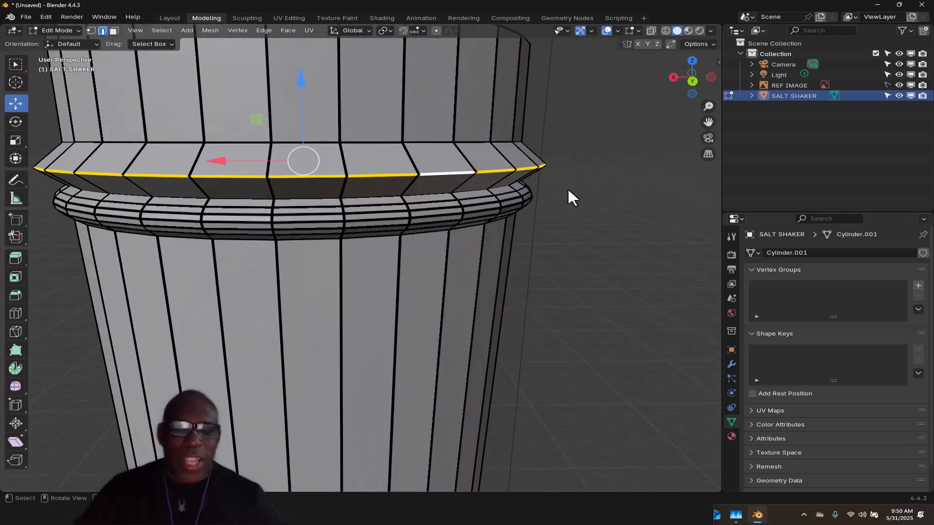
{"action": "key", "text": "ctrl+b"}
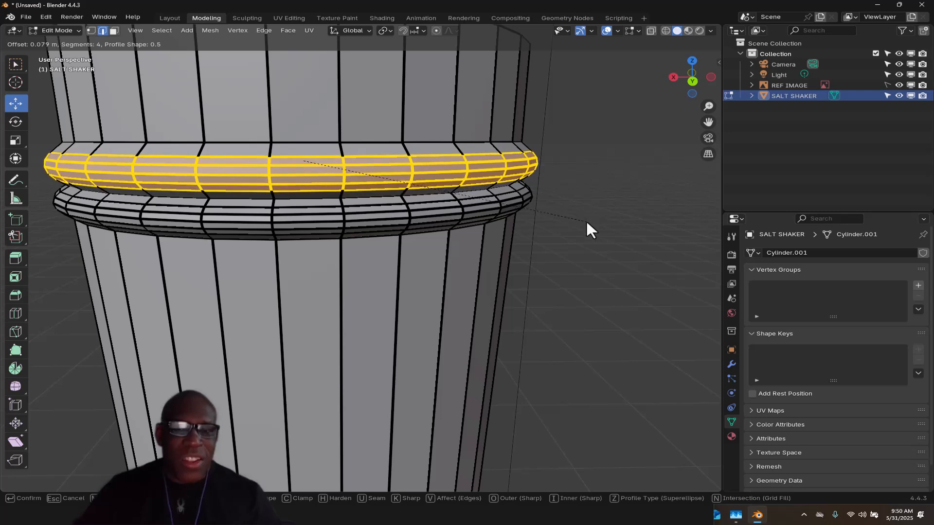
{"action": "left_click", "coordinate": [586, 223]}
- Bevel the edge loop in the groove between the two ridges with 3 segments and an offset of about 0.028 m
{"action": "middle_click_drag", "start_coordinate": [525, 328], "coordinate": [502, 190]}
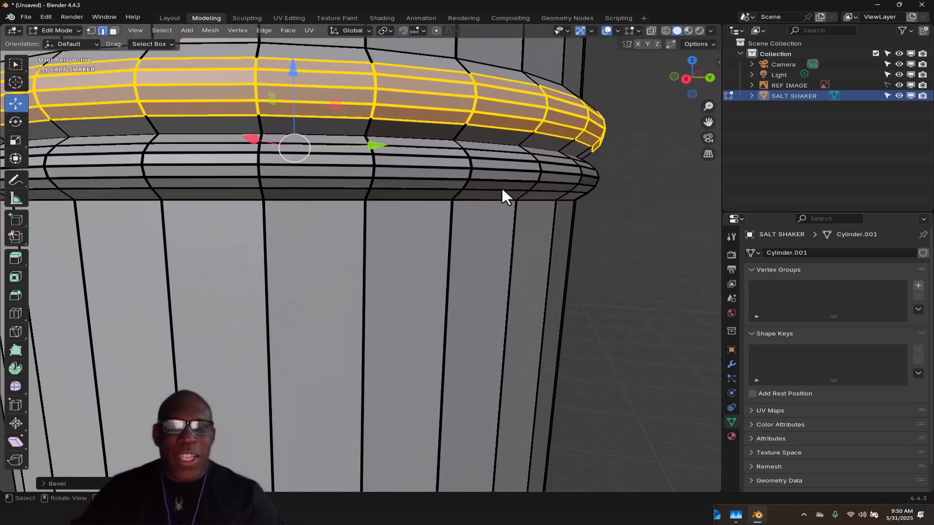
{"action": "left_click", "coordinate": [436, 140], "text": "alt"}
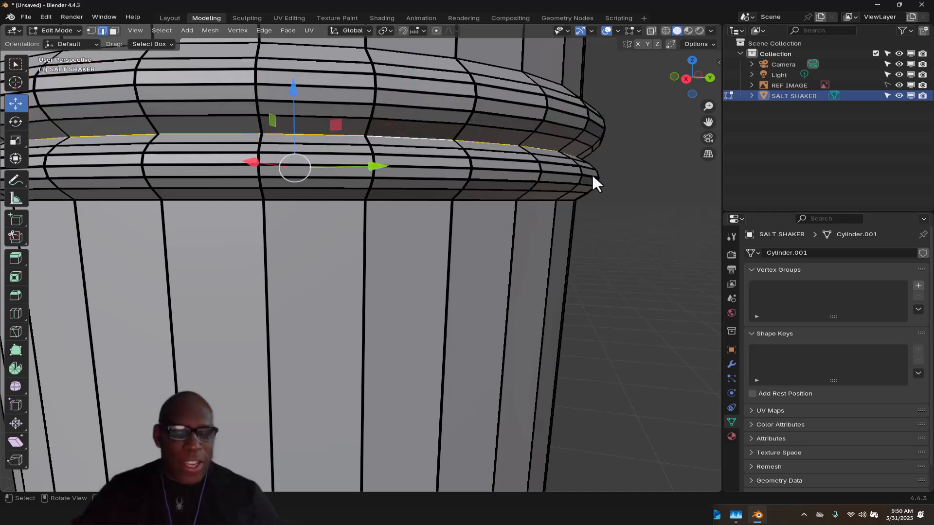
{"action": "key", "text": "ctrl+b"}
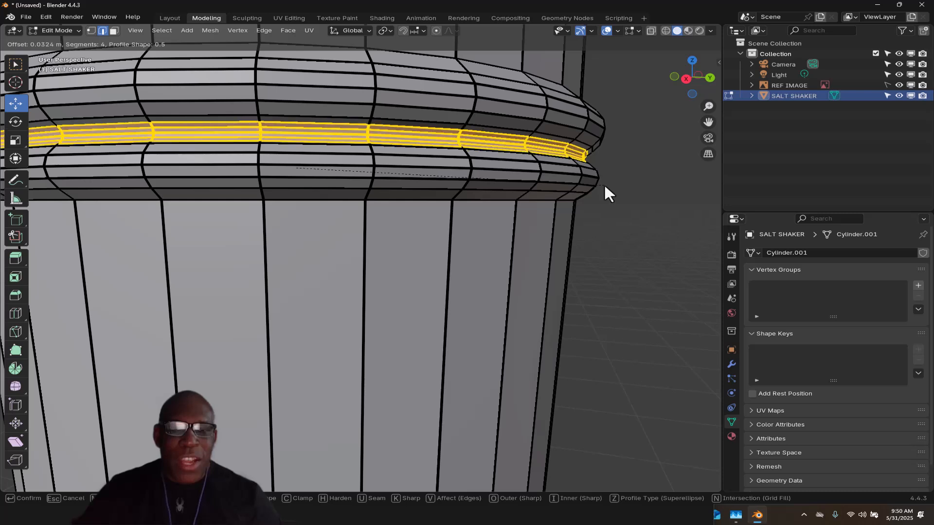
{"action": "scroll", "coordinate": [603, 183], "scroll_direction": "down", "scroll_amount": 2}
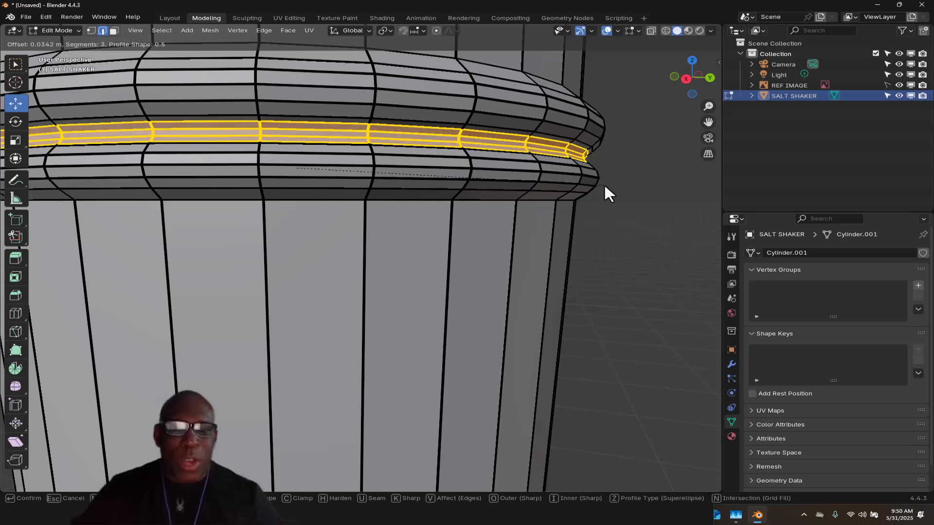
{"action": "scroll", "coordinate": [604, 183], "scroll_direction": "up", "scroll_amount": 1}
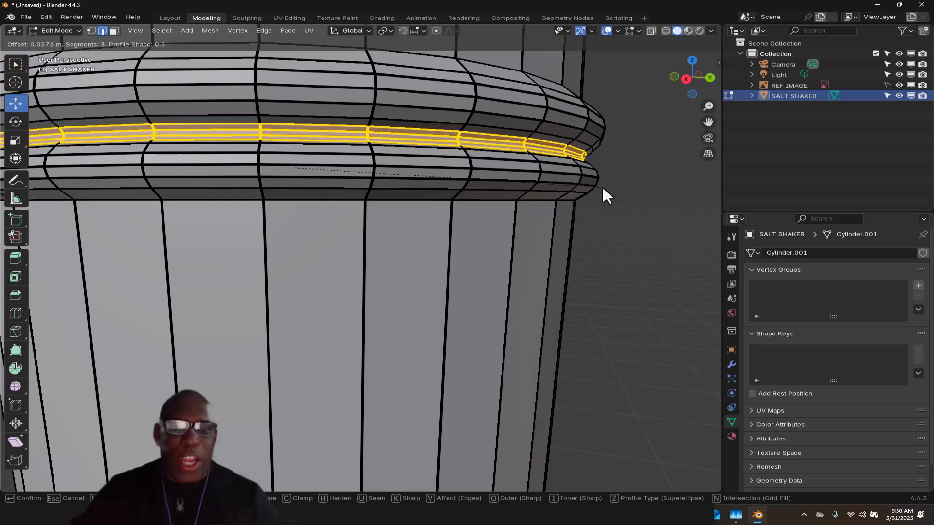
{"action": "left_click", "coordinate": [603, 188]}
- Switch the shaker to Object Mode and examine its rounded ridges beside the reference image
{"action": "scroll", "coordinate": [402, 412], "scroll_direction": "down", "scroll_amount": 6}
{"action": "middle_click_drag", "start_coordinate": [402, 412], "coordinate": [643, 339]}
{"action": "key", "text": "ctrl+Tab"}
{"action": "left_click", "coordinate": [527, 336]}
{"action": "middle_click_drag", "start_coordinate": [508, 367], "coordinate": [419, 390]}
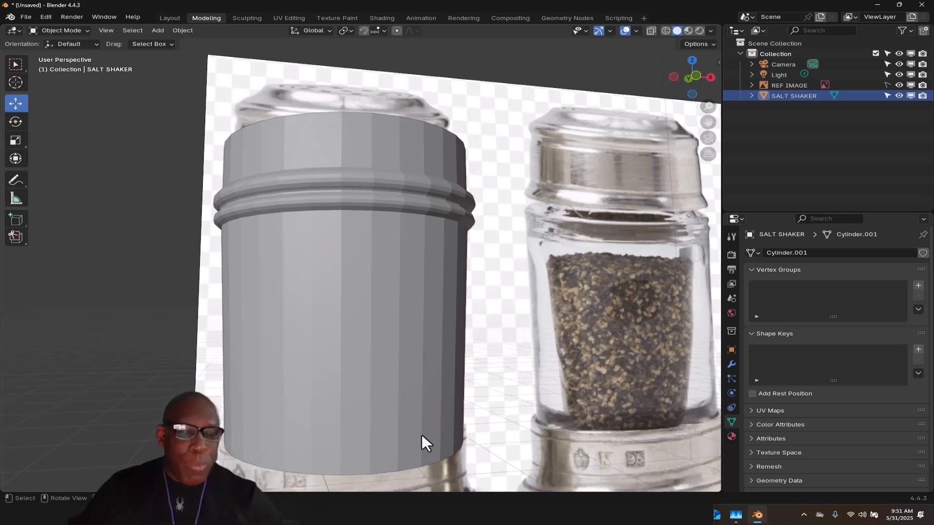
{"action": "middle_click_drag", "start_coordinate": [488, 313], "coordinate": [375, 400], "text": "ctrl"}
- Show the shaker in front view with X-ray enabled to compare its outline with the reference image
{"action": "key", "text": "KP_1"}
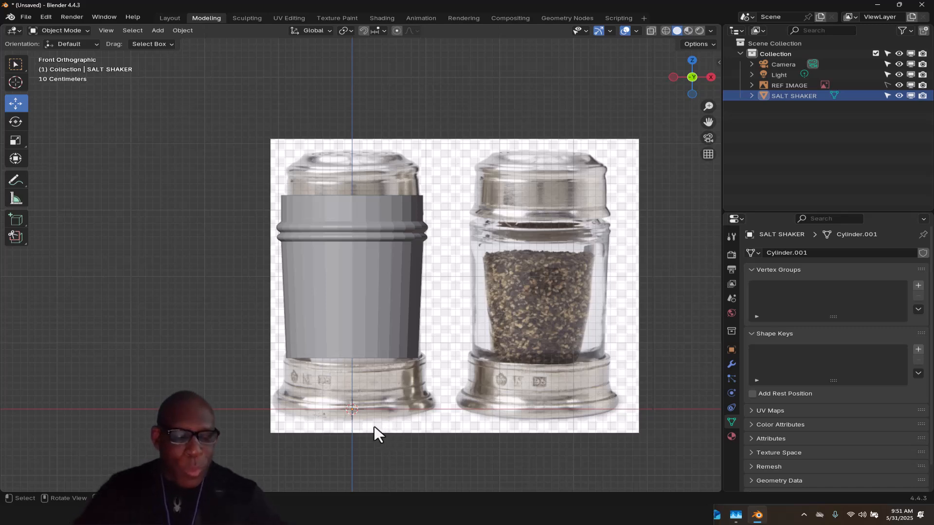
{"action": "key", "text": "alt+z"}
{"action": "middle_click_drag", "start_coordinate": [375, 426], "coordinate": [354, 303], "text": "ctrl"}
{"action": "mouse_move", "coordinate": [401, 183]}
{"action": "middle_mouse_down", "text": "ctrl"}
{"action": "mouse_move", "coordinate": [369, 177]}
{"action": "mouse_move", "coordinate": [399, 179]}
{"action": "mouse_move", "coordinate": [402, 189]}
{"action": "middle_mouse_up", "text": "ctrl"}
- Scale the salt shaker to about 0.98 in X and Y only, locking Z, to match the reference outline
{"action": "left_click", "coordinate": [414, 232]}
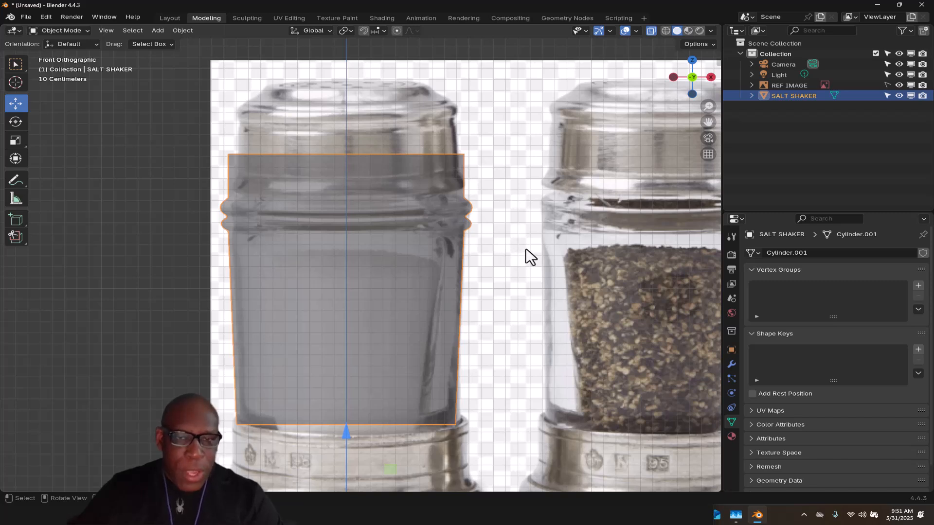
{"action": "key", "text": "s"}
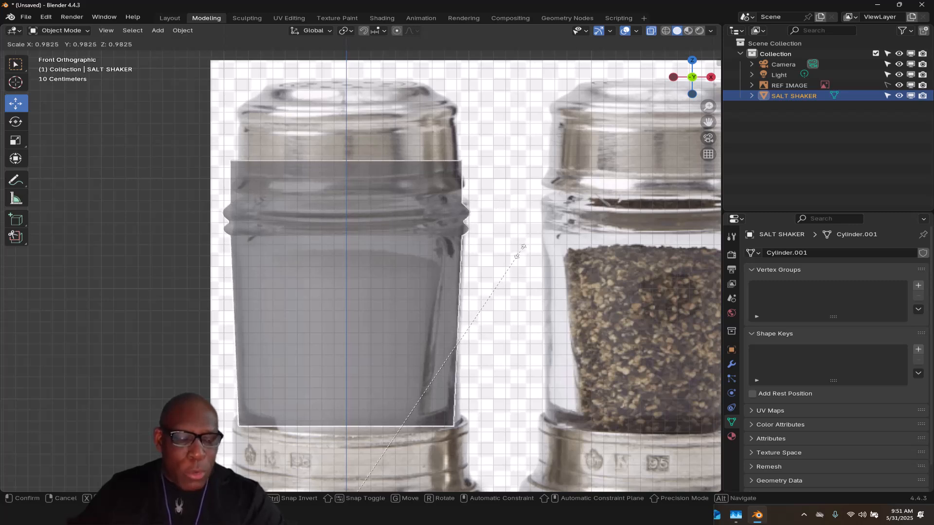
{"action": "left_click", "coordinate": [521, 277]}
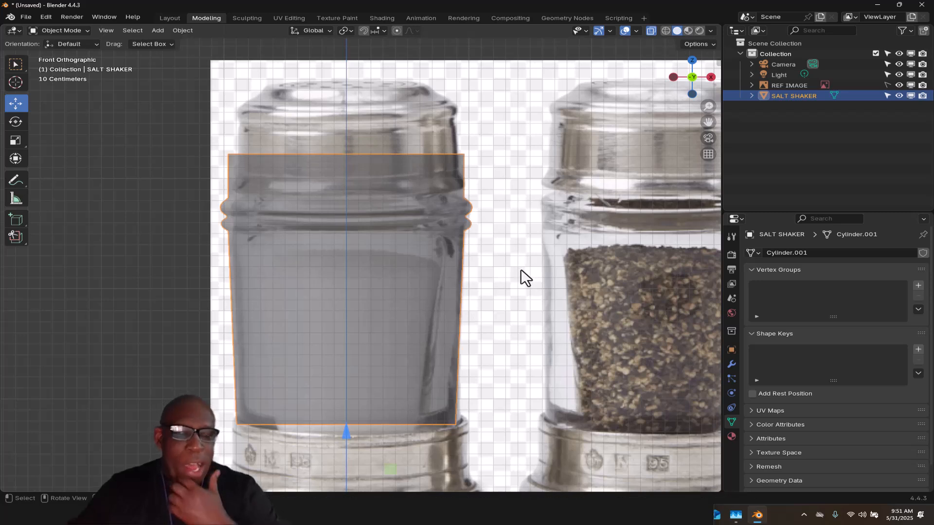
{"action": "key", "text": "s"}
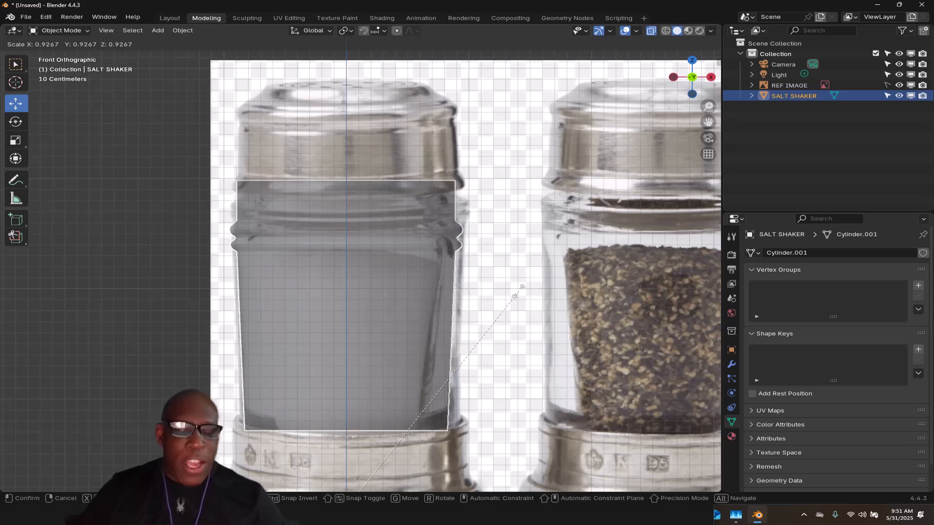
{"action": "key", "text": "shift+z"}
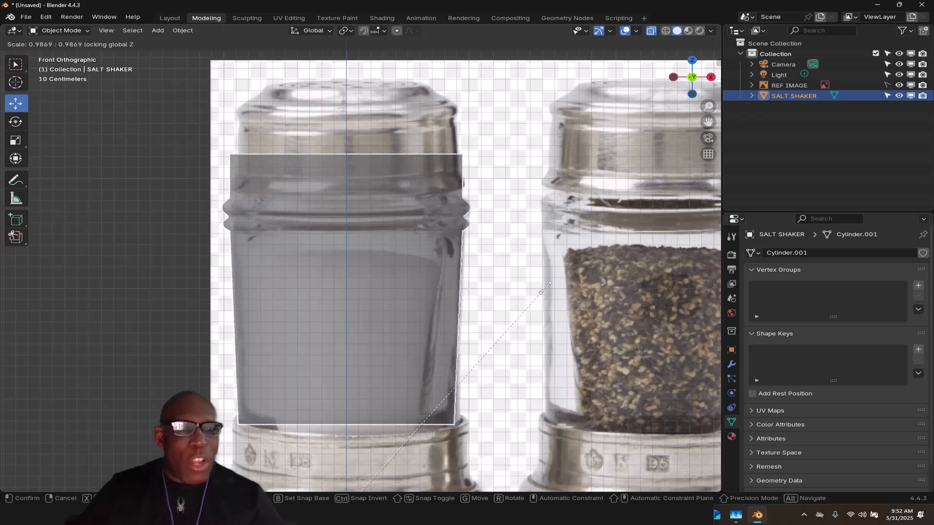
{"action": "left_click", "coordinate": [541, 287]}
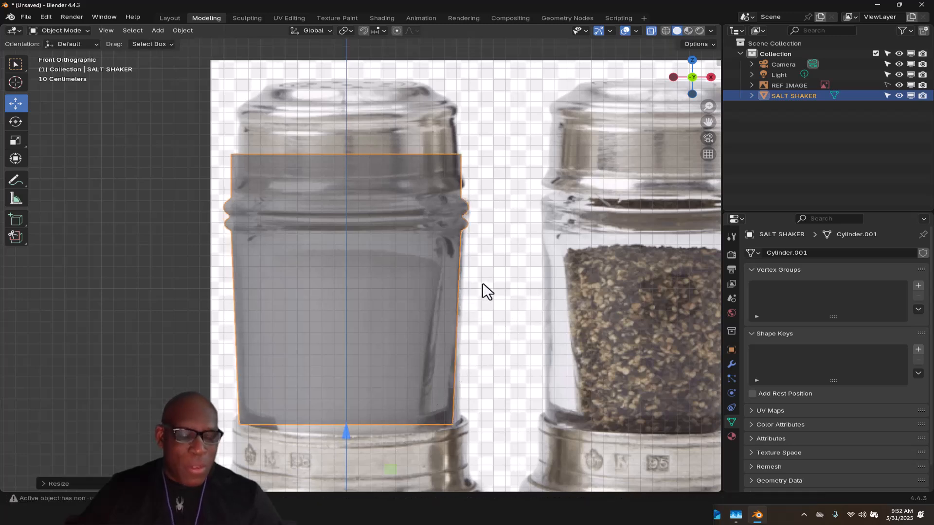
- Apply Rotation & Scale to the salt shaker
{"action": "mouse_move", "coordinate": [477, 188]}
{"action": "middle_mouse_down"}
{"action": "mouse_move", "coordinate": [495, 215]}
{"action": "mouse_move", "coordinate": [472, 156]}
{"action": "mouse_move", "coordinate": [472, 191]}
{"action": "mouse_move", "coordinate": [492, 179]}
{"action": "middle_mouse_up"}
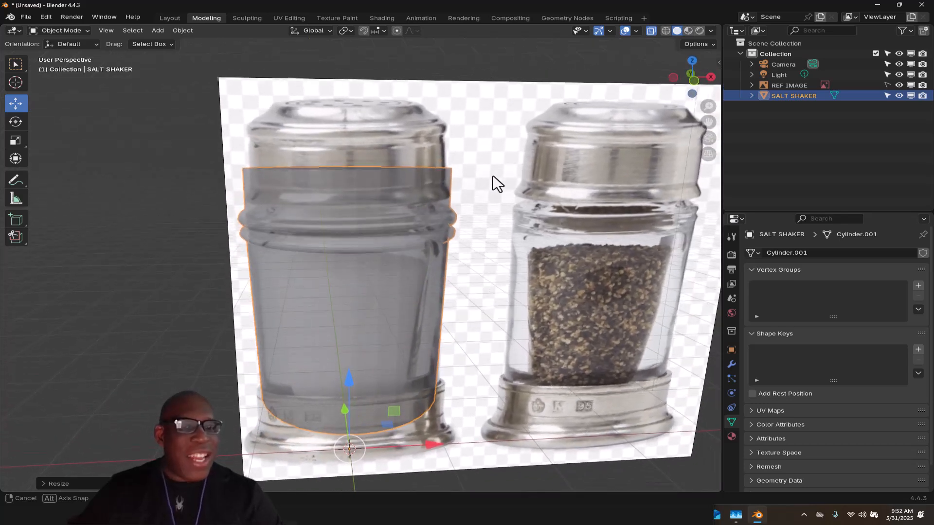
{"action": "key", "text": "ctrl+a"}
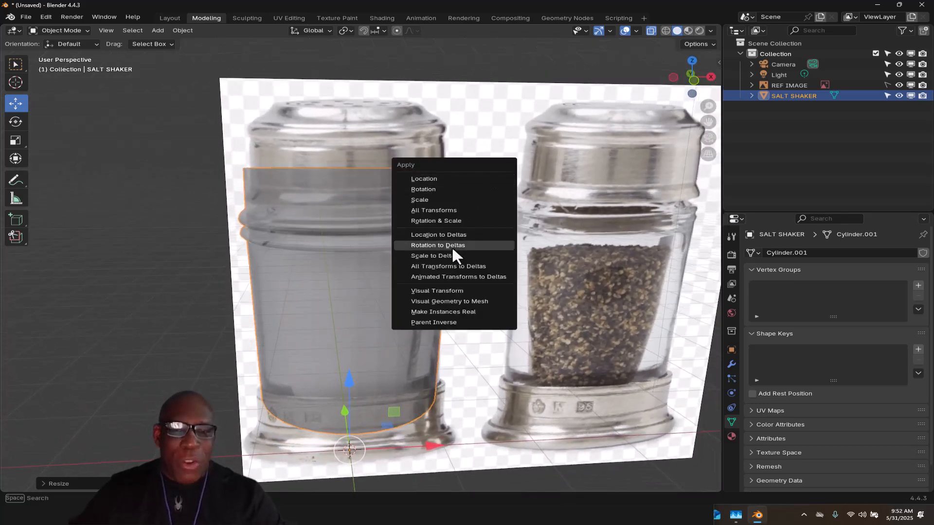
{"action": "left_click", "coordinate": [450, 221]}
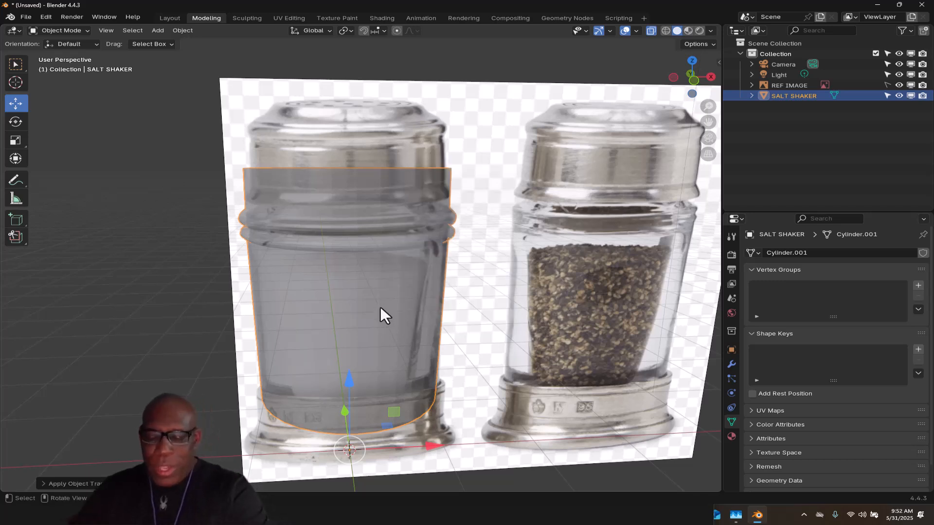
- Put the salt shaker in Edit Mode, turn X-ray off and bring its top surface into view
{"action": "key", "text": "KP_1"}
{"action": "middle_click_drag", "start_coordinate": [406, 393], "coordinate": [429, 369]}
{"action": "key", "text": "ctrl+Tab"}
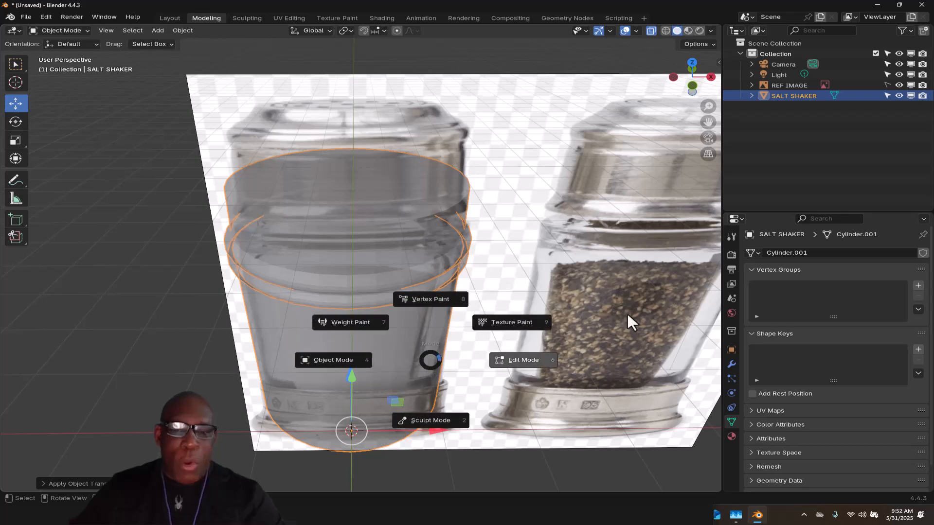
{"action": "left_click", "coordinate": [511, 361]}
{"action": "key", "text": "alt+z"}
{"action": "middle_click_drag", "start_coordinate": [407, 247], "coordinate": [404, 256]}
- Delete the top cap face of the shaker to open the container
{"action": "key", "text": "3"}
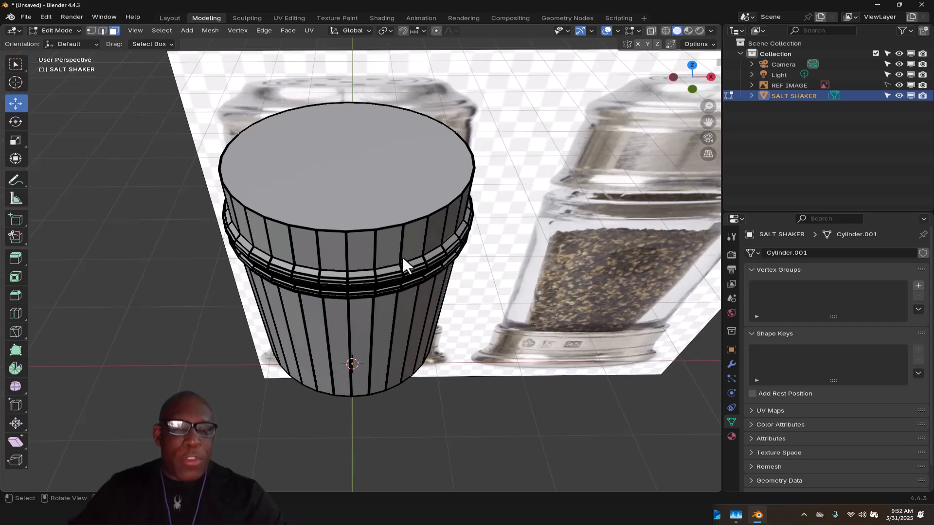
{"action": "left_click", "coordinate": [340, 168]}
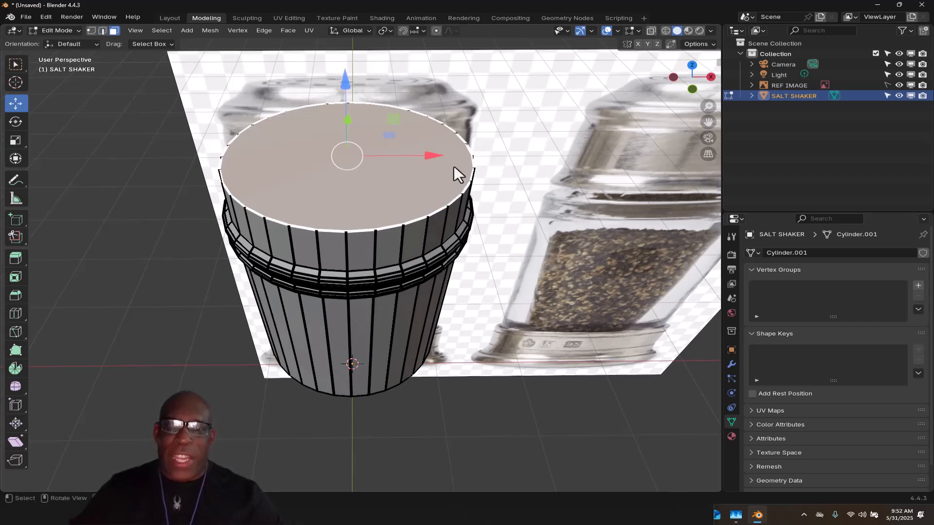
{"action": "key", "text": "x"}
{"action": "left_click", "coordinate": [430, 189]}
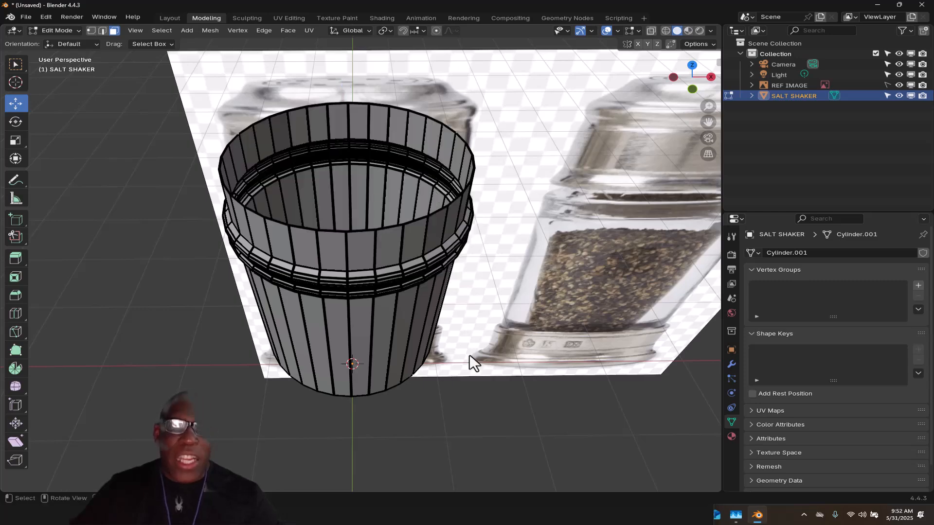
- Enlarge the contents of the 3D viewport's sidebar and the properties editor, keeping the sidebar closed
{"action": "middle_click_drag", "start_coordinate": [482, 337], "coordinate": [381, 235]}
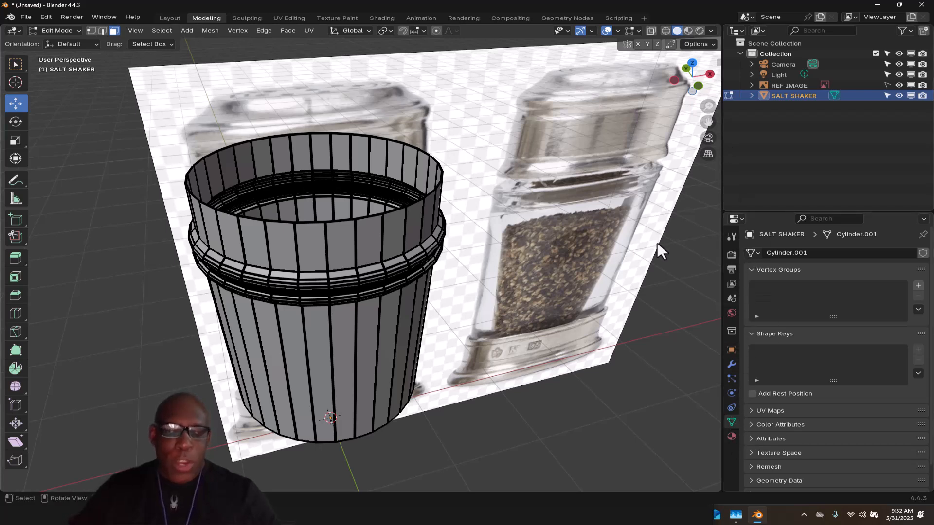
{"action": "key", "text": "n"}
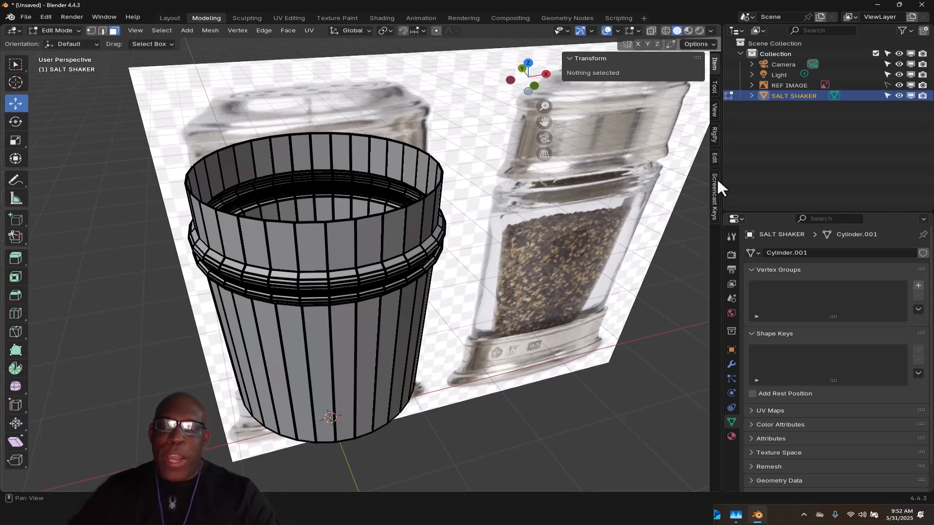
{"action": "middle_click_drag", "start_coordinate": [716, 184], "coordinate": [729, 173], "text": "ctrl"}
{"action": "middle_click_drag", "start_coordinate": [21, 147], "coordinate": [20, 146], "text": "ctrl"}
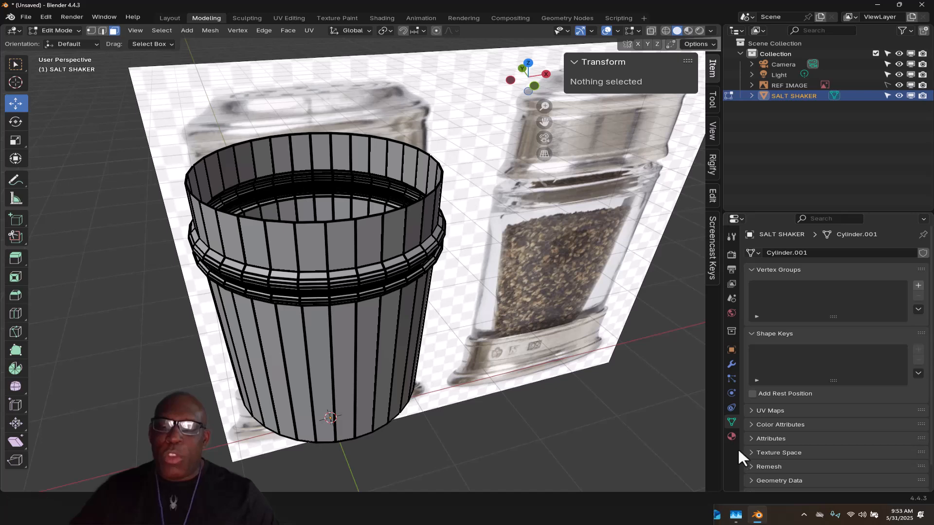
{"action": "middle_click_drag", "start_coordinate": [784, 386], "coordinate": [819, 352], "text": "ctrl"}
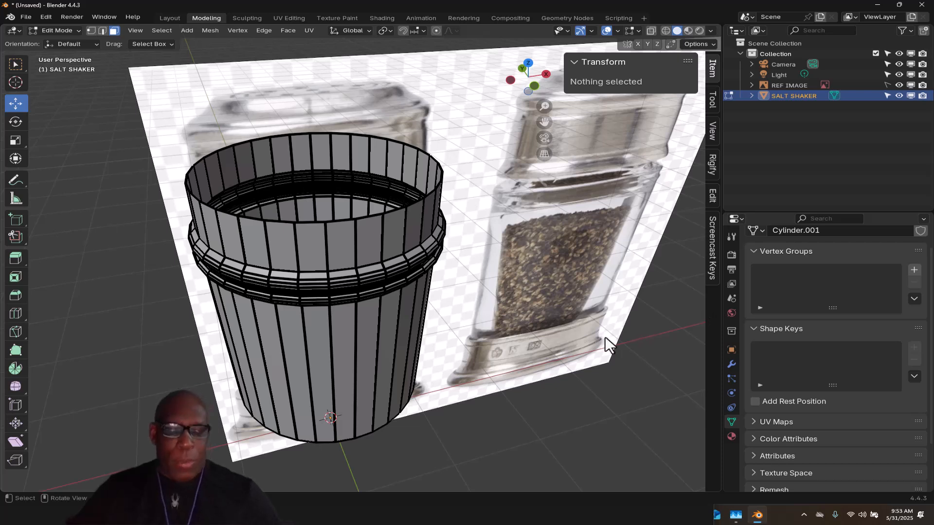
{"action": "key", "text": "n"}
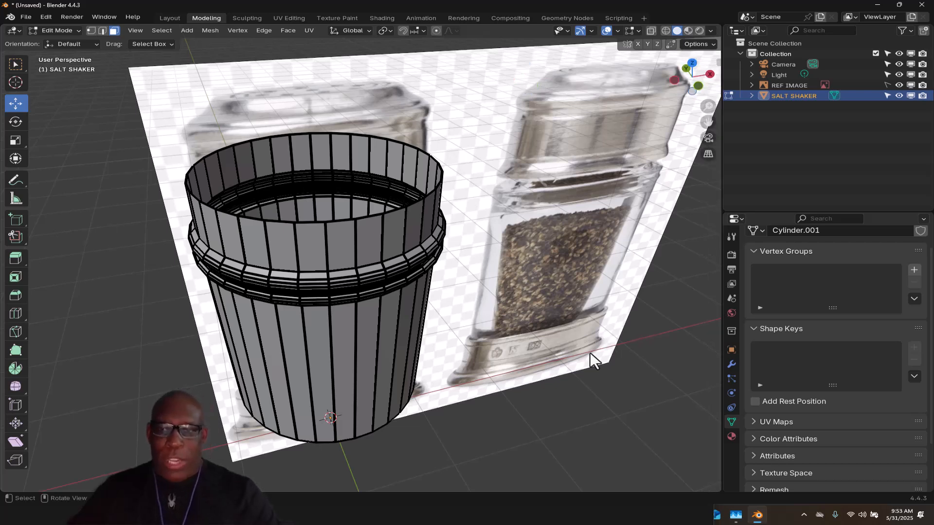
- Add a Solidify modifier to the salt shaker and set its thickness to 0.067 m
{"action": "left_click", "coordinate": [732, 364]}
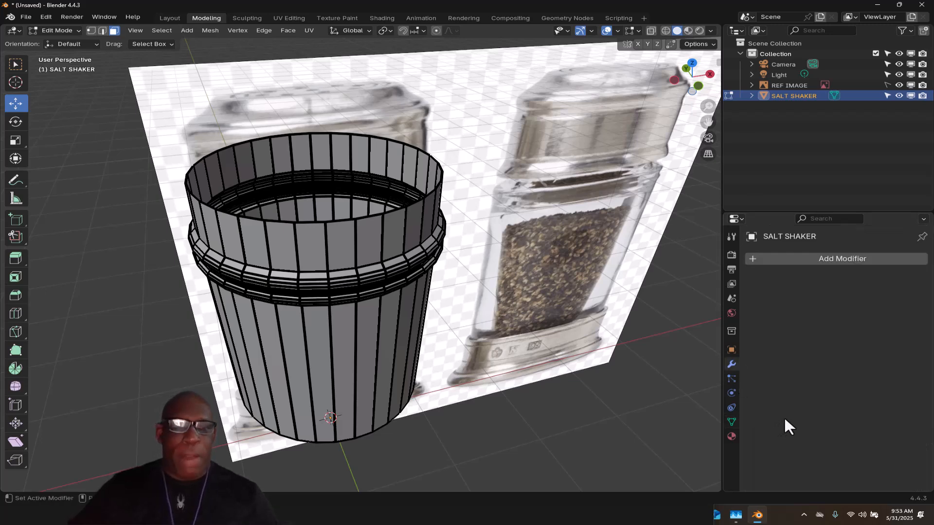
{"action": "scroll", "coordinate": [326, 277], "scroll_direction": "up", "scroll_amount": 4}
{"action": "middle_click_drag", "start_coordinate": [352, 238], "coordinate": [462, 301]}
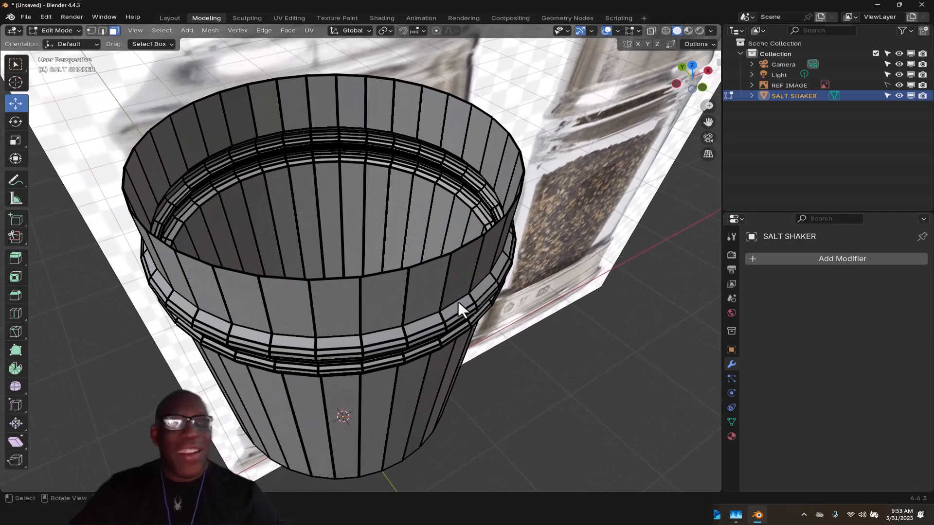
{"action": "left_click", "coordinate": [841, 258]}
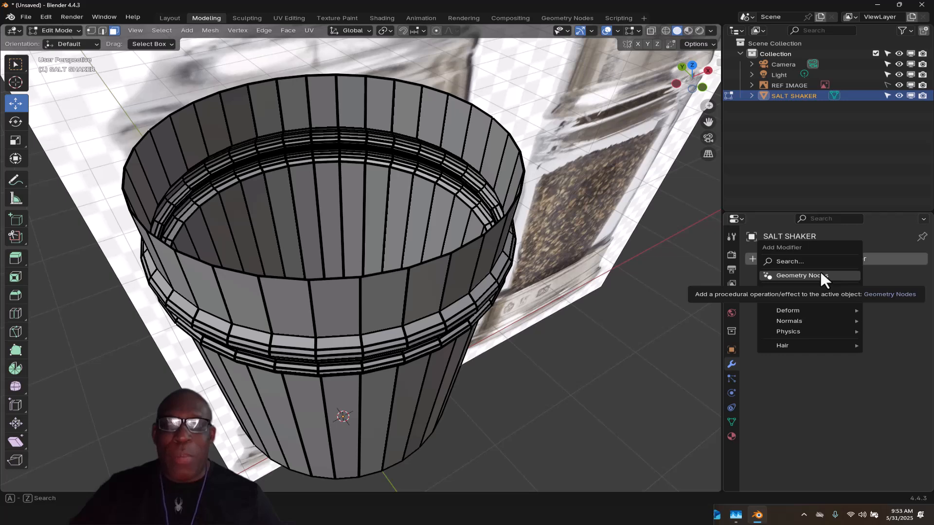
{"action": "mouse_move", "coordinate": [794, 301]}
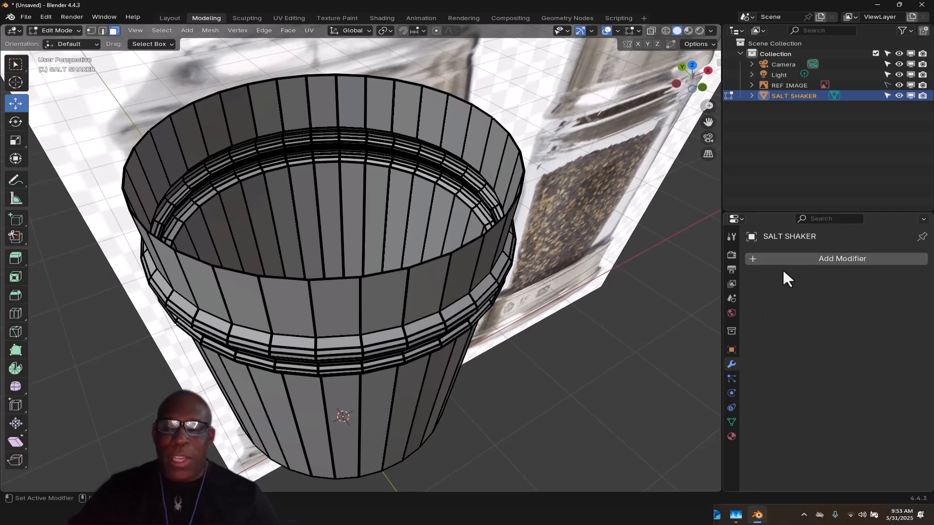
{"action": "left_click", "coordinate": [796, 259]}
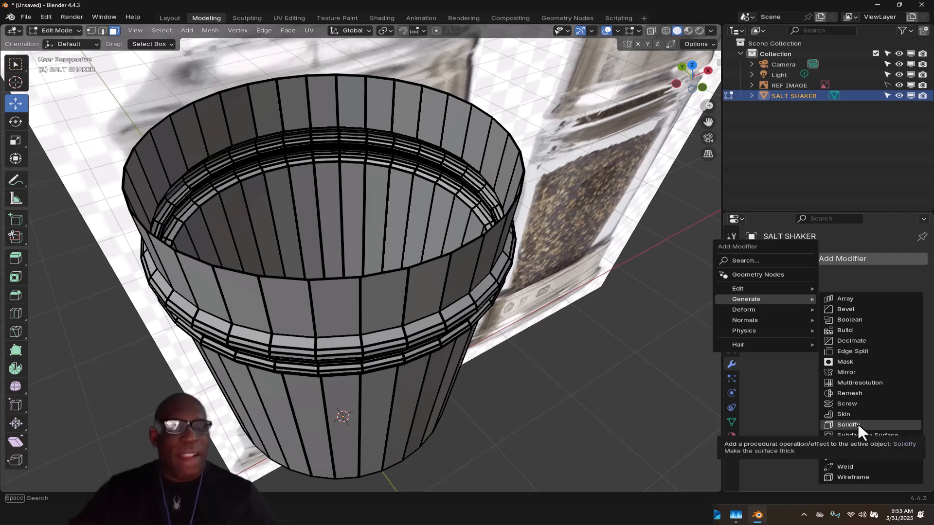
{"action": "left_click", "coordinate": [857, 423]}
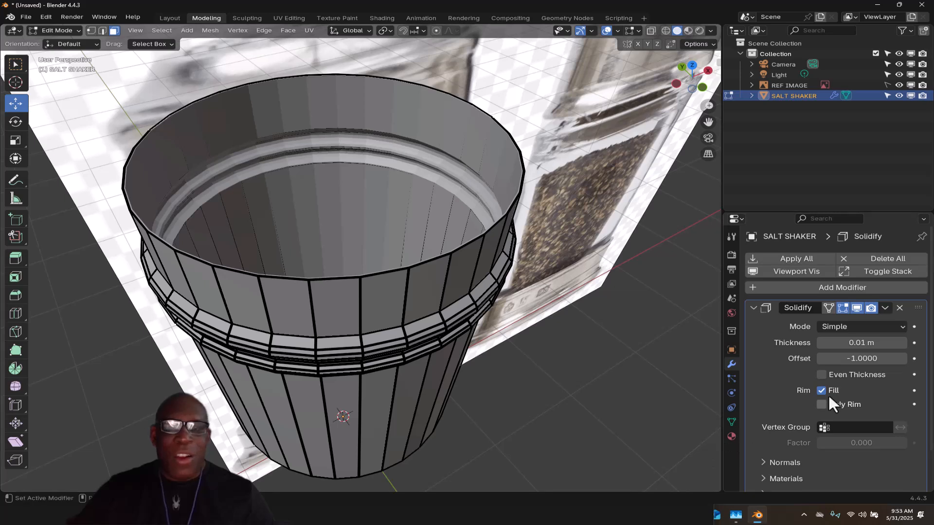
{"action": "left_click_drag", "start_coordinate": [804, 211], "coordinate": [806, 147]}
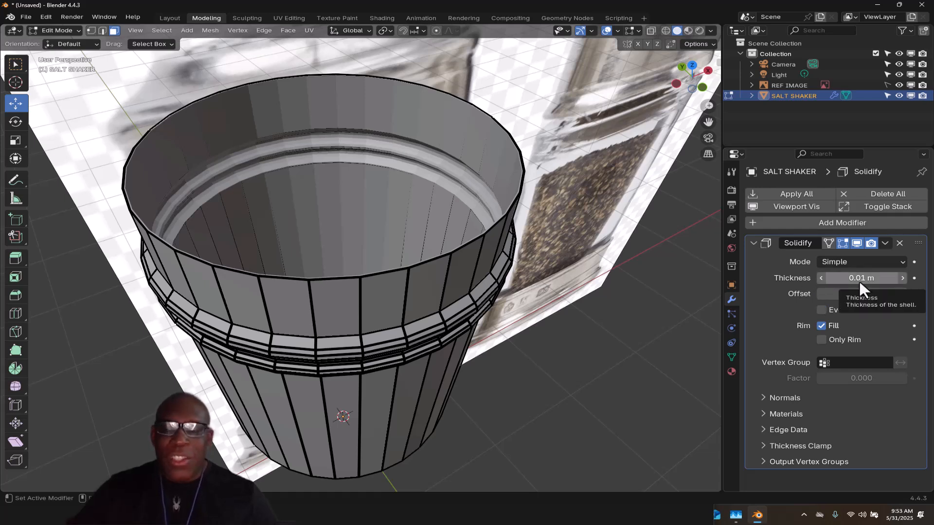
{"action": "left_click_drag", "start_coordinate": [859, 280], "coordinate": [922, 280]}
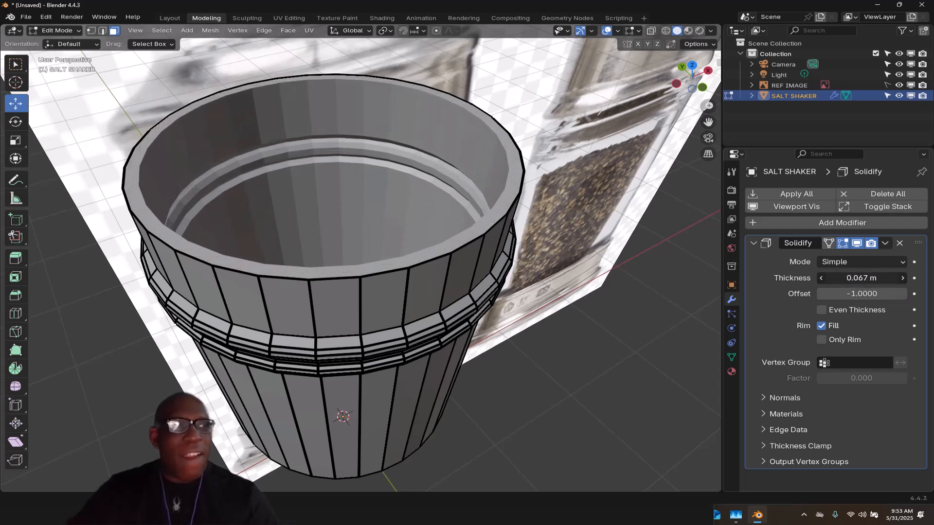
- View the shaker's lower end from the front, turn X-ray on and return to Object Mode
{"action": "middle_click_drag", "start_coordinate": [572, 365], "coordinate": [420, 338]}
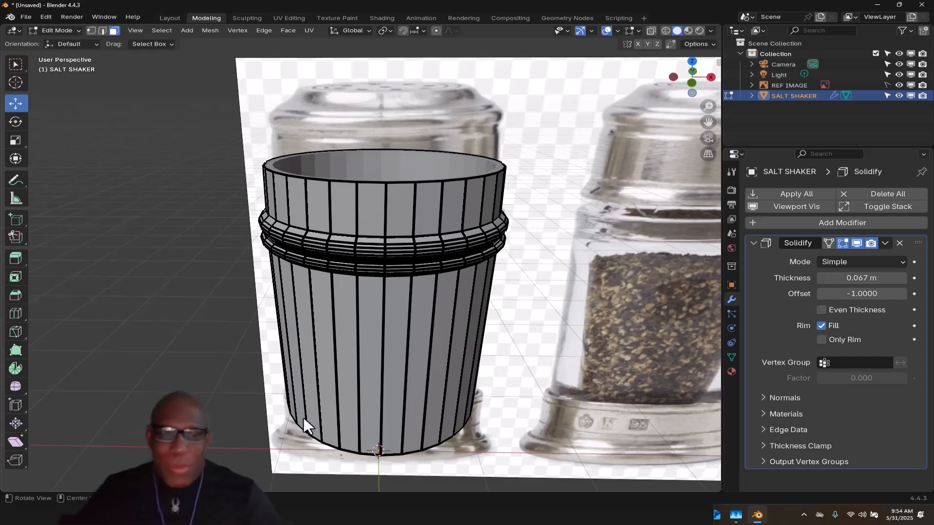
{"action": "mouse_move", "coordinate": [440, 331]}
{"action": "middle_mouse_down"}
{"action": "mouse_move", "coordinate": [437, 371]}
{"action": "mouse_move", "coordinate": [436, 317]}
{"action": "mouse_move", "coordinate": [458, 325]}
{"action": "mouse_move", "coordinate": [433, 322]}
{"action": "mouse_move", "coordinate": [426, 341]}
{"action": "middle_mouse_up"}
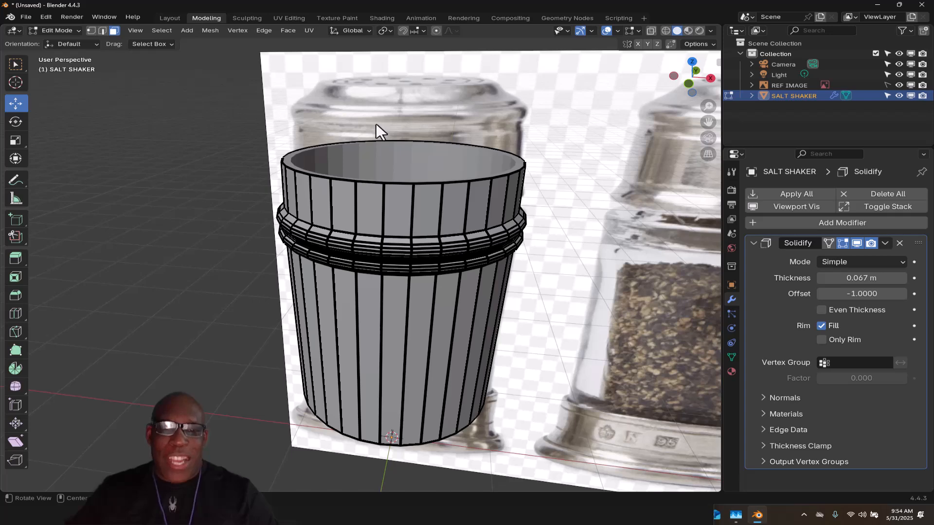
{"action": "middle_click_drag", "start_coordinate": [404, 162], "coordinate": [428, 142]}
{"action": "middle_click_drag", "start_coordinate": [410, 250], "coordinate": [381, 77], "text": "shift"}
{"action": "middle_click_drag", "start_coordinate": [400, 186], "coordinate": [390, 198]}
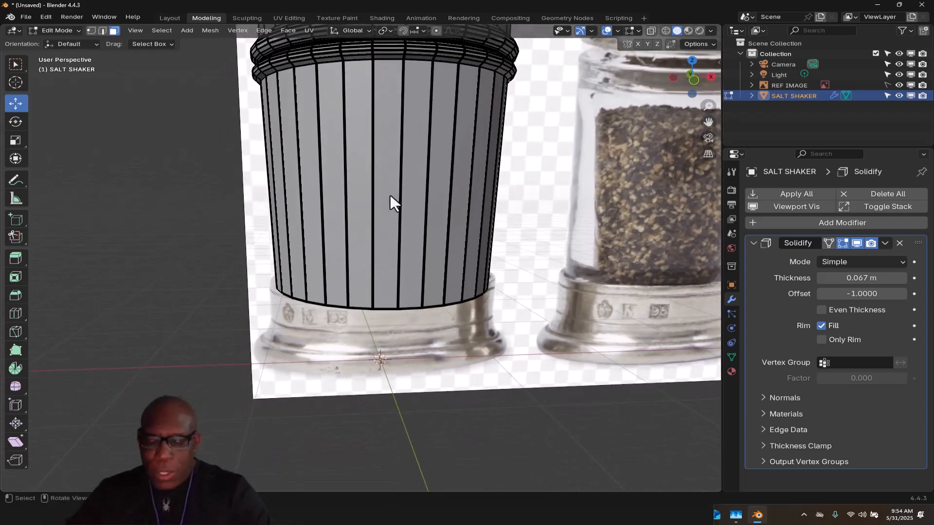
{"action": "key", "text": "KP_1"}
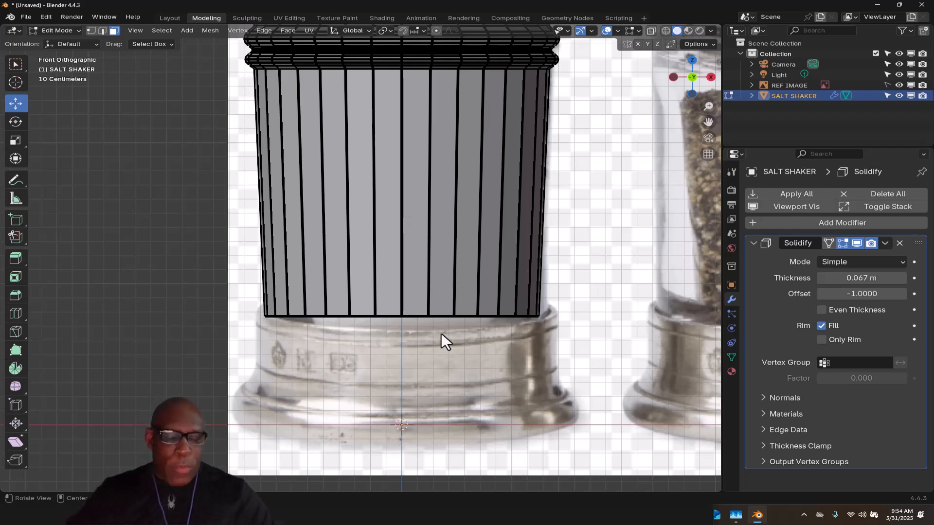
{"action": "key", "text": "alt+z"}
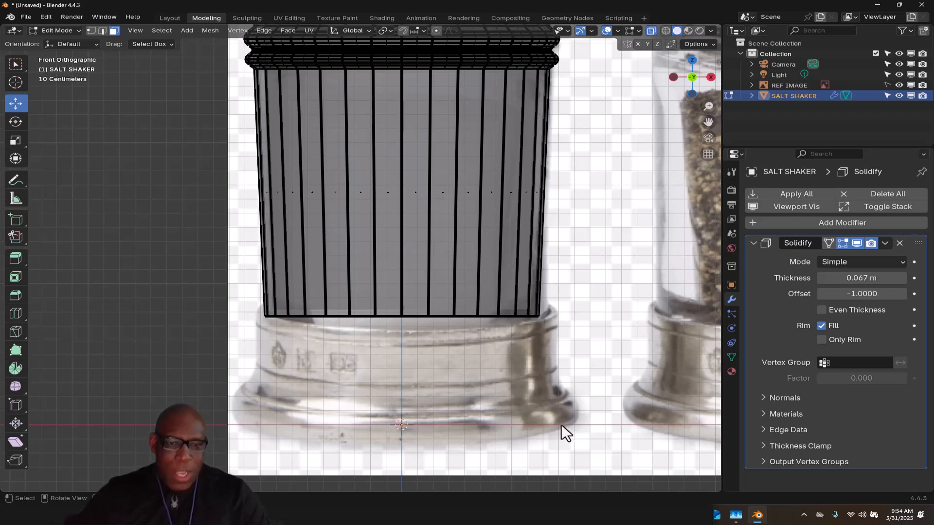
{"action": "key", "text": "ctrl+Tab"}
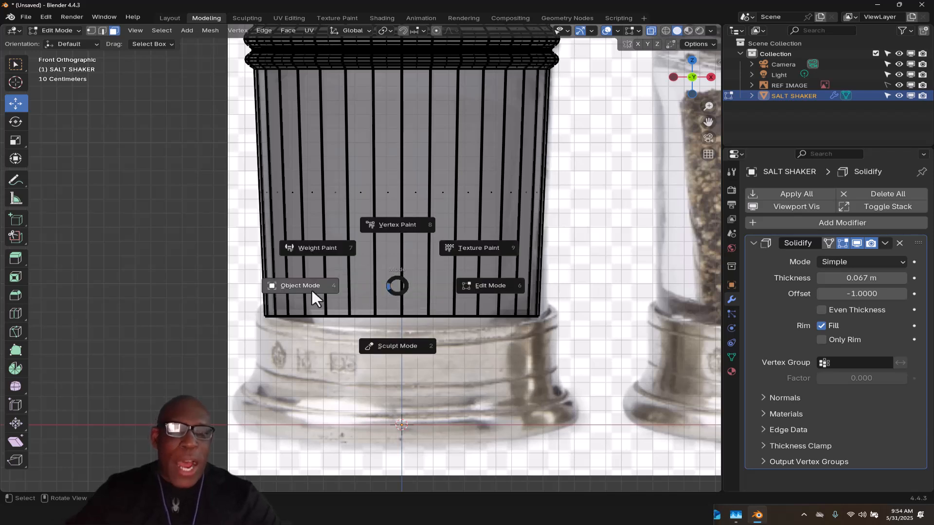
{"action": "left_click", "coordinate": [311, 288]}
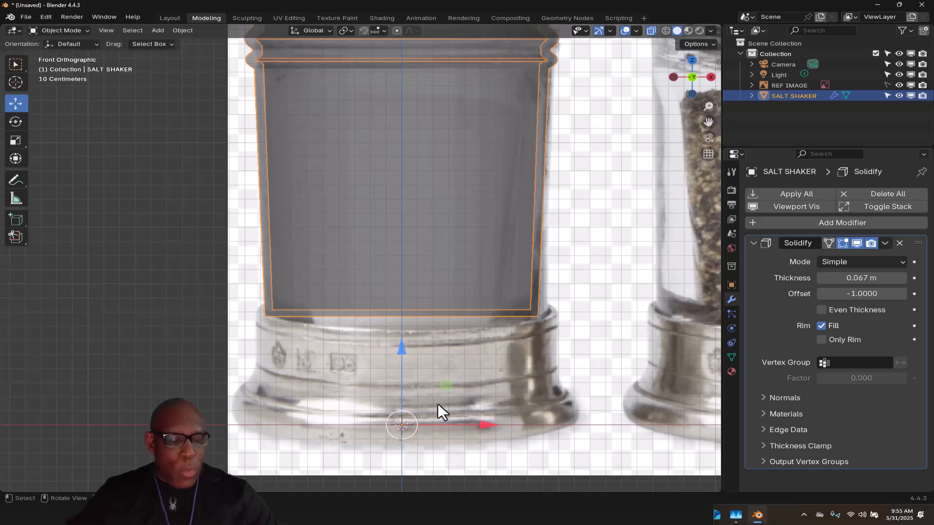
- Add a cylinder mesh at the origin over the reference image's metal base
{"action": "key", "text": "shift+a"}
{"action": "mouse_move", "coordinate": [450, 299]}
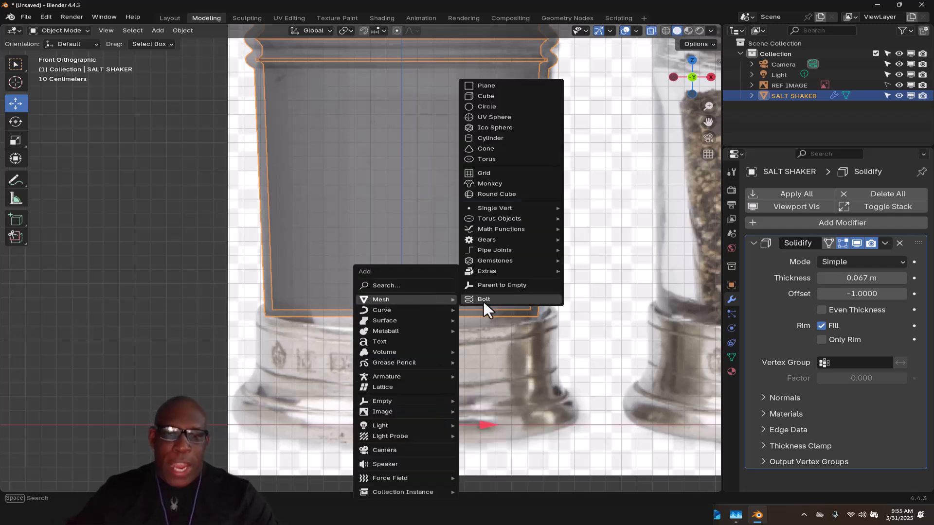
{"action": "left_click", "coordinate": [504, 140]}
{"action": "scroll", "coordinate": [534, 331], "scroll_direction": "down", "scroll_amount": 2}
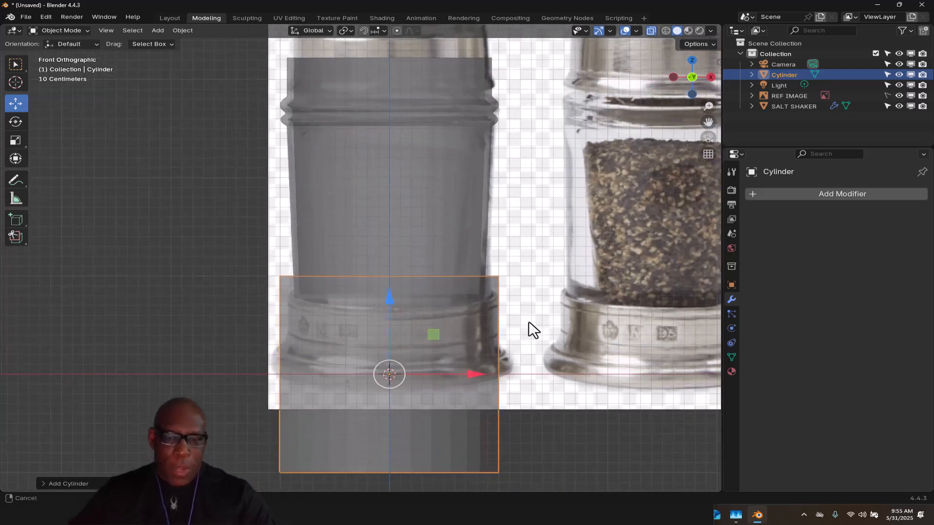
{"action": "scroll", "coordinate": [529, 322], "scroll_direction": "down", "scroll_amount": 1}
{"action": "middle_click_drag", "start_coordinate": [501, 360], "coordinate": [505, 260], "text": "shift"}
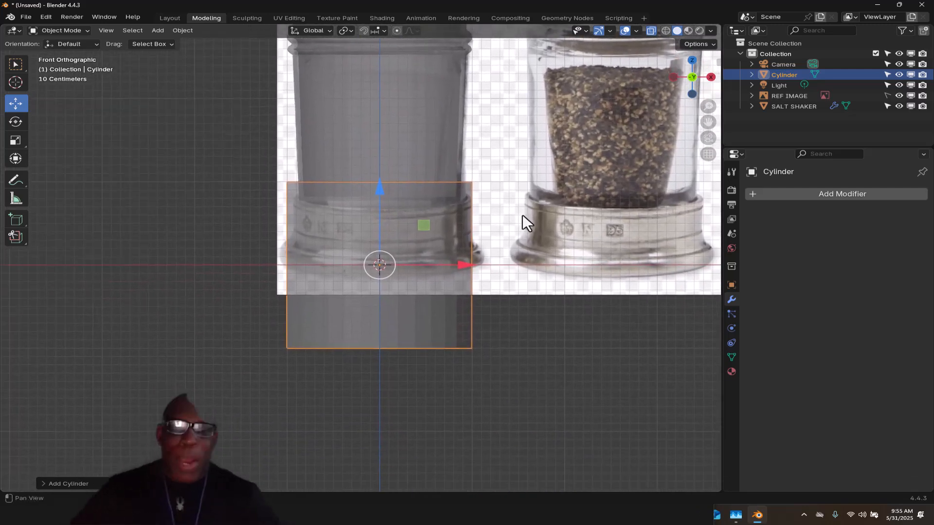
{"action": "middle_click_drag", "start_coordinate": [522, 226], "coordinate": [515, 249], "text": "shift"}
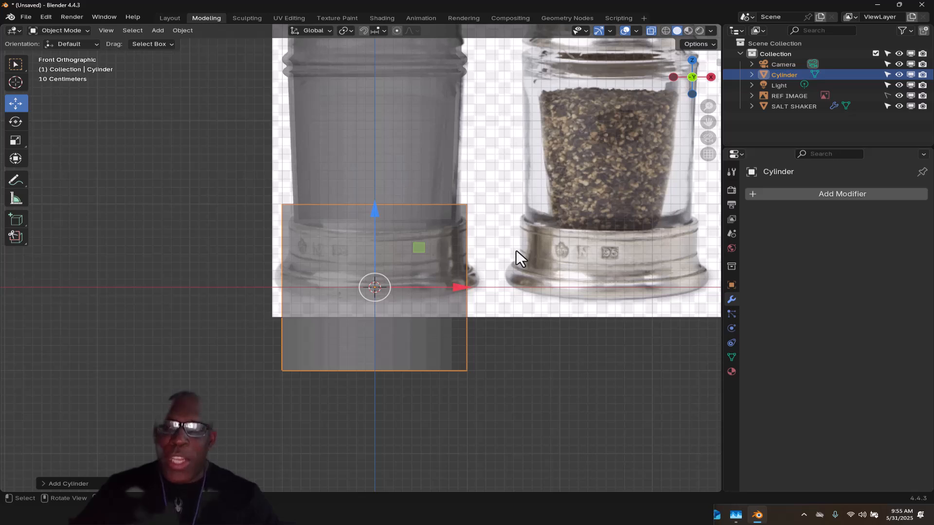
- Rename the new cylinder object as BASE
{"action": "double_click", "coordinate": [792, 74]}
{"action": "type", "text": "SAL"}
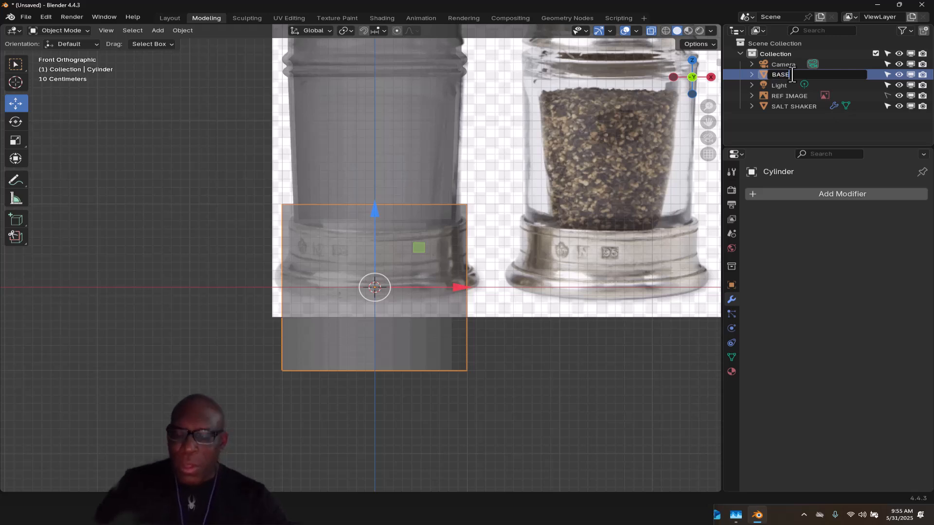
{"action": "key", "text": "Return"}
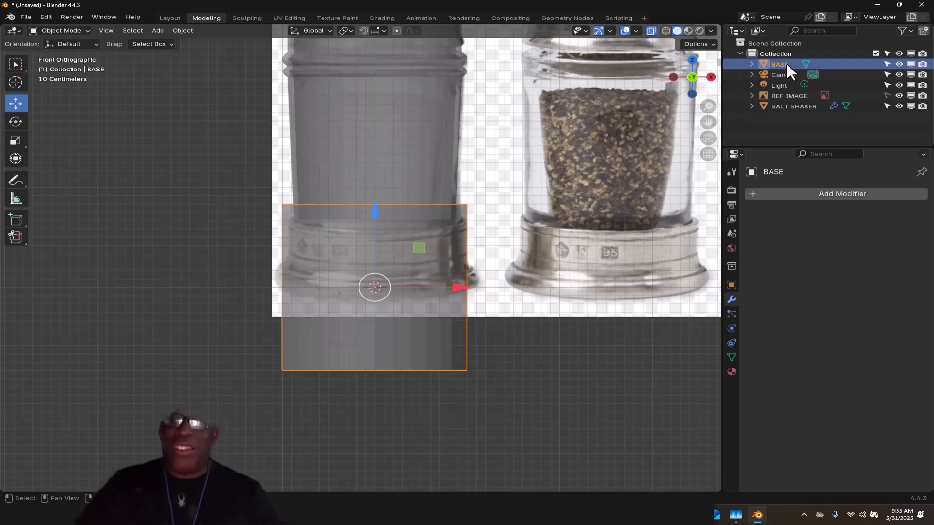
- Move BASE and SALT SHAKER together into a new collection named SALT SHAKER COMPETE
{"action": "left_click", "coordinate": [787, 105], "text": "ctrl"}
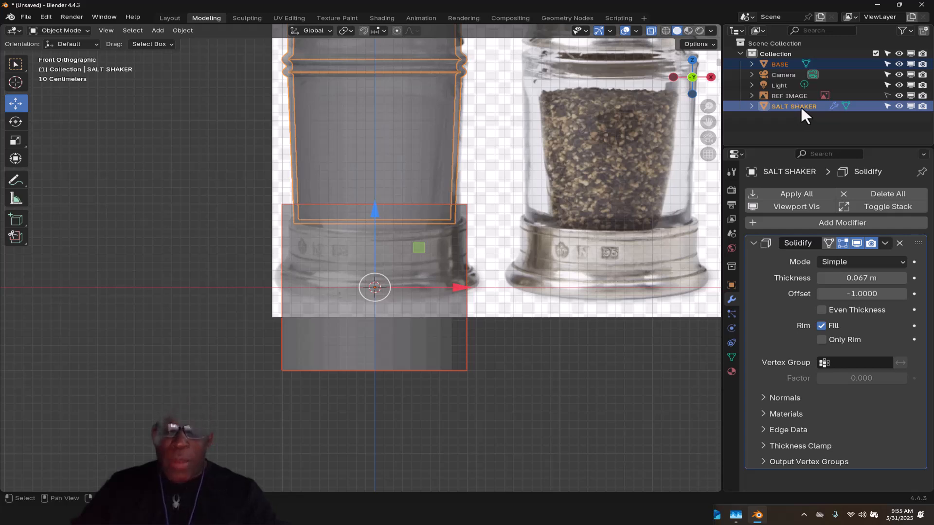
{"action": "key", "text": "m"}
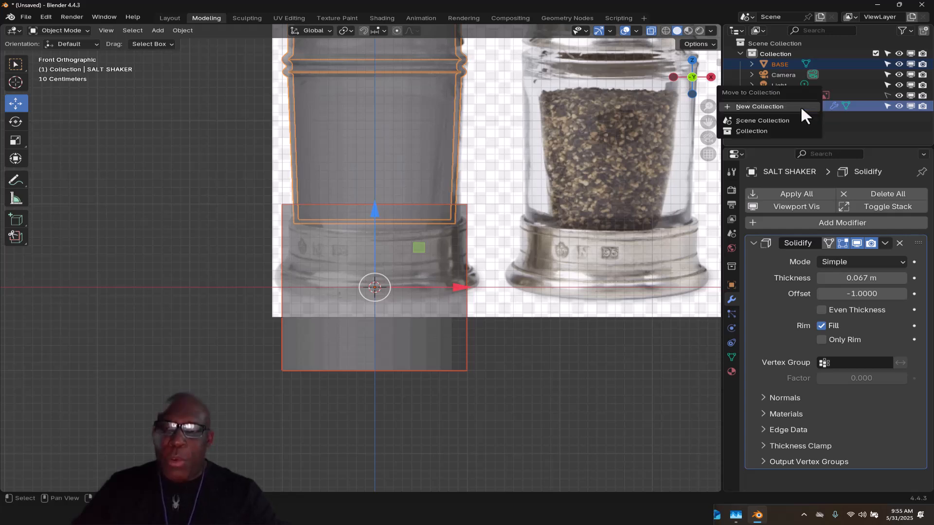
{"action": "left_click", "coordinate": [768, 108]}
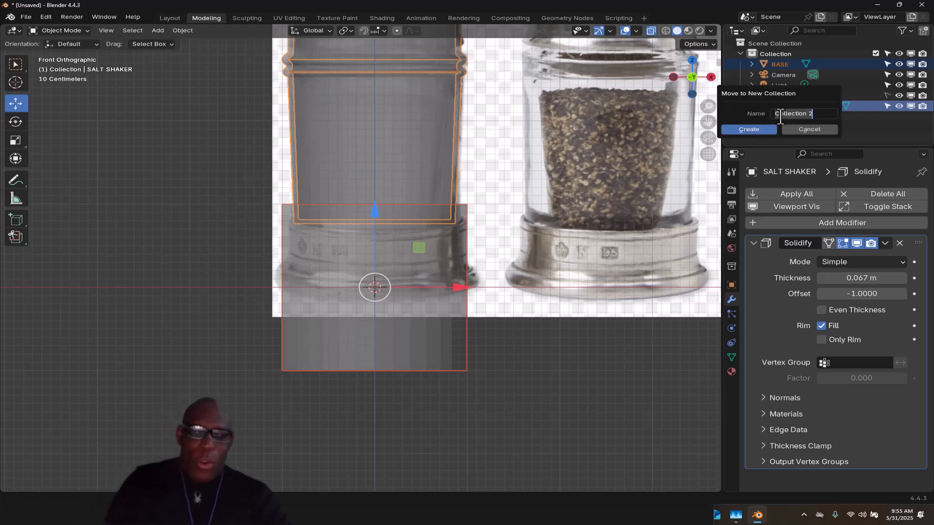
{"action": "type", "text": "SA"}
{"action": "key", "text": "BackSpace"}
{"action": "type", "text": "S"}
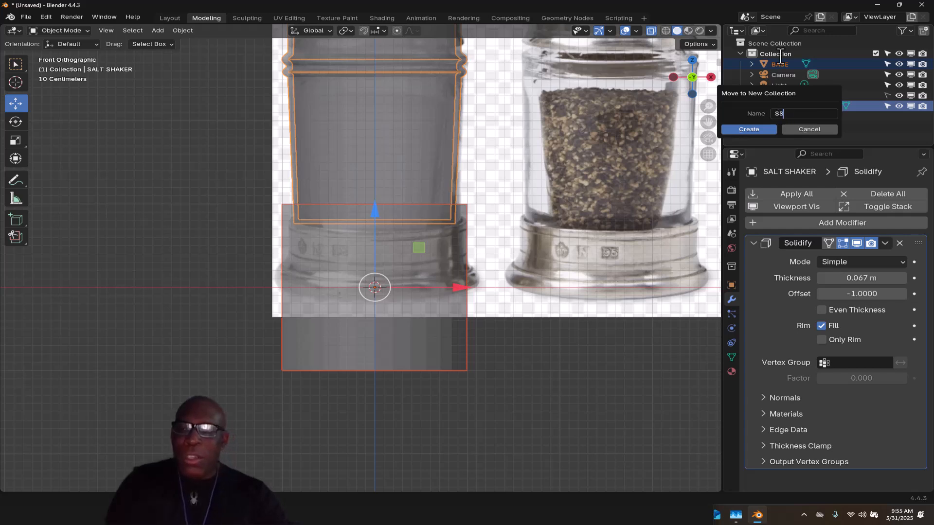
{"action": "type", "text": "LT"}
{"action": "type", "text": " SHAKER "}
{"action": "type", "text": "COMPETE"}
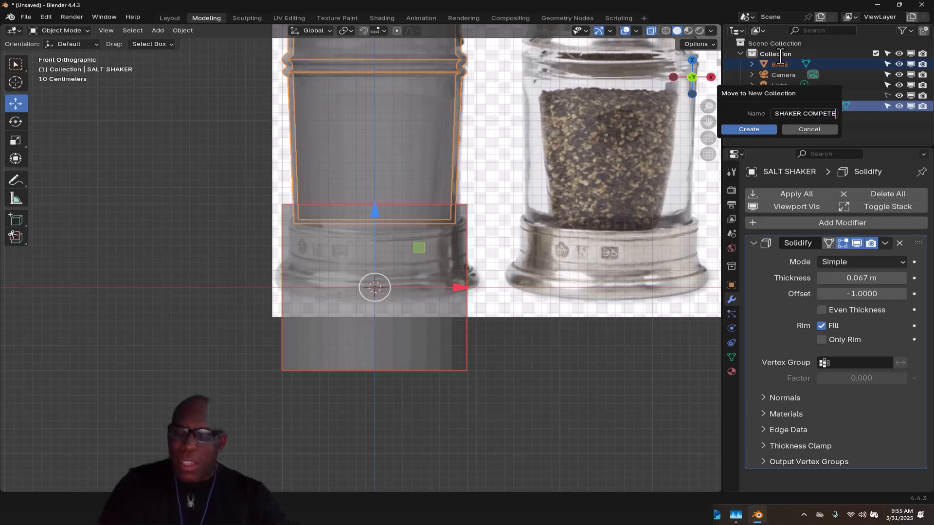
{"action": "key", "text": "Return"}
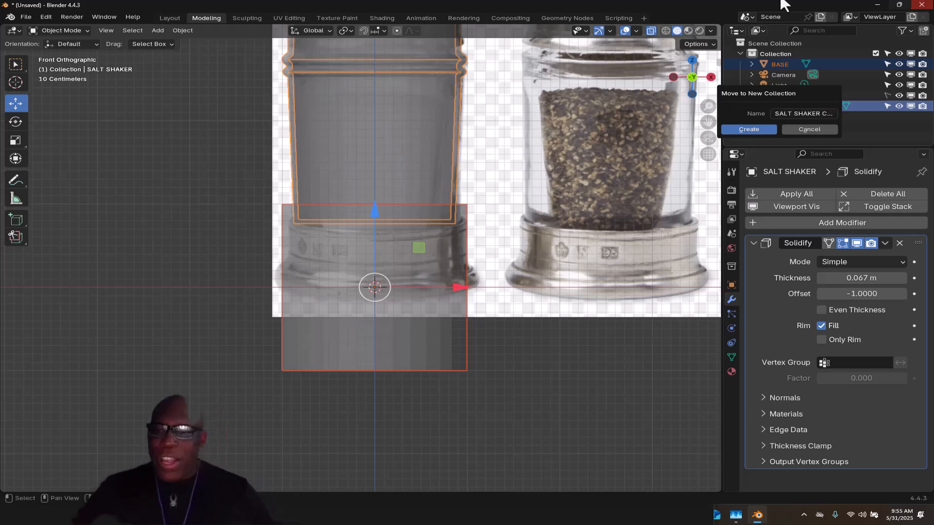
{"action": "left_click", "coordinate": [761, 130]}
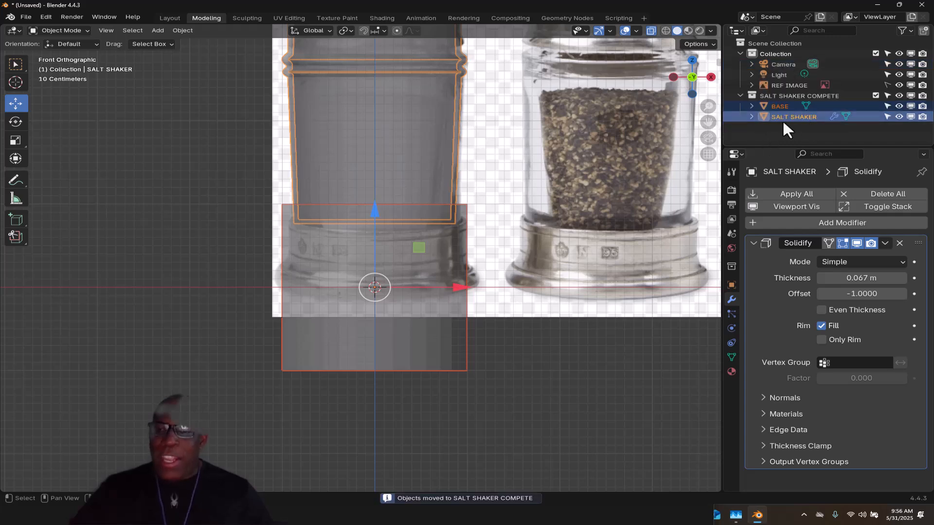
- Disable the SALT SHAKER COMPETE collection in viewports to uncover the reference image
{"action": "left_click", "coordinate": [798, 100]}
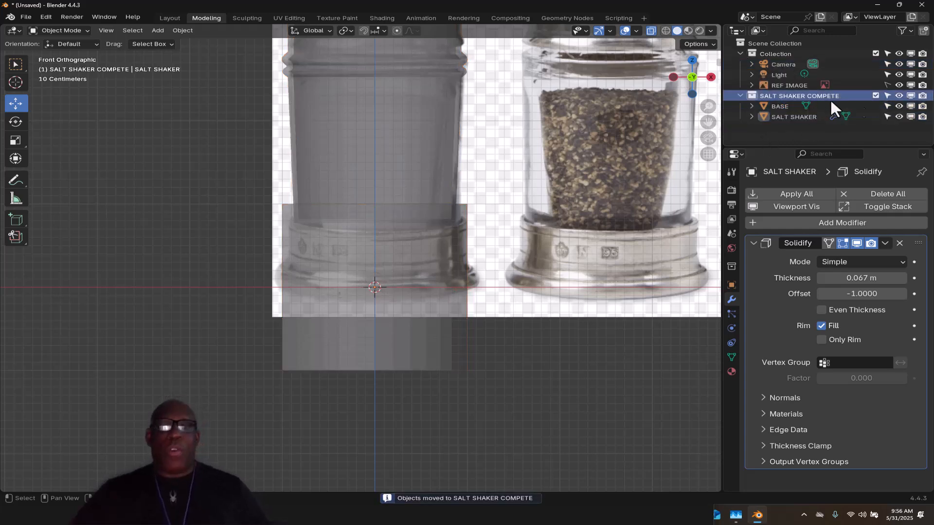
{"action": "left_click", "coordinate": [909, 95]}
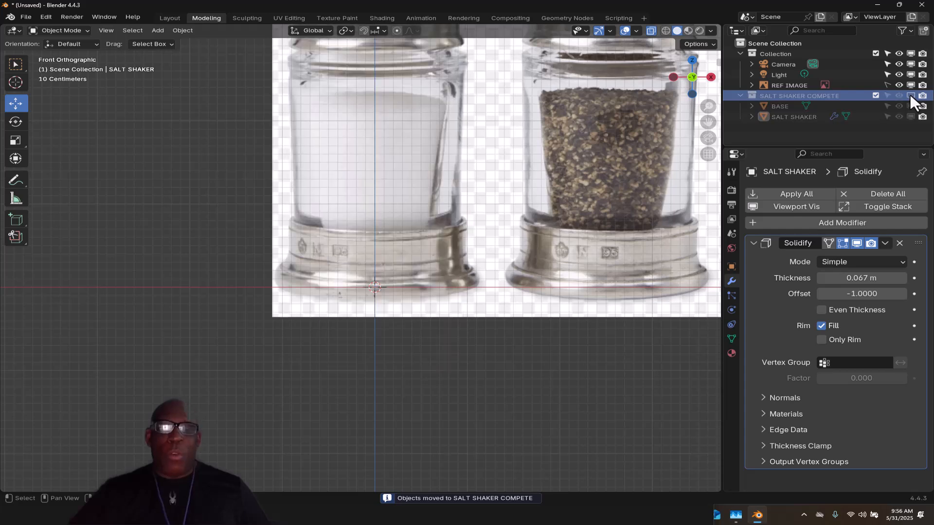
- Re-enable the SALT SHAKER COMPETE collection in viewports so both meshes display over the reference image
{"action": "left_click", "coordinate": [909, 96]}
{"action": "left_click", "coordinate": [910, 95]}
{"action": "left_click", "coordinate": [910, 95]}
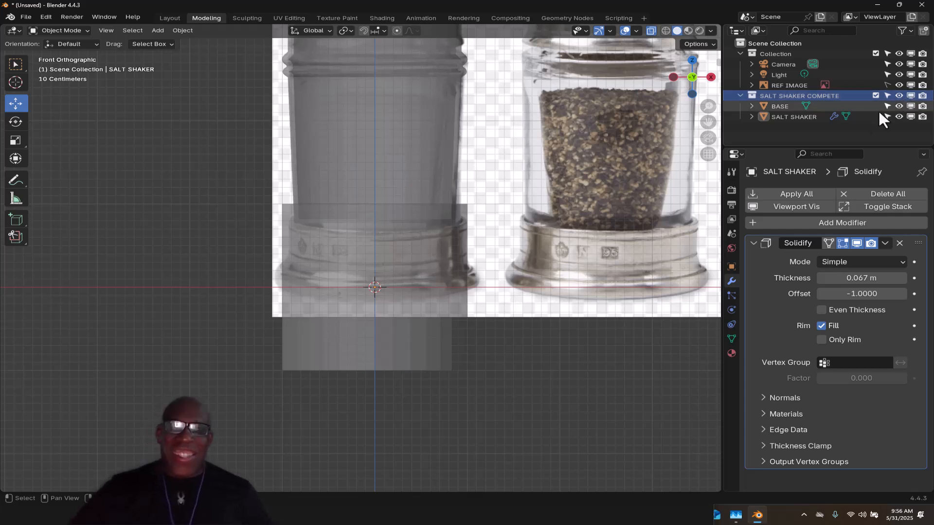
- Select BASE and SALT SHAKER alternately to examine which mesh each object covers
{"action": "left_click", "coordinate": [781, 107]}
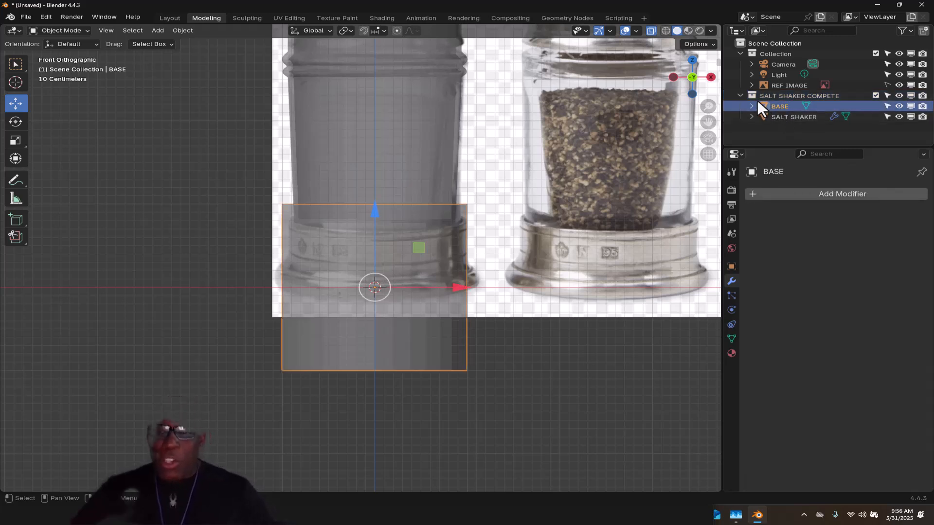
{"action": "left_click", "coordinate": [783, 116]}
{"action": "left_click", "coordinate": [781, 107]}
{"action": "left_click", "coordinate": [785, 116]}
{"action": "left_click", "coordinate": [786, 110]}
{"action": "left_click", "coordinate": [787, 115]}
{"action": "left_click", "coordinate": [784, 110]}
{"action": "left_click", "coordinate": [784, 116]}
{"action": "left_click", "coordinate": [778, 108]}
{"action": "left_click", "coordinate": [779, 116]}
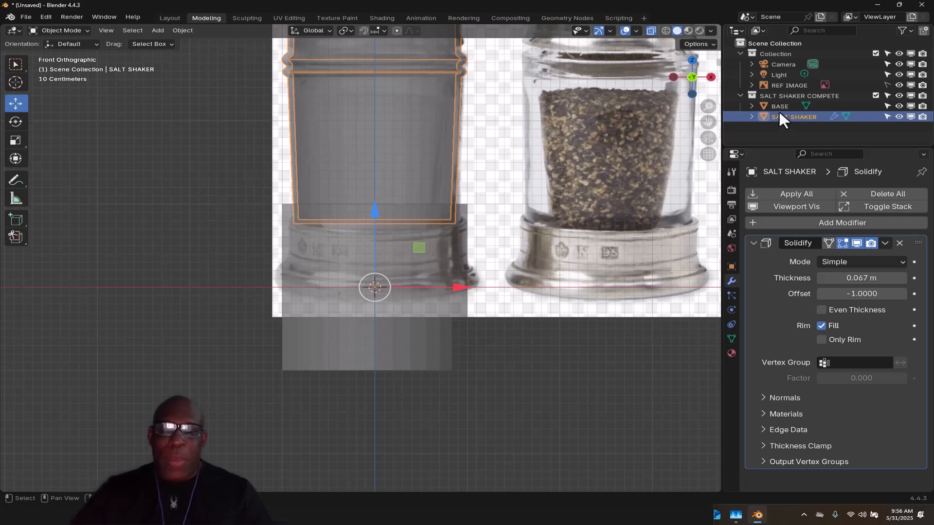
- Edit the BASE mesh and raise its bottom face to the lower edge of the metal band, just above the foot
{"action": "left_click", "coordinate": [778, 105]}
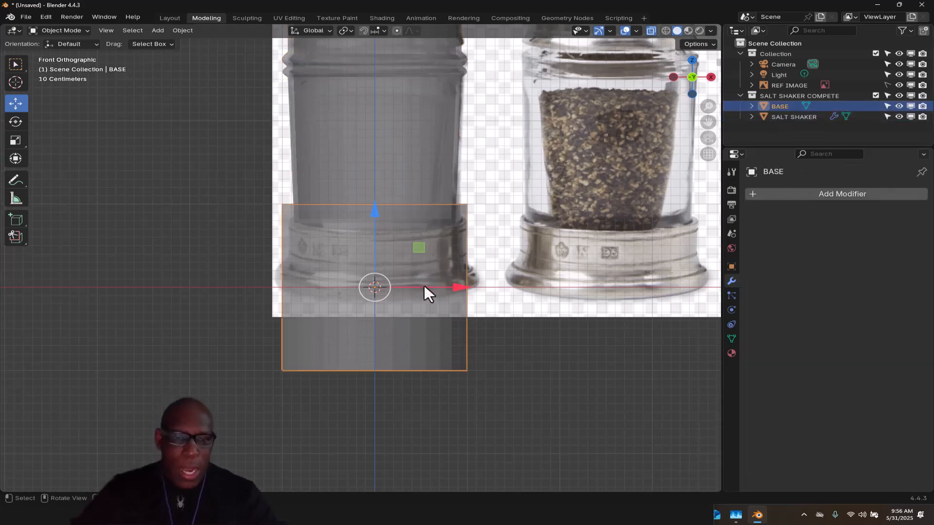
{"action": "key", "text": "ctrl+Tab"}
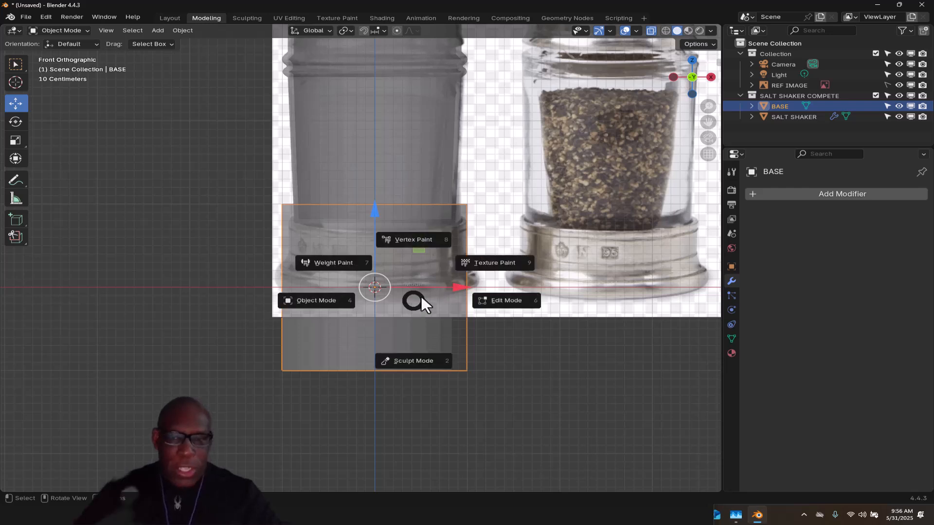
{"action": "left_click", "coordinate": [501, 302]}
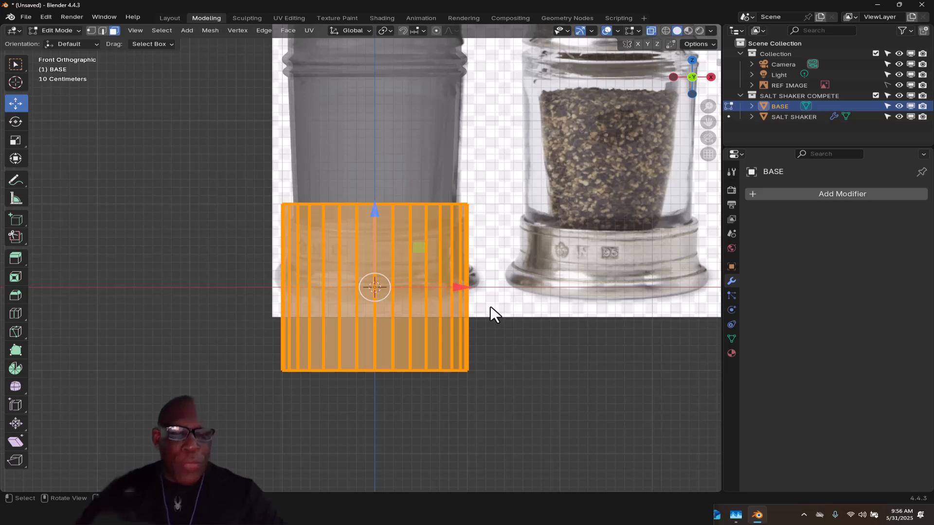
{"action": "left_click_drag", "start_coordinate": [518, 411], "coordinate": [199, 348]}
{"action": "left_click_drag", "start_coordinate": [373, 286], "coordinate": [379, 183]}
- Lower BASE's top face slightly along Z, closer to the upper edge of the reference's metal band
{"action": "middle_click_drag", "start_coordinate": [398, 229], "coordinate": [436, 200], "text": "ctrl"}
{"action": "left_click_drag", "start_coordinate": [148, 141], "coordinate": [749, 181]}
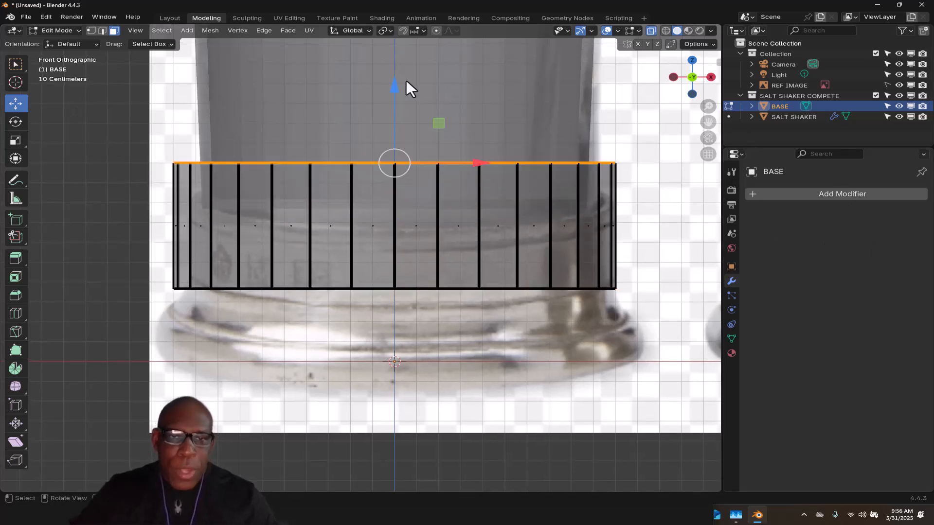
{"action": "left_click_drag", "start_coordinate": [398, 82], "coordinate": [432, 102]}
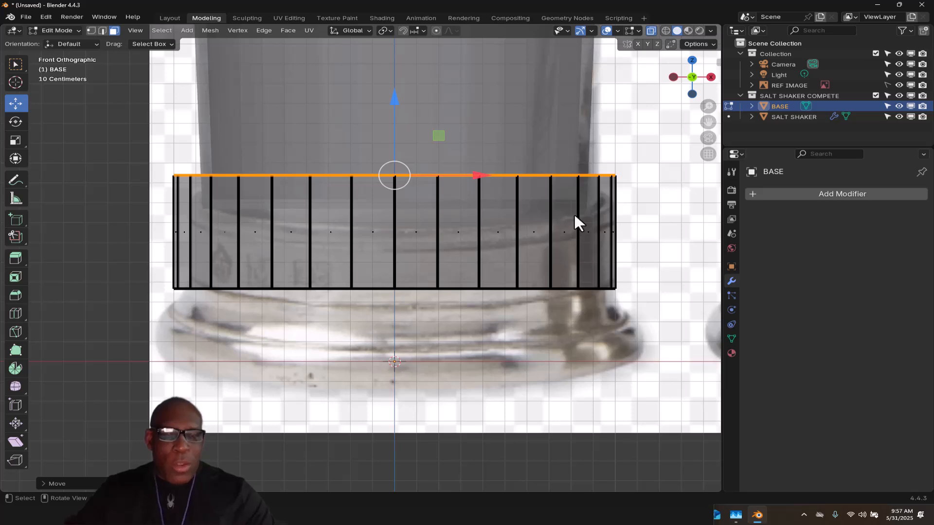
- Scale the whole BASE mesh inward with Z locked to about 0.94, matching the width of the metal band
{"action": "key", "text": "a"}
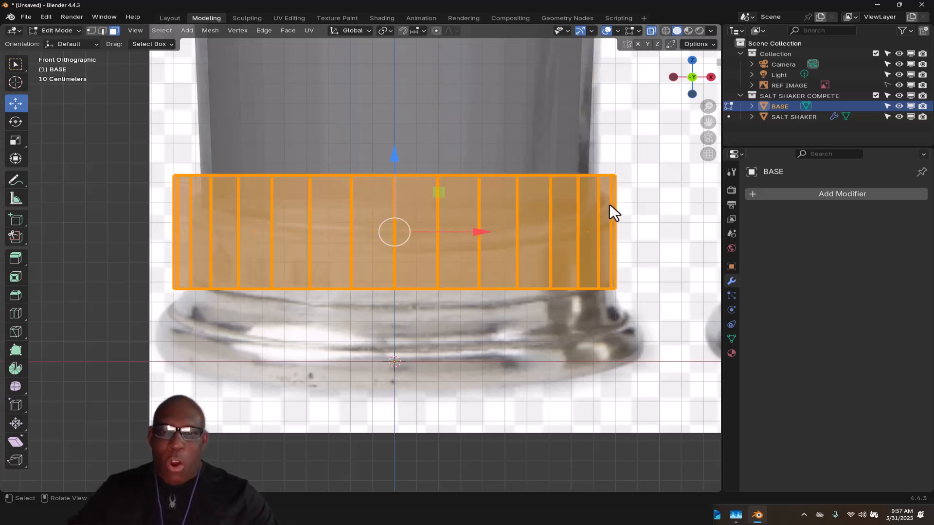
{"action": "key", "text": "s"}
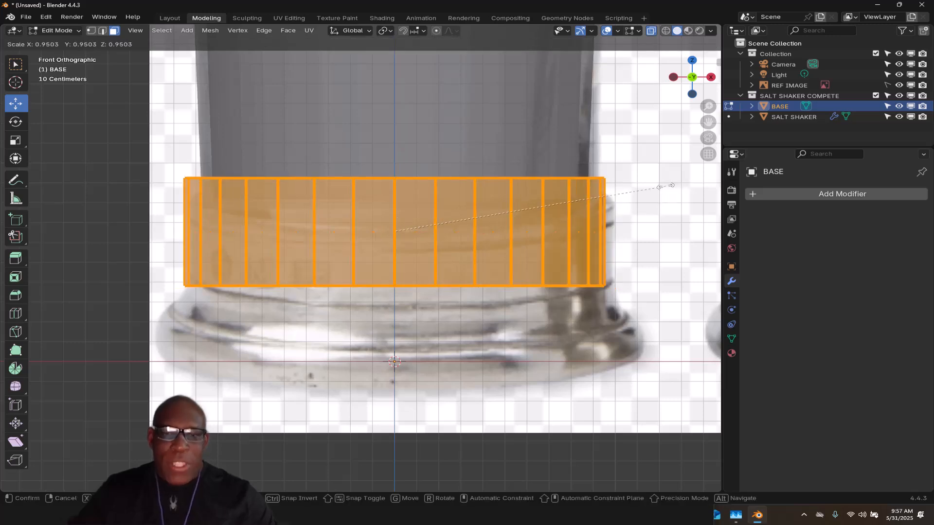
{"action": "key", "text": "shift+z"}
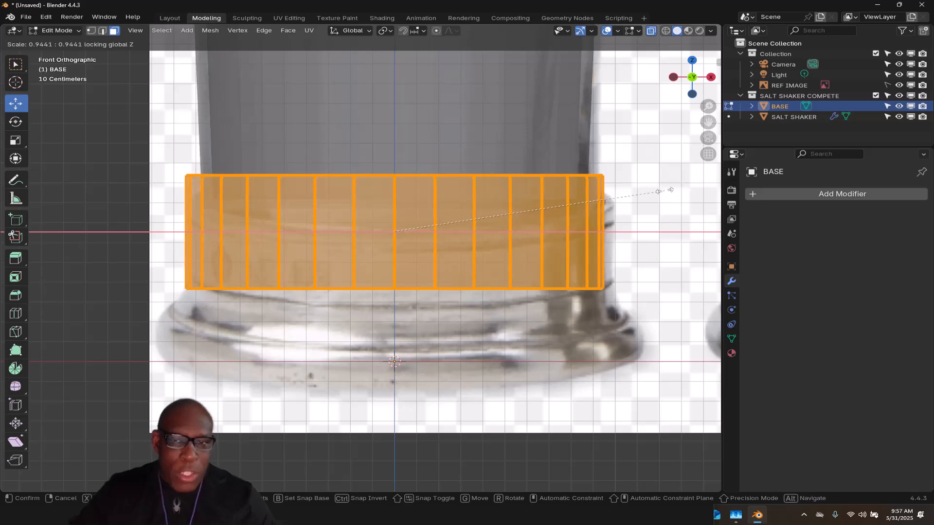
{"action": "left_click", "coordinate": [663, 192]}
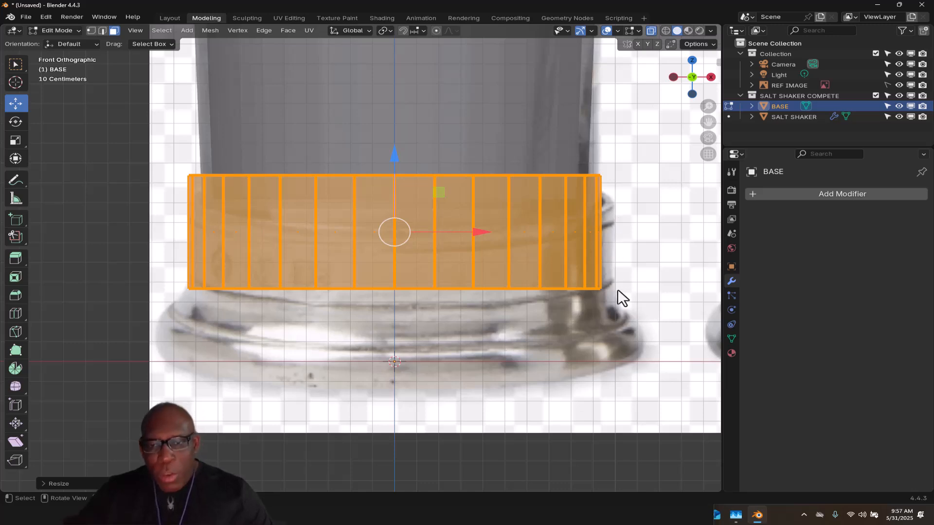
- Extrude BASE's bottom face downward by about 0.053 m to where the foot begins to flare
{"action": "scroll", "coordinate": [600, 258], "scroll_direction": "up", "scroll_amount": 2}
{"action": "middle_click_drag", "start_coordinate": [606, 246], "coordinate": [462, 165], "text": "shift"}
{"action": "scroll", "coordinate": [465, 163], "scroll_direction": "up", "scroll_amount": 1}
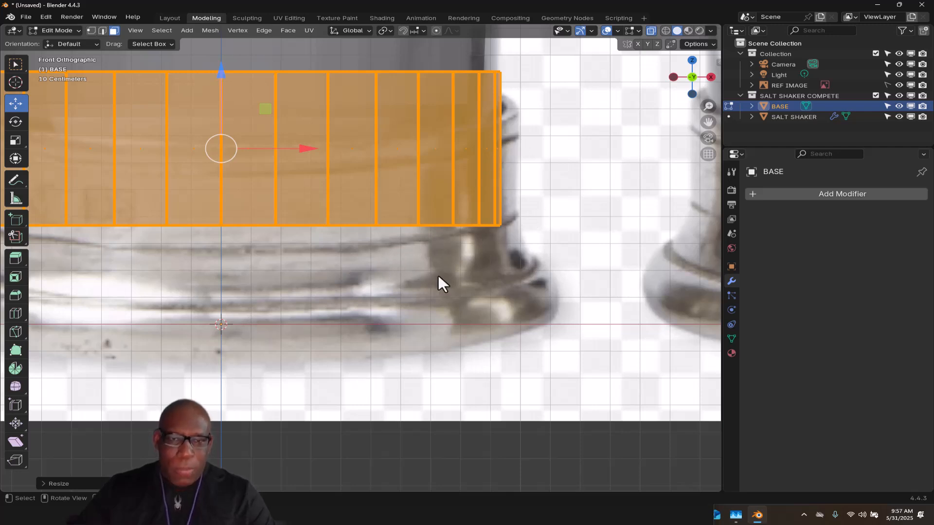
{"action": "scroll", "coordinate": [529, 267], "scroll_direction": "down", "scroll_amount": 3}
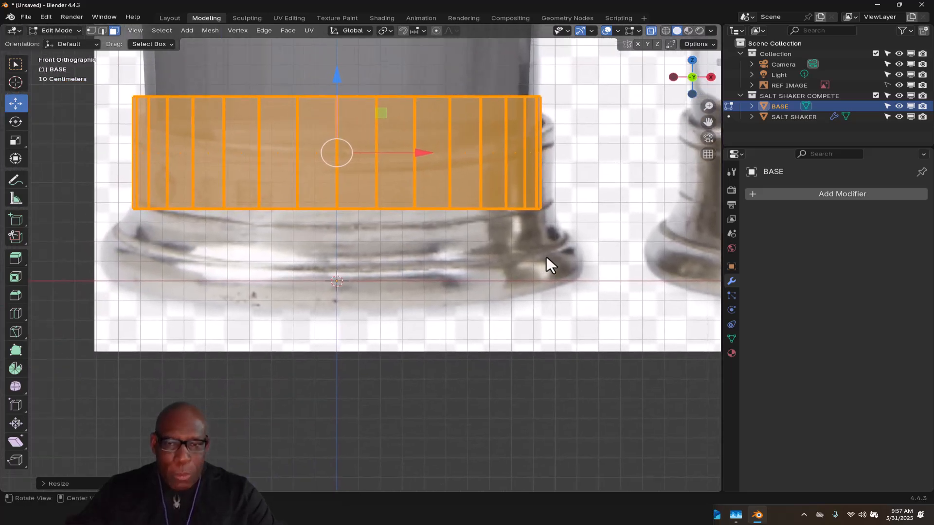
{"action": "mouse_move", "coordinate": [546, 258]}
{"action": "middle_mouse_down"}
{"action": "mouse_move", "coordinate": [524, 267]}
{"action": "mouse_move", "coordinate": [541, 268]}
{"action": "middle_mouse_up"}
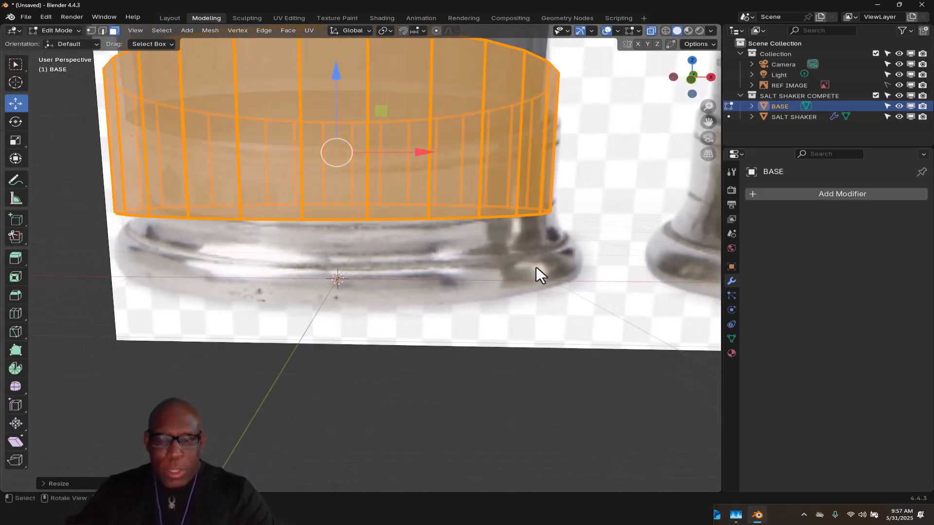
{"action": "key", "text": "KP_1"}
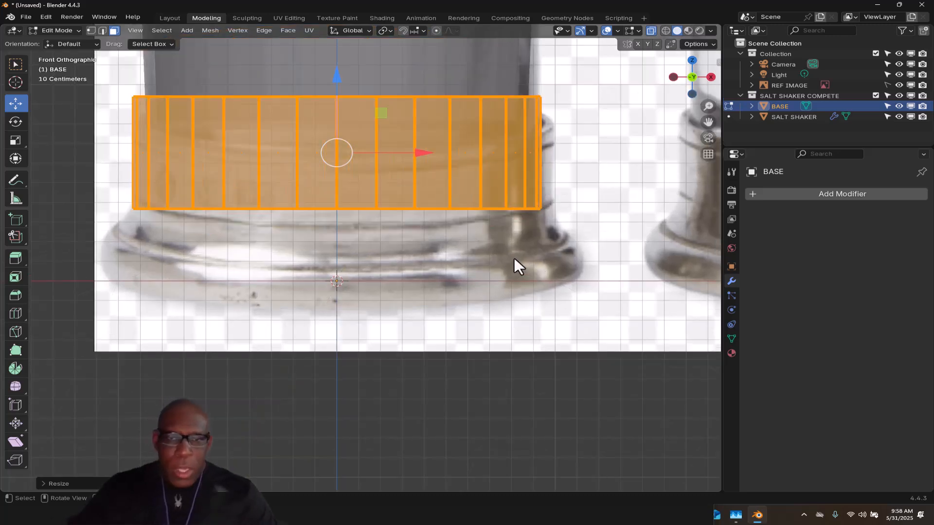
{"action": "left_click_drag", "start_coordinate": [115, 201], "coordinate": [664, 272]}
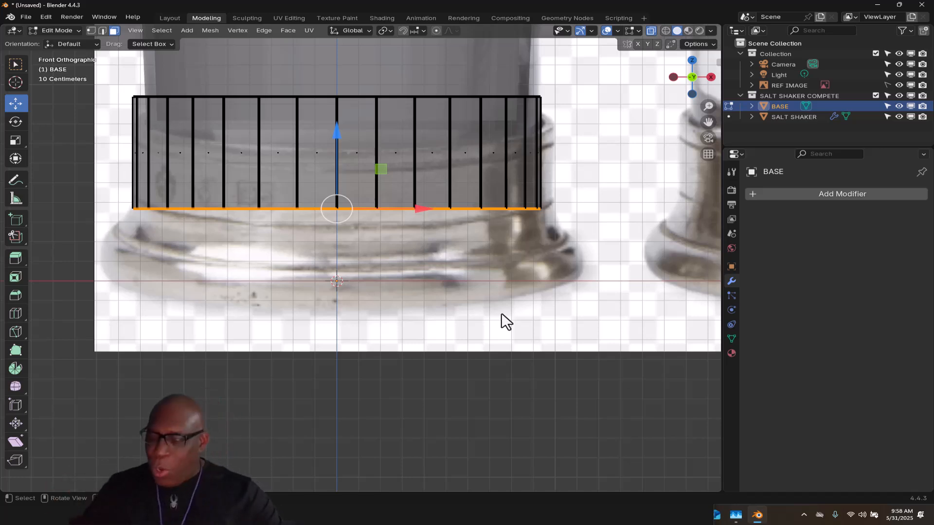
{"action": "key", "text": "e"}
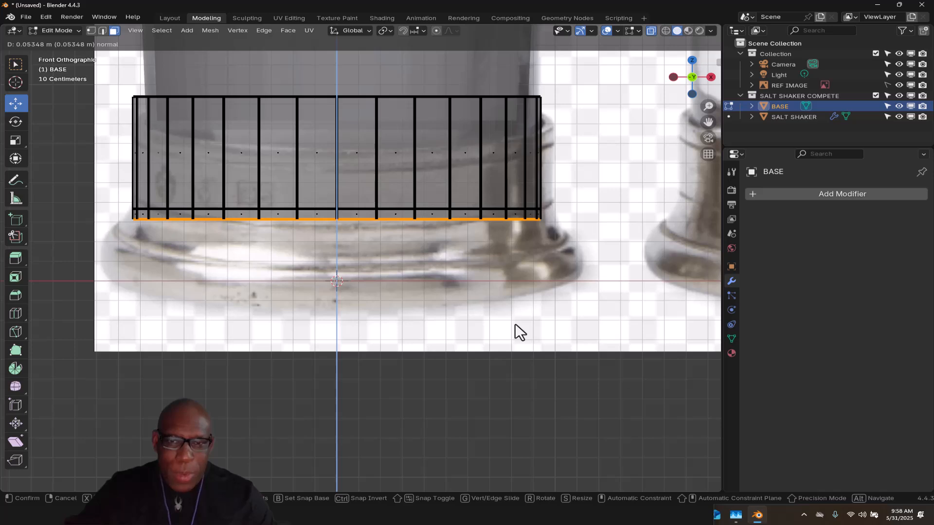
{"action": "left_click", "coordinate": [519, 332]}
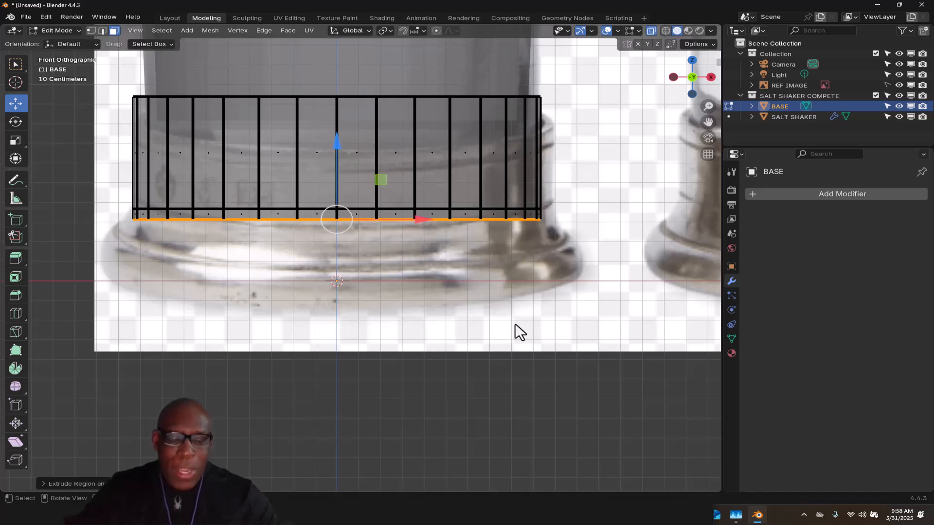
- Extrude the bottom face down a short distance again and scale it outward to about 1.096 to follow the flare
{"action": "key", "text": "e"}
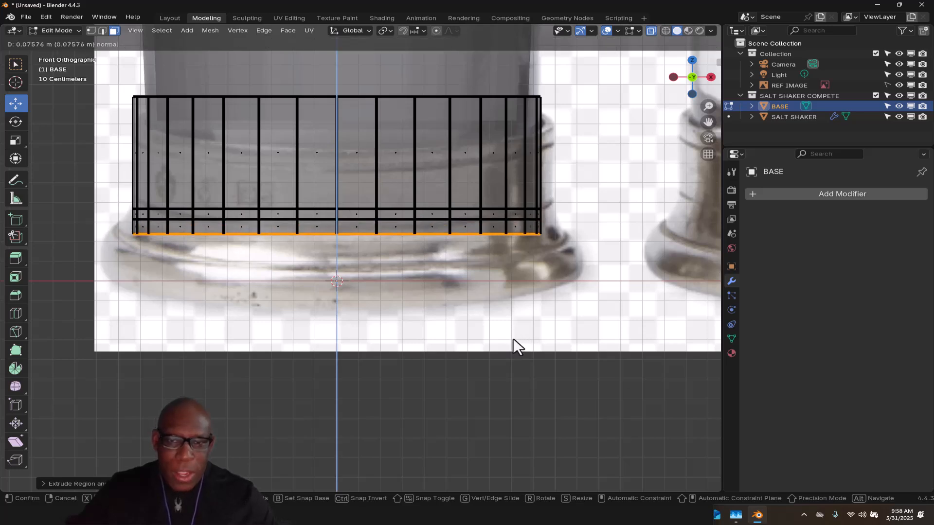
{"action": "left_click", "coordinate": [515, 333]}
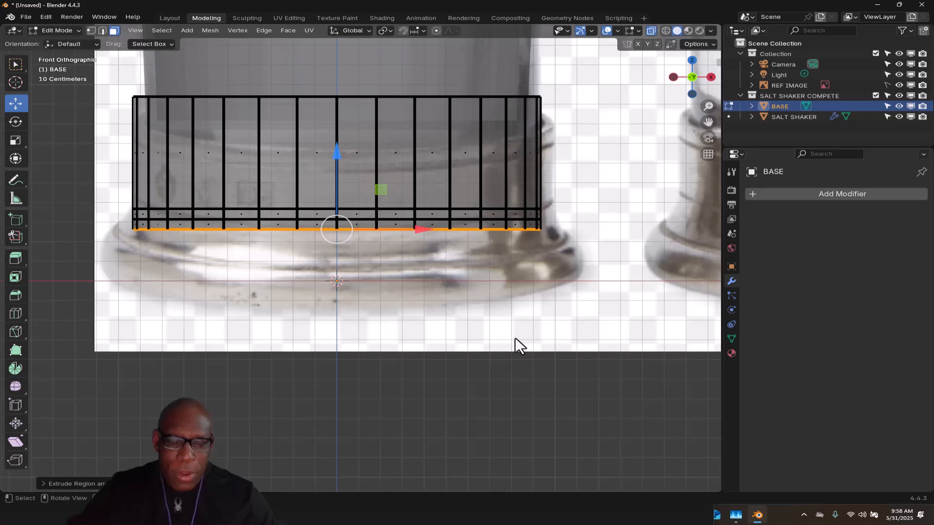
{"action": "key", "text": "s"}
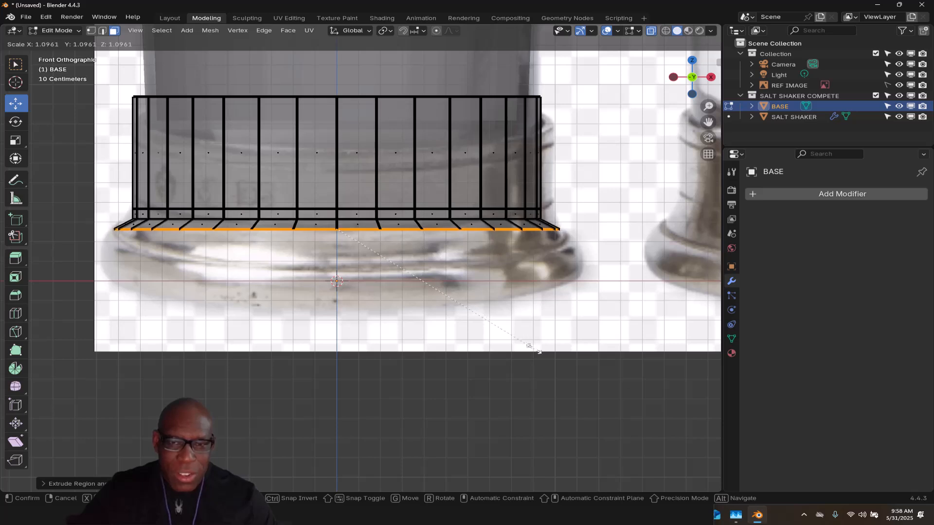
{"action": "left_click", "coordinate": [534, 349]}
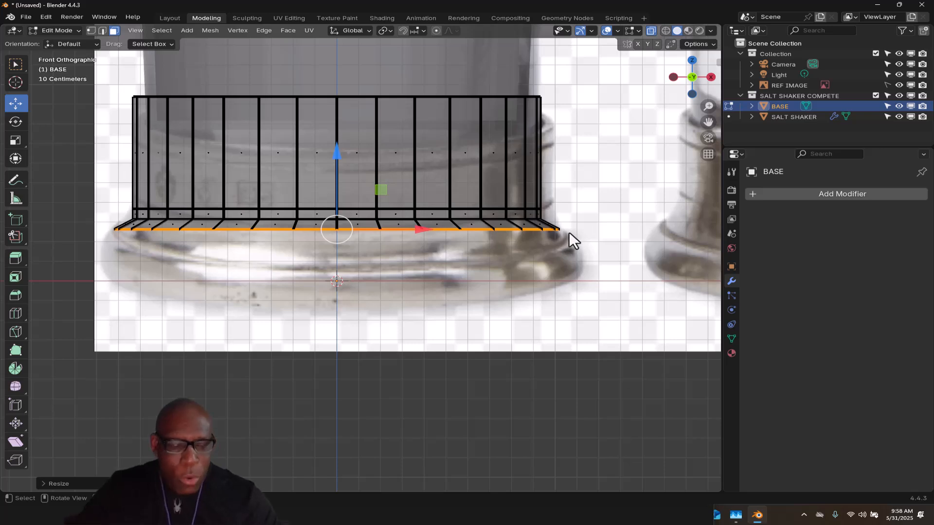
- Extrude the bottom face in place and scale it outward slightly to add a flat ring to the flare
{"action": "key", "text": "e"}
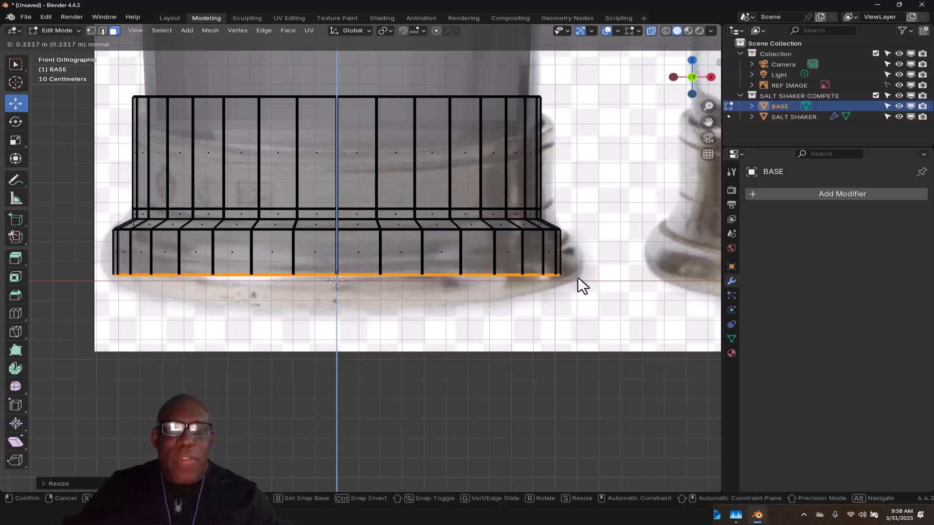
{"action": "right_click", "coordinate": [578, 278]}
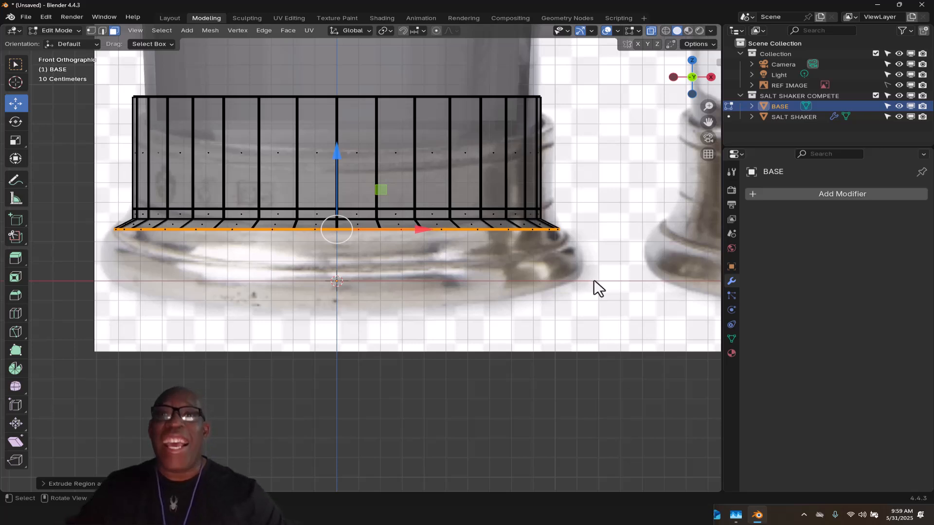
{"action": "key", "text": "s"}
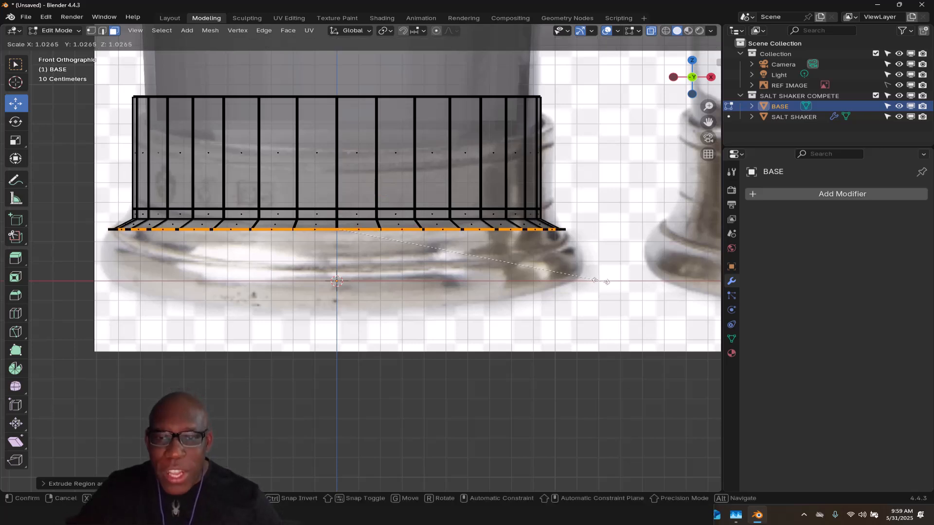
{"action": "left_click", "coordinate": [600, 283]}
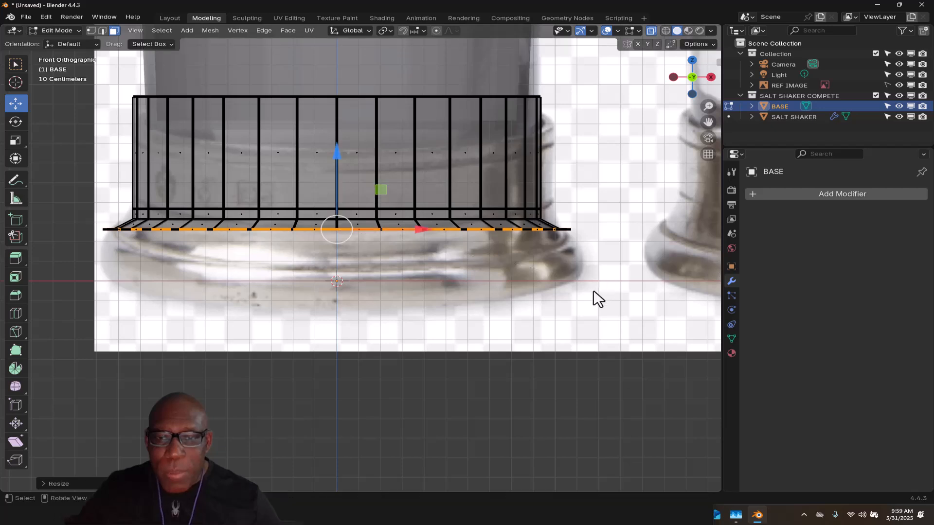
{"action": "middle_click_drag", "start_coordinate": [552, 256], "coordinate": [594, 231]}
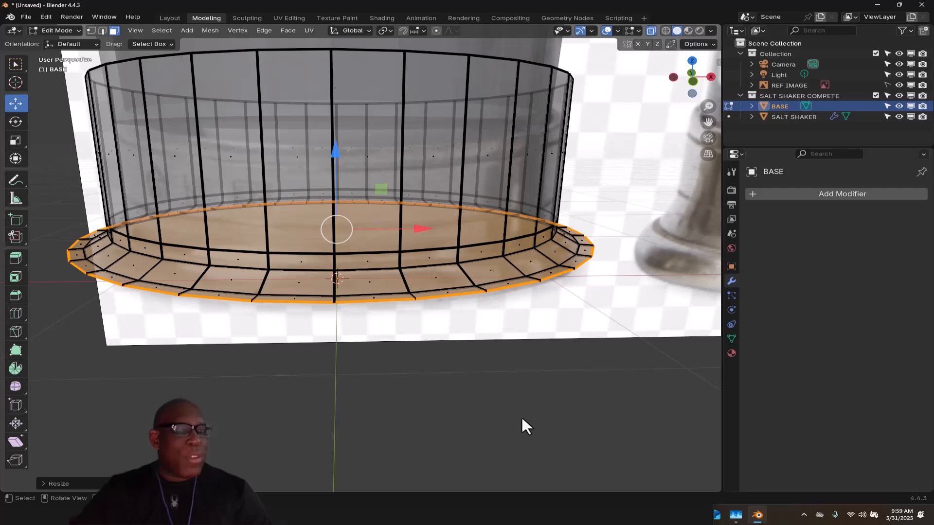
{"action": "key", "text": "KP_1"}
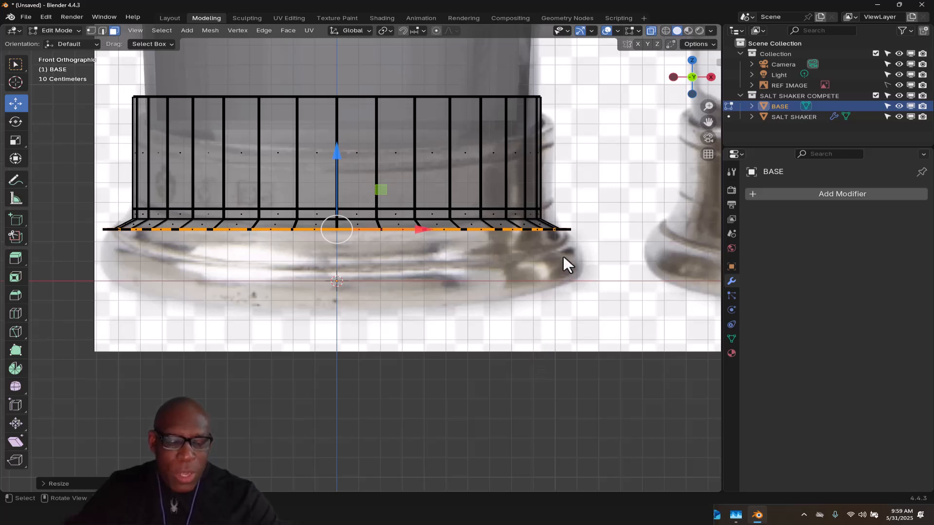
- Extrude the bottom face down about 0.22 m and scale it outward to about 1.13 to form the sloping foot
{"action": "key", "text": "e"}
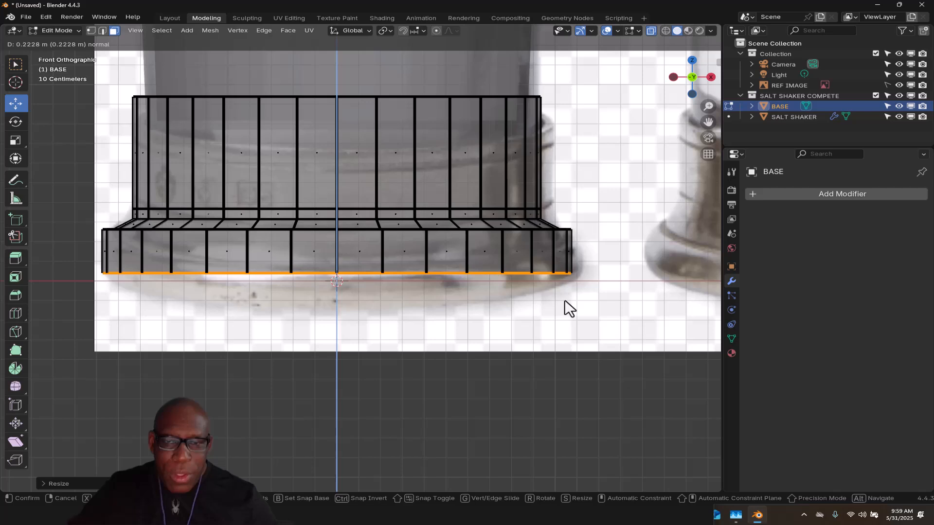
{"action": "left_click", "coordinate": [573, 285]}
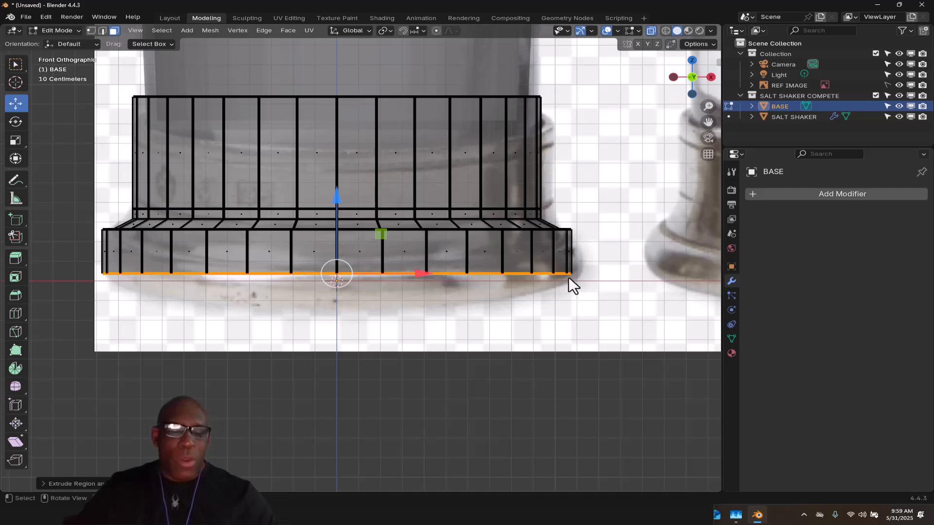
{"action": "key", "text": "s"}
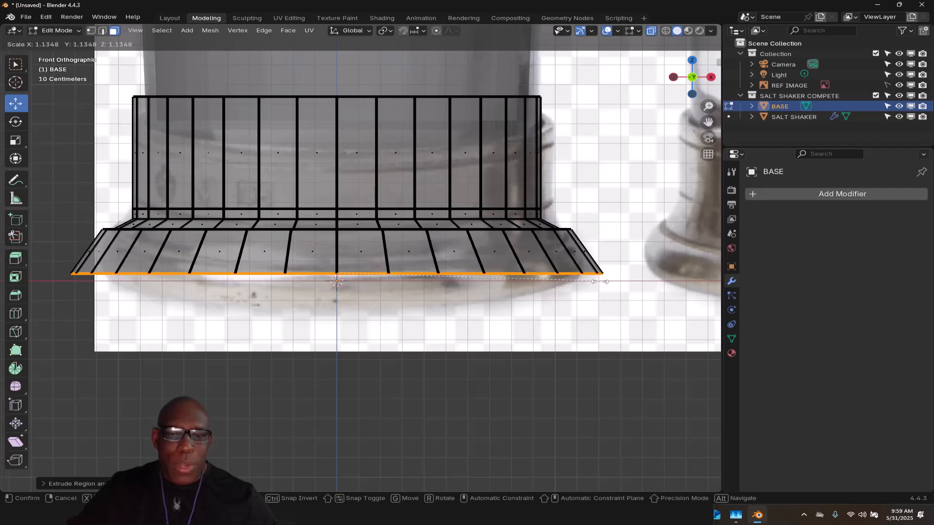
{"action": "left_click", "coordinate": [599, 281]}
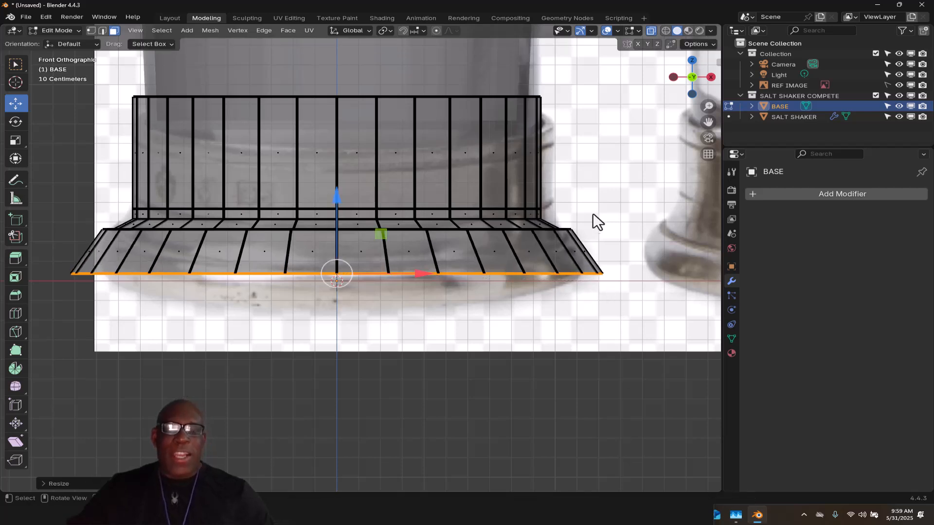
- Add a loop cut around BASE's sloping foot, slide it near mid-height, and scale it outward to about 1.04
{"action": "left_click", "coordinate": [618, 210]}
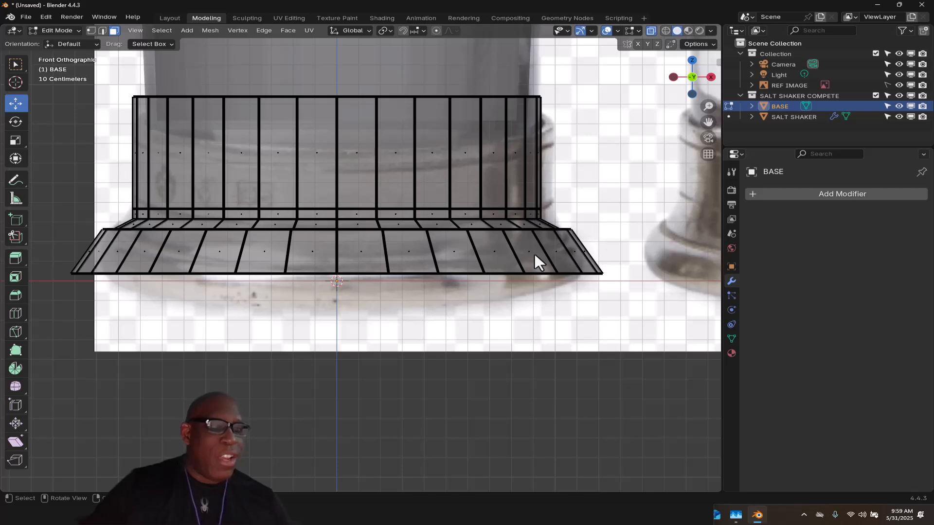
{"action": "key", "text": "ctrl+r"}
{"action": "left_click", "coordinate": [430, 253]}
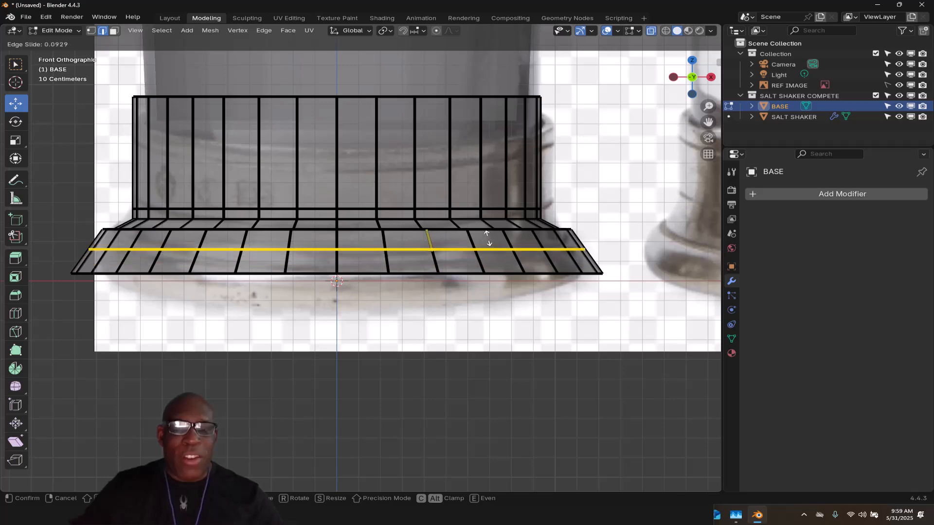
{"action": "left_click", "coordinate": [521, 240]}
{"action": "mouse_move", "coordinate": [583, 203]}
{"action": "middle_mouse_down"}
{"action": "mouse_move", "coordinate": [578, 218]}
{"action": "mouse_move", "coordinate": [499, 224]}
{"action": "mouse_move", "coordinate": [470, 245]}
{"action": "mouse_move", "coordinate": [511, 250]}
{"action": "mouse_move", "coordinate": [569, 204]}
{"action": "mouse_move", "coordinate": [599, 200]}
{"action": "middle_mouse_up"}
{"action": "key", "text": "KP_1"}
{"action": "key", "text": "s"}
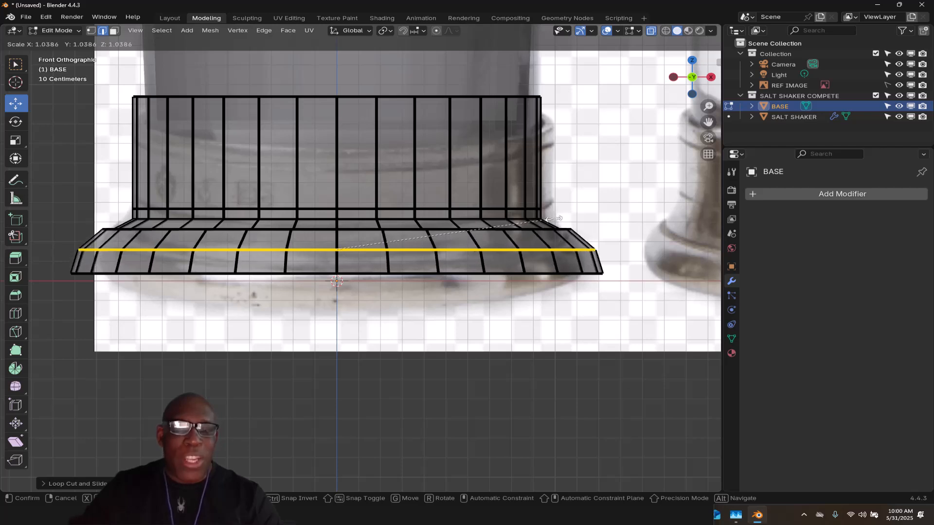
{"action": "left_click", "coordinate": [553, 218]}
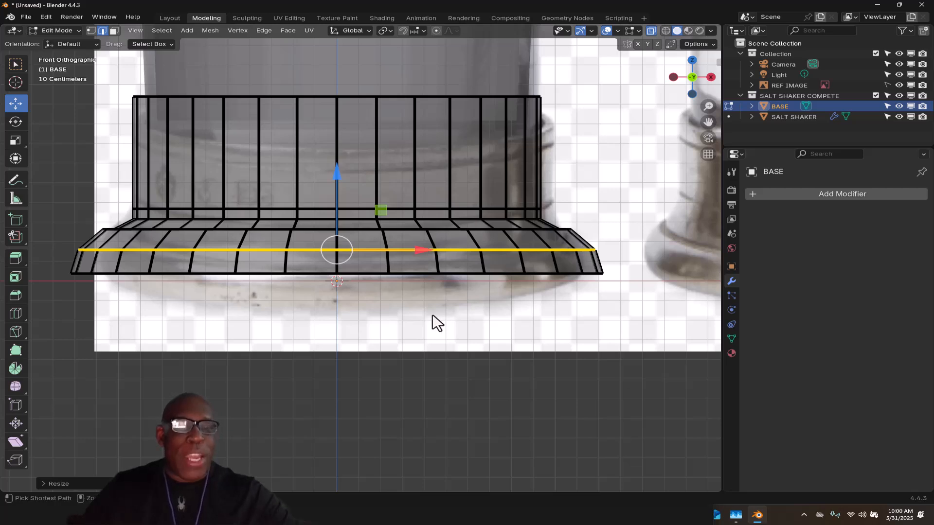
- Bevel the foot's new edge loop by about 0.09 m with 3 segments to round the flare
{"action": "key", "text": "ctrl+b"}
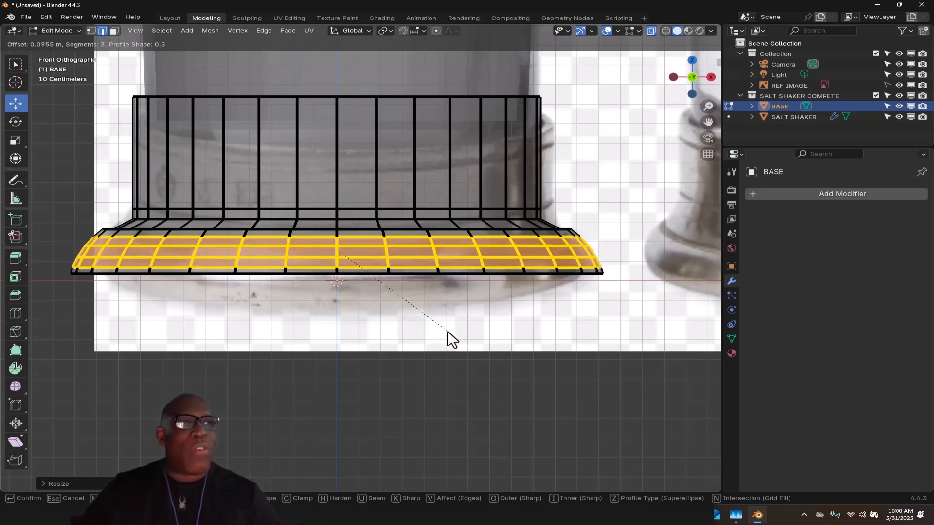
{"action": "scroll", "coordinate": [458, 340], "scroll_direction": "down", "scroll_amount": 1}
{"action": "scroll", "coordinate": [459, 340], "scroll_direction": "up", "scroll_amount": 1}
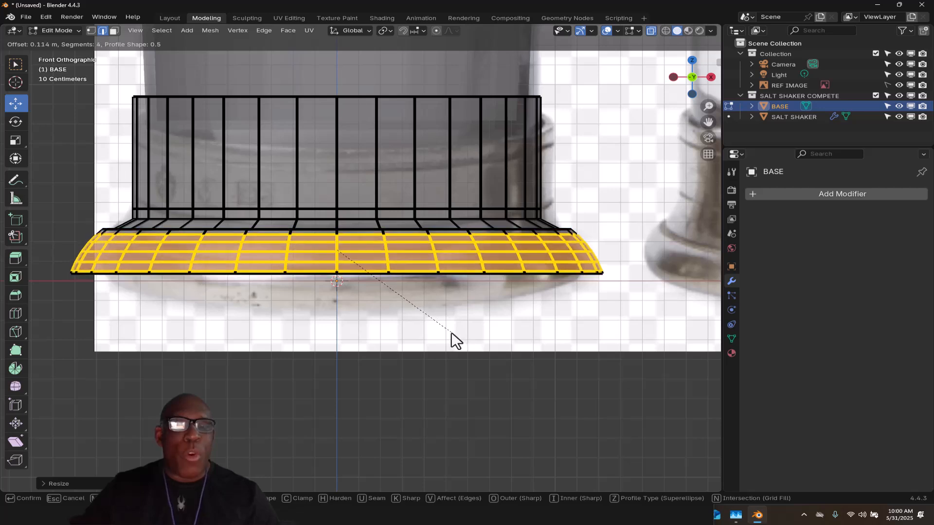
{"action": "scroll", "coordinate": [450, 342], "scroll_direction": "up", "scroll_amount": 2}
{"action": "scroll", "coordinate": [447, 336], "scroll_direction": "down", "scroll_amount": 2}
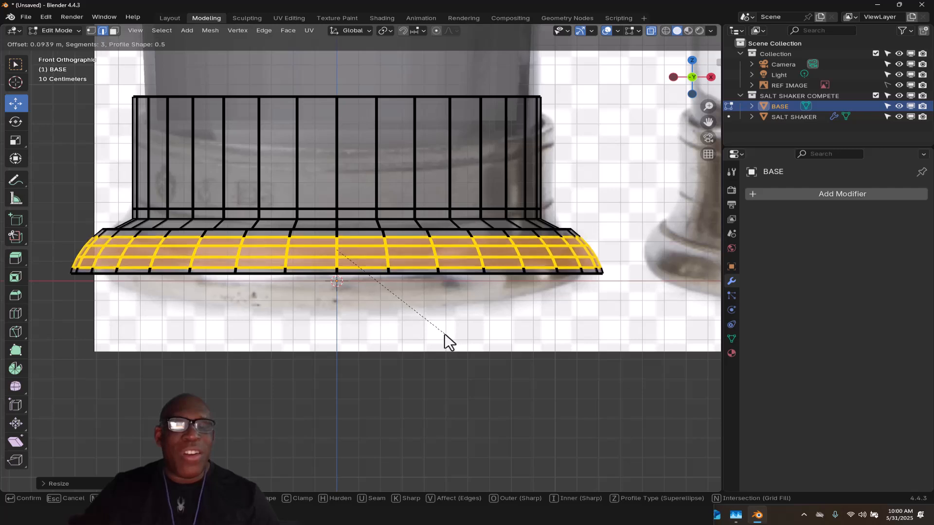
{"action": "left_click", "coordinate": [442, 333]}
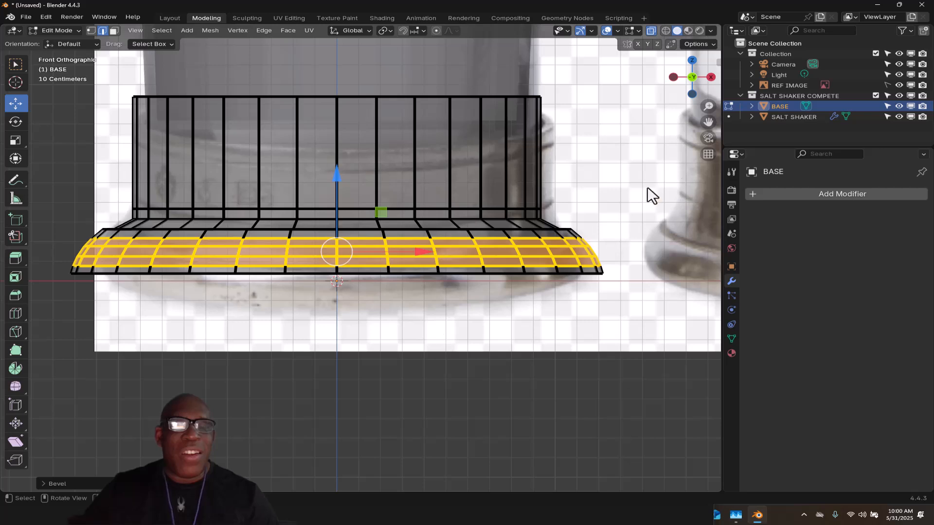
{"action": "left_click", "coordinate": [651, 199]}
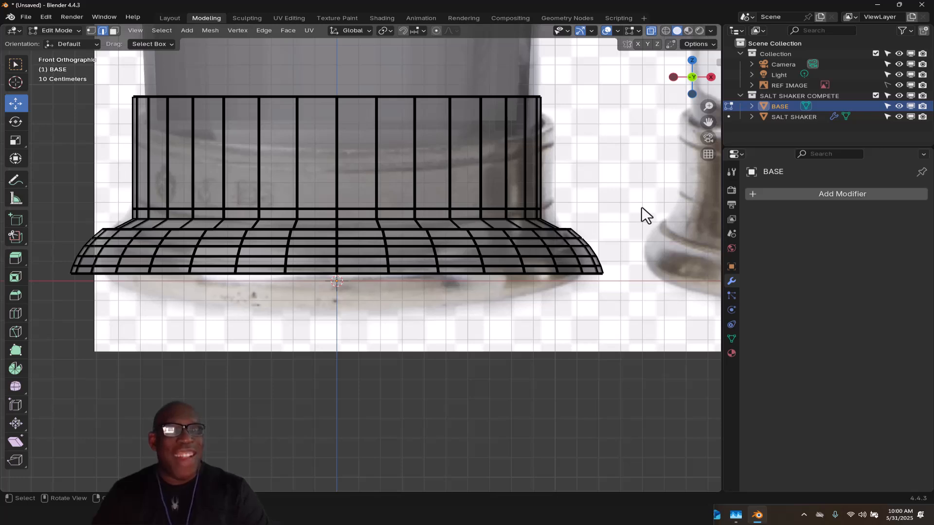
- Turn off X-ray and add a centered loop cut around BASE's upright wall
{"action": "key", "text": "alt+z"}
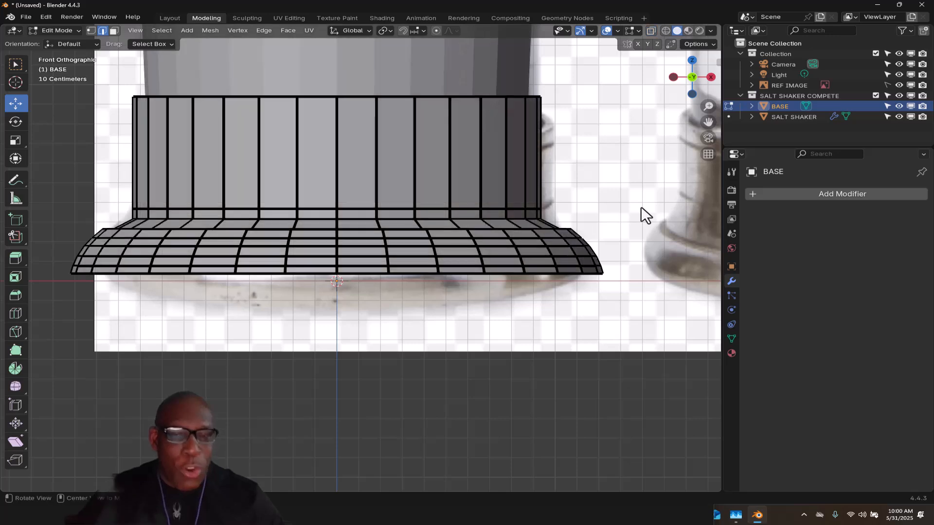
{"action": "middle_click_drag", "start_coordinate": [373, 119], "coordinate": [474, 175]}
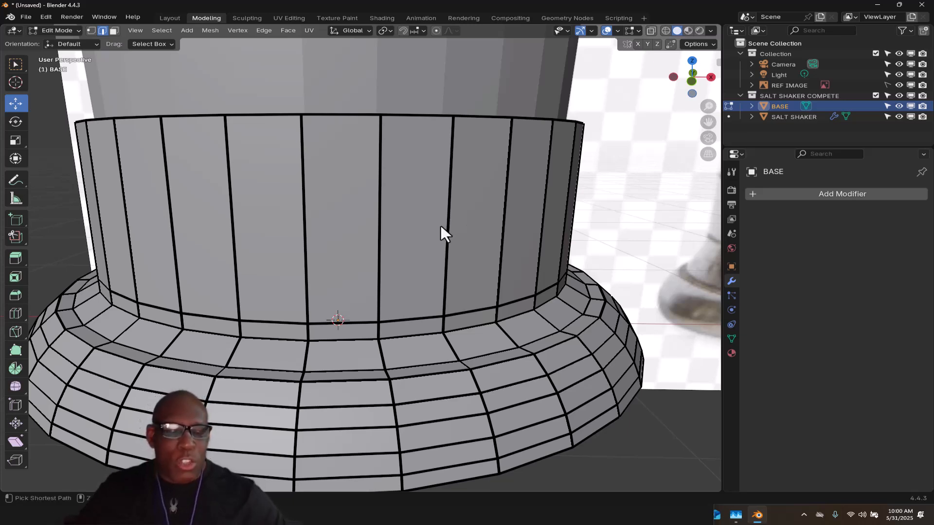
{"action": "key", "text": "ctrl+r"}
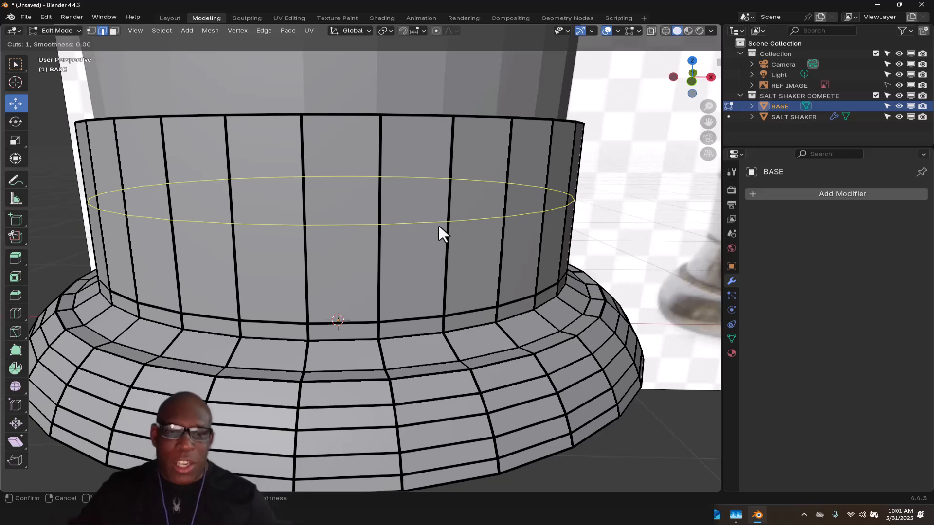
{"action": "left_click", "coordinate": [439, 226]}
{"action": "right_click", "coordinate": [439, 226]}
{"action": "middle_click_drag", "start_coordinate": [527, 262], "coordinate": [489, 221]}
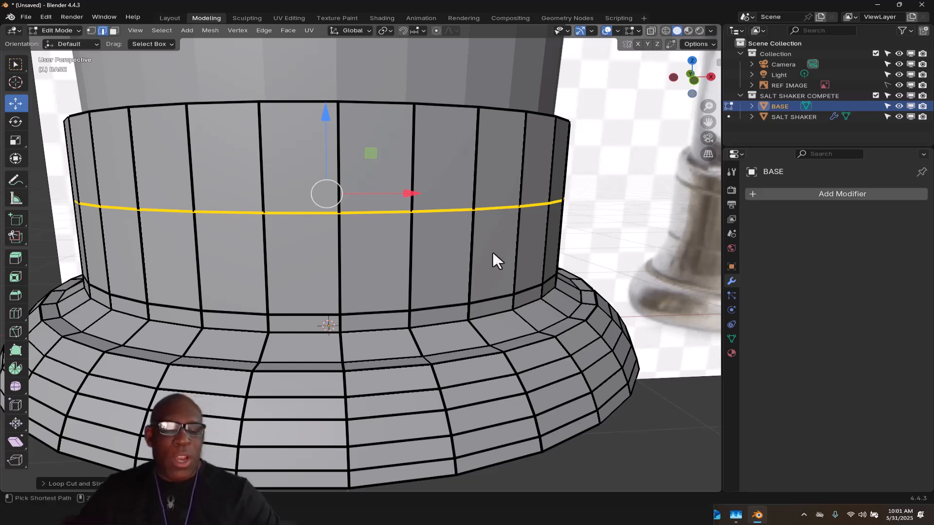
- Bevel the wall's centered loop by about 0.13 m with 1 segment to split it into two spaced edge loops
{"action": "key", "text": "ctrl+b"}
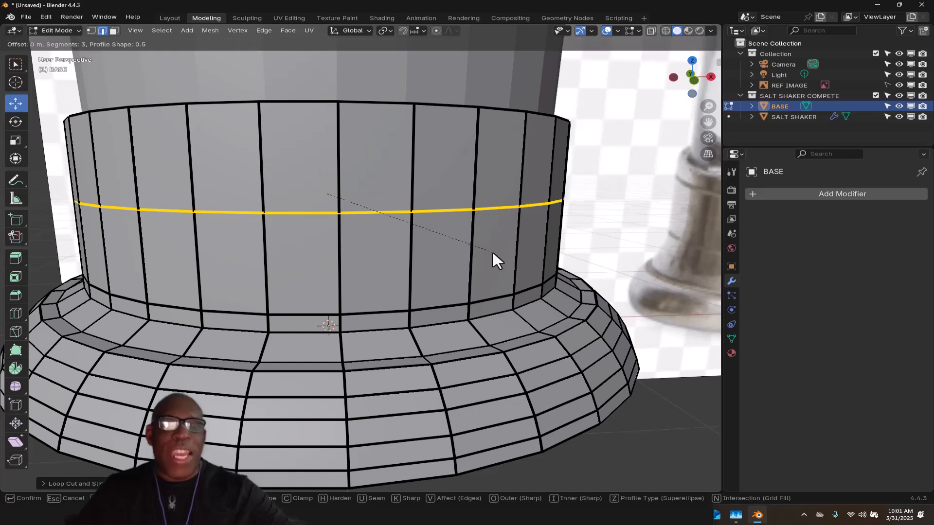
{"action": "scroll", "coordinate": [493, 252], "scroll_direction": "up", "scroll_amount": 2}
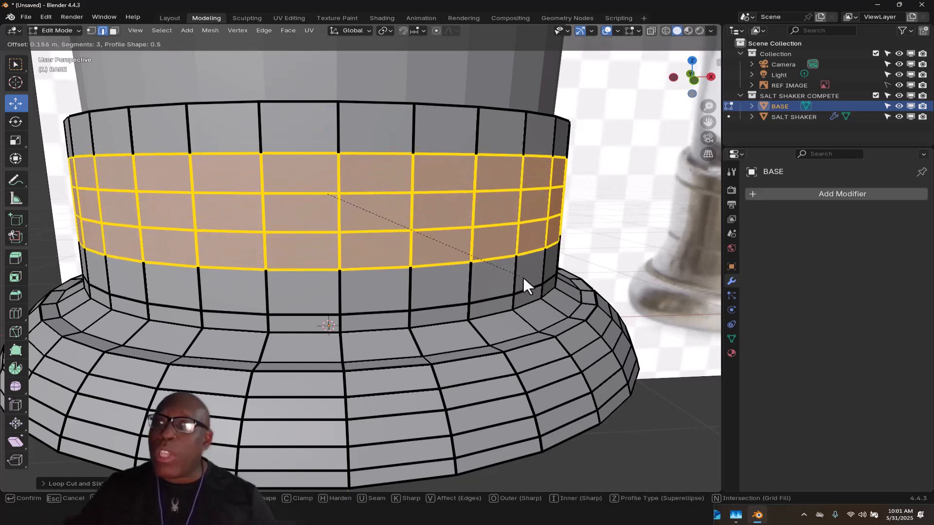
{"action": "scroll", "coordinate": [523, 277], "scroll_direction": "down", "scroll_amount": 2}
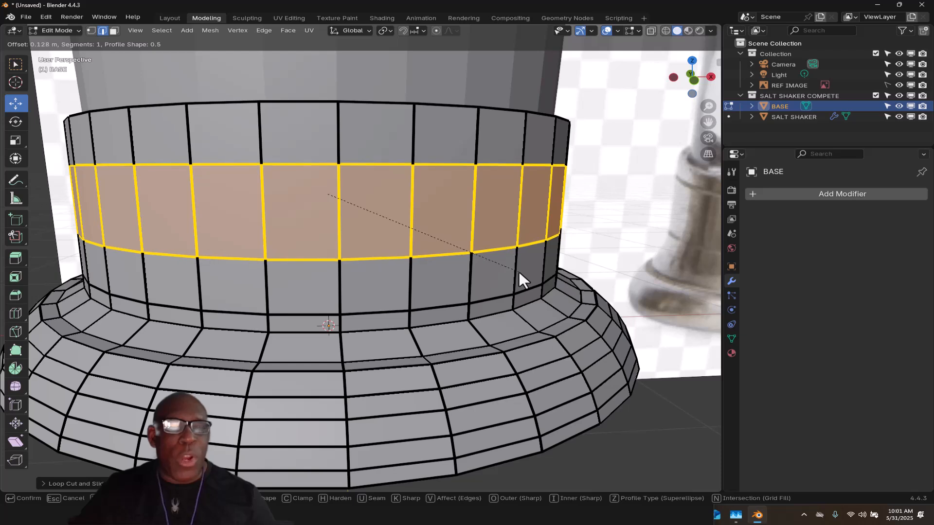
{"action": "left_click", "coordinate": [520, 274]}
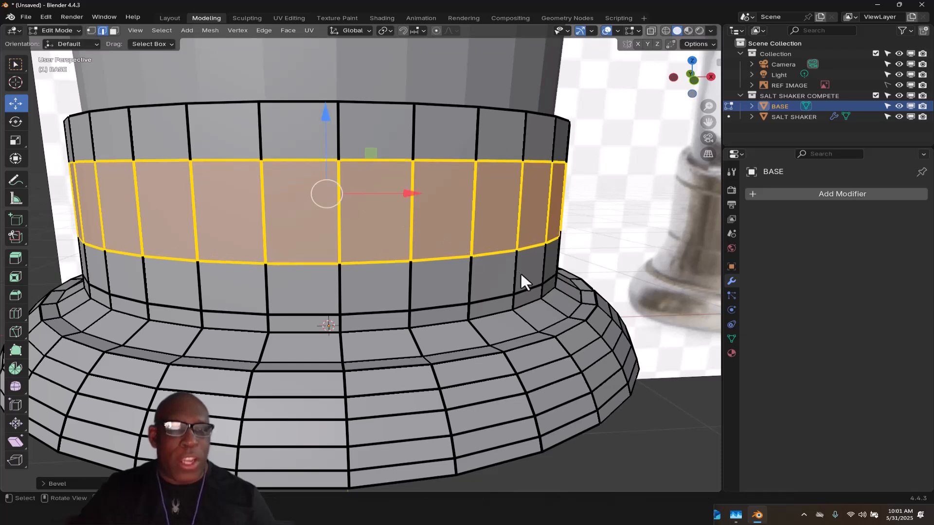
{"action": "left_click", "coordinate": [624, 202]}
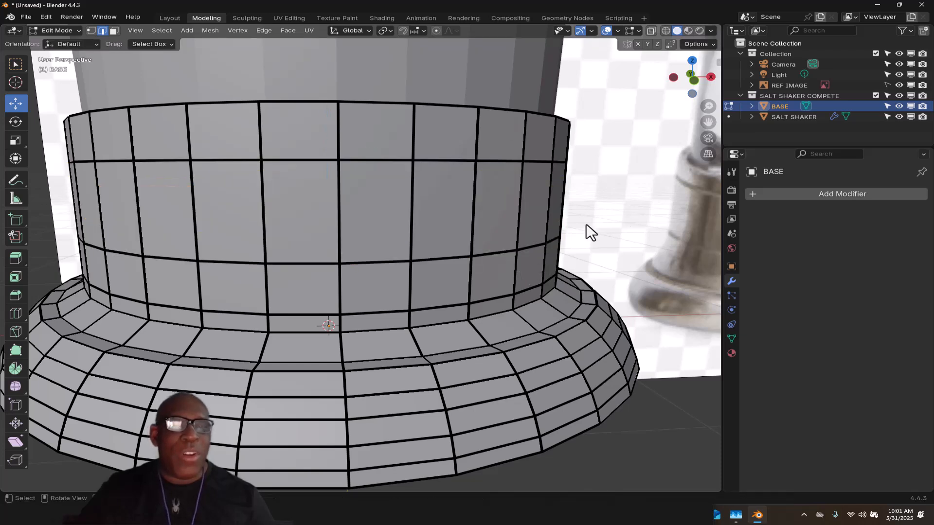
- Select both edge loops on the upright wall and bevel them with 1 segment into two narrow bands
{"action": "left_click", "coordinate": [376, 160], "text": "alt"}
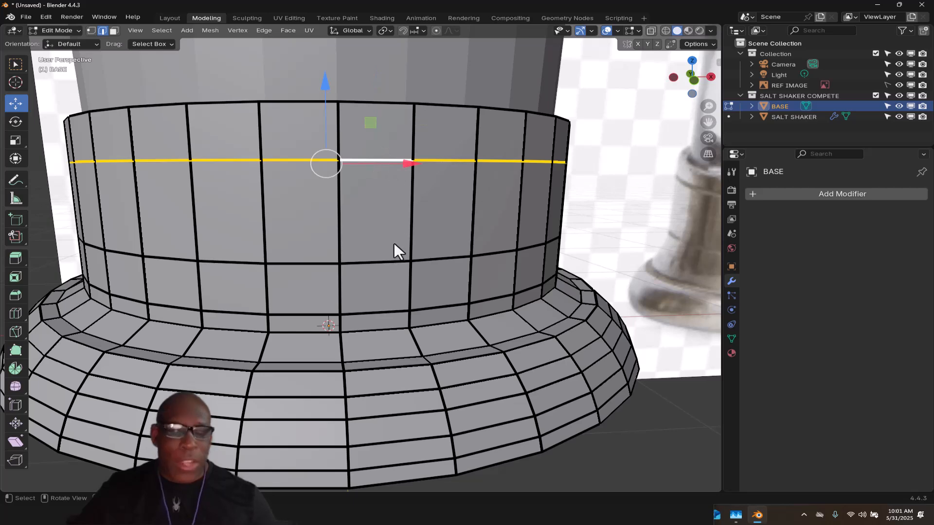
{"action": "left_click", "coordinate": [383, 262], "text": "alt+shift"}
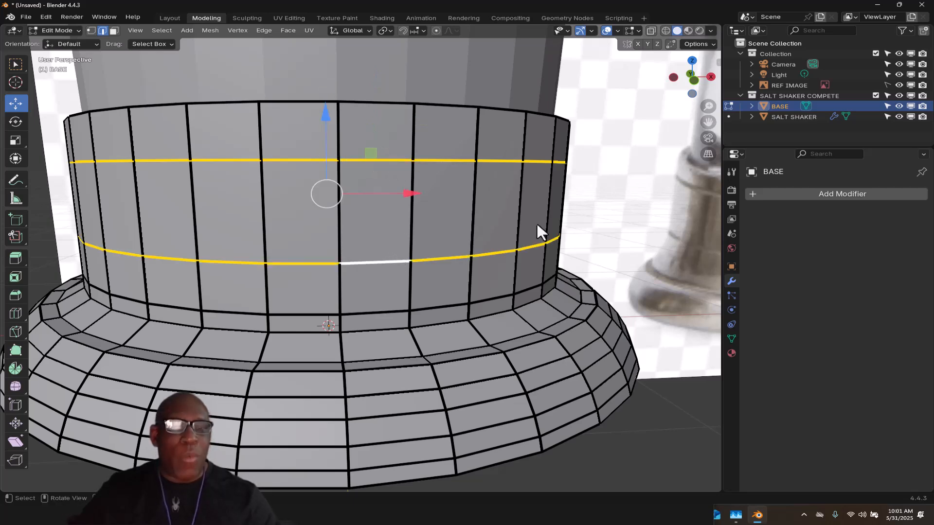
{"action": "middle_click_drag", "start_coordinate": [557, 219], "coordinate": [493, 185], "text": "ctrl"}
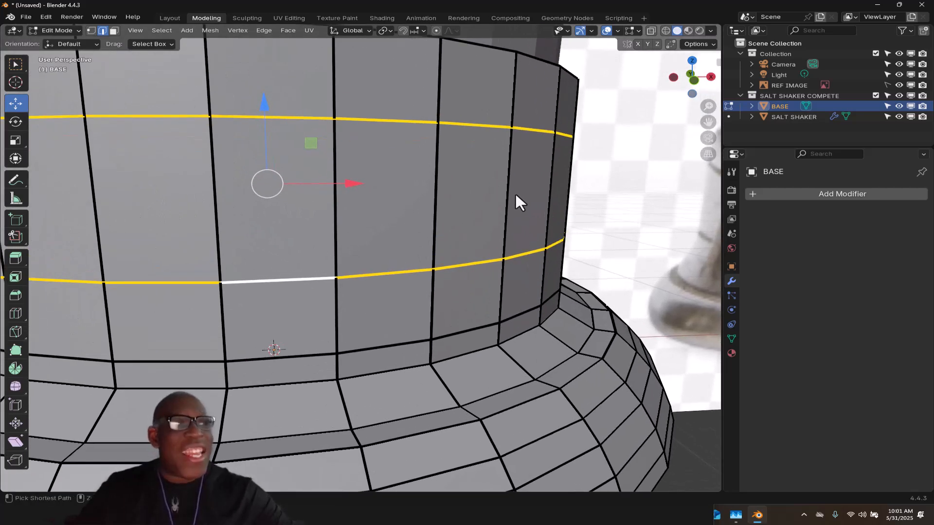
{"action": "key", "text": "ctrl+b"}
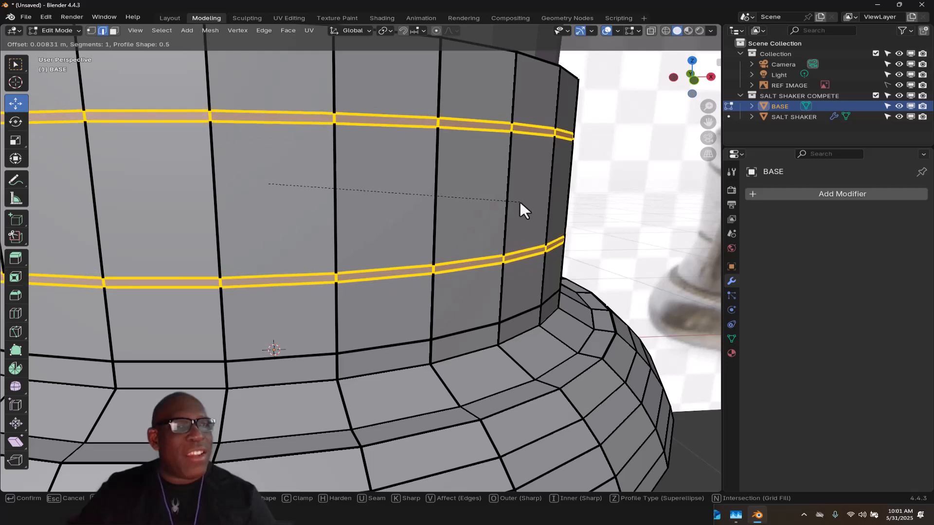
{"action": "left_click", "coordinate": [521, 206]}
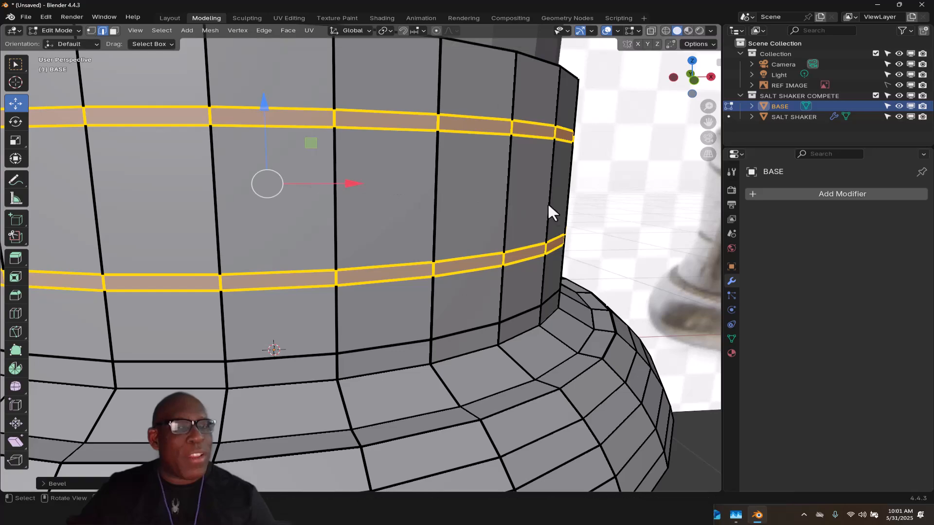
{"action": "scroll", "coordinate": [416, 310], "scroll_direction": "down", "scroll_amount": 6}
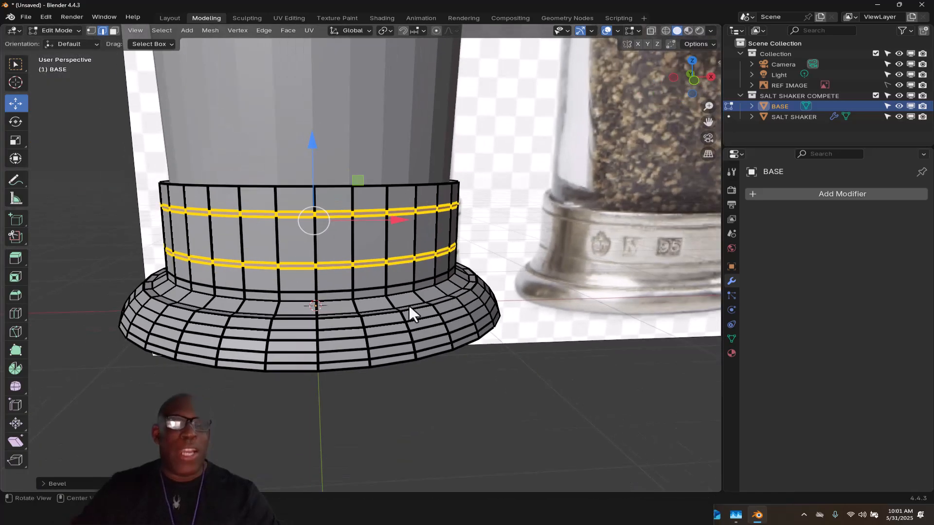
{"action": "scroll", "coordinate": [498, 298], "scroll_direction": "up", "scroll_amount": 2}
{"action": "scroll", "coordinate": [488, 242], "scroll_direction": "up", "scroll_amount": 5}
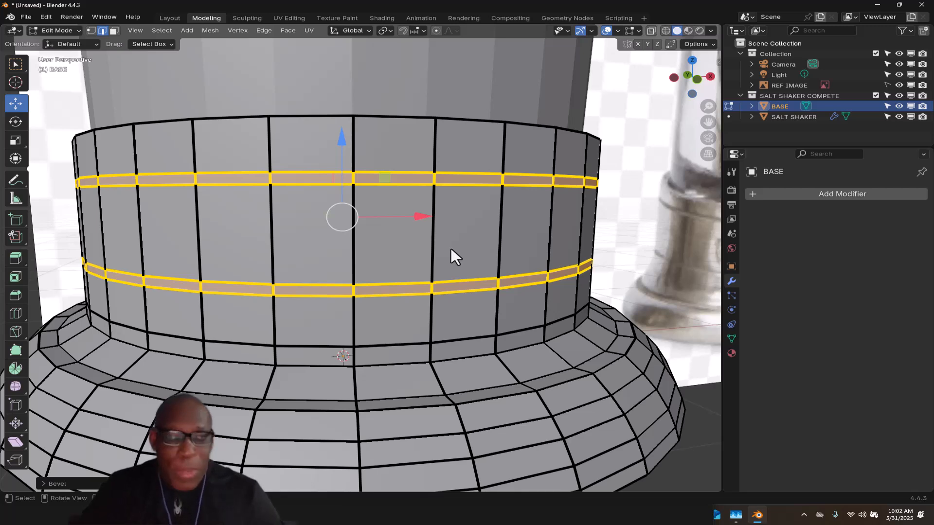
{"action": "key", "text": "e"}
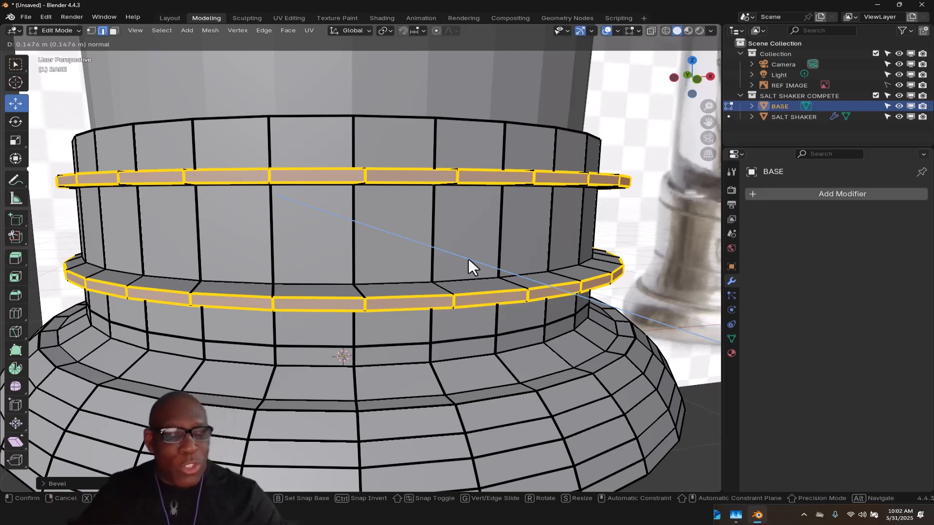
{"action": "right_click", "coordinate": [468, 259]}
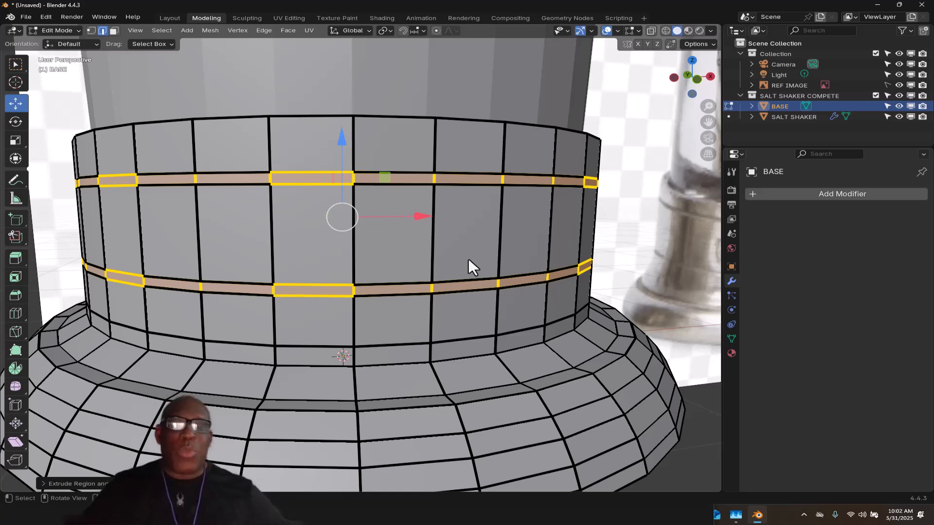
{"action": "middle_click_drag", "start_coordinate": [494, 198], "coordinate": [475, 203]}
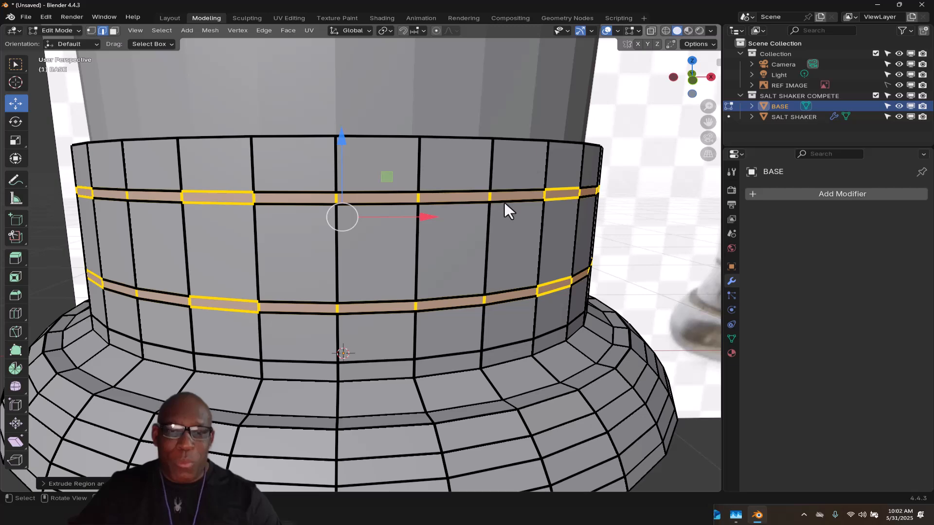
{"action": "key", "text": "ctrl+z"}
{"action": "middle_click_drag", "start_coordinate": [482, 235], "coordinate": [490, 226]}
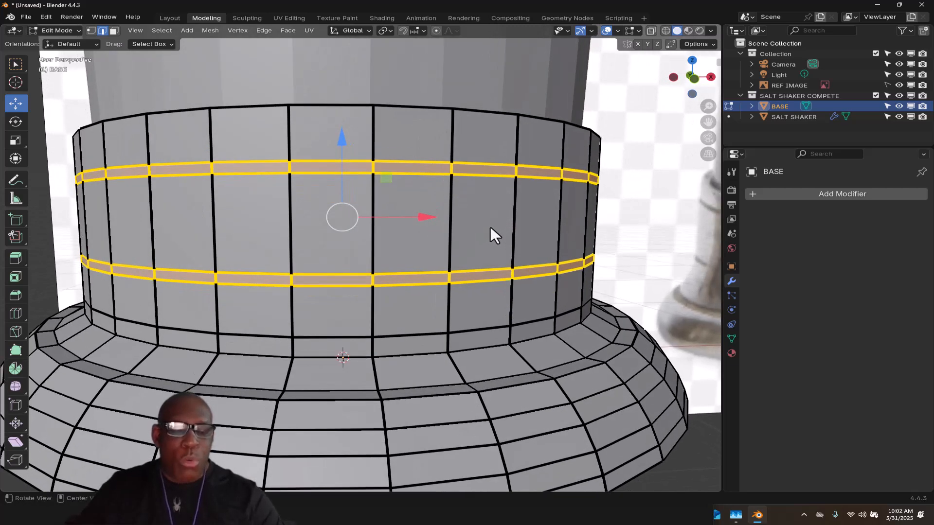
- Extrude the two narrow bands inward along their normals by about 0.032 m to form recessed grooves
{"action": "key", "text": "alt+e"}
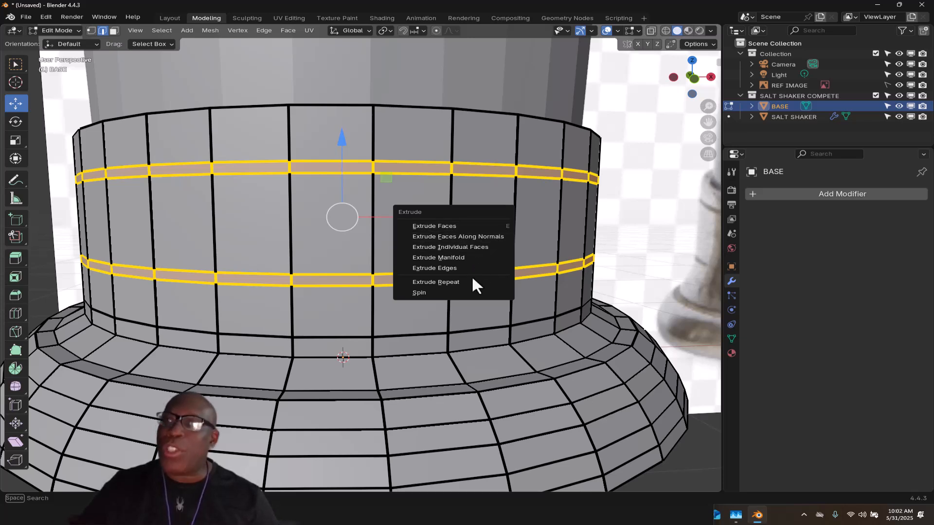
{"action": "left_click", "coordinate": [461, 236]}
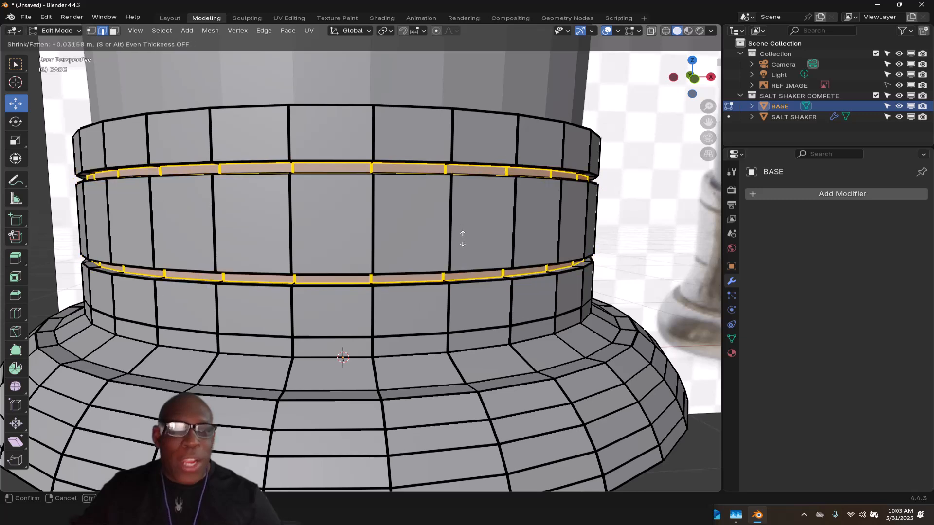
{"action": "left_click", "coordinate": [463, 239]}
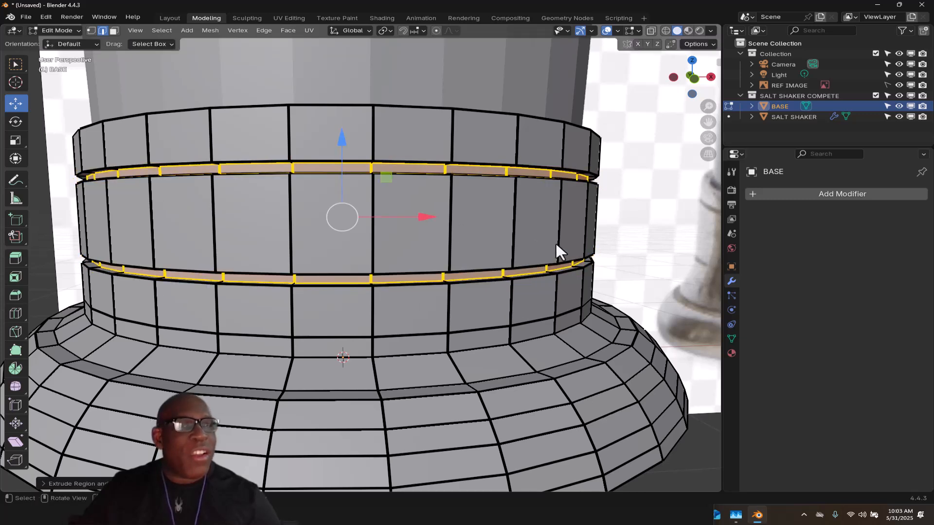
{"action": "left_click", "coordinate": [627, 219]}
- Return to Object Mode and inspect the grooved base against the reference image
{"action": "key", "text": "ctrl+Tab"}
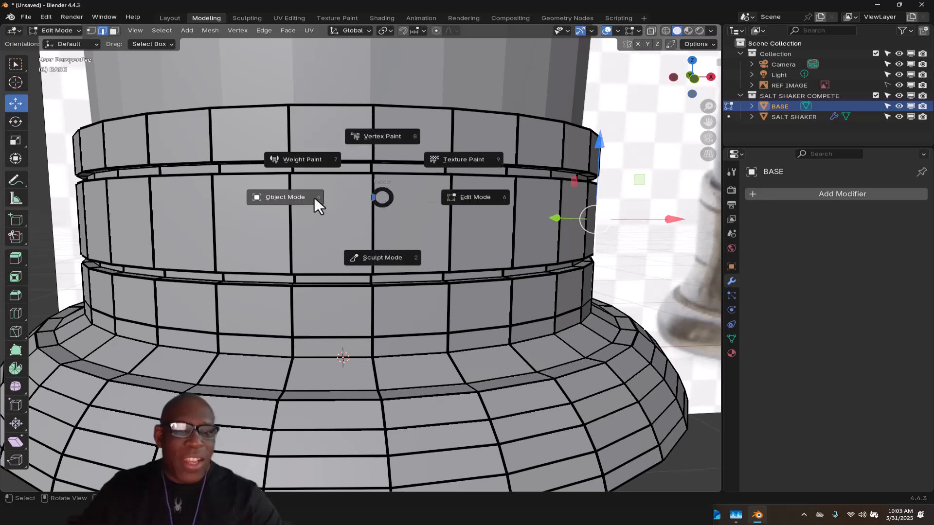
{"action": "left_click", "coordinate": [308, 197]}
{"action": "middle_click_drag", "start_coordinate": [556, 256], "coordinate": [408, 270]}
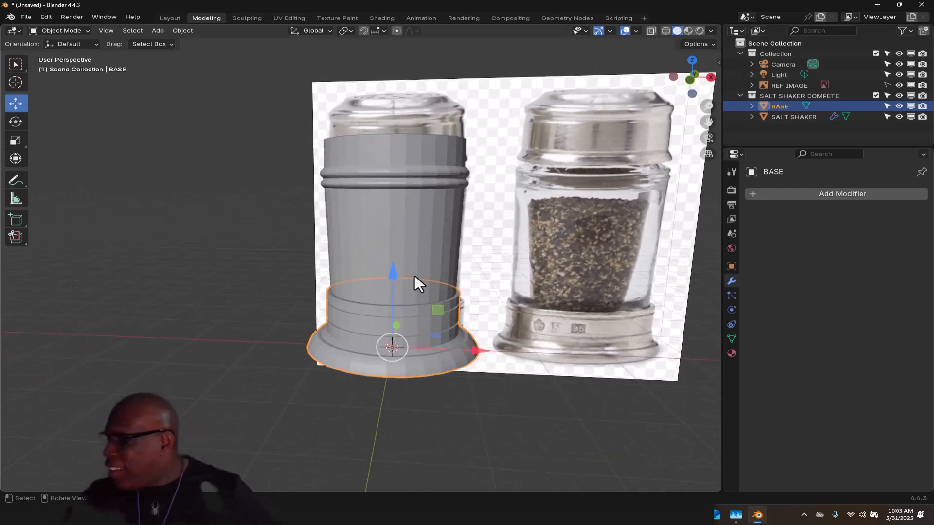
{"action": "middle_click_drag", "start_coordinate": [309, 340], "coordinate": [344, 200], "text": "ctrl"}
{"action": "middle_click_drag", "start_coordinate": [373, 319], "coordinate": [434, 209], "text": "ctrl"}
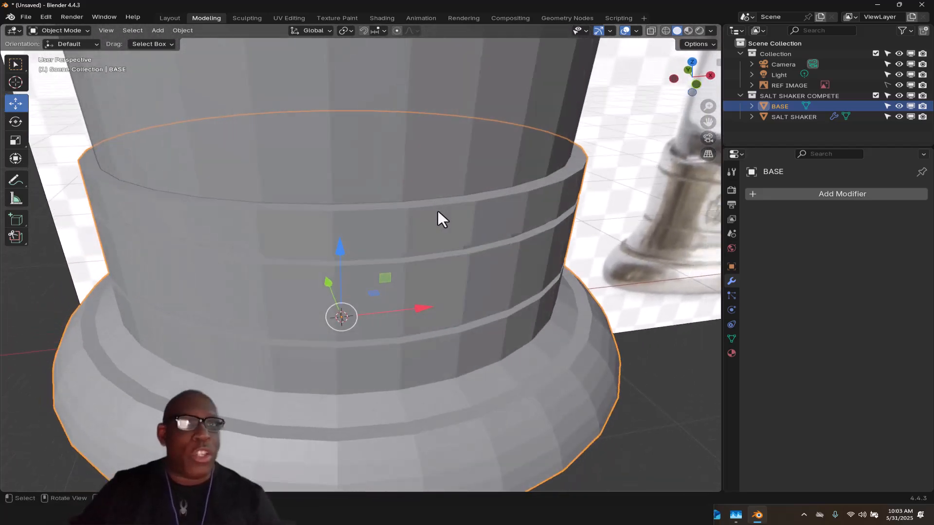
{"action": "middle_click_drag", "start_coordinate": [504, 200], "coordinate": [564, 180]}
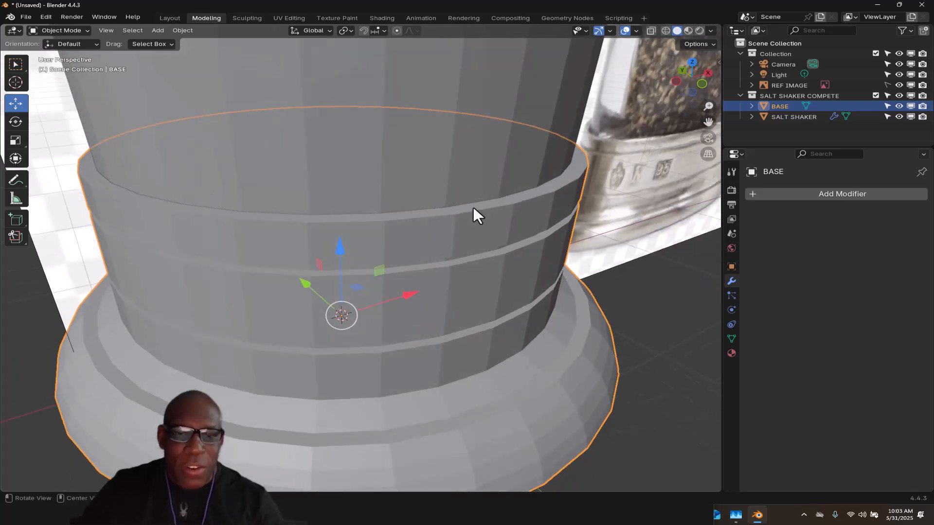
{"action": "middle_click_drag", "start_coordinate": [388, 286], "coordinate": [563, 387]}
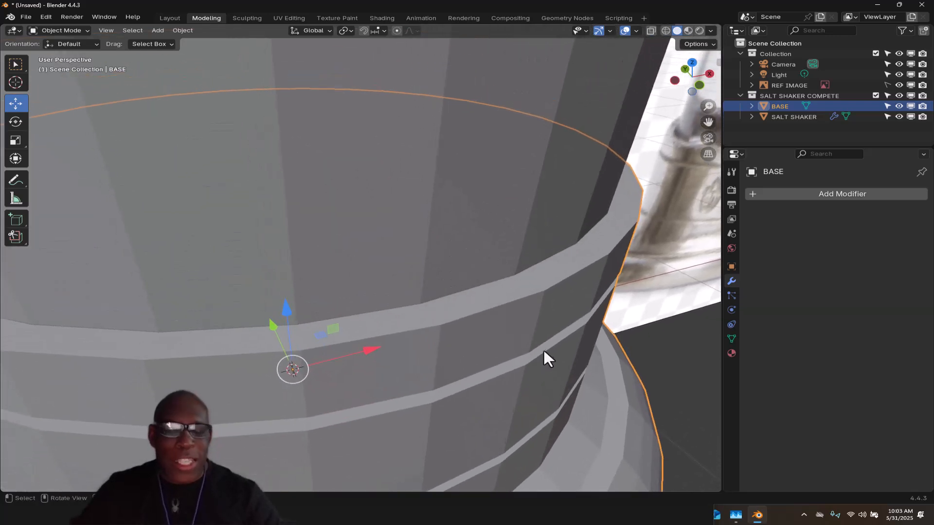
{"action": "key", "text": "ctrl+Tab"}
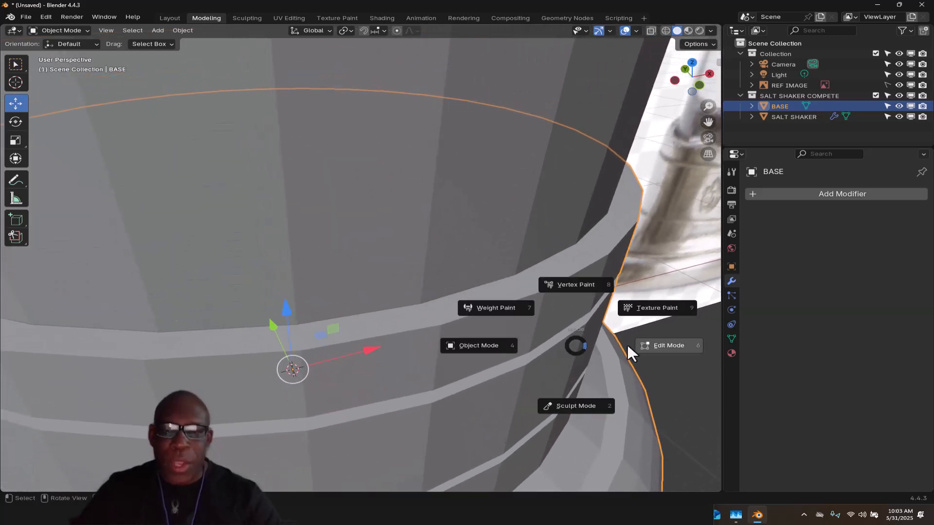
{"action": "left_click", "coordinate": [667, 346]}
{"action": "scroll", "coordinate": [582, 330], "scroll_direction": "up", "scroll_amount": 3}
{"action": "middle_click_drag", "start_coordinate": [498, 366], "coordinate": [479, 264]}
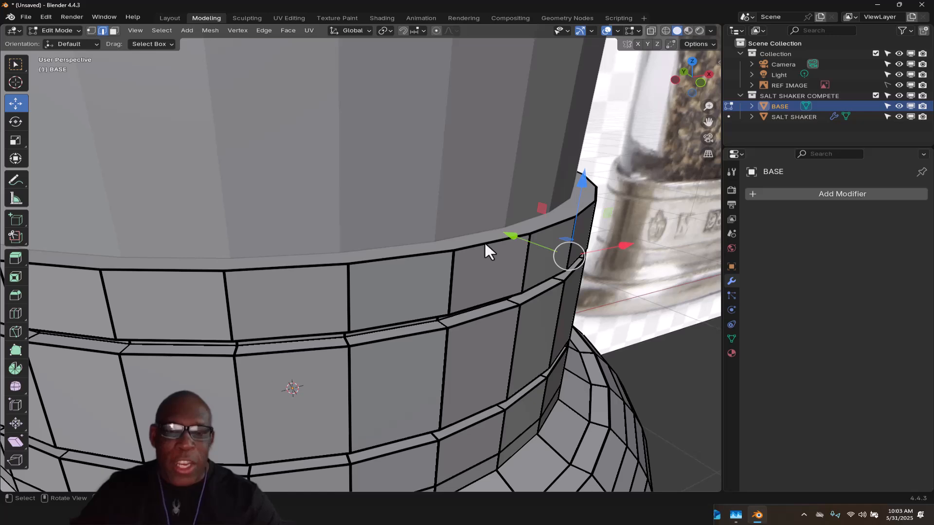
{"action": "left_click", "coordinate": [486, 243]}
{"action": "left_click", "coordinate": [485, 244], "text": "alt"}
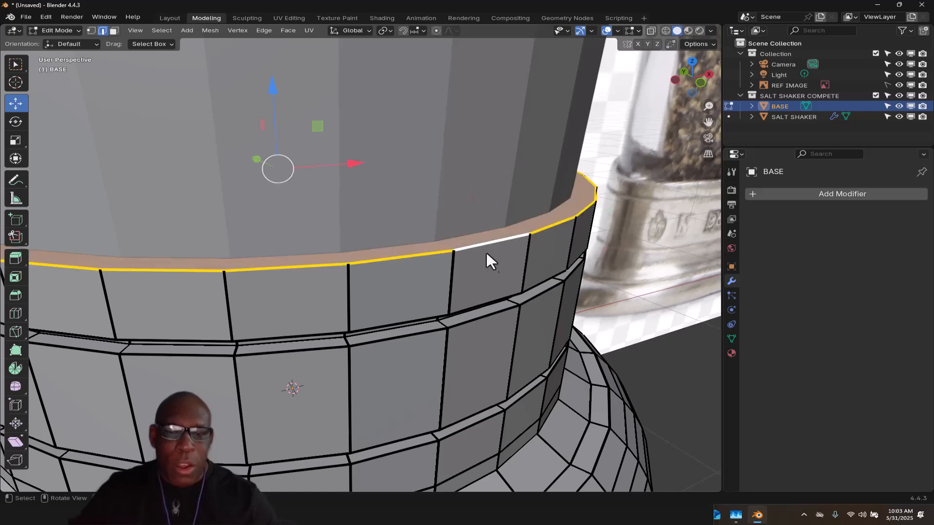
{"action": "middle_click_drag", "start_coordinate": [515, 323], "coordinate": [462, 155]}
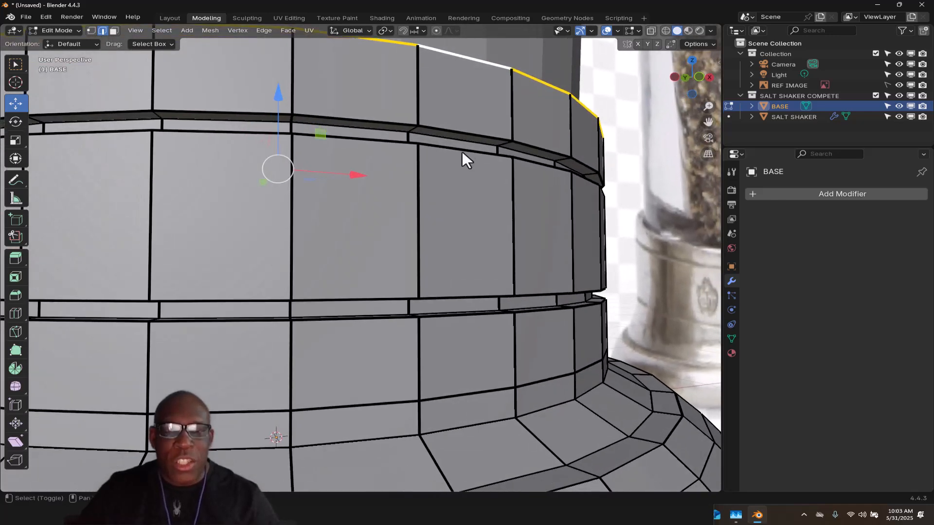
{"action": "left_click", "coordinate": [472, 138], "text": "alt+shift"}
{"action": "left_click", "coordinate": [468, 151], "text": "alt+shift"}
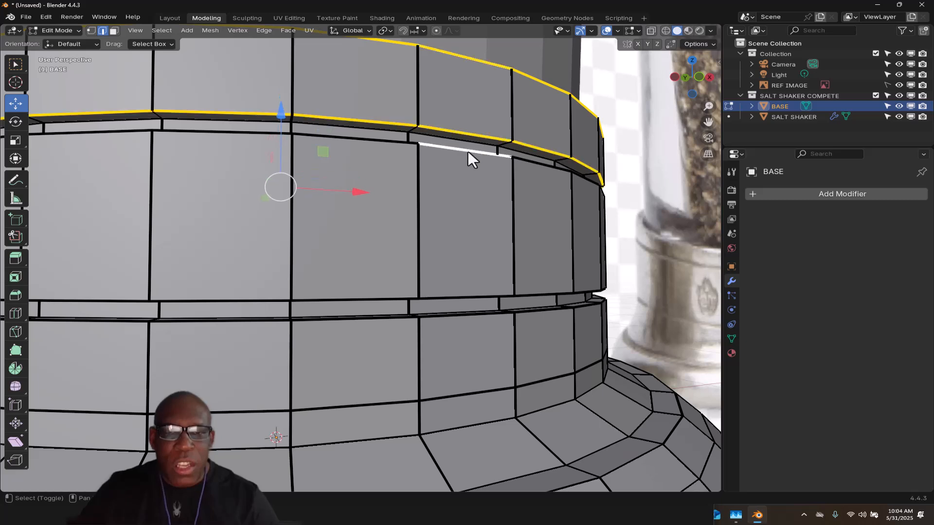
{"action": "left_click", "coordinate": [481, 295], "text": "alt+shift"}
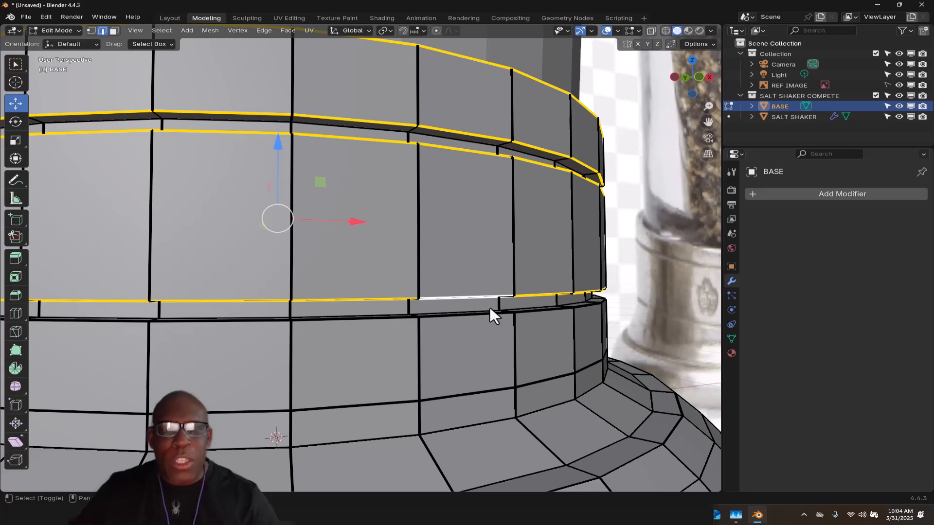
{"action": "left_click", "coordinate": [556, 260]}
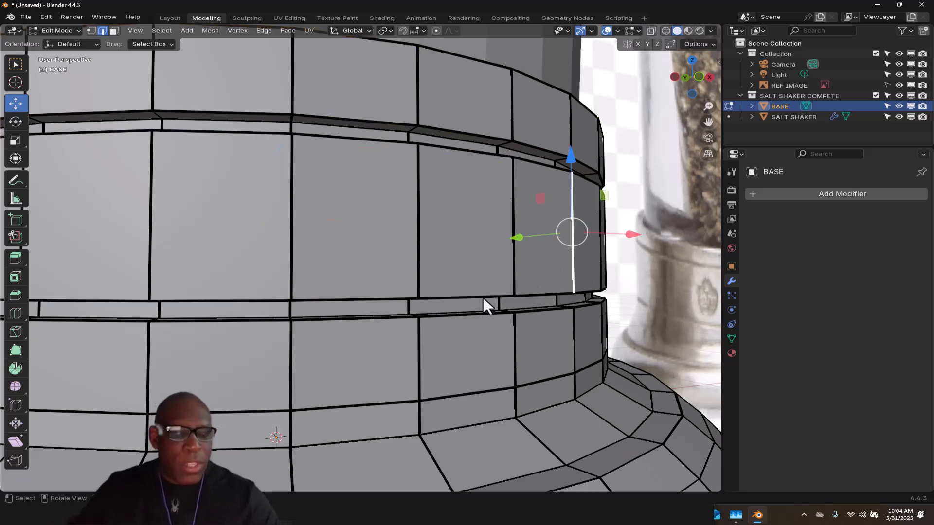
{"action": "key", "text": "ctrl+Tab"}
{"action": "left_click", "coordinate": [391, 301]}
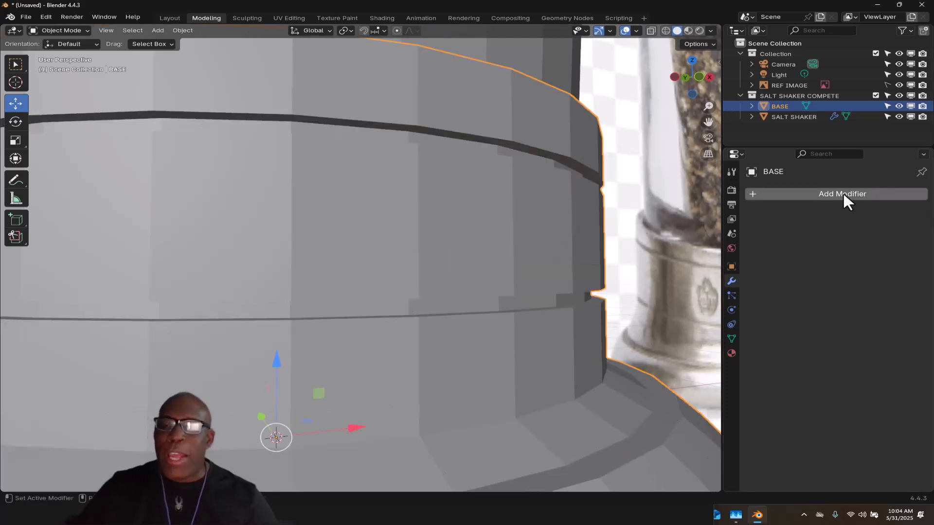
- Add a Bevel modifier to the metal base
{"action": "middle_click_drag", "start_coordinate": [432, 280], "coordinate": [372, 237]}
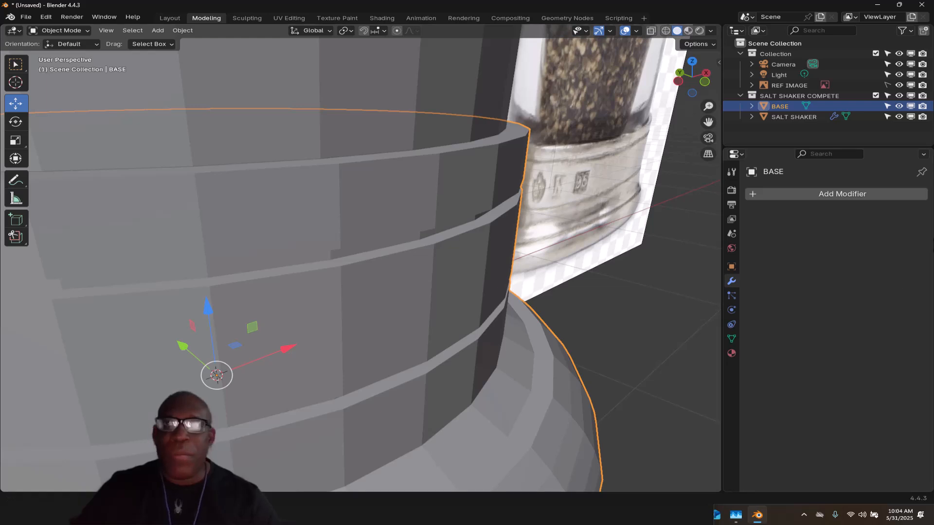
{"action": "left_click", "coordinate": [844, 193]}
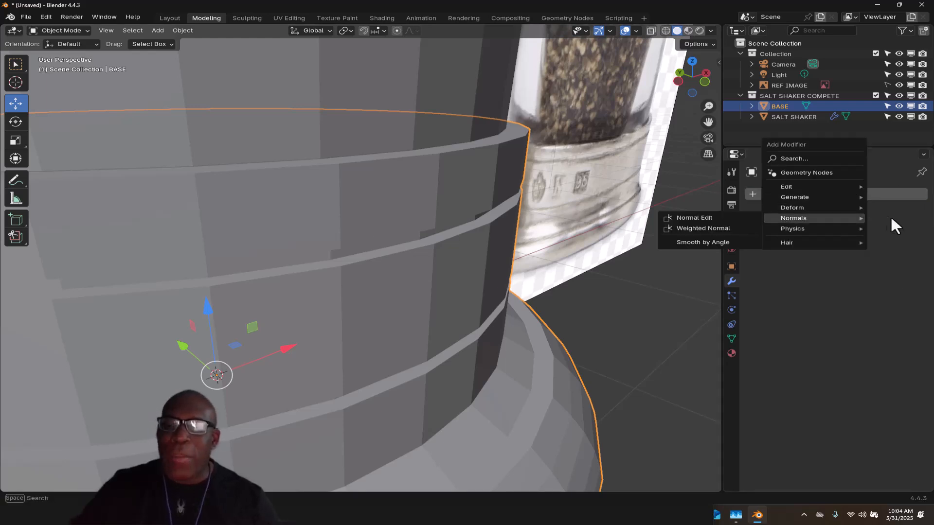
{"action": "mouse_move", "coordinate": [816, 197]}
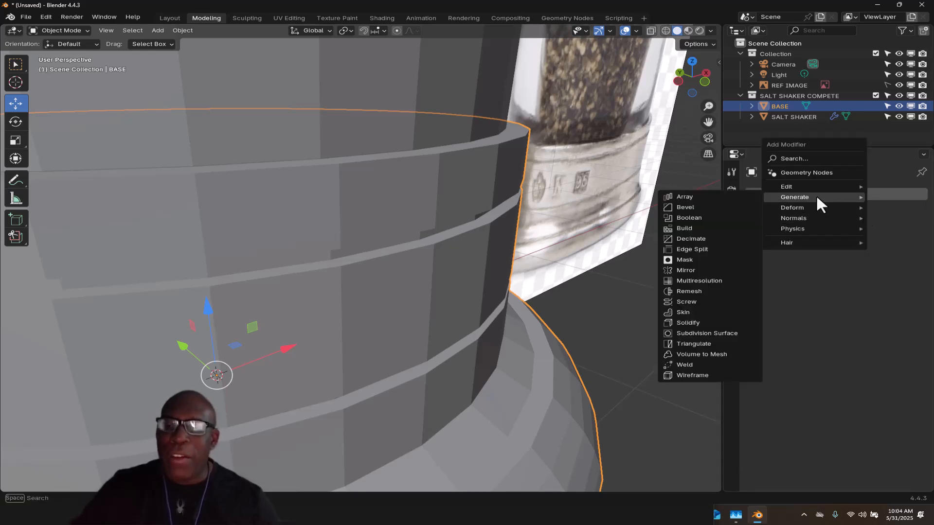
{"action": "left_click", "coordinate": [694, 207]}
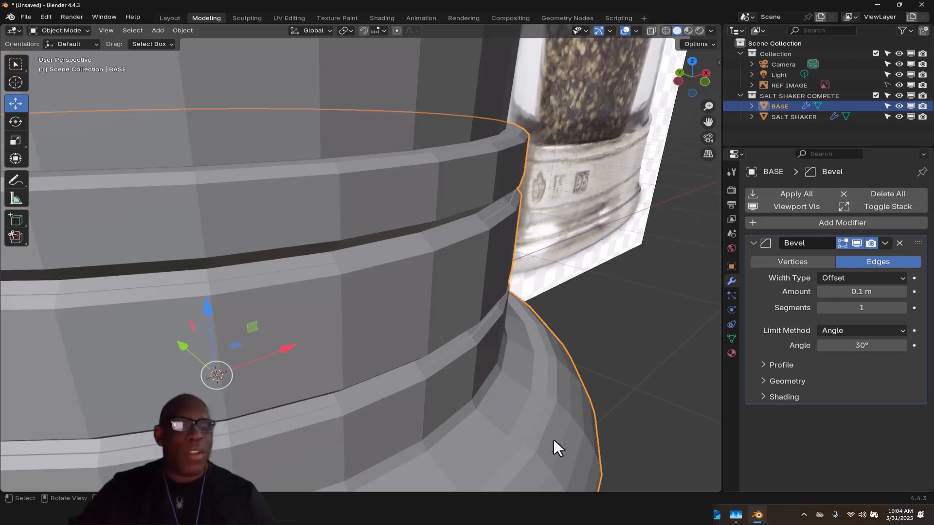
- Set the base's Bevel modifier to an amount of 0.008 m with 5 segments, and collapse its settings
{"action": "middle_click_drag", "start_coordinate": [456, 332], "coordinate": [407, 371], "text": "ctrl"}
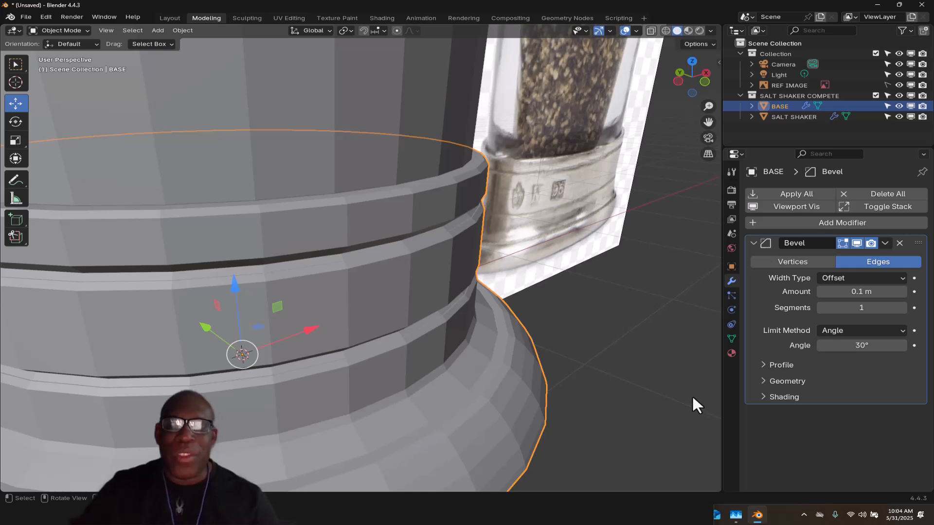
{"action": "middle_click_drag", "start_coordinate": [647, 348], "coordinate": [595, 280], "text": "ctrl"}
{"action": "left_click_drag", "start_coordinate": [861, 295], "coordinate": [826, 291]}
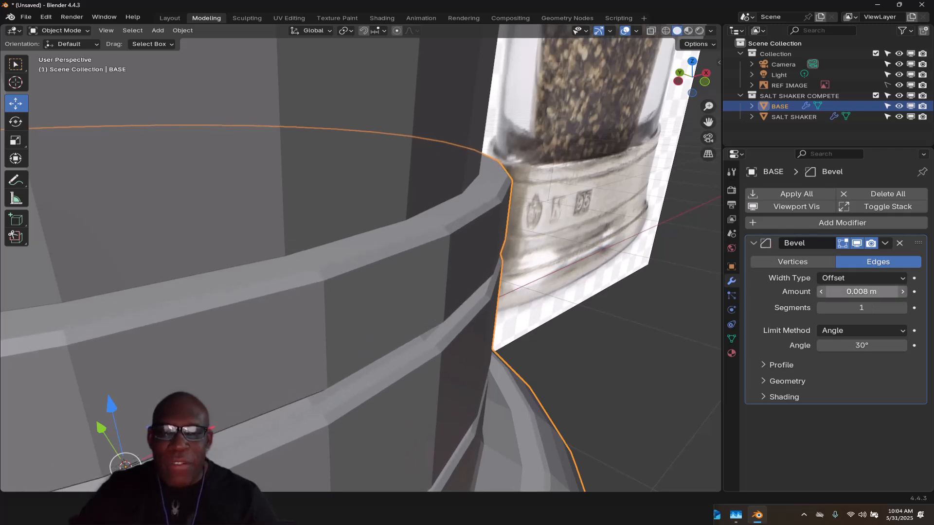
{"action": "left_click", "coordinate": [903, 307]}
{"action": "left_click", "coordinate": [903, 308]}
{"action": "left_click", "coordinate": [903, 307]}
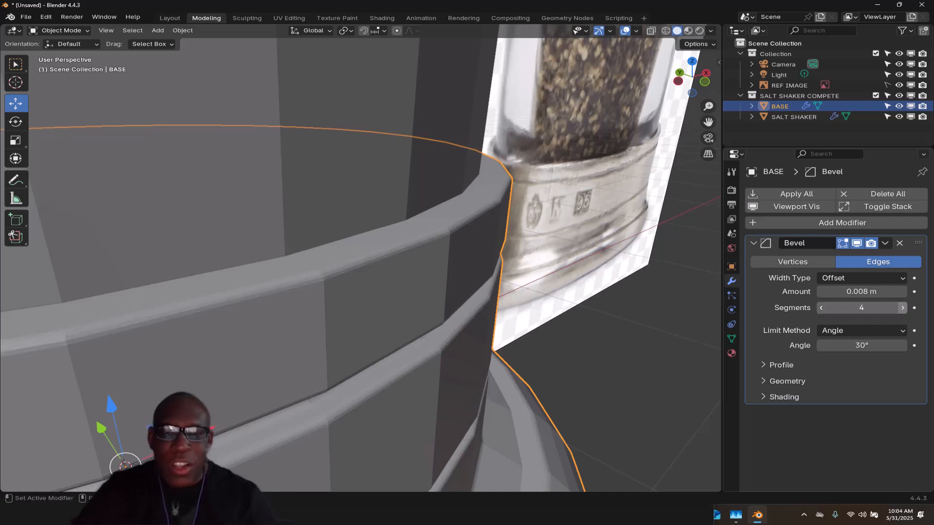
{"action": "mouse_move", "coordinate": [570, 315]}
{"action": "middle_mouse_down", "text": "ctrl"}
{"action": "mouse_move", "coordinate": [481, 376]}
{"action": "mouse_move", "coordinate": [500, 350]}
{"action": "mouse_move", "coordinate": [559, 360]}
{"action": "mouse_move", "coordinate": [571, 374]}
{"action": "mouse_move", "coordinate": [549, 388]}
{"action": "mouse_move", "coordinate": [533, 362]}
{"action": "mouse_move", "coordinate": [563, 341]}
{"action": "mouse_move", "coordinate": [592, 362]}
{"action": "mouse_move", "coordinate": [550, 370]}
{"action": "mouse_move", "coordinate": [538, 344]}
{"action": "mouse_move", "coordinate": [591, 353]}
{"action": "mouse_move", "coordinate": [567, 375]}
{"action": "mouse_move", "coordinate": [531, 322]}
{"action": "mouse_move", "coordinate": [552, 320]}
{"action": "middle_mouse_up", "text": "ctrl"}
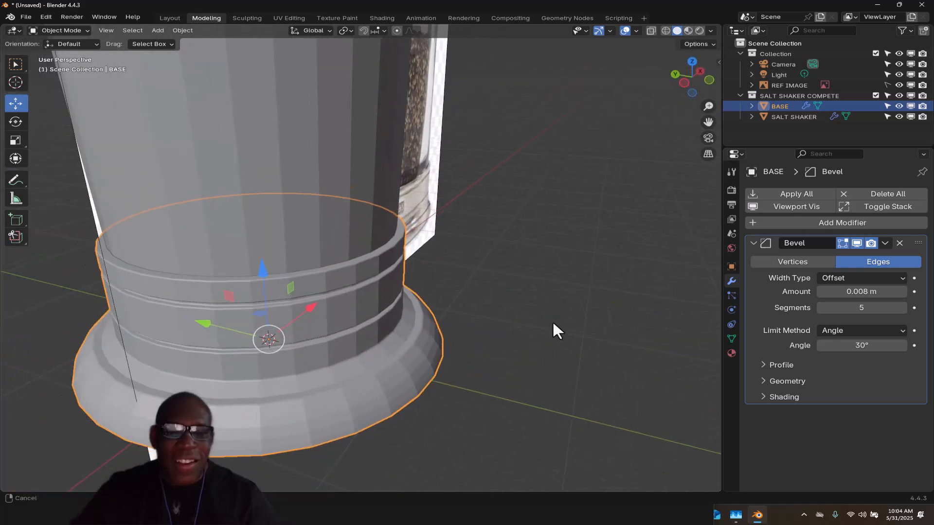
{"action": "left_click", "coordinate": [494, 274]}
{"action": "middle_click_drag", "start_coordinate": [493, 249], "coordinate": [592, 440]}
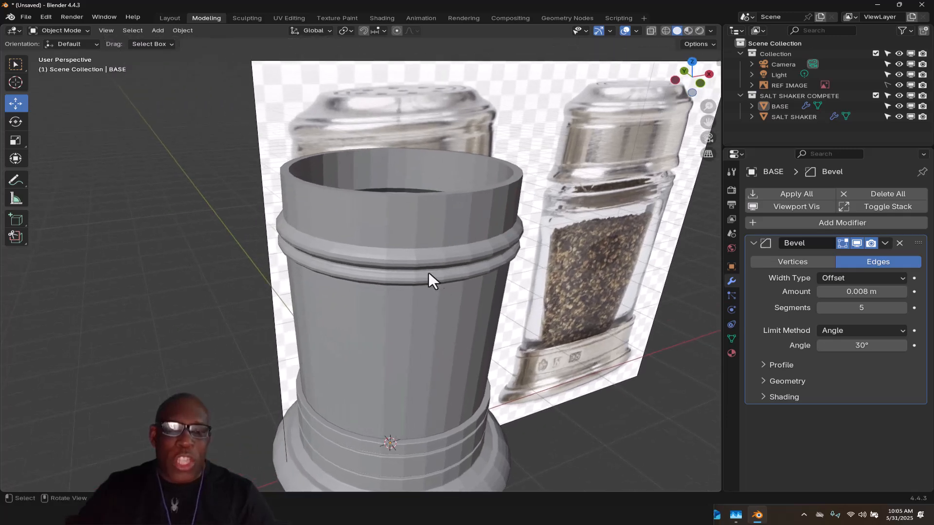
{"action": "middle_click_drag", "start_coordinate": [433, 273], "coordinate": [393, 192], "text": "shift"}
{"action": "left_click", "coordinate": [754, 243]}
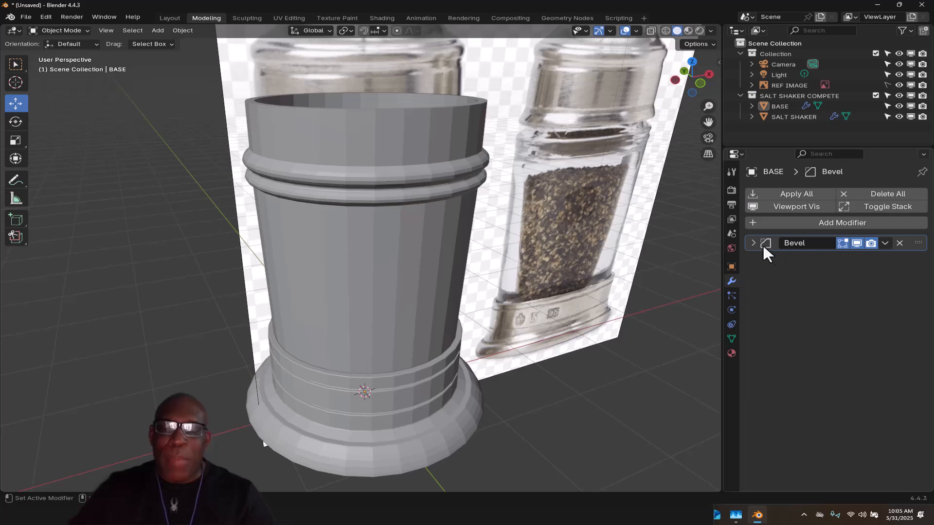
- Try to transfer the base's Bevel modifier to the glass body through Link/Transfer Data
{"action": "left_click", "coordinate": [419, 167]}
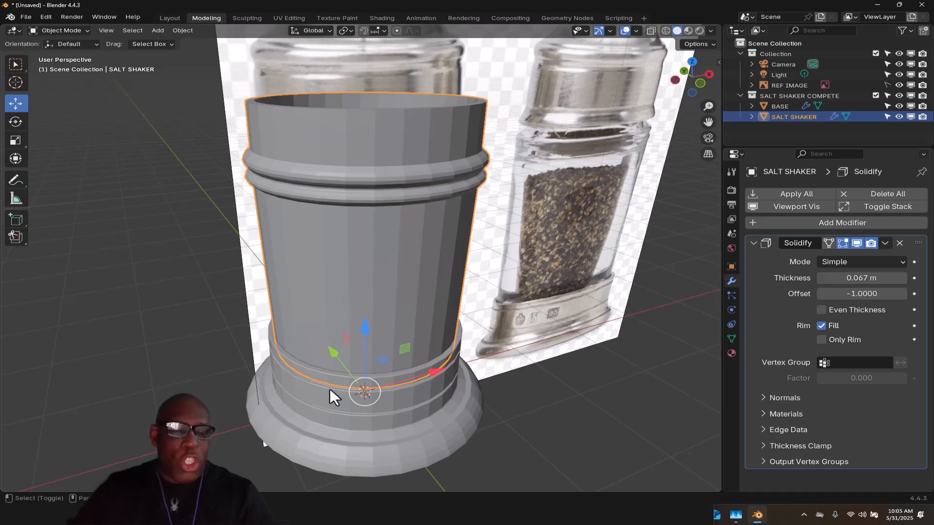
{"action": "left_click", "coordinate": [335, 419], "text": "shift"}
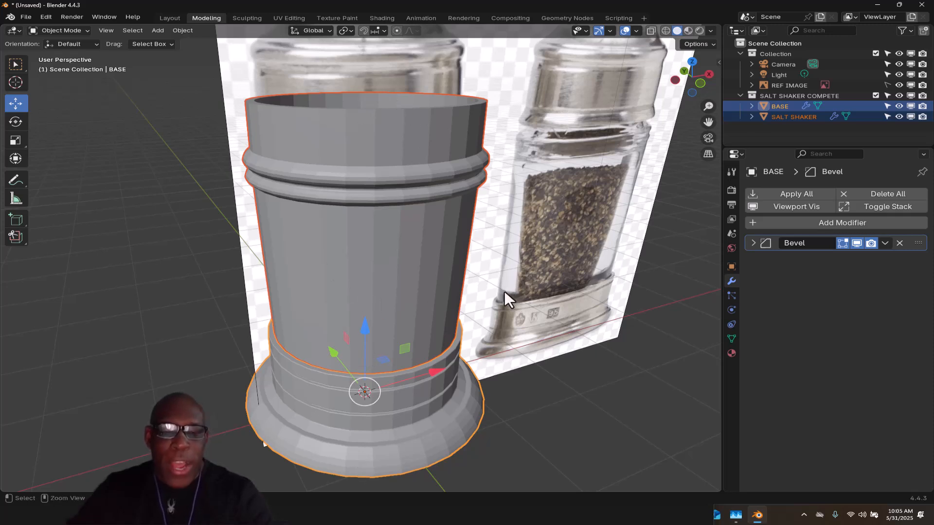
{"action": "key", "text": "ctrl+l"}
{"action": "mouse_move", "coordinate": [504, 289]}
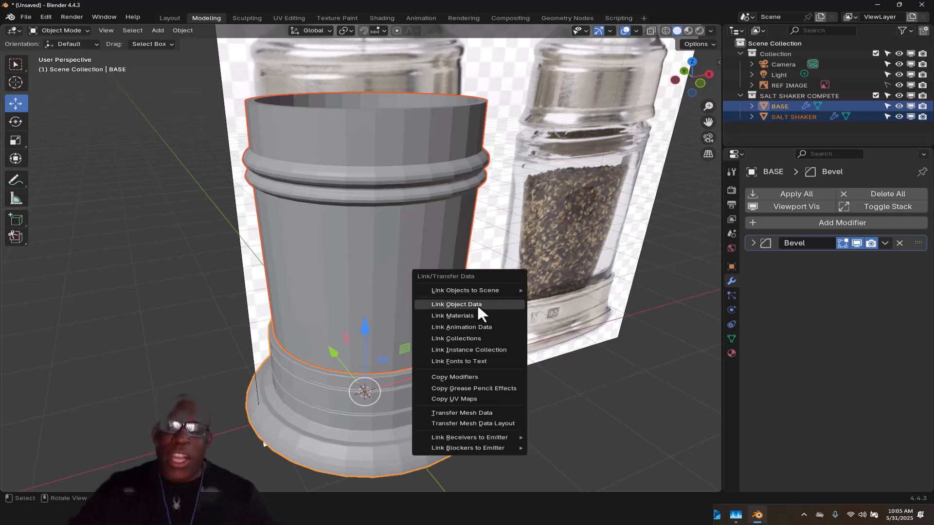
{"action": "left_click", "coordinate": [461, 386]}
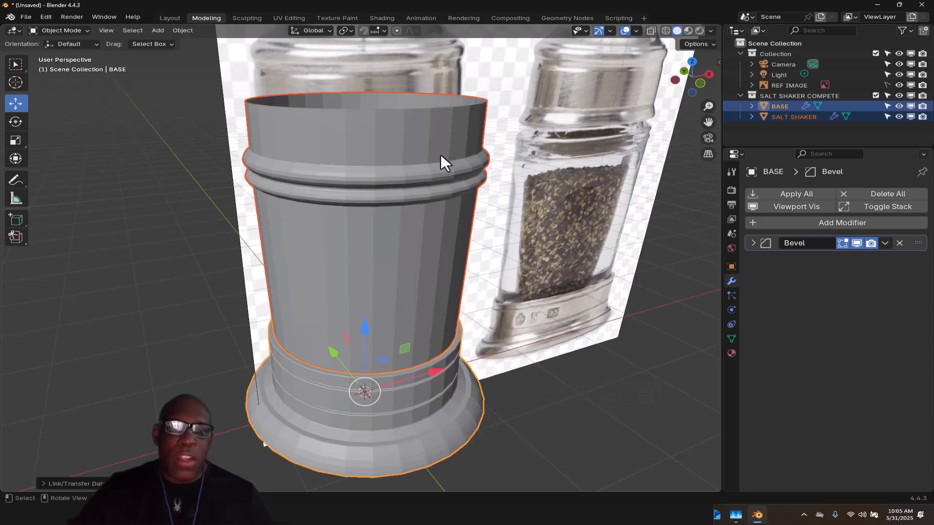
- Examine the glass body's rim and rings up close and check its modifier stack
{"action": "scroll", "coordinate": [444, 106], "scroll_direction": "up", "scroll_amount": 4}
{"action": "middle_click_drag", "start_coordinate": [451, 103], "coordinate": [456, 262], "text": "shift"}
{"action": "middle_click_drag", "start_coordinate": [456, 246], "coordinate": [508, 136], "text": "shift"}
{"action": "middle_click_drag", "start_coordinate": [535, 212], "coordinate": [433, 283], "text": "ctrl"}
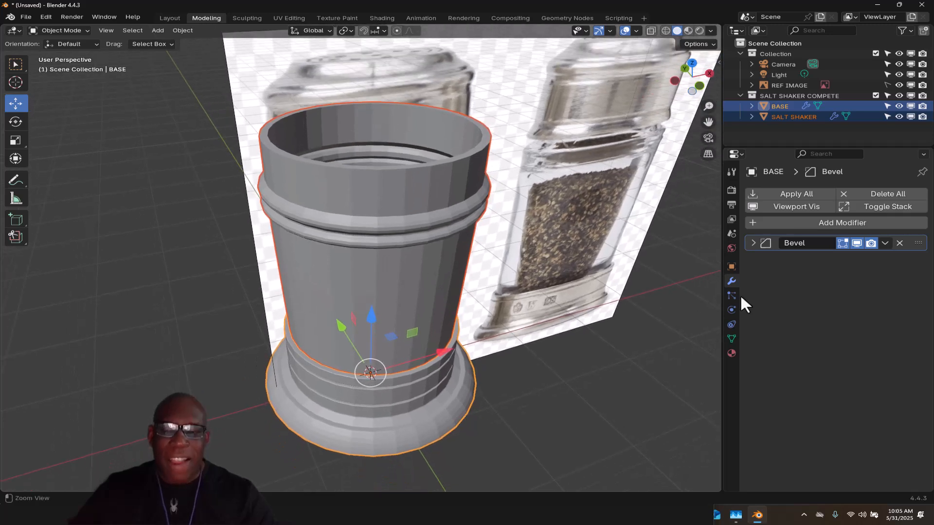
{"action": "left_click", "coordinate": [410, 187]}
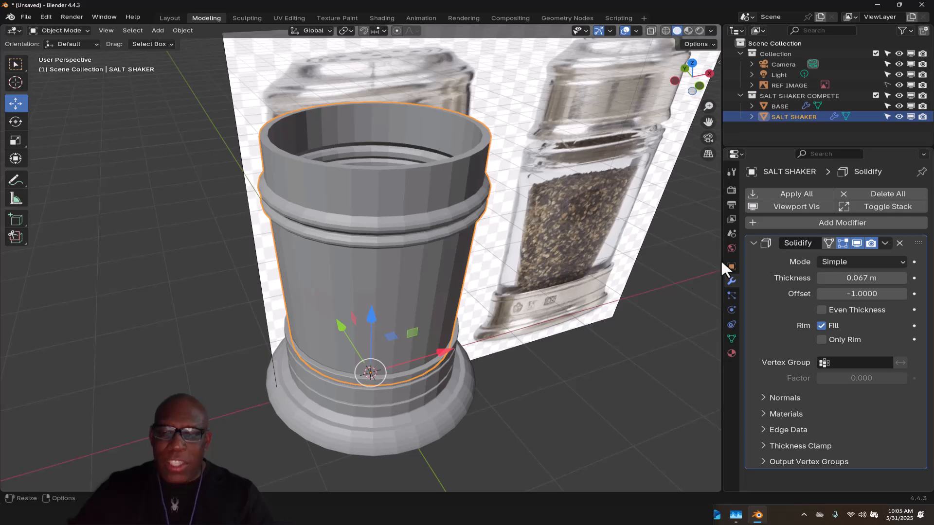
- Make the base the only selected object and hide the glass body in the viewport to expose the base's top face
{"action": "left_click", "coordinate": [448, 403]}
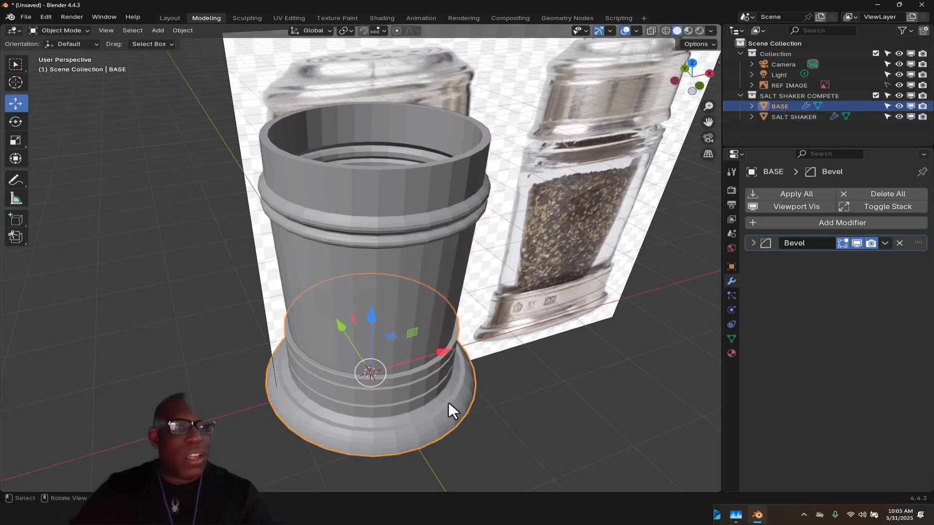
{"action": "middle_click_drag", "start_coordinate": [427, 402], "coordinate": [1, 348]}
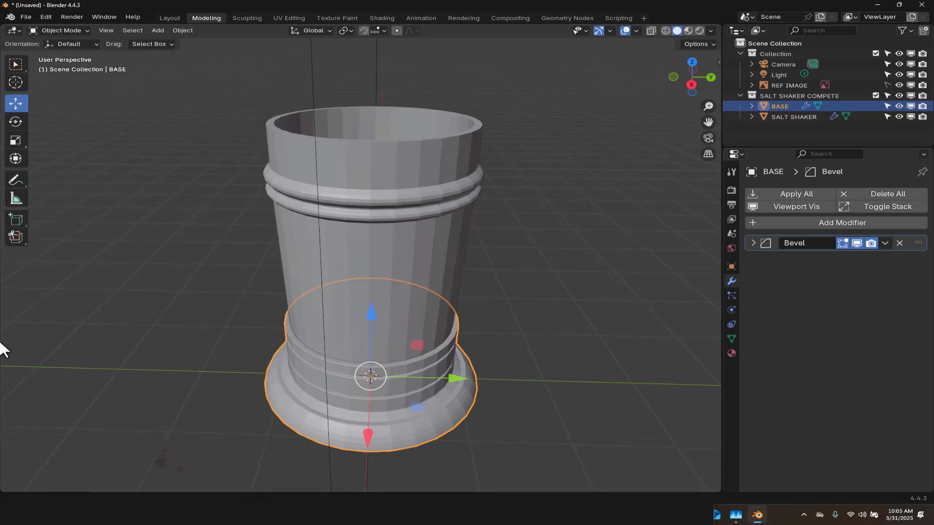
{"action": "middle_click_drag", "start_coordinate": [361, 357], "coordinate": [390, 299], "text": "ctrl"}
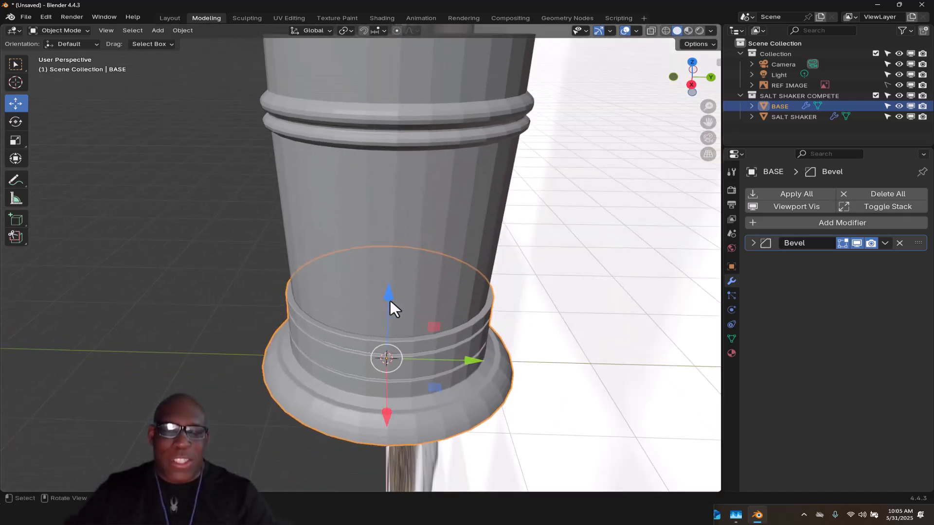
{"action": "left_click", "coordinate": [911, 117]}
{"action": "middle_click_drag", "start_coordinate": [309, 326], "coordinate": [472, 415]}
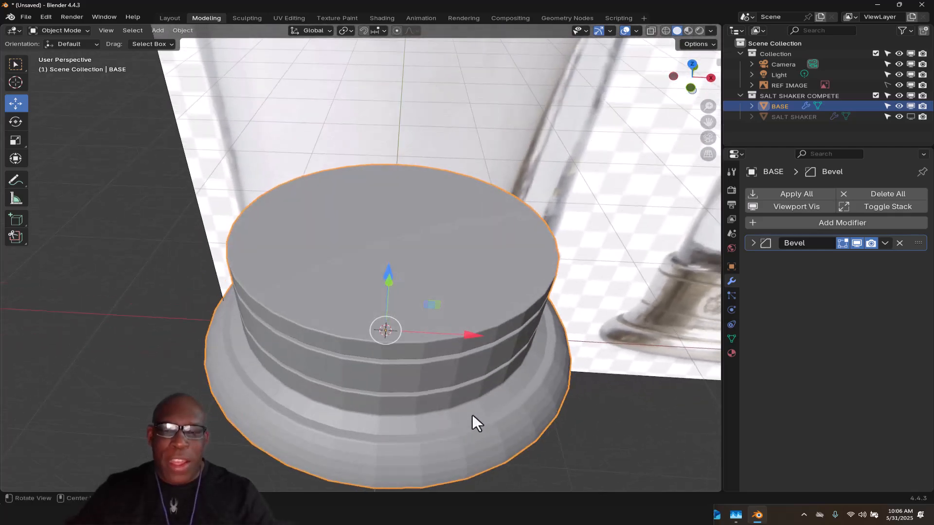
- Inset the base's circular top face by about 0.076 m in Edit Mode to form a narrow rim
{"action": "key", "text": "ctrl+Tab"}
{"action": "left_click", "coordinate": [588, 373]}
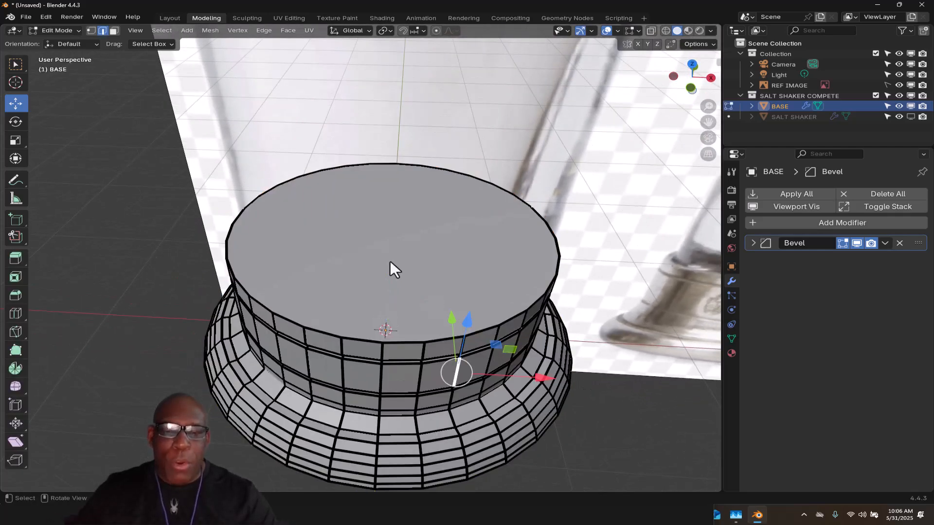
{"action": "left_click", "coordinate": [441, 273]}
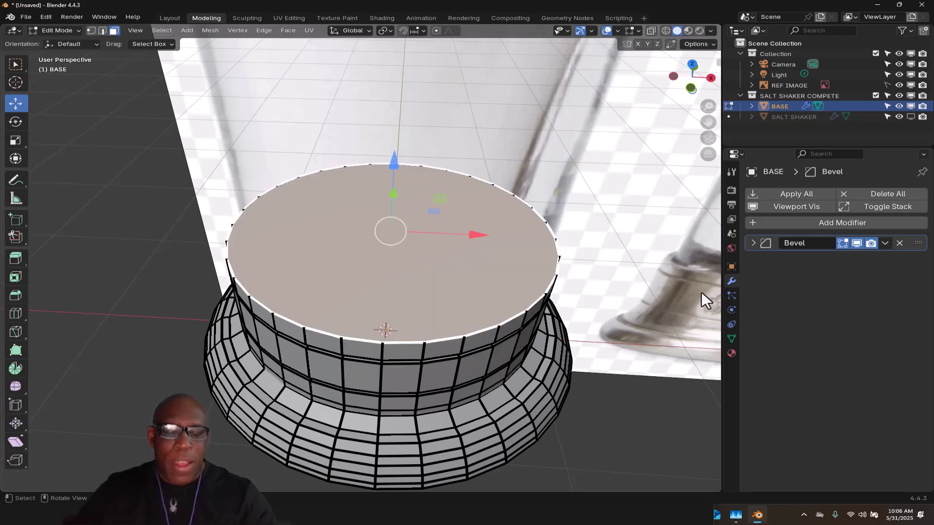
{"action": "key", "text": "i"}
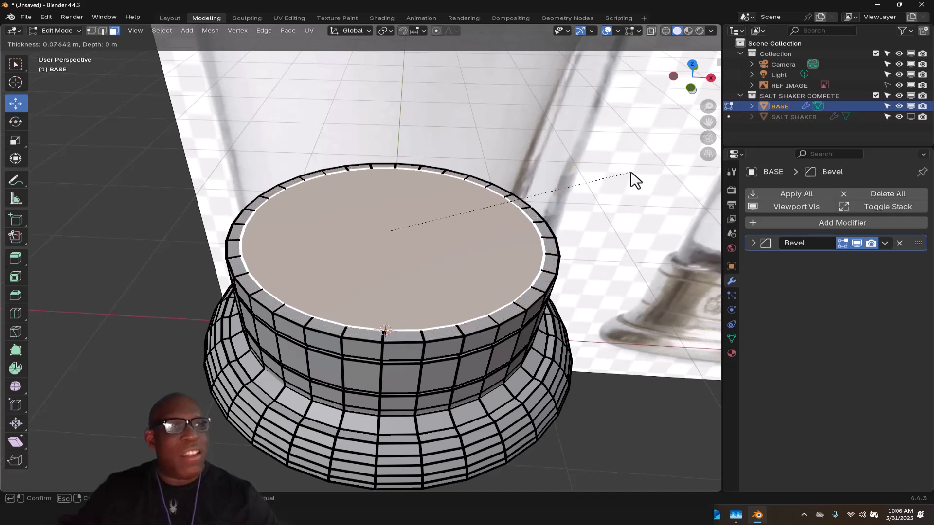
{"action": "left_click", "coordinate": [632, 180]}
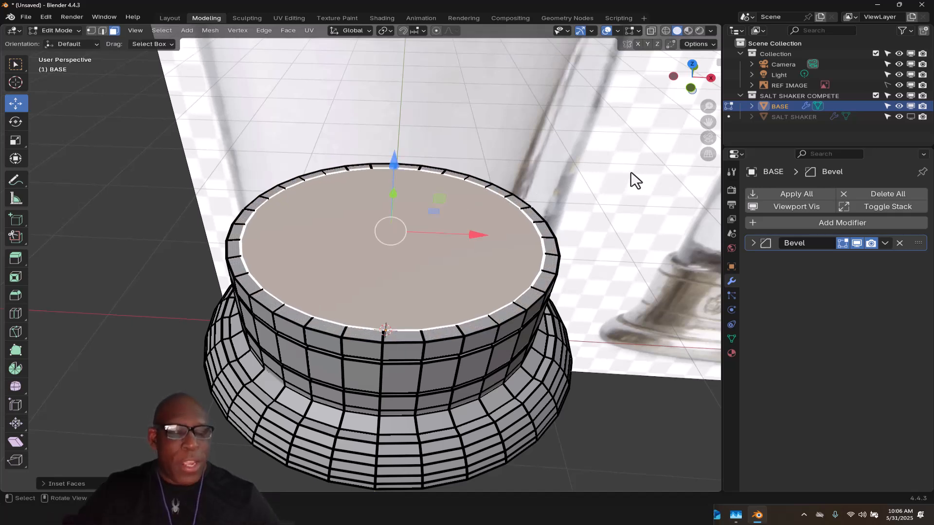
- Extrude the base's inset circular top face downward to form a recess inside the narrow rim
{"action": "key", "text": "e"}
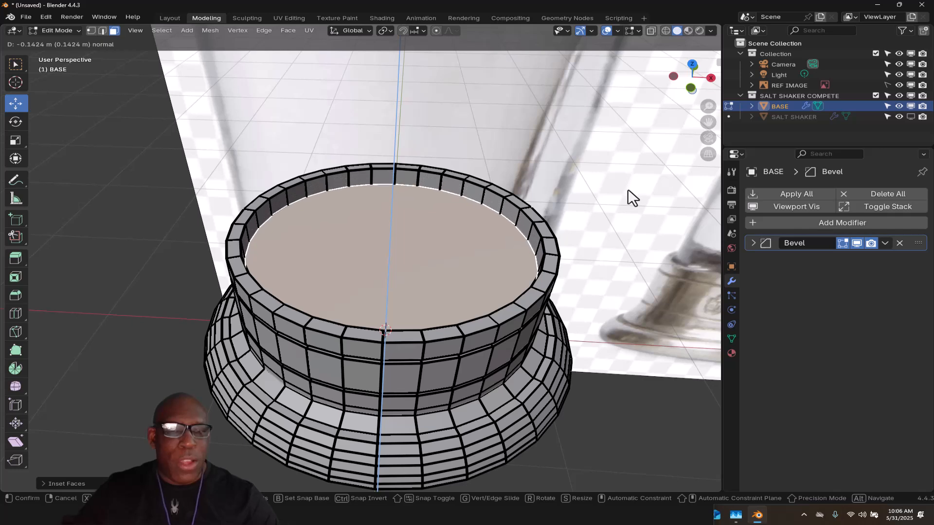
{"action": "left_click", "coordinate": [625, 204]}
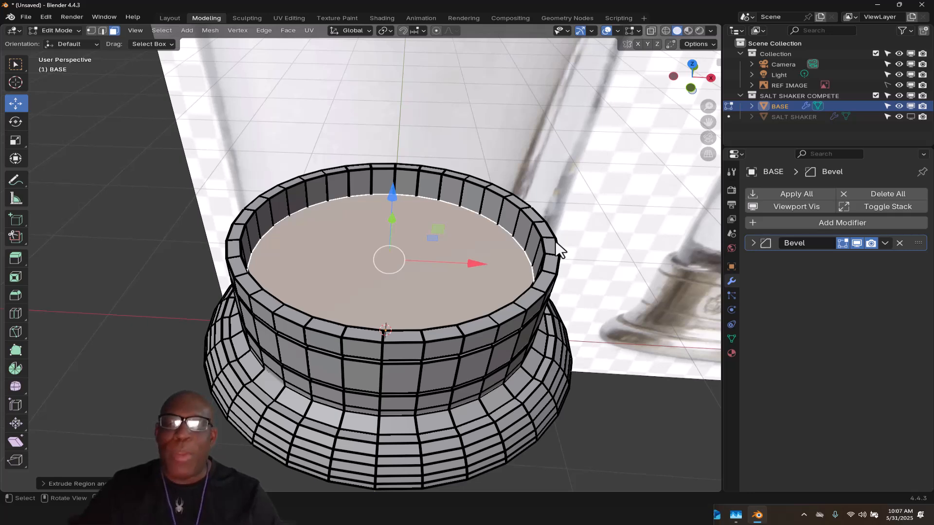
- Examine the recess walls, the rim and the underside of the base mesh up close
{"action": "scroll", "coordinate": [389, 238], "scroll_direction": "up", "scroll_amount": 5}
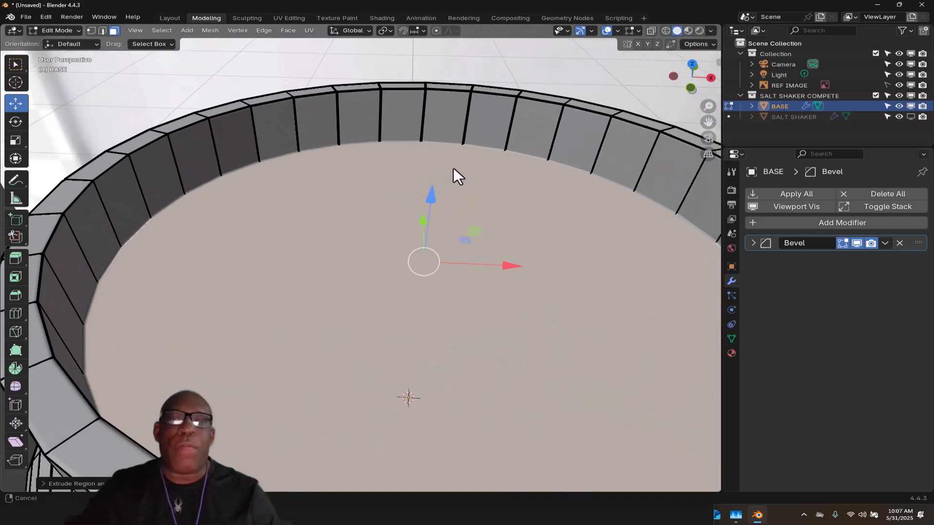
{"action": "scroll", "coordinate": [455, 165], "scroll_direction": "down", "scroll_amount": 3}
{"action": "left_click", "coordinate": [424, 117]}
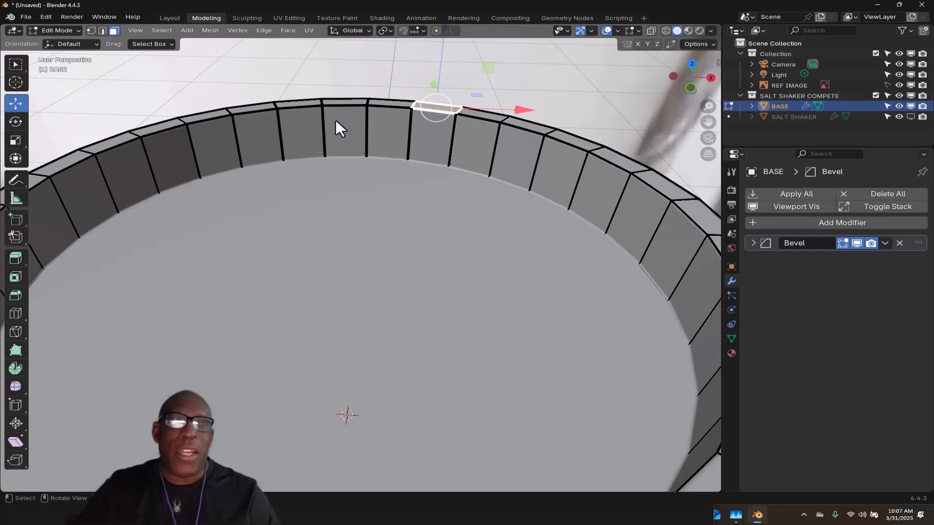
{"action": "scroll", "coordinate": [440, 243], "scroll_direction": "down", "scroll_amount": 4}
{"action": "middle_click_drag", "start_coordinate": [438, 267], "coordinate": [361, 288]}
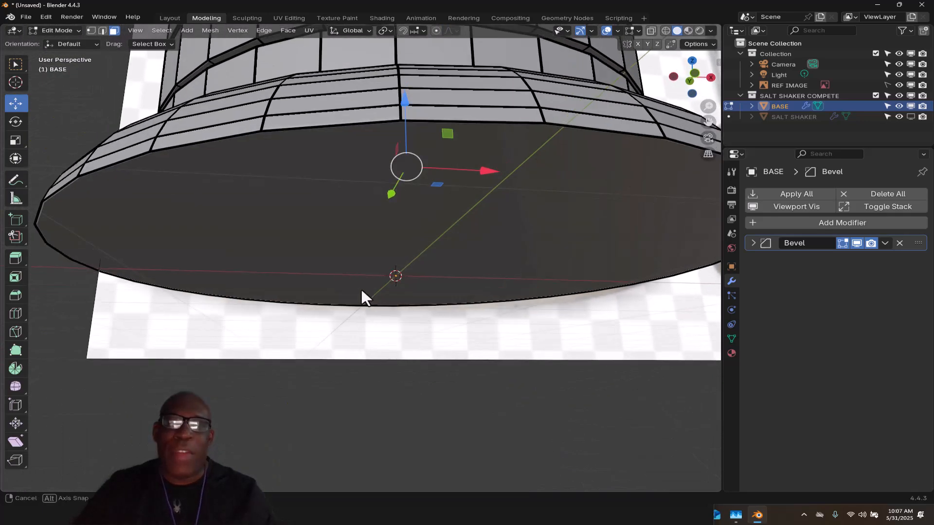
{"action": "scroll", "coordinate": [361, 288], "scroll_direction": "down", "scroll_amount": 4}
{"action": "middle_click_drag", "start_coordinate": [355, 366], "coordinate": [404, 383]}
{"action": "scroll", "coordinate": [410, 364], "scroll_direction": "up", "scroll_amount": 4}
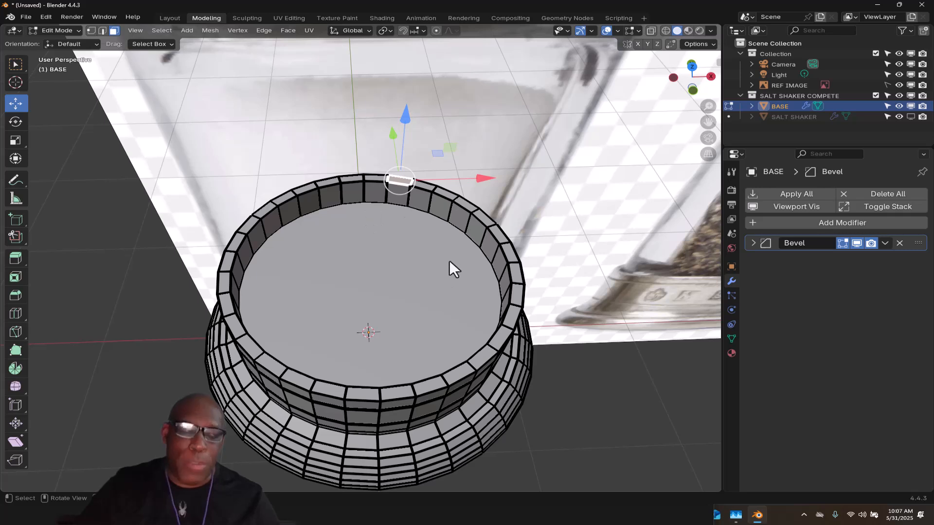
- Select the vertex loop around the recess floor in vertex select mode and inspect it from several sides
{"action": "key", "text": "ctrl+Tab"}
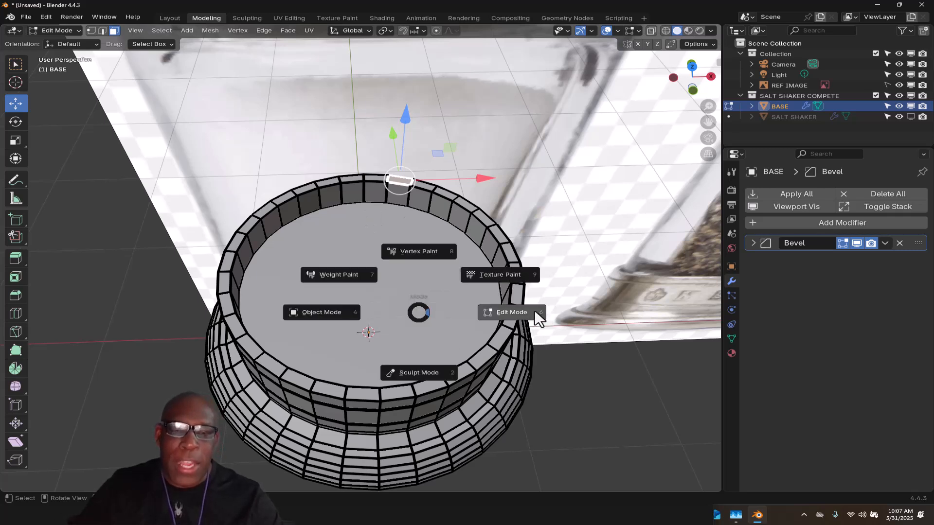
{"action": "left_click", "coordinate": [535, 311]}
{"action": "key", "text": "1"}
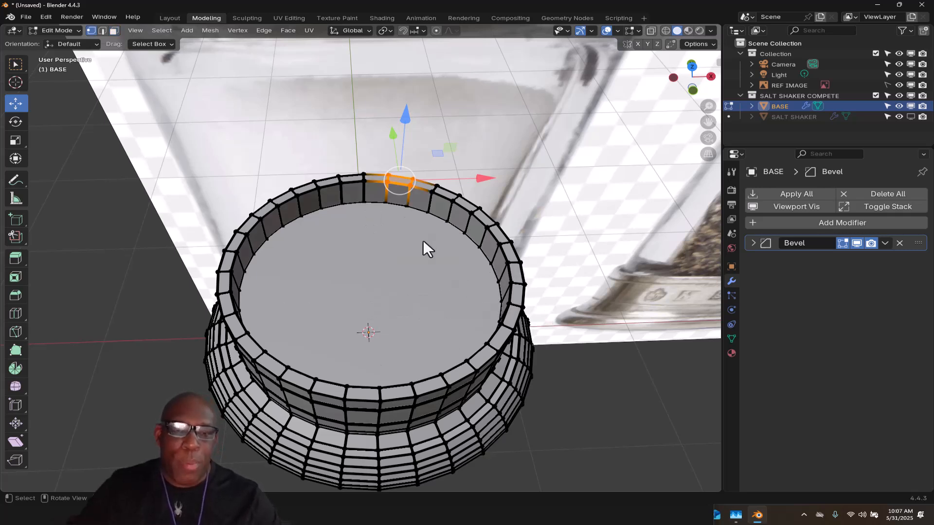
{"action": "scroll", "coordinate": [434, 225], "scroll_direction": "up", "scroll_amount": 2}
{"action": "left_click", "coordinate": [445, 203]}
{"action": "left_click", "coordinate": [445, 203], "text": "alt"}
{"action": "middle_click_drag", "start_coordinate": [473, 240], "coordinate": [455, 215]}
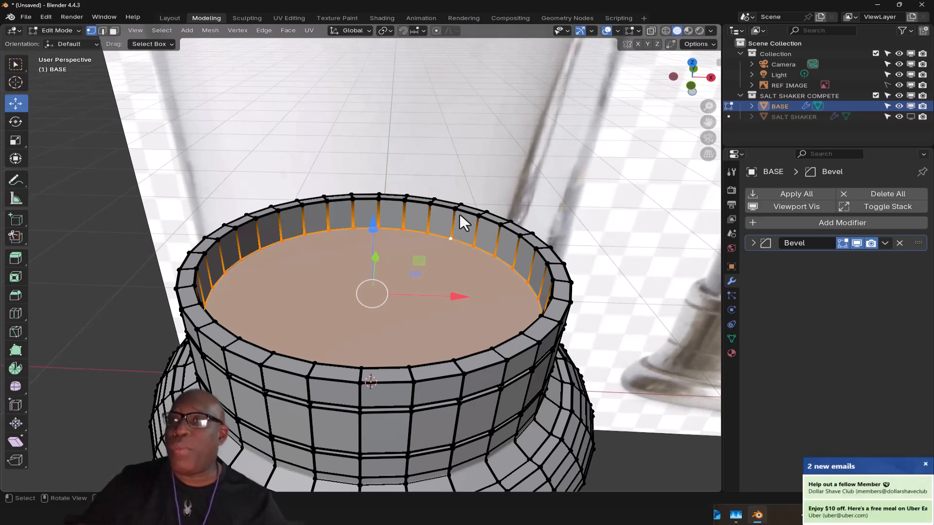
{"action": "mouse_move", "coordinate": [454, 249]}
{"action": "middle_mouse_down"}
{"action": "mouse_move", "coordinate": [436, 210]}
{"action": "mouse_move", "coordinate": [414, 243]}
{"action": "mouse_move", "coordinate": [420, 254]}
{"action": "mouse_move", "coordinate": [444, 255]}
{"action": "middle_mouse_up"}
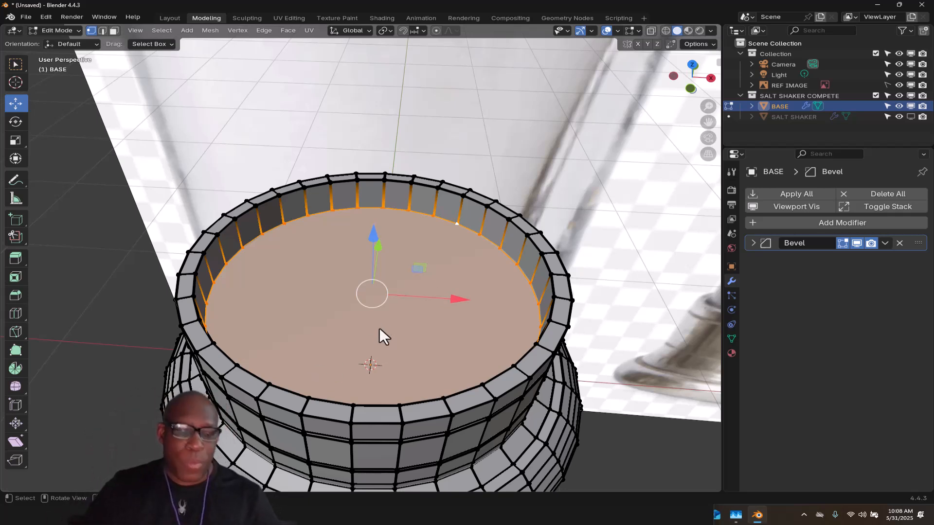
{"action": "middle_click_drag", "start_coordinate": [400, 316], "coordinate": [417, 360]}
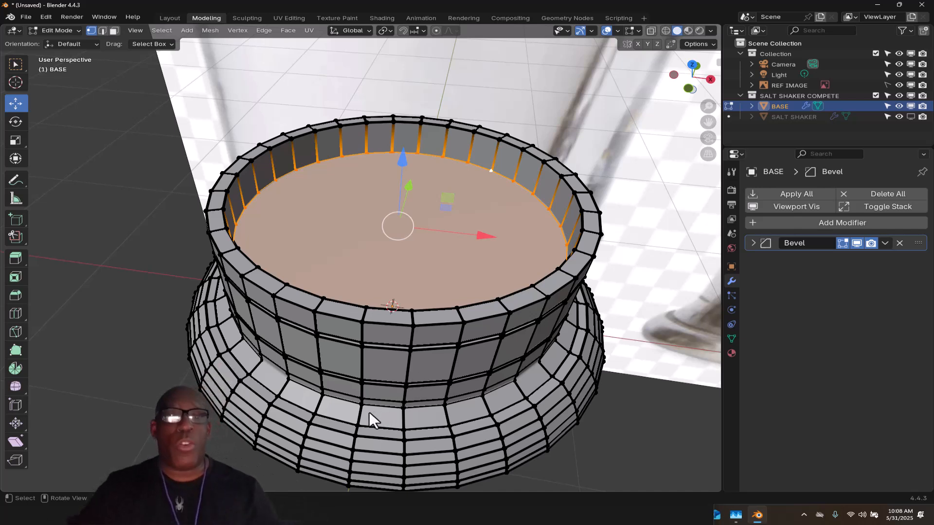
{"action": "middle_click_drag", "start_coordinate": [369, 380], "coordinate": [463, 359]}
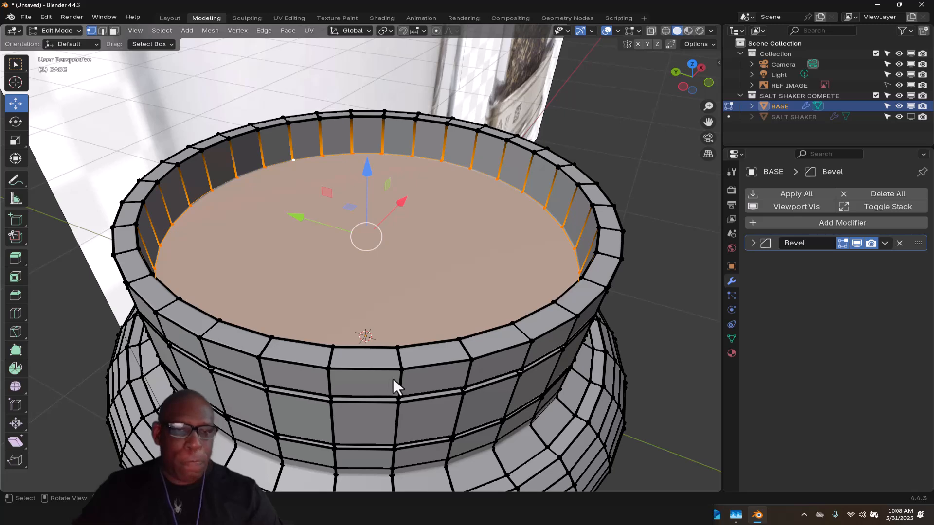
- Return the base to Object Mode and add a Subdivision Surface modifier to it
{"action": "key", "text": "ctrl+Tab"}
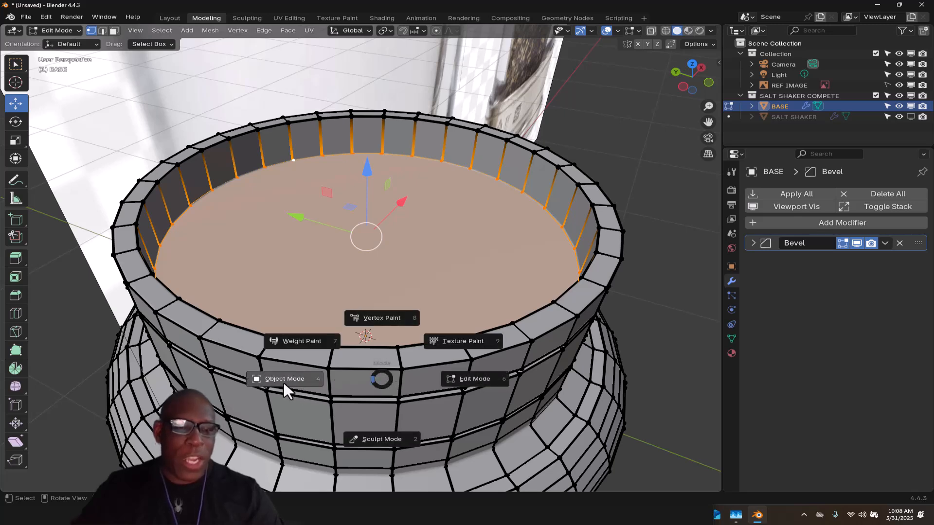
{"action": "left_click", "coordinate": [285, 379]}
{"action": "middle_click_drag", "start_coordinate": [425, 430], "coordinate": [436, 327]}
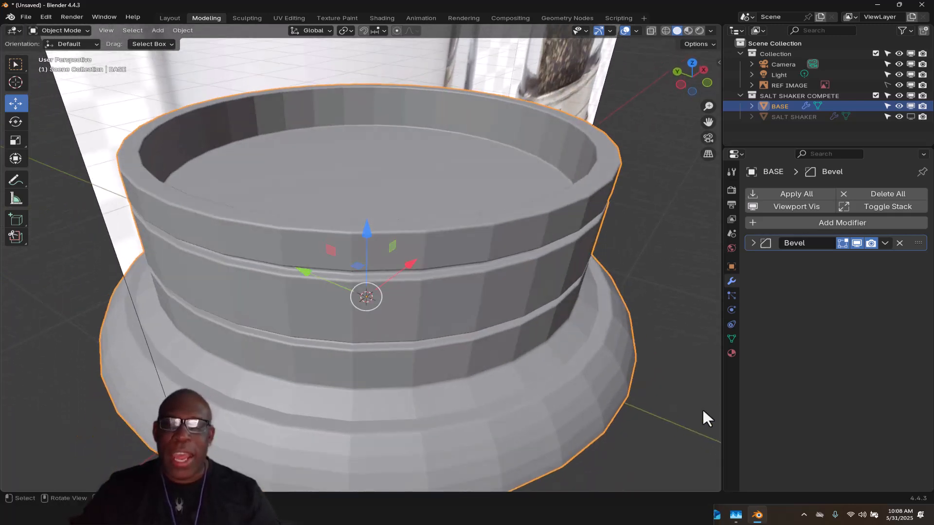
{"action": "left_click", "coordinate": [853, 223]}
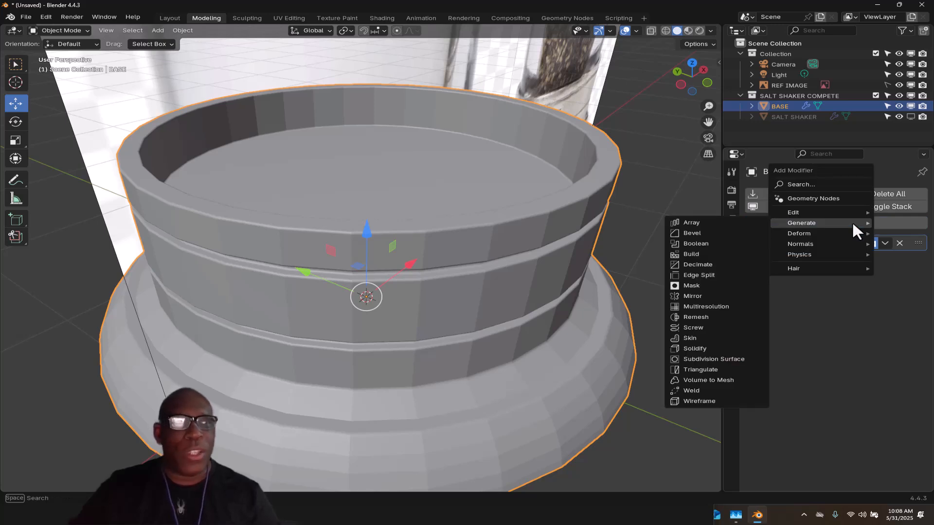
{"action": "left_click", "coordinate": [714, 362]}
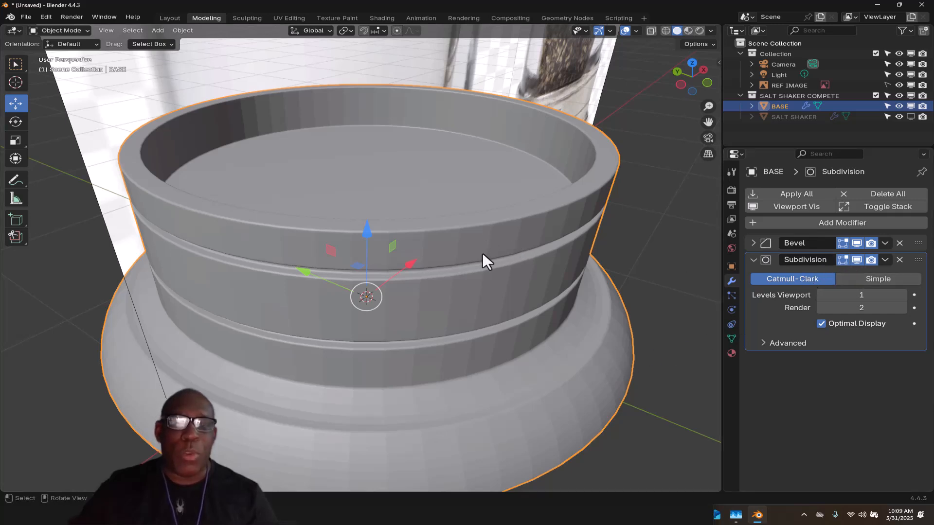
- Set the base's Subdivision modifier to 3 levels for both viewport and render
{"action": "left_click", "coordinate": [902, 295]}
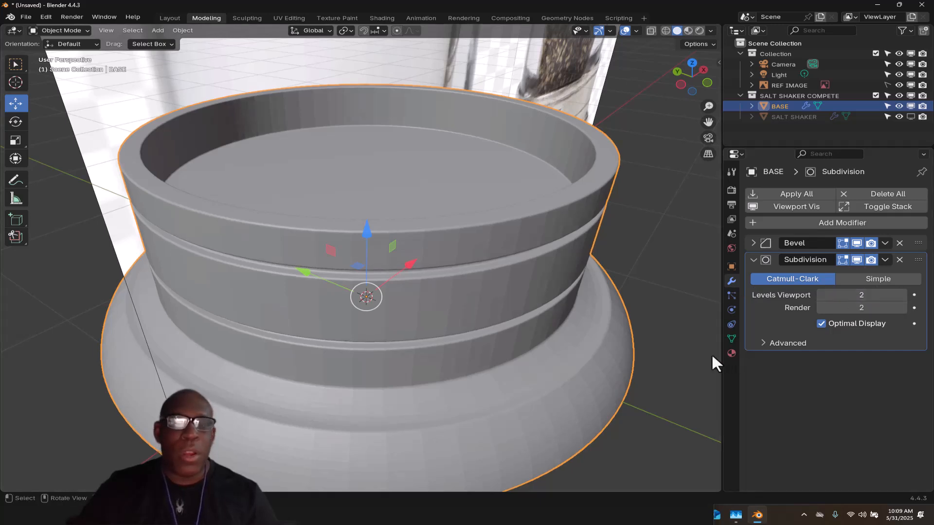
{"action": "left_click", "coordinate": [902, 295]}
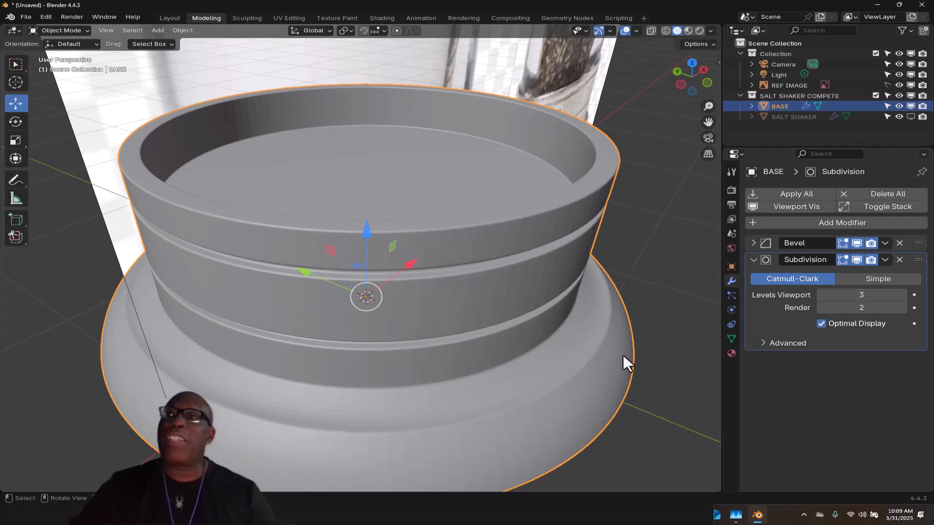
{"action": "left_click", "coordinate": [901, 309]}
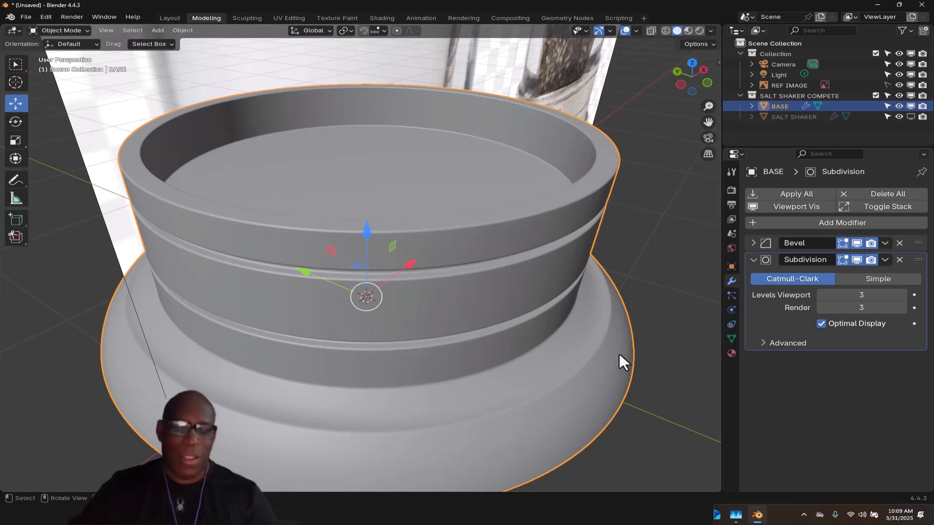
{"action": "middle_click_drag", "start_coordinate": [602, 341], "coordinate": [684, 330]}
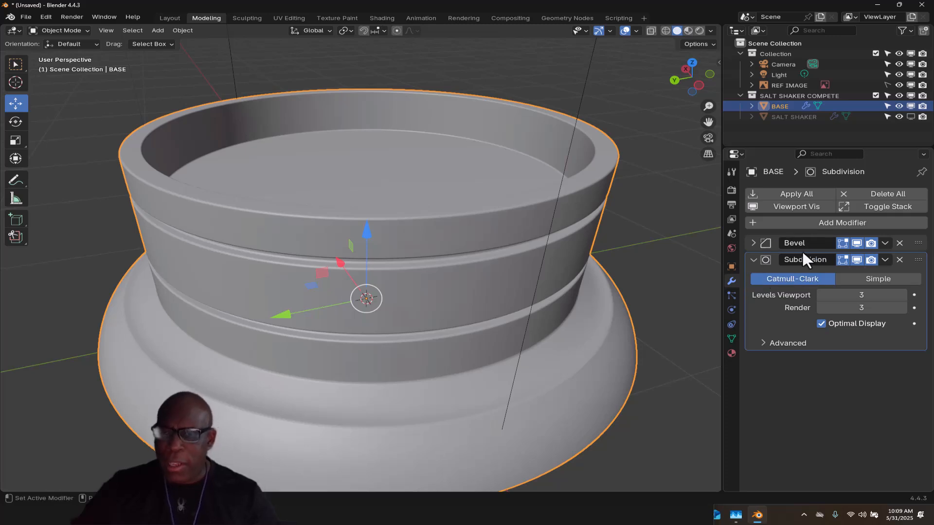
- Turn off the Subdivision modifier's viewport display and add an Edge Split modifier to the base
{"action": "left_click", "coordinate": [809, 223]}
{"action": "mouse_move", "coordinate": [795, 226]}
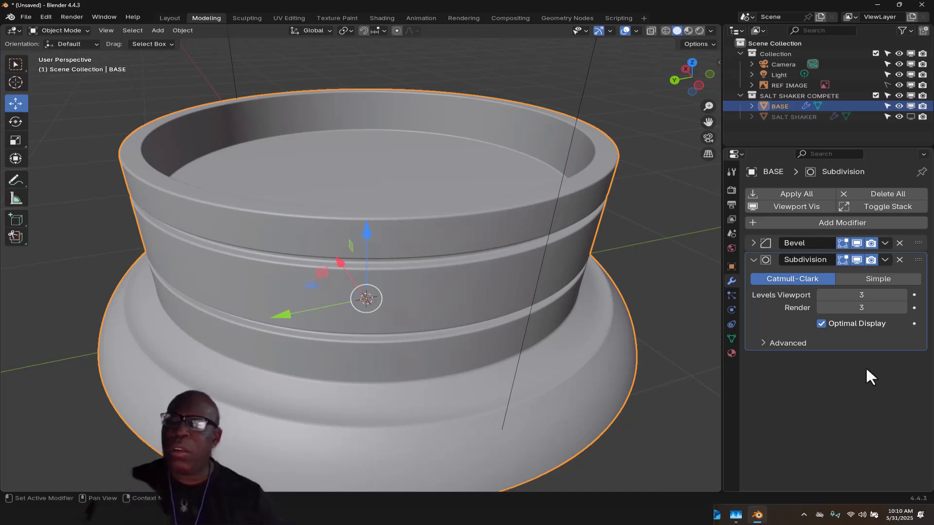
{"action": "left_click", "coordinate": [857, 260]}
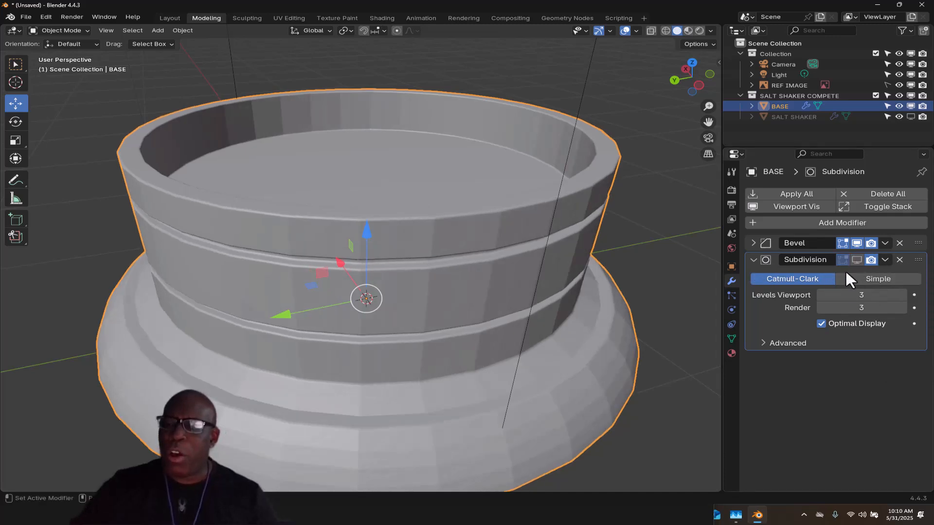
{"action": "left_click", "coordinate": [815, 221]}
{"action": "mouse_move", "coordinate": [801, 222]}
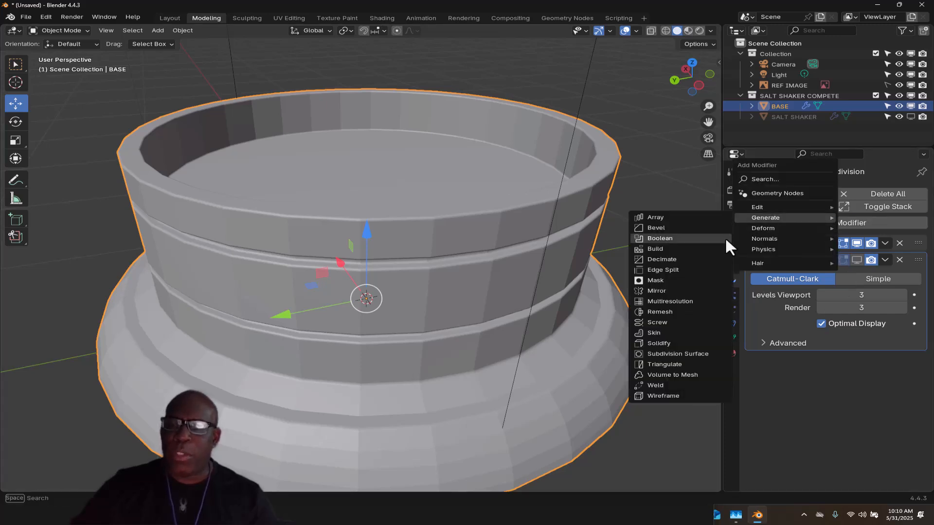
{"action": "left_click", "coordinate": [679, 268]}
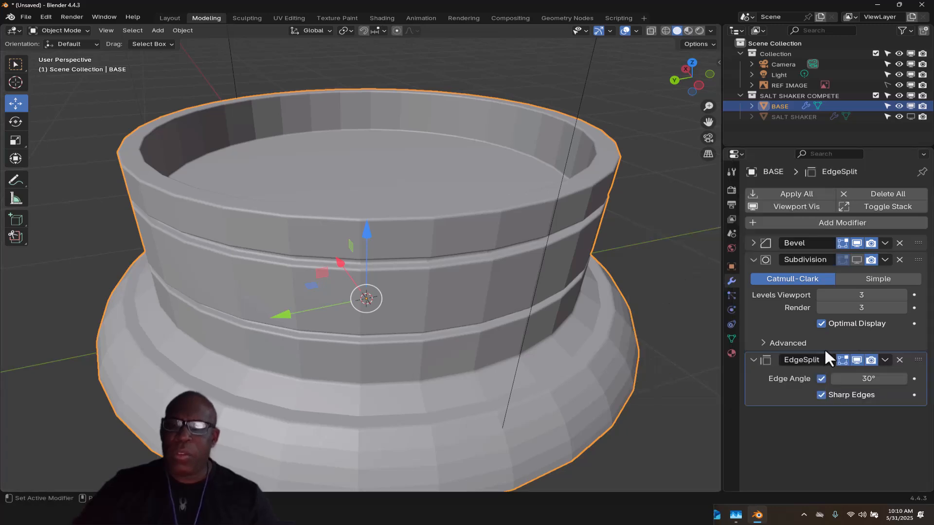
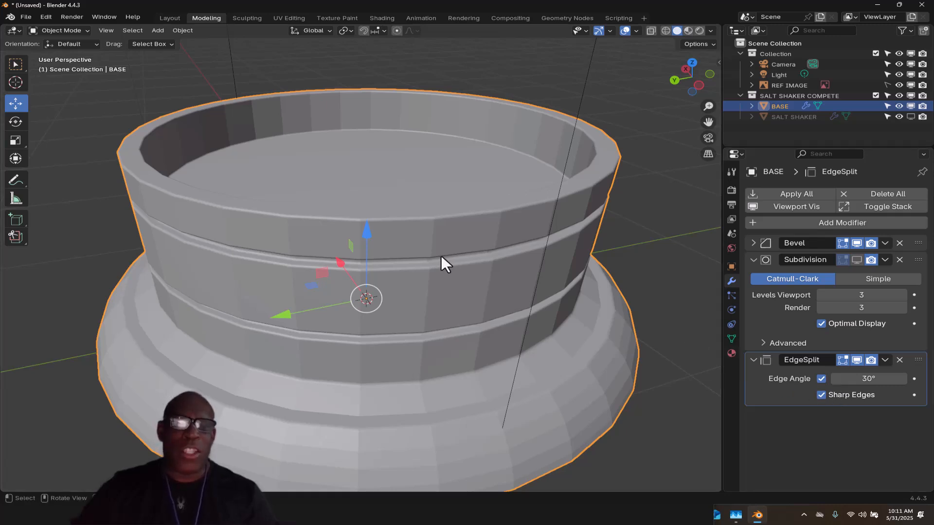
- Select all of the base's faces in Edit Mode with face selection and triangulate them
{"action": "key", "text": "ctrl+Tab"}
{"action": "left_click", "coordinate": [501, 273]}
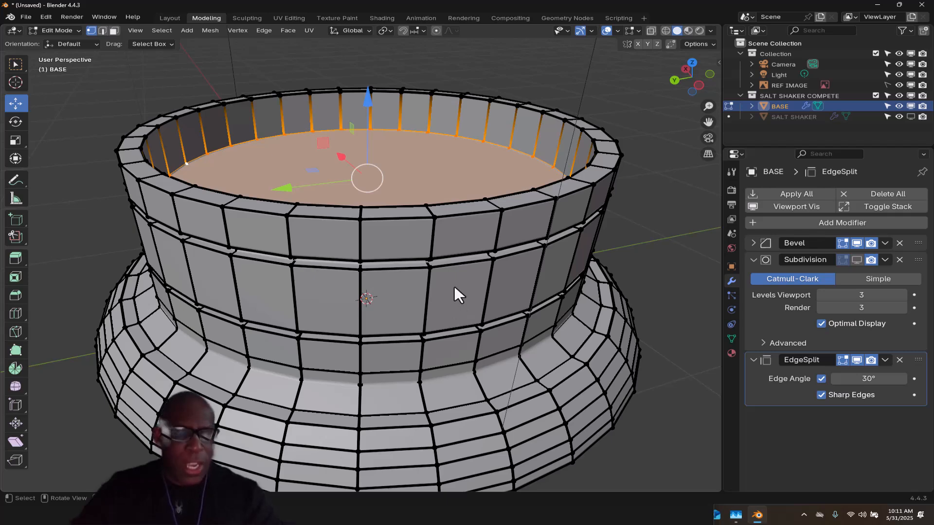
{"action": "key", "text": "a"}
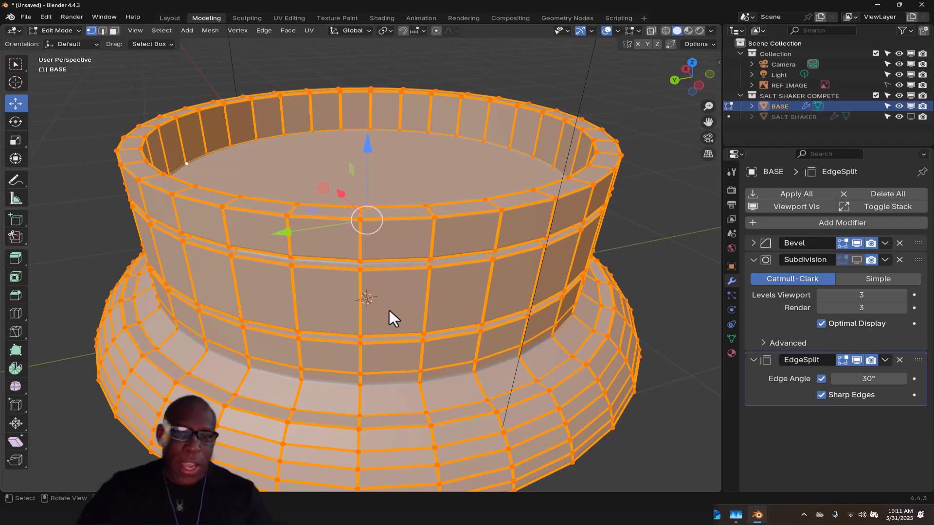
{"action": "middle_click_drag", "start_coordinate": [394, 317], "coordinate": [388, 294]}
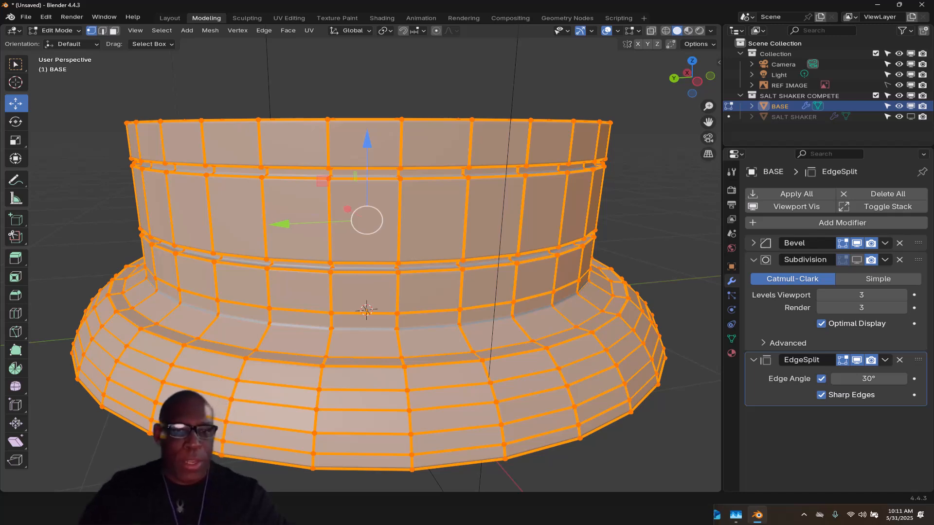
{"action": "left_click", "coordinate": [358, 186]}
{"action": "key", "text": "3"}
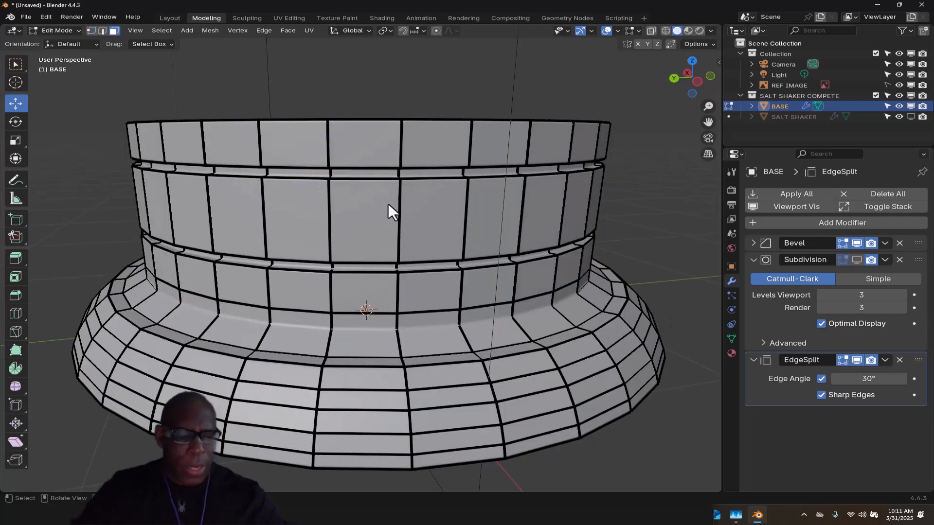
{"action": "key", "text": "a"}
{"action": "key", "text": "ctrl+t"}
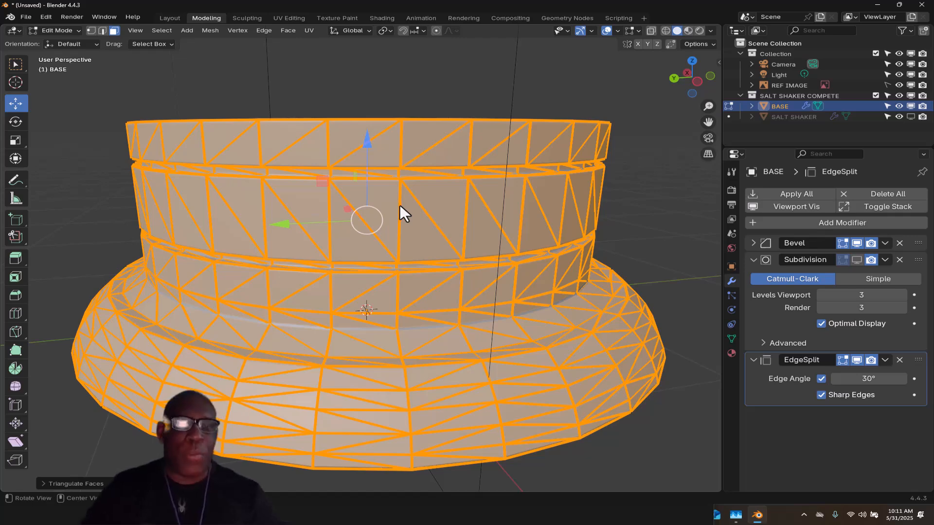
- Convert the base's triangulated faces back with Tris to Quads and inspect the recess floor's topology
{"action": "middle_click_drag", "start_coordinate": [407, 200], "coordinate": [262, 271]}
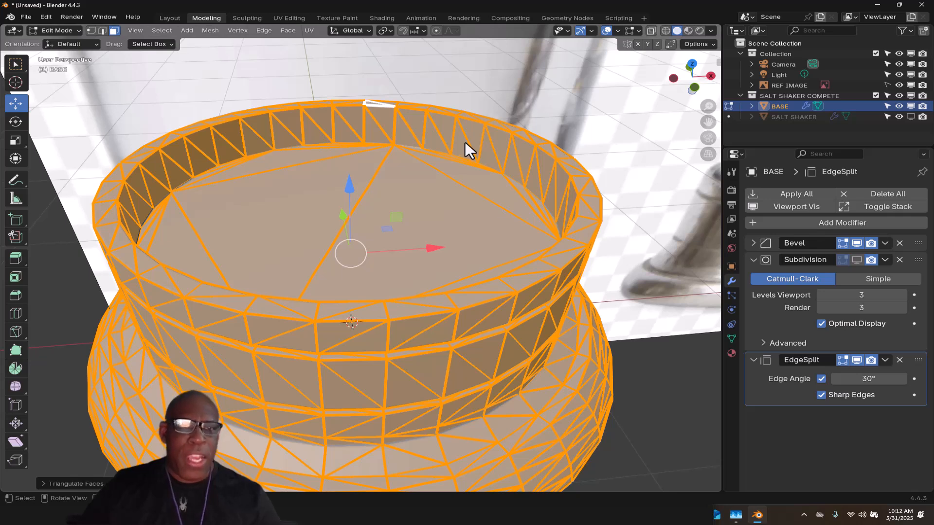
{"action": "left_click", "coordinate": [286, 31]}
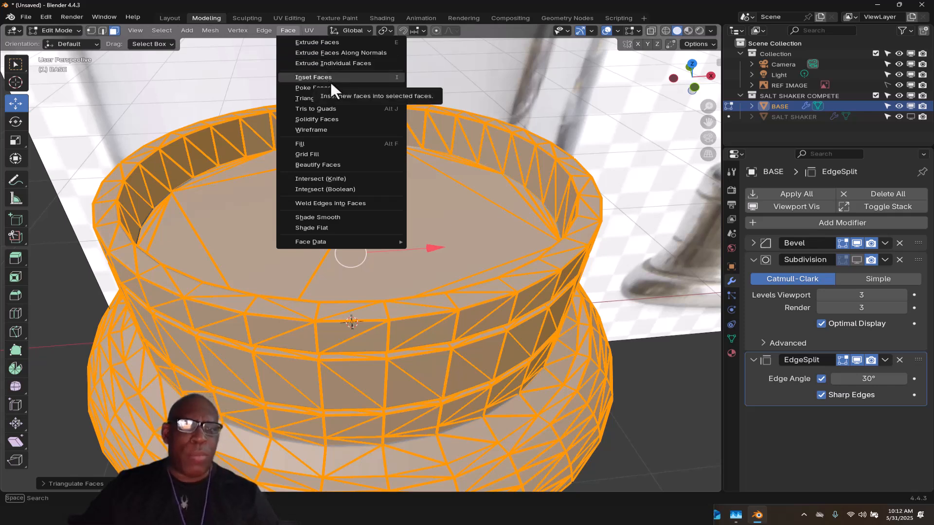
{"action": "left_click", "coordinate": [314, 109]}
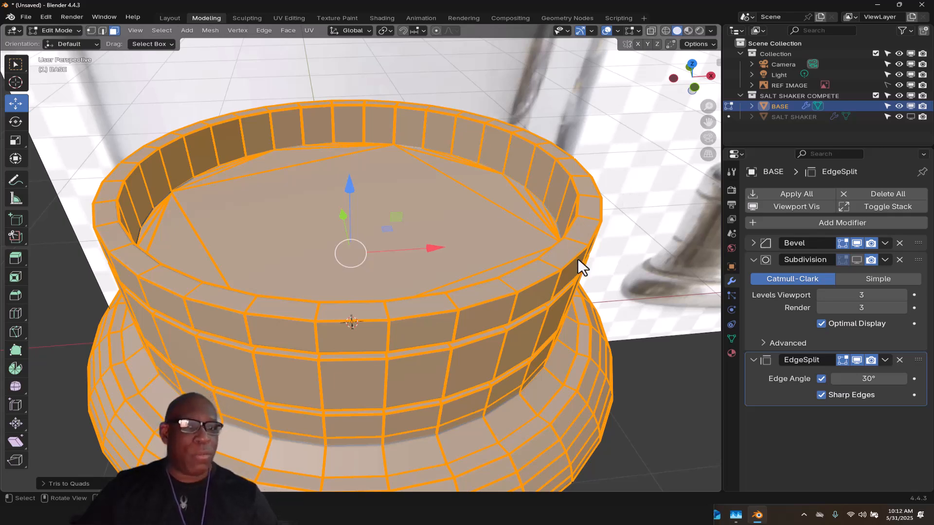
{"action": "middle_click_drag", "start_coordinate": [493, 322], "coordinate": [417, 254]}
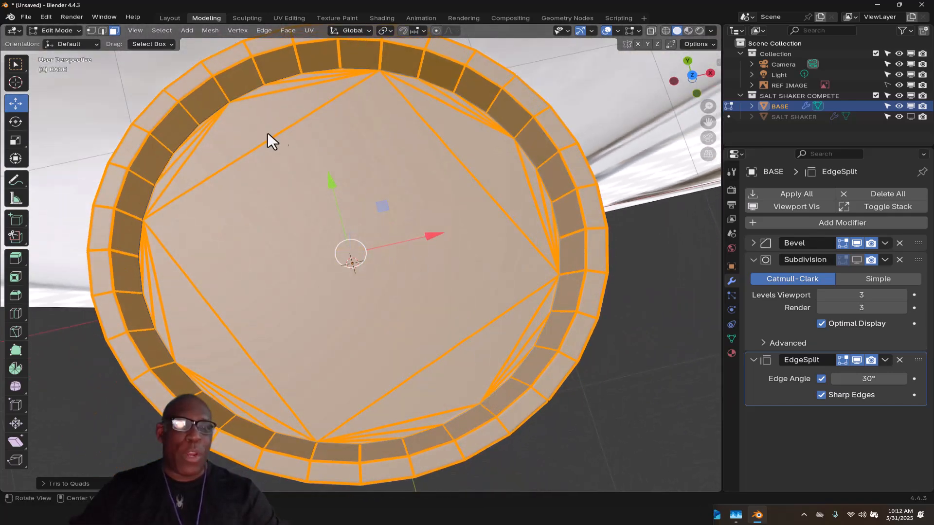
{"action": "scroll", "coordinate": [285, 181], "scroll_direction": "down", "scroll_amount": 4}
{"action": "middle_click_drag", "start_coordinate": [373, 243], "coordinate": [384, 192]}
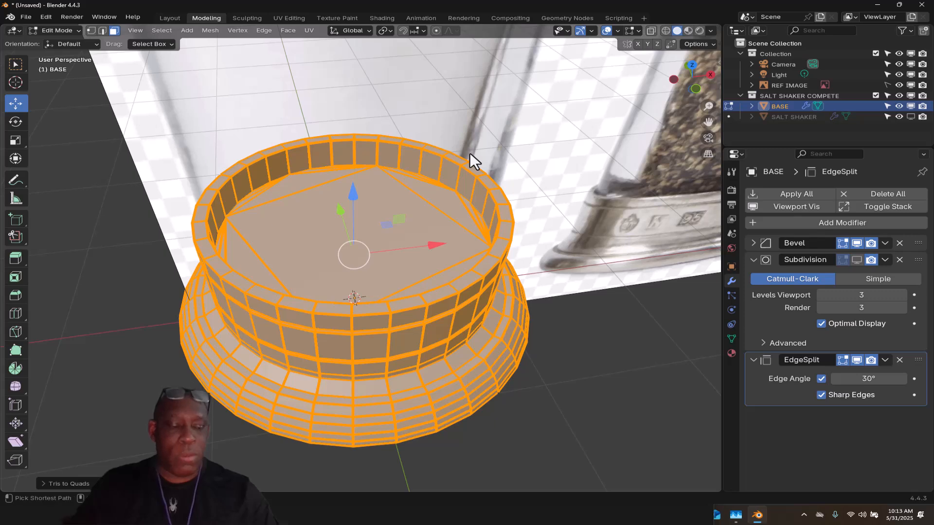
- Undo the Tris to Quads conversion, the triangulation and the face selection on the base
{"action": "key", "text": "ctrl+z"}
{"action": "key", "text": "ctrl+z"}
{"action": "key", "text": "ctrl+z"}
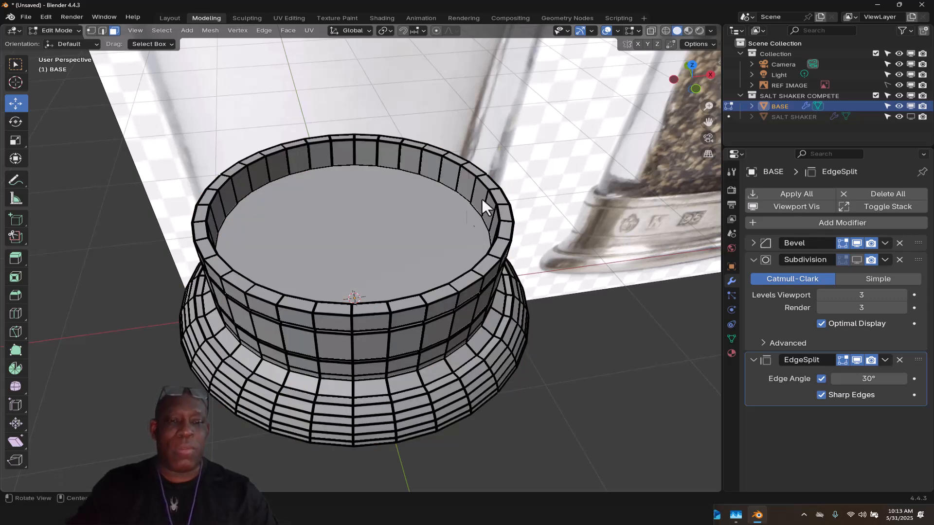
{"action": "middle_click_drag", "start_coordinate": [392, 264], "coordinate": [383, 235]}
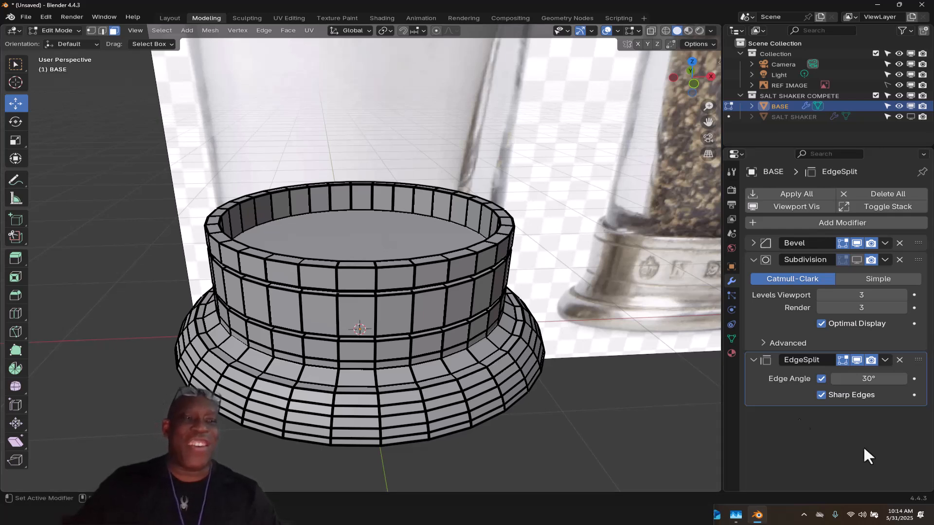
- Start a new General file, discarding the unsaved salt shaker scene
{"action": "left_click", "coordinate": [25, 18]}
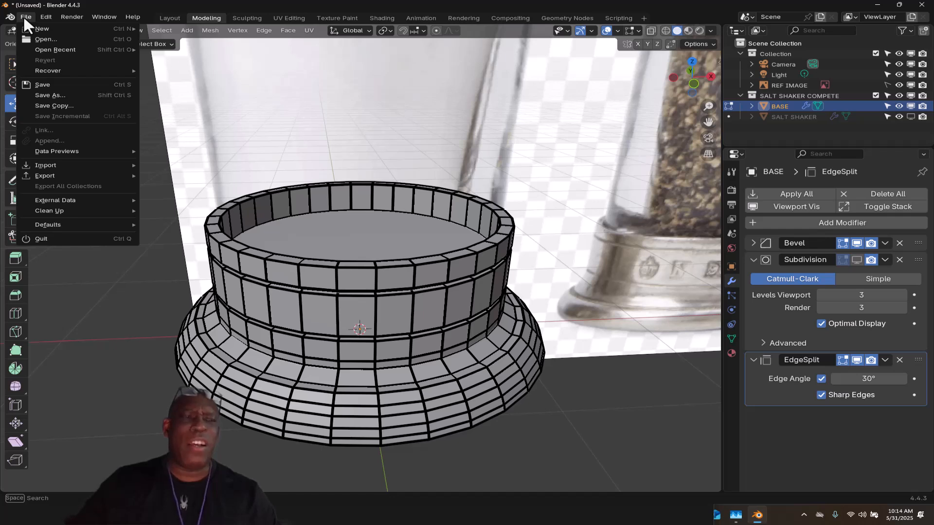
{"action": "mouse_move", "coordinate": [44, 30]}
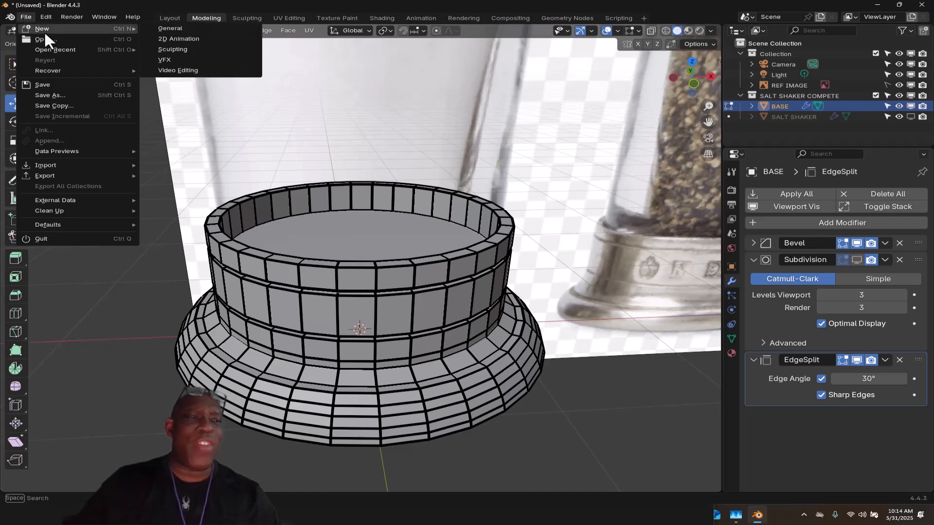
{"action": "left_click", "coordinate": [171, 29]}
{"action": "left_click", "coordinate": [479, 276]}
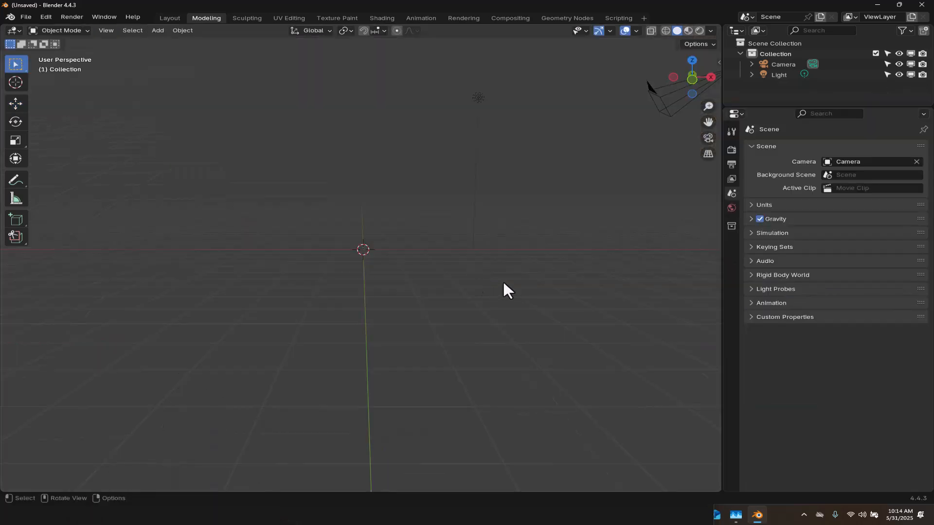
- Add a mesh plane at the origin and rotate it 90° about the X axis so it stands upright
{"action": "key", "text": "shift+a"}
{"action": "mouse_move", "coordinate": [449, 301]}
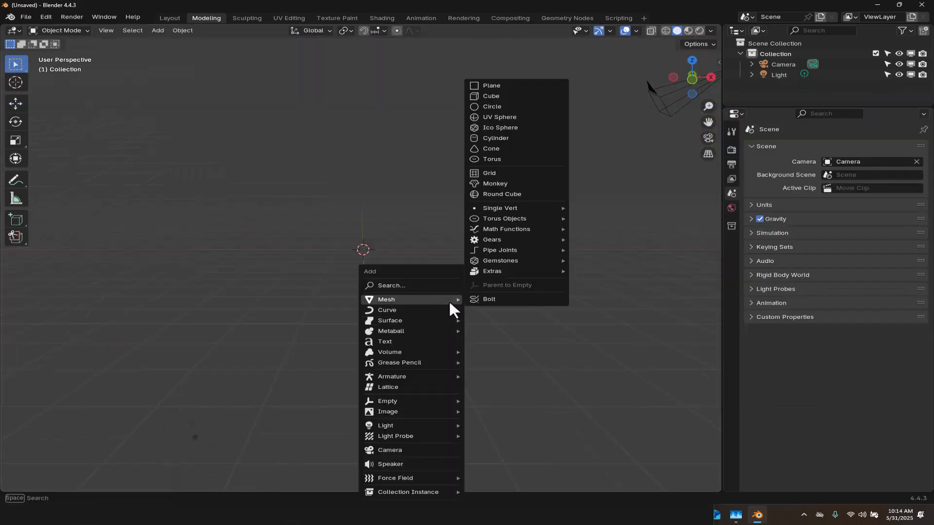
{"action": "left_click", "coordinate": [507, 85]}
{"action": "middle_click_drag", "start_coordinate": [453, 279], "coordinate": [410, 254]}
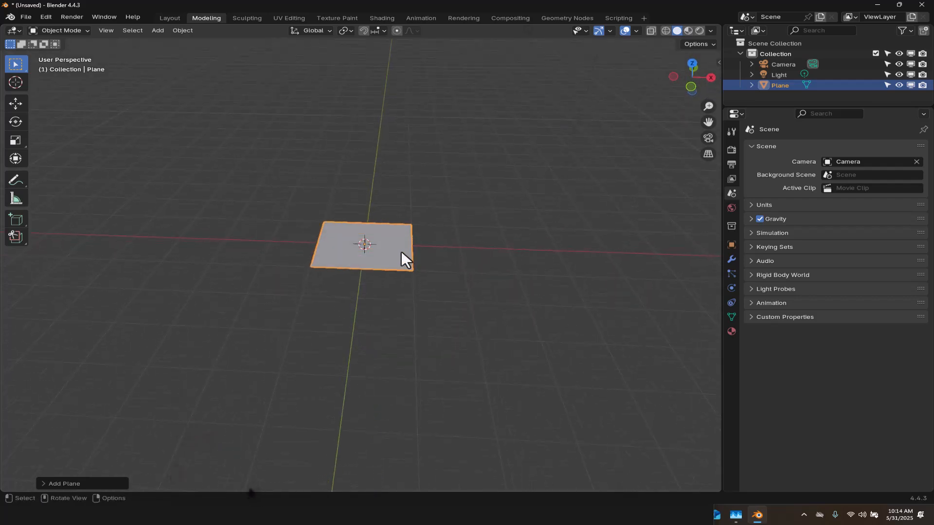
{"action": "key", "text": "r"}
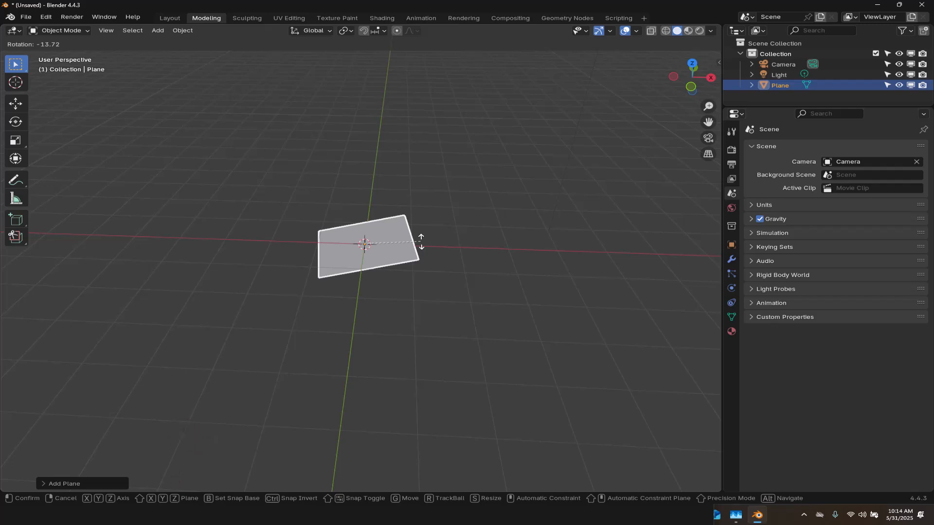
{"action": "type", "text": "x90"}
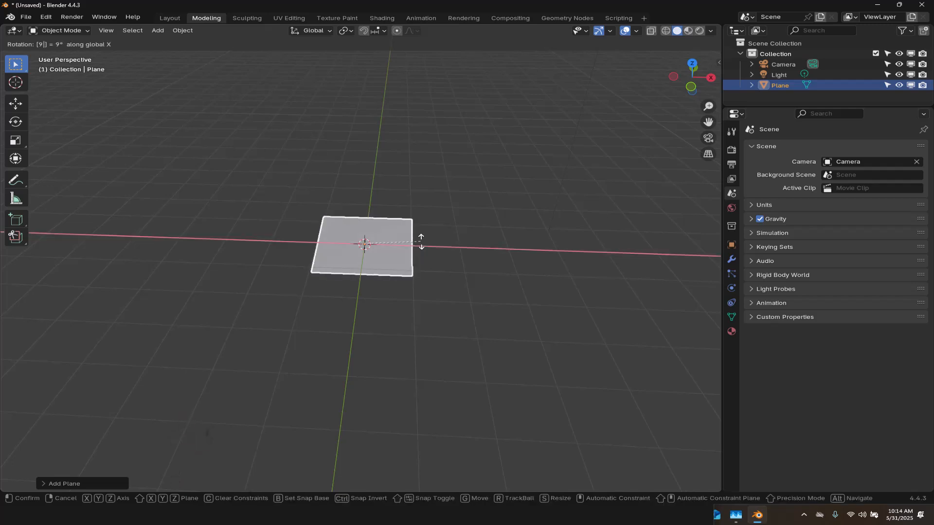
{"action": "key", "text": "Return"}
{"action": "middle_click_drag", "start_coordinate": [404, 251], "coordinate": [405, 176]}
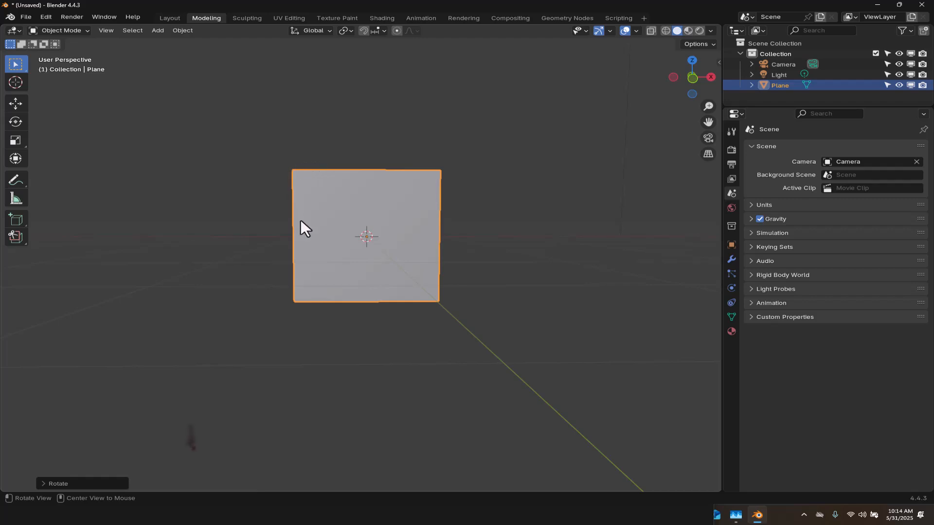
- In Edit Mode, delete only the plane's face, keeping its four boundary edges
{"action": "key", "text": "ctrl+Tab"}
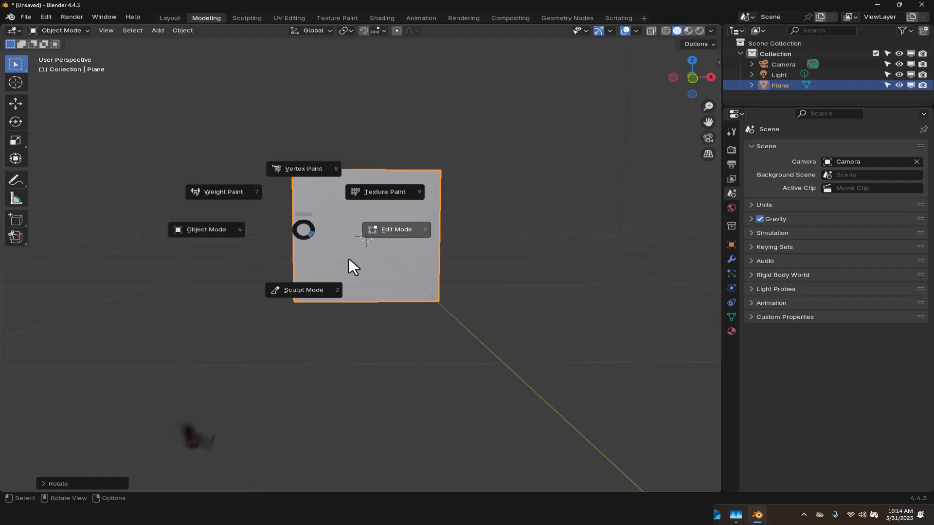
{"action": "left_click", "coordinate": [397, 230]}
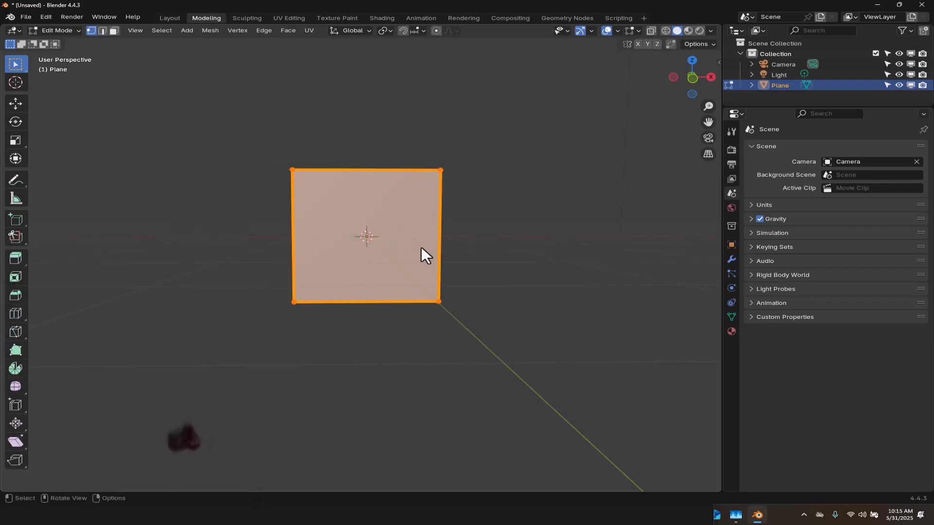
{"action": "key", "text": "alt+a"}
{"action": "key", "text": "3"}
{"action": "left_click", "coordinate": [369, 240]}
{"action": "key", "text": "x"}
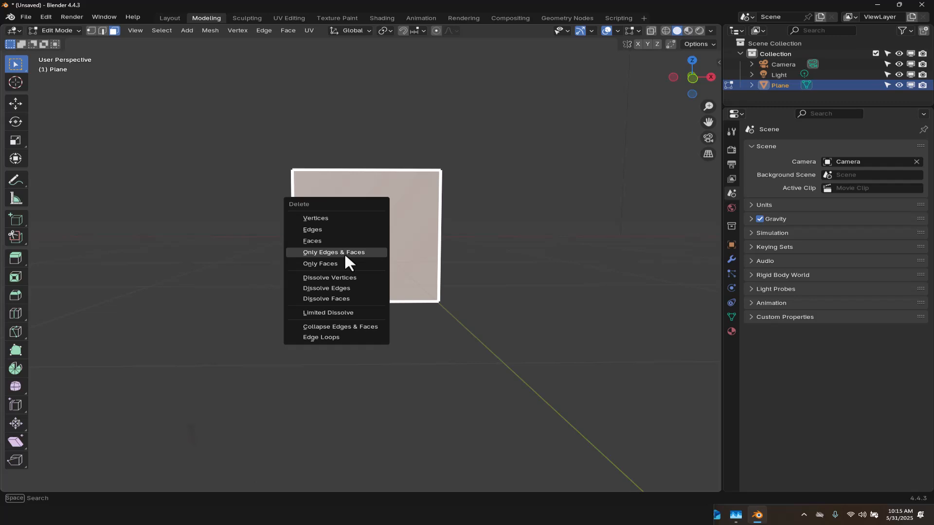
{"action": "left_click", "coordinate": [338, 264]}
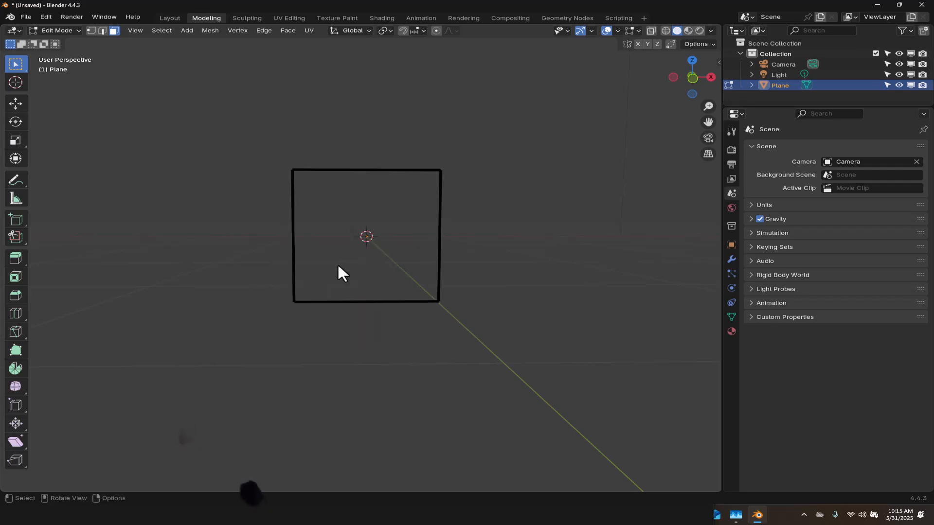
- Delete the right and bottom edges of the square outline, leaving an L-shaped pair of edges
{"action": "key", "text": "2"}
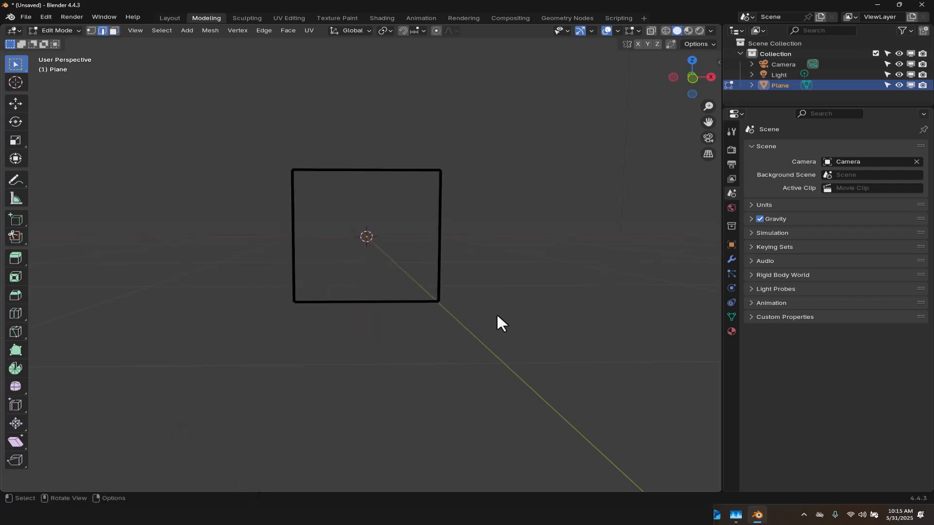
{"action": "left_click_drag", "start_coordinate": [504, 238], "coordinate": [419, 315]}
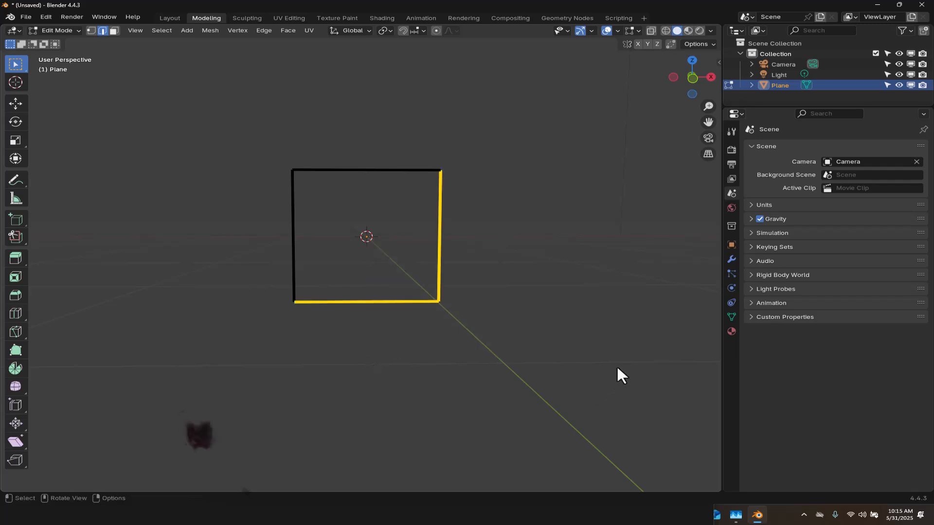
{"action": "key", "text": "x"}
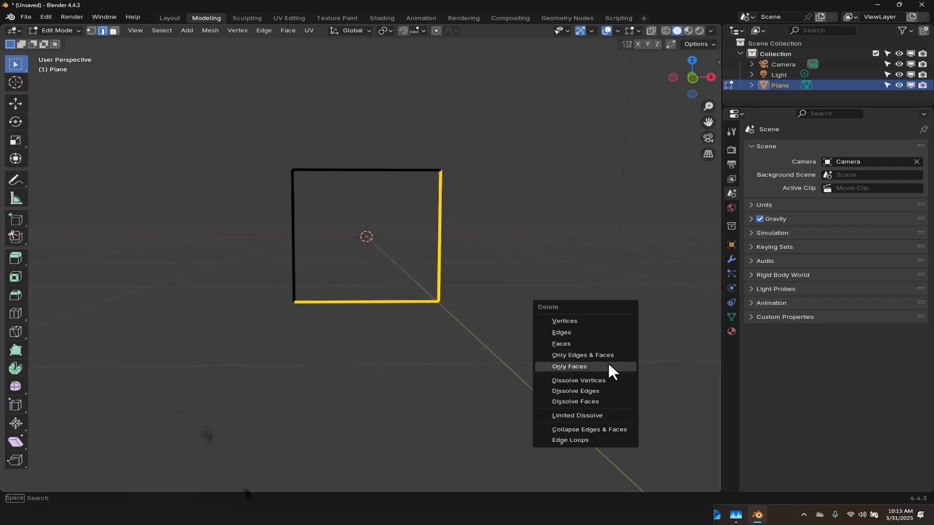
{"action": "left_click", "coordinate": [586, 332]}
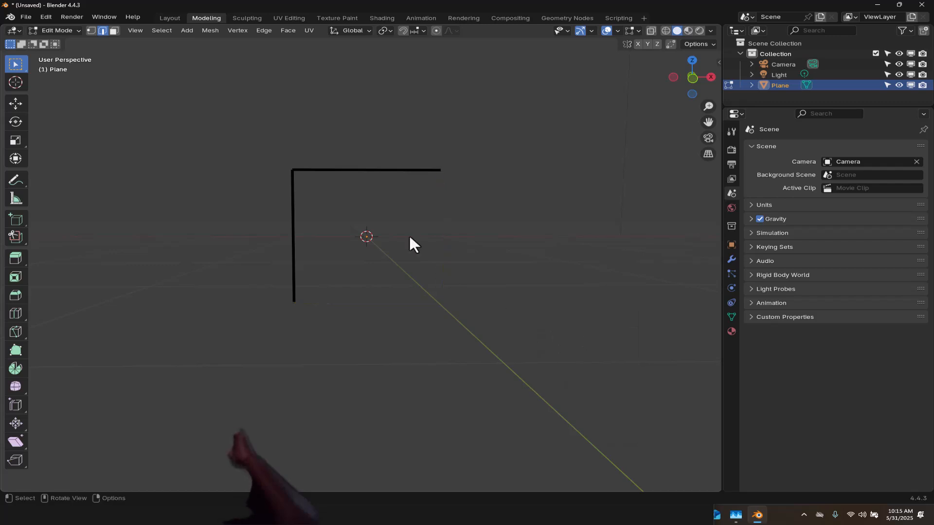
- Round the upper-left corner vertex with a vertex bevel of about 0.7 m offset and 9 segments
{"action": "key", "text": "1"}
{"action": "left_click_drag", "start_coordinate": [272, 148], "coordinate": [320, 205]}
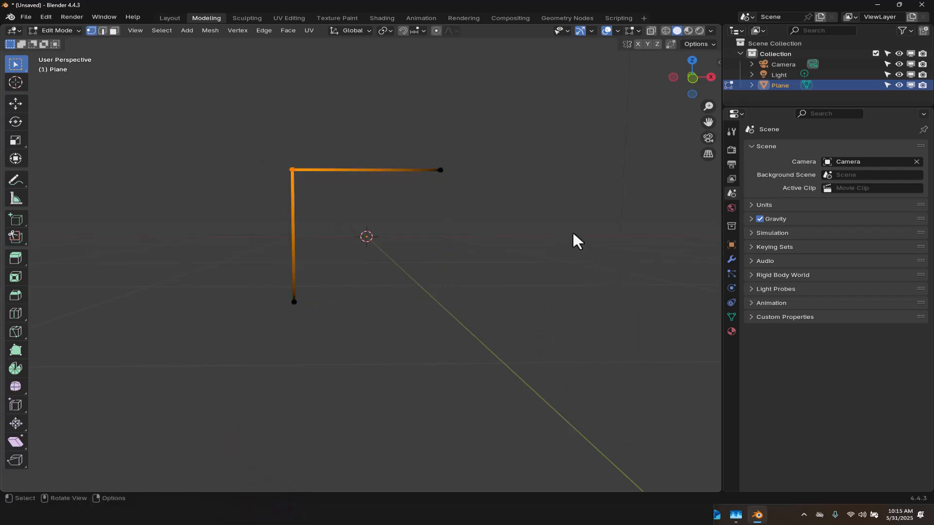
{"action": "key", "text": "ctrl"}
{"action": "key", "text": "ctrl"}
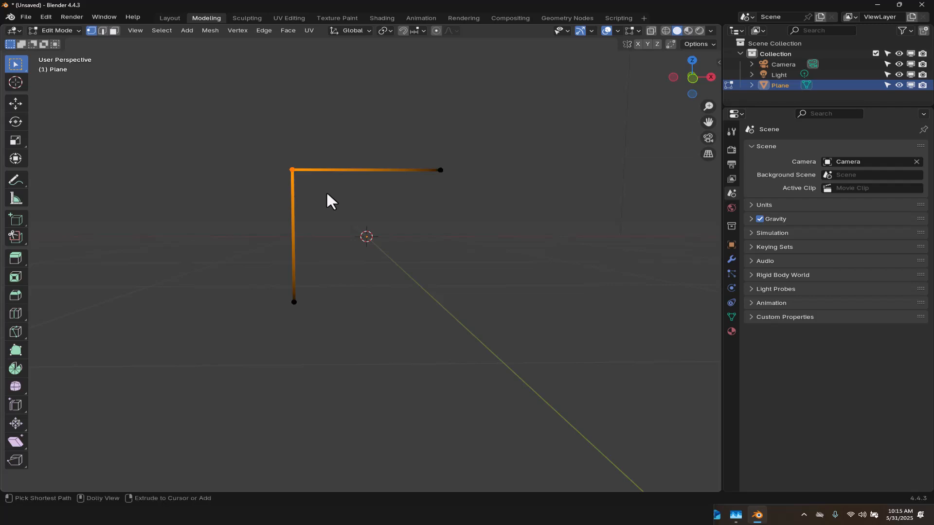
{"action": "key", "text": "ctrl+shift+b"}
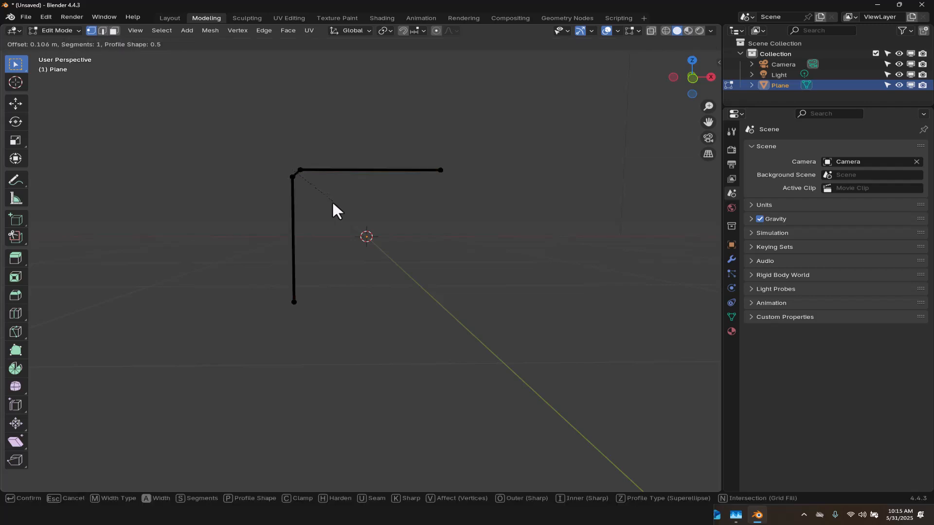
{"action": "scroll", "coordinate": [359, 228], "scroll_direction": "up", "scroll_amount": 5}
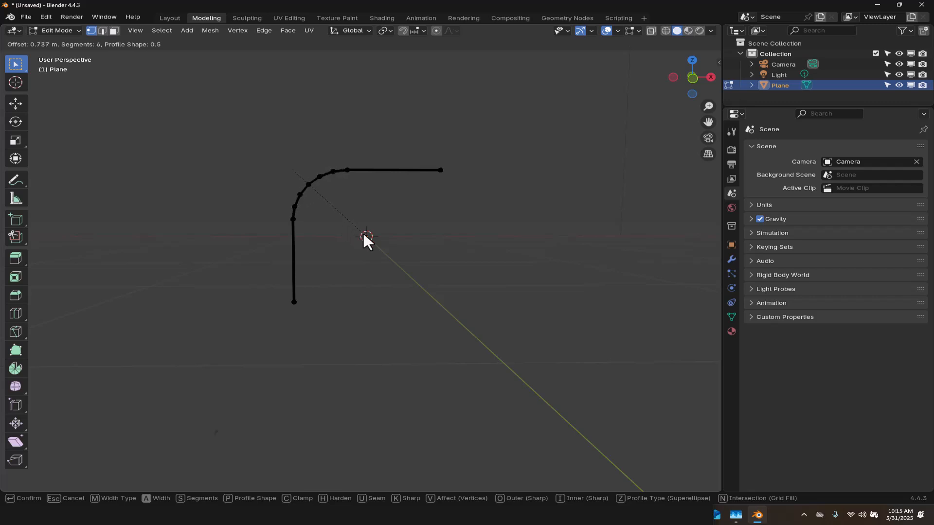
{"action": "scroll", "coordinate": [358, 232], "scroll_direction": "up", "scroll_amount": 2}
{"action": "scroll", "coordinate": [358, 232], "scroll_direction": "up", "scroll_amount": 1}
{"action": "left_click", "coordinate": [357, 232]}
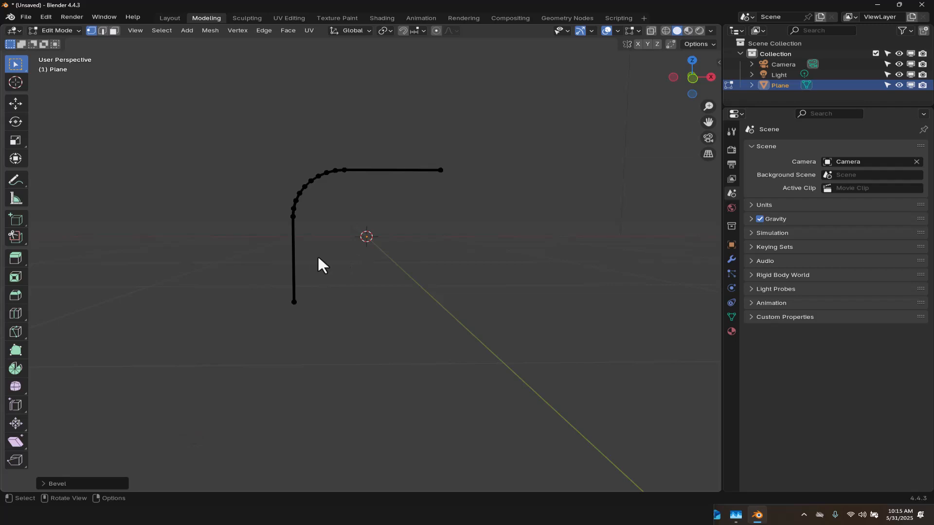
- Return to Object Mode and convert the rounded edge path from a mesh to a curve
{"action": "key", "text": "ctrl+Tab"}
{"action": "left_click", "coordinate": [228, 255]}
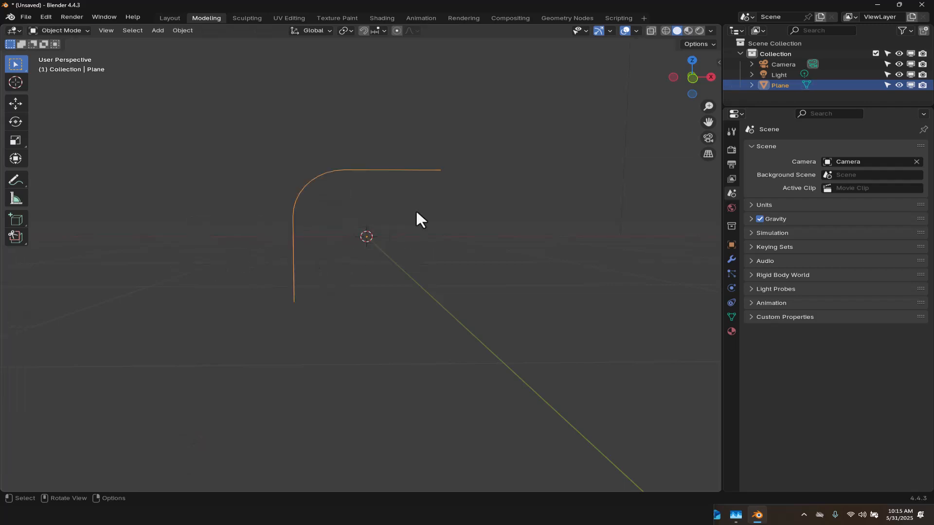
{"action": "right_click", "coordinate": [390, 171]}
{"action": "mouse_move", "coordinate": [397, 213]}
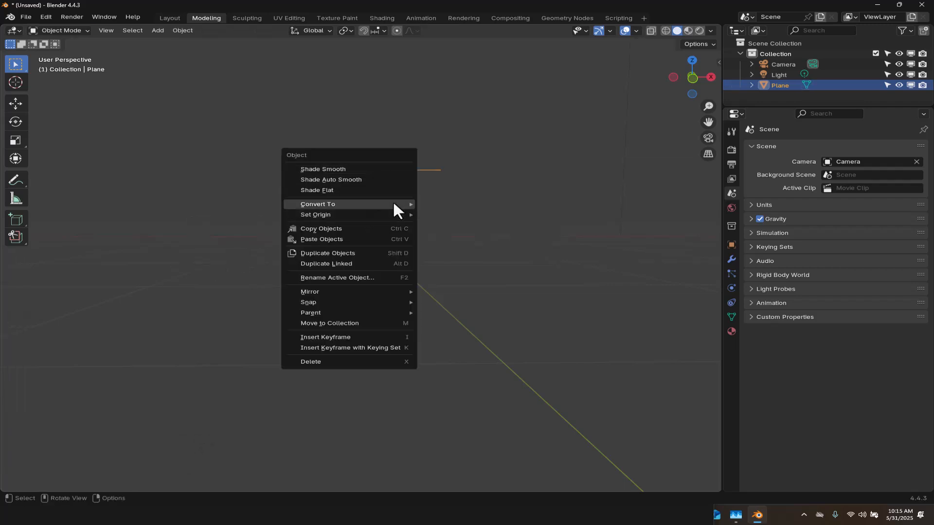
{"action": "left_click", "coordinate": [458, 217]}
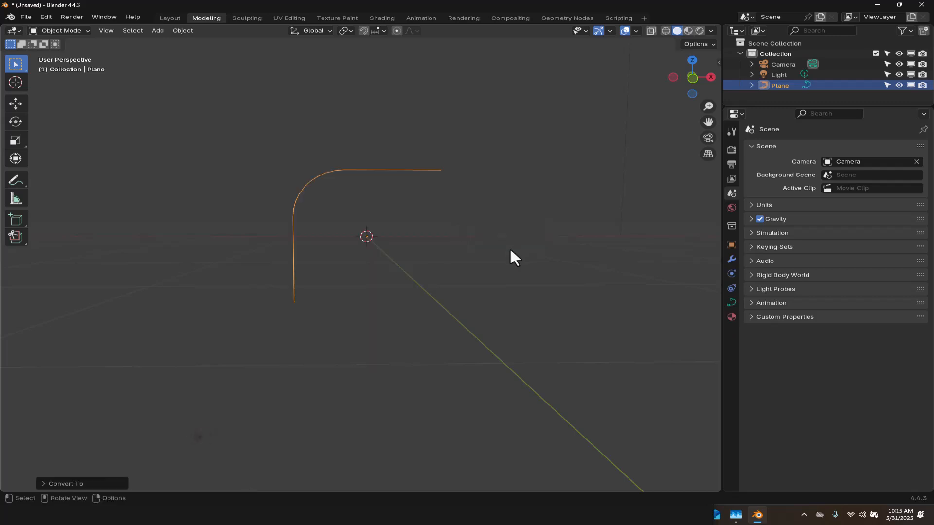
- Turn the curve into a tube by setting its round bevel depth to 0.09 m in the curve geometry settings
{"action": "left_click", "coordinate": [732, 303]}
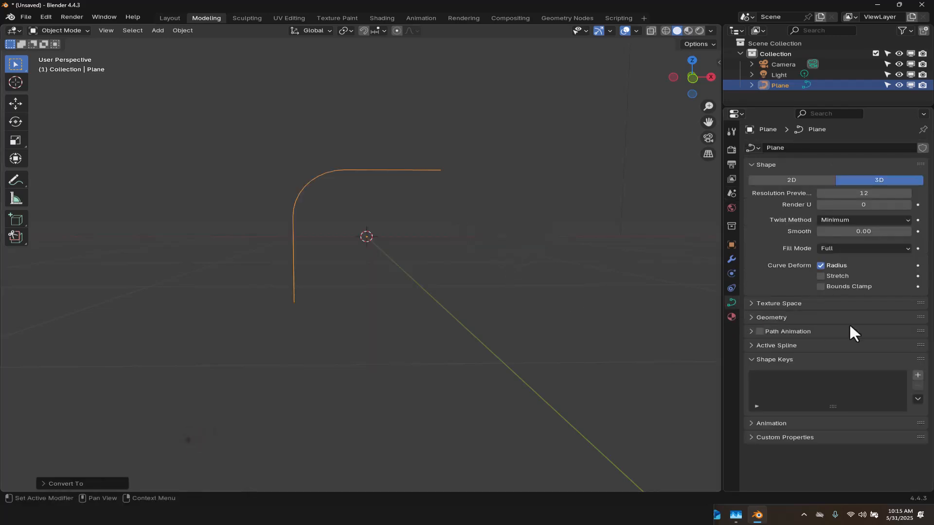
{"action": "left_click", "coordinate": [750, 317]}
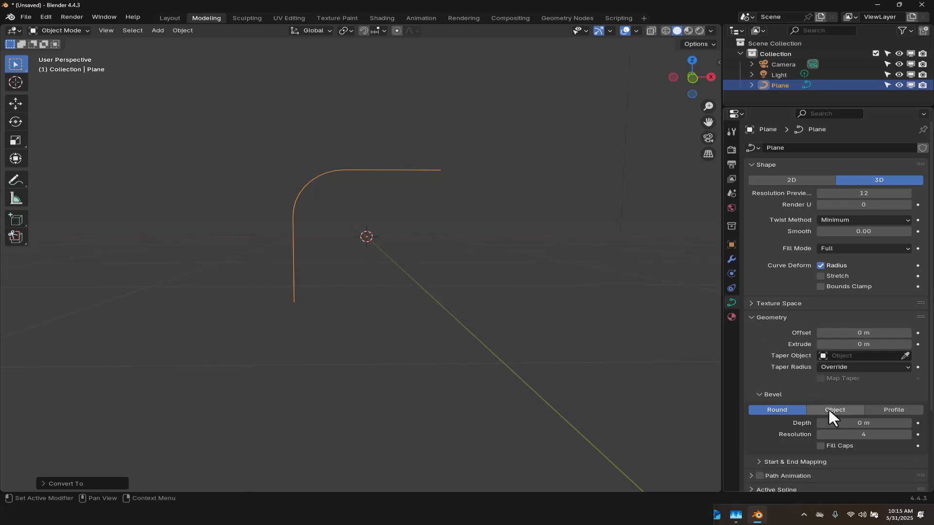
{"action": "left_click_drag", "start_coordinate": [846, 422], "coordinate": [869, 423]}
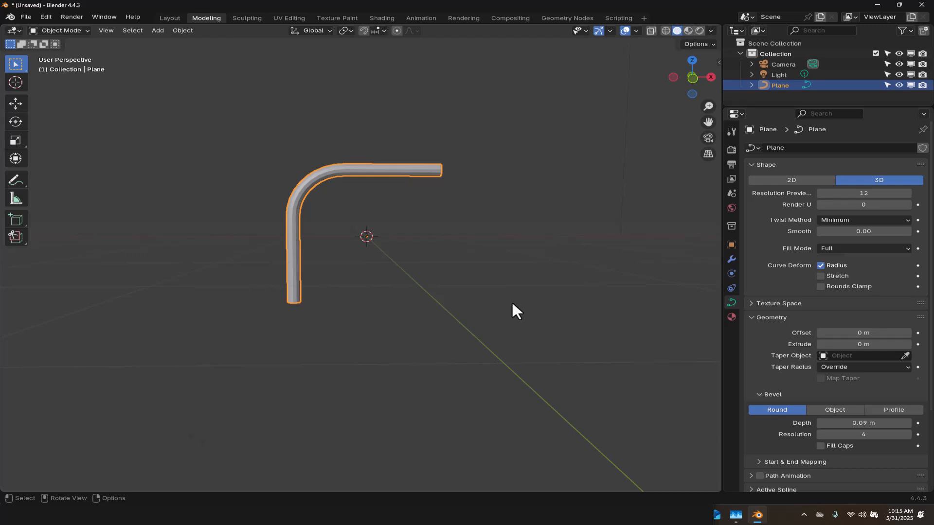
{"action": "middle_click_drag", "start_coordinate": [424, 287], "coordinate": [380, 268]}
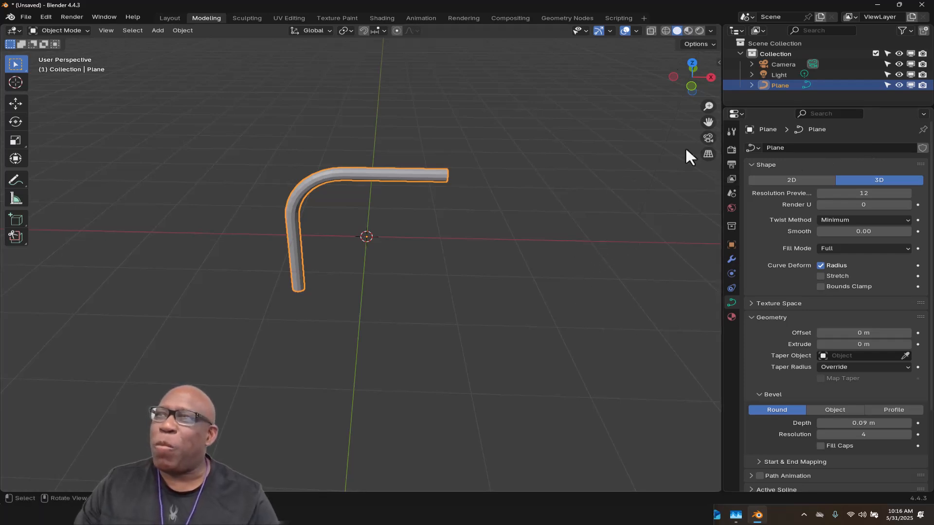
- Clear the desktop by minimizing Blender and closing the Images folder window and Task Manager
{"action": "key", "text": "alt+Tab"}
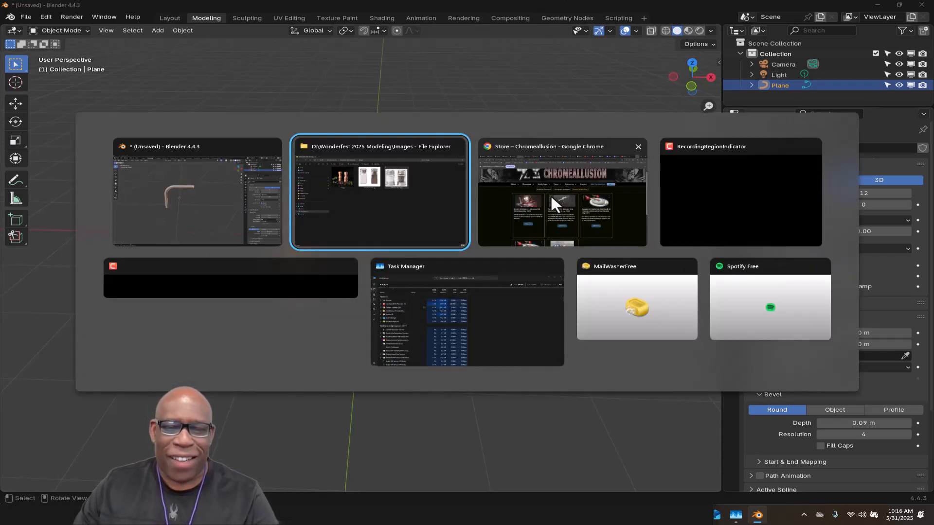
{"action": "left_click", "coordinate": [718, 190]}
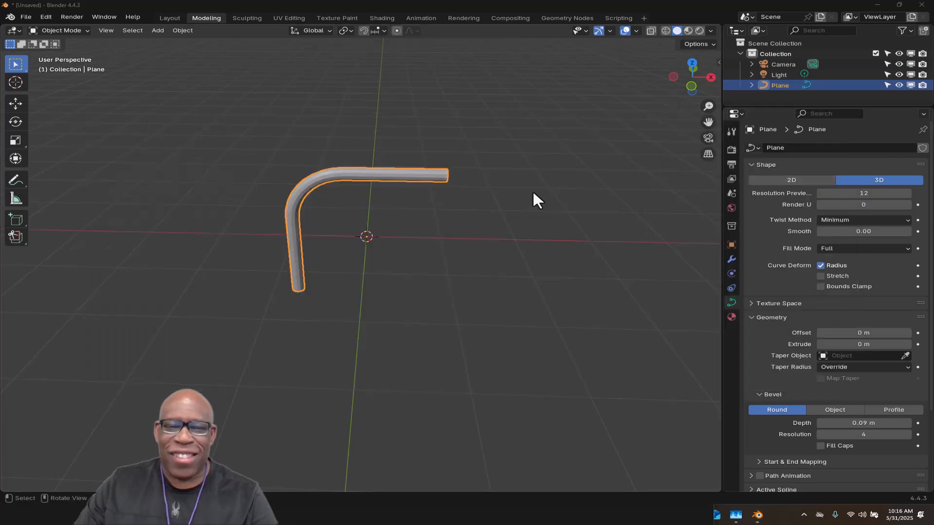
{"action": "left_click", "coordinate": [878, 5]}
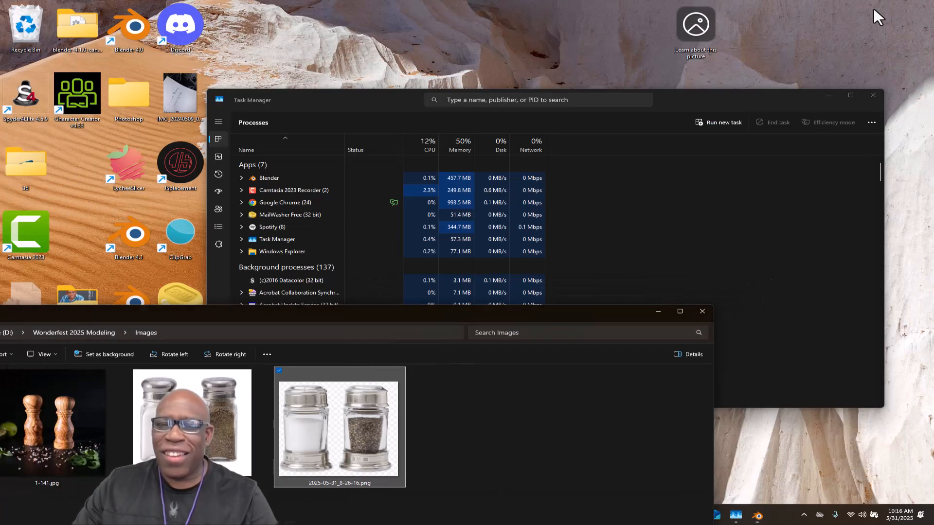
{"action": "left_click", "coordinate": [706, 311]}
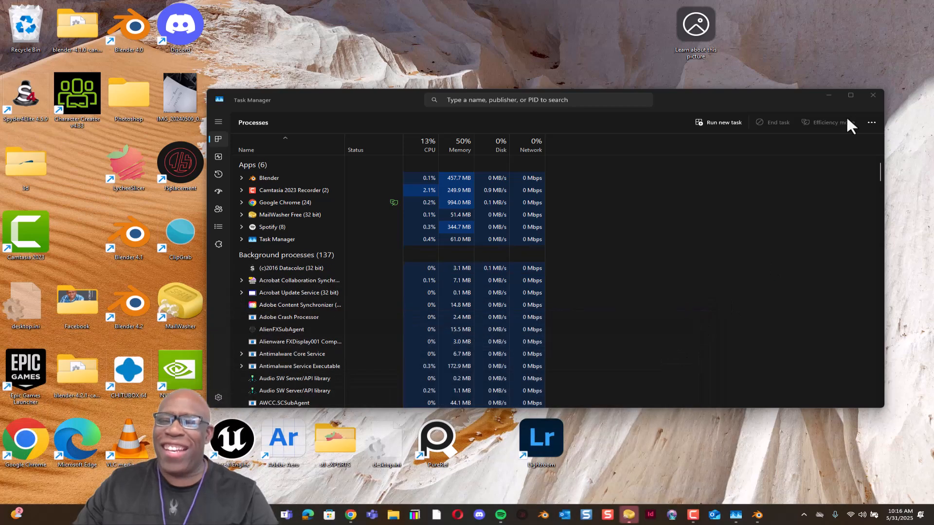
{"action": "left_click", "coordinate": [873, 95]}
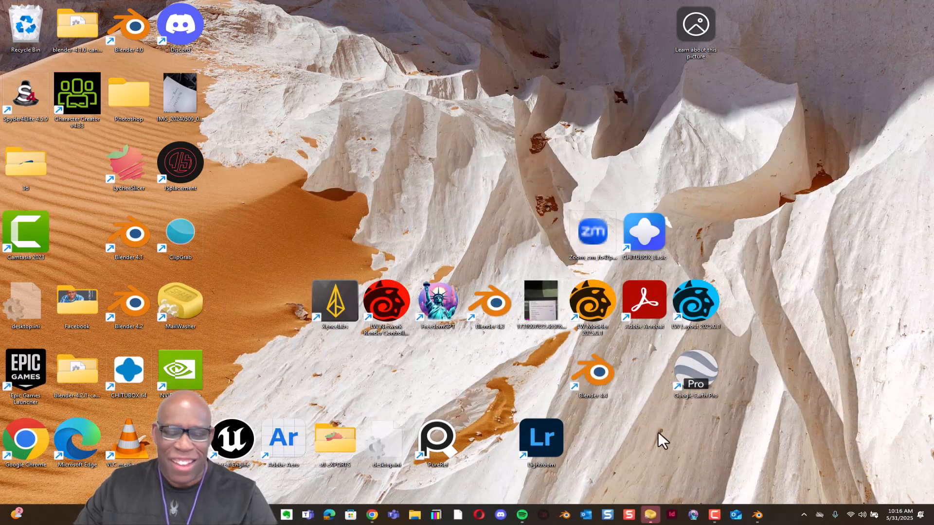
{"action": "key", "text": "alt+Tab"}
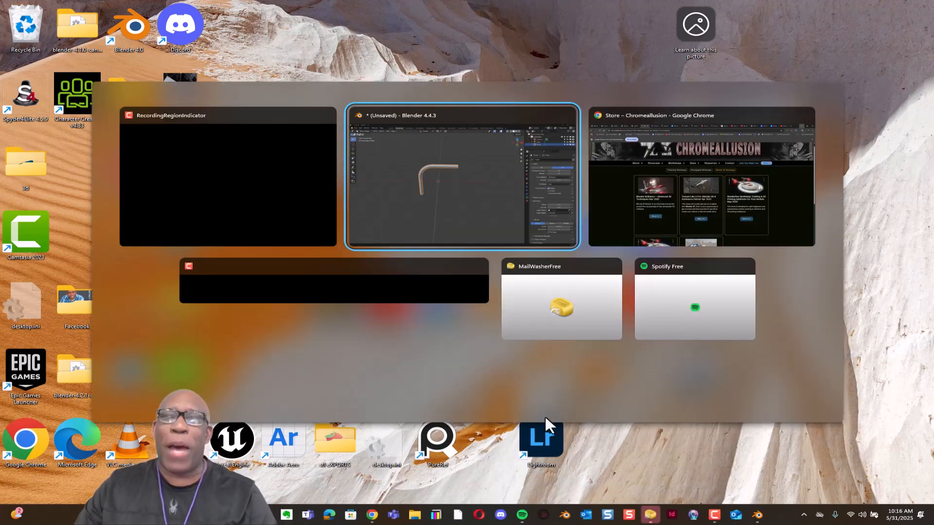